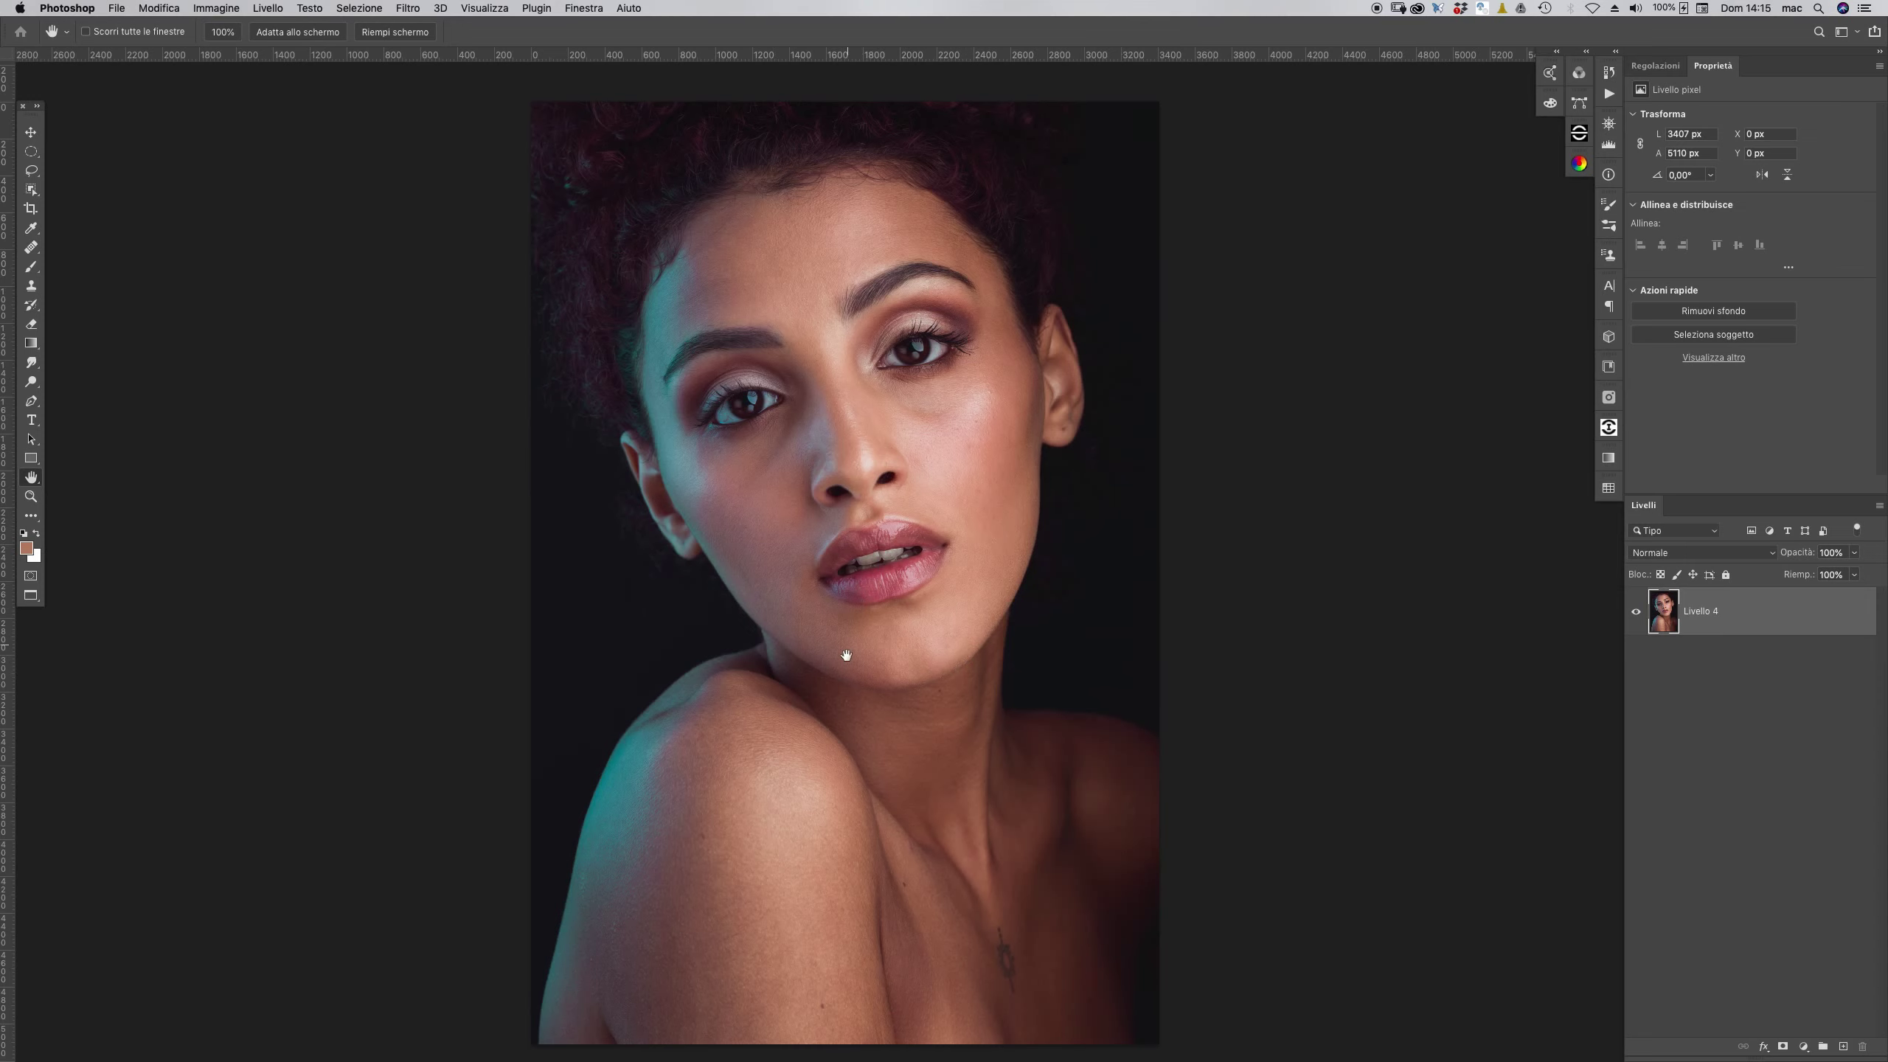
{"action": "left_click", "coordinate": [745, 412], "text": "super"}
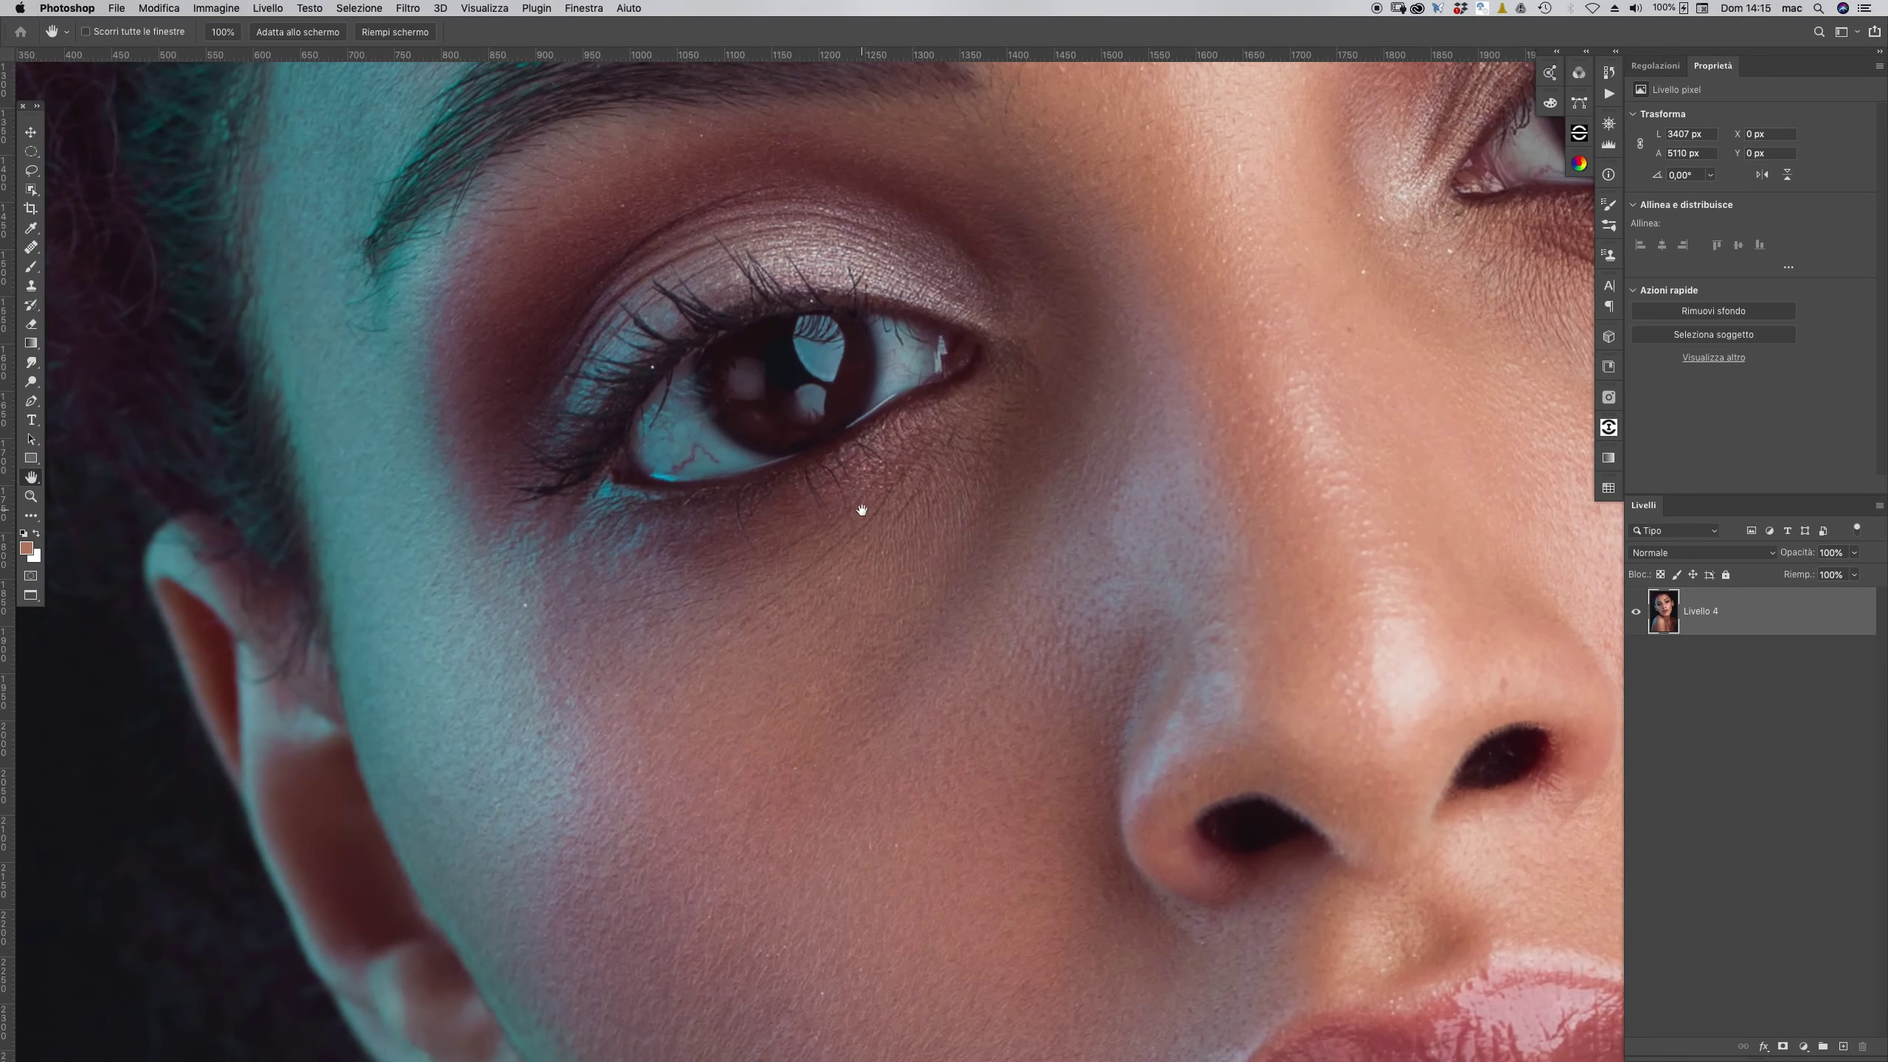
{"action": "left_click", "coordinate": [845, 506], "text": "super"}
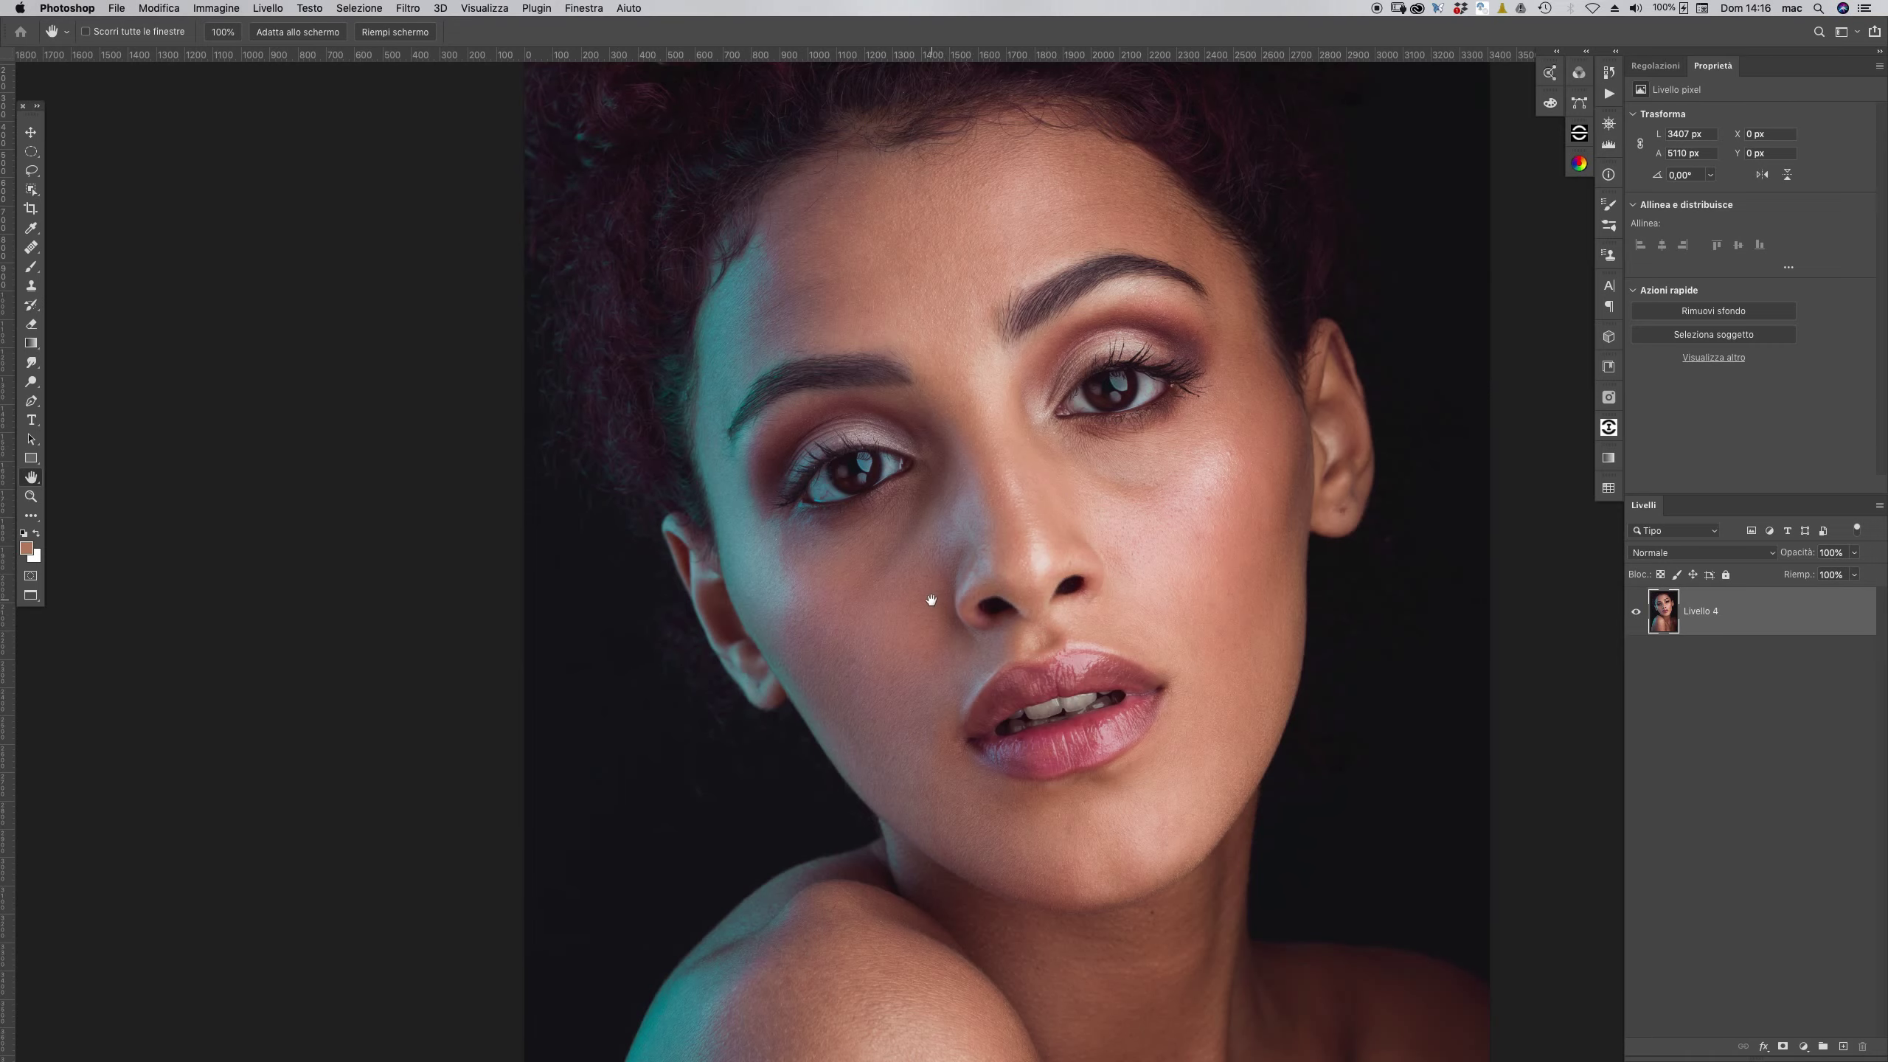
{"action": "left_click", "coordinate": [849, 553], "text": "super"}
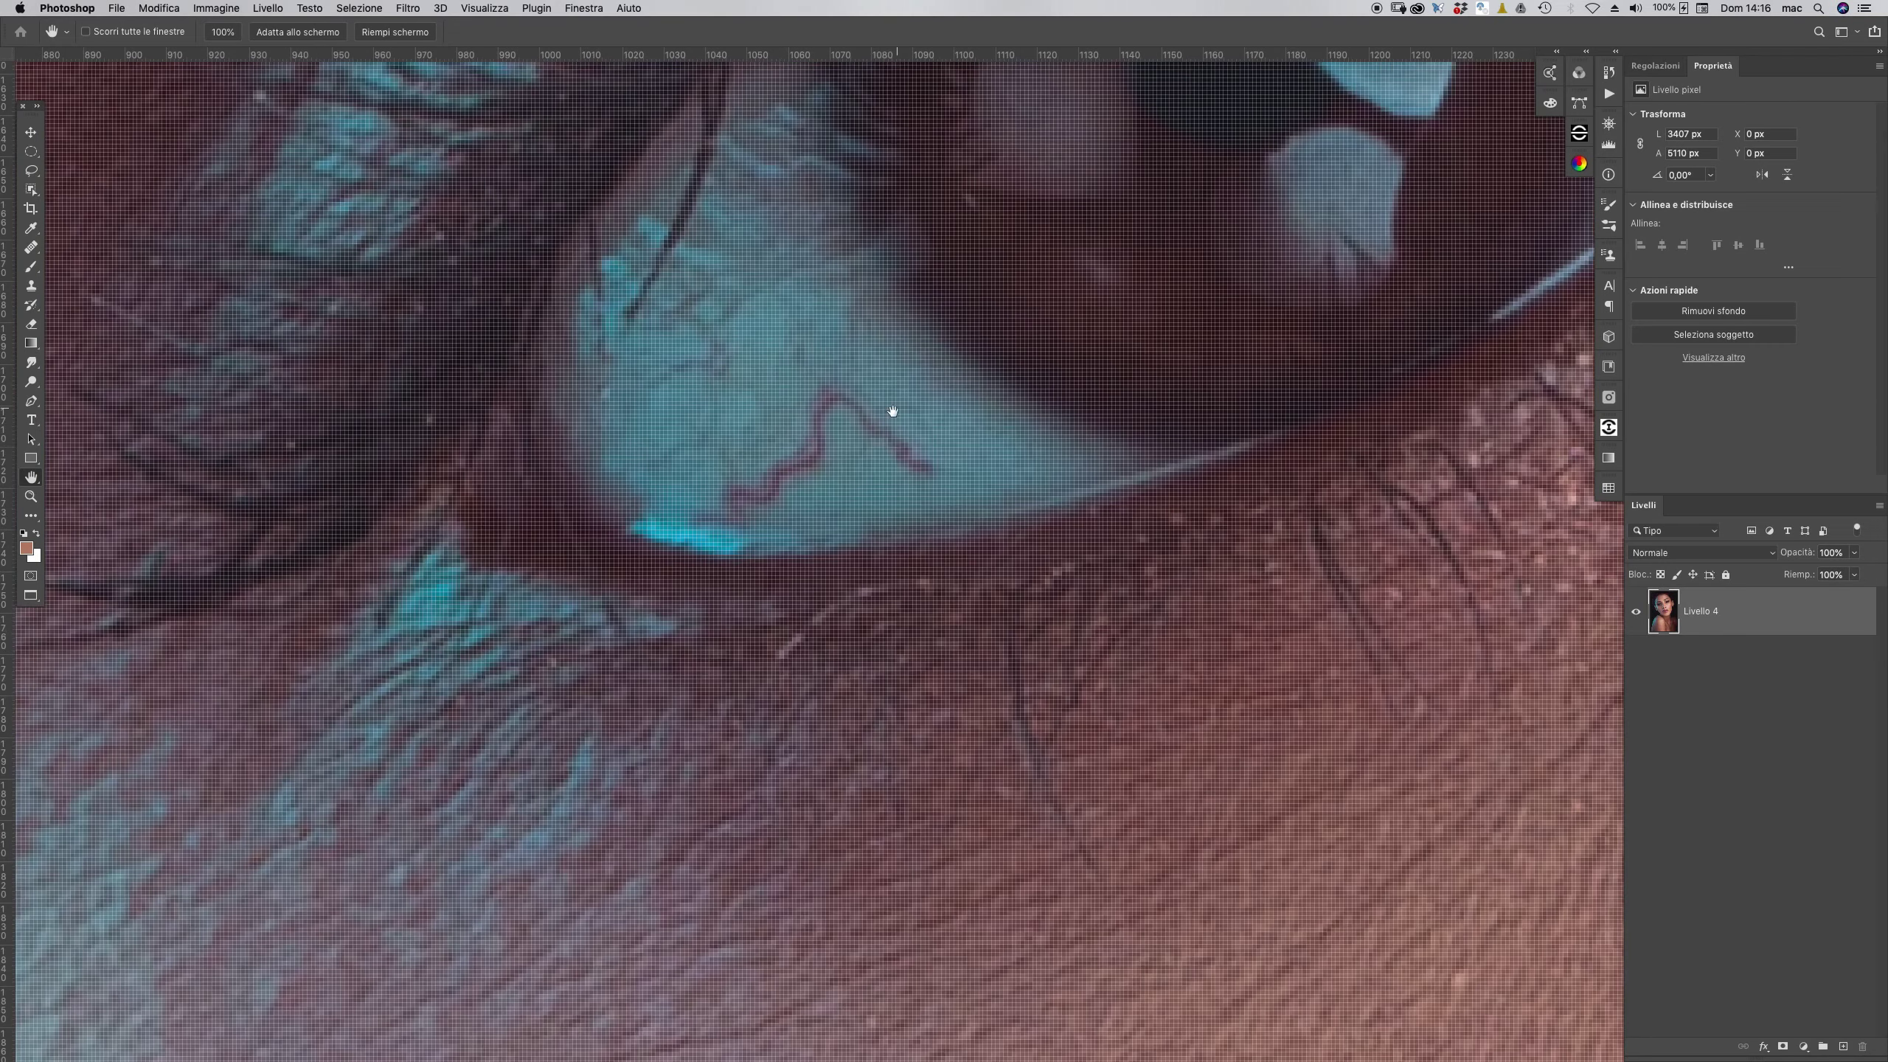
{"action": "left_click", "coordinate": [816, 353], "text": "super"}
{"action": "left_click", "coordinate": [856, 452], "text": "alt"}
{"action": "left_click_drag", "start_coordinate": [852, 539], "coordinate": [825, 651]}
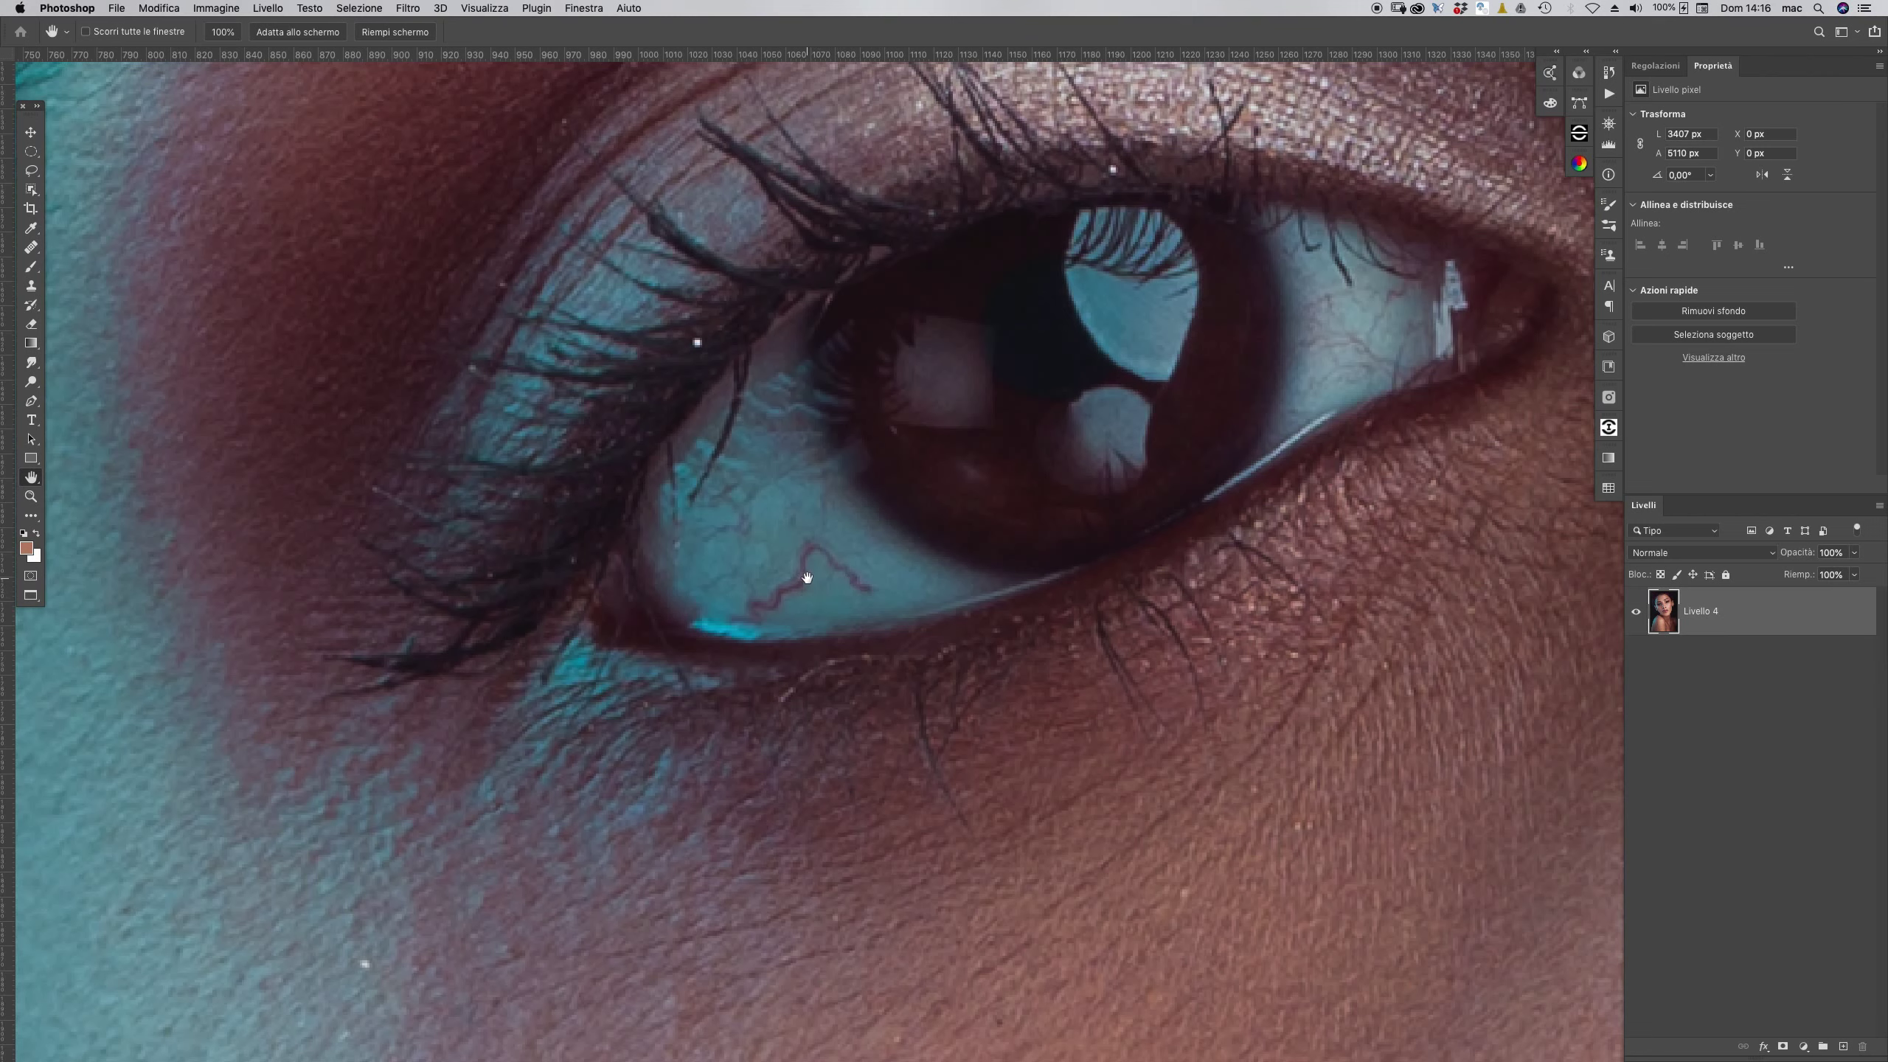
{"action": "scroll", "coordinate": [844, 574], "scroll_direction": "down", "scroll_amount": 5}
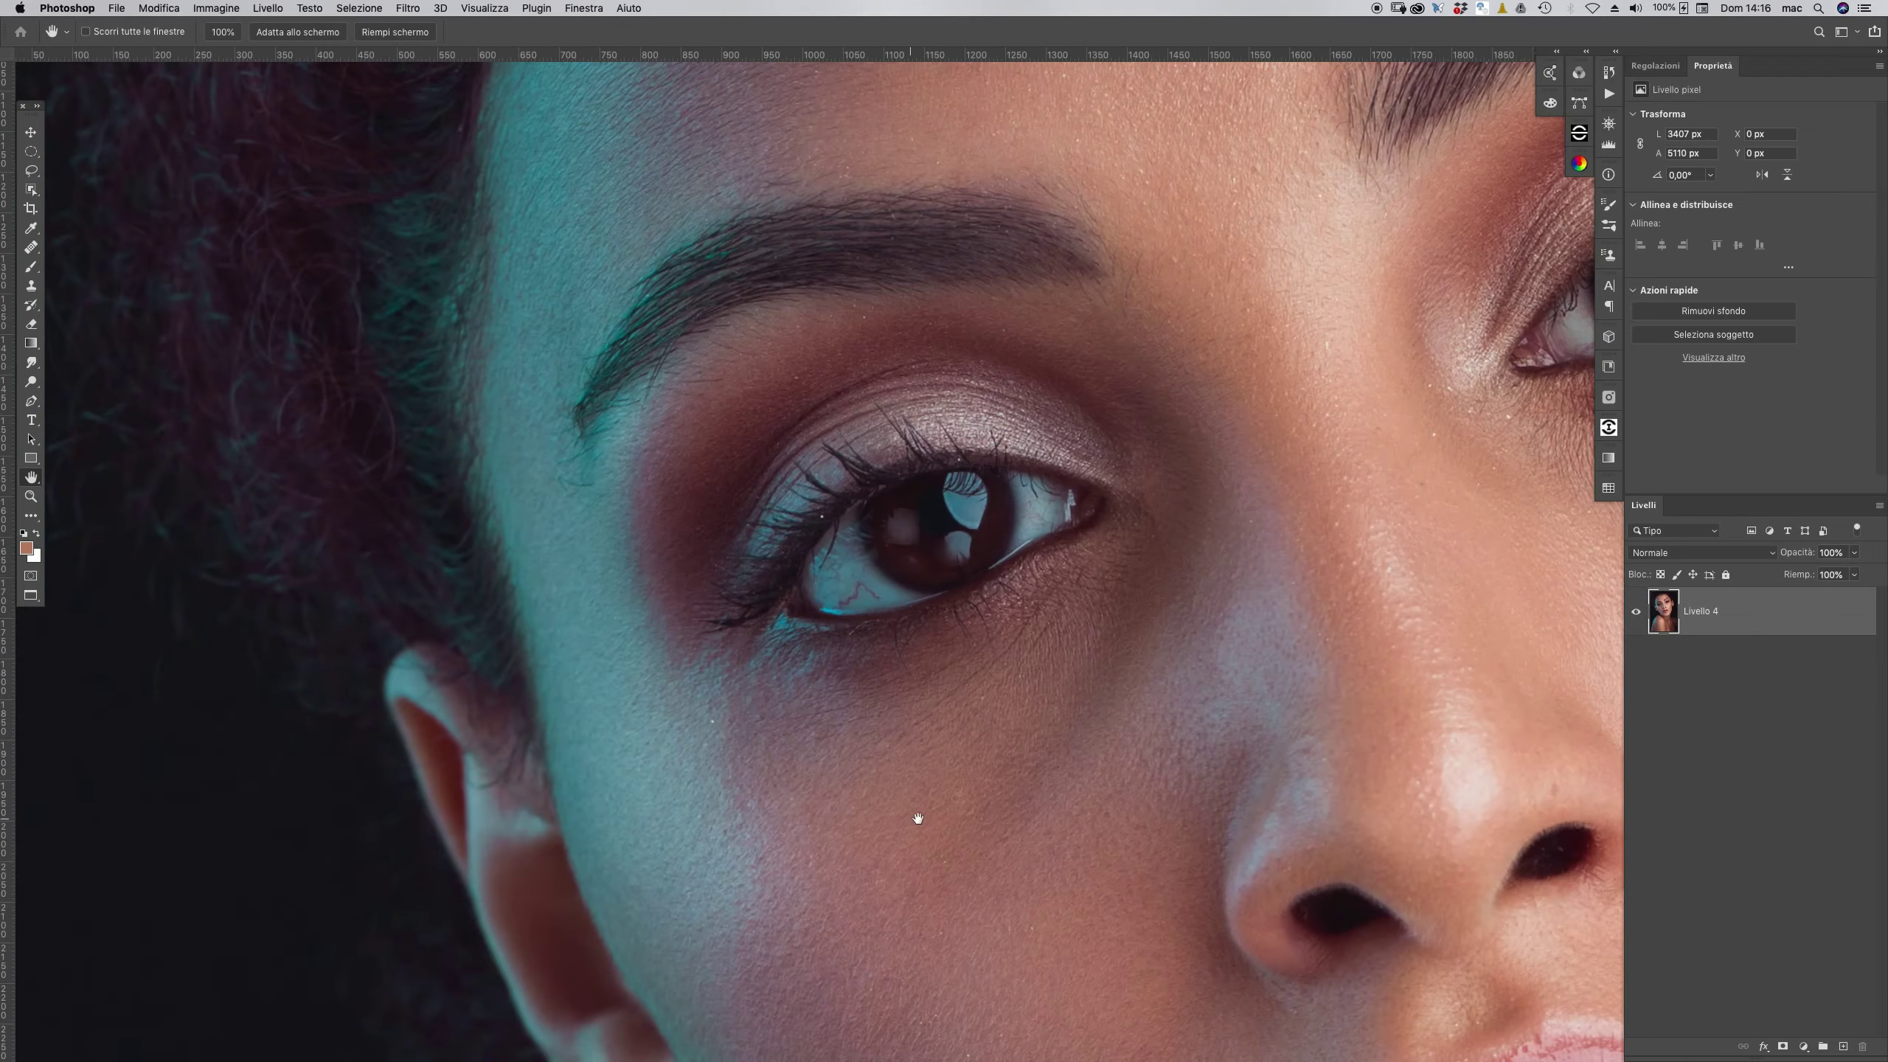
{"action": "left_click_drag", "start_coordinate": [914, 814], "coordinate": [860, 632]}
{"action": "scroll", "coordinate": [816, 794], "scroll_direction": "down", "scroll_amount": 10}
{"action": "scroll", "coordinate": [894, 540], "scroll_direction": "down", "scroll_amount": 5}
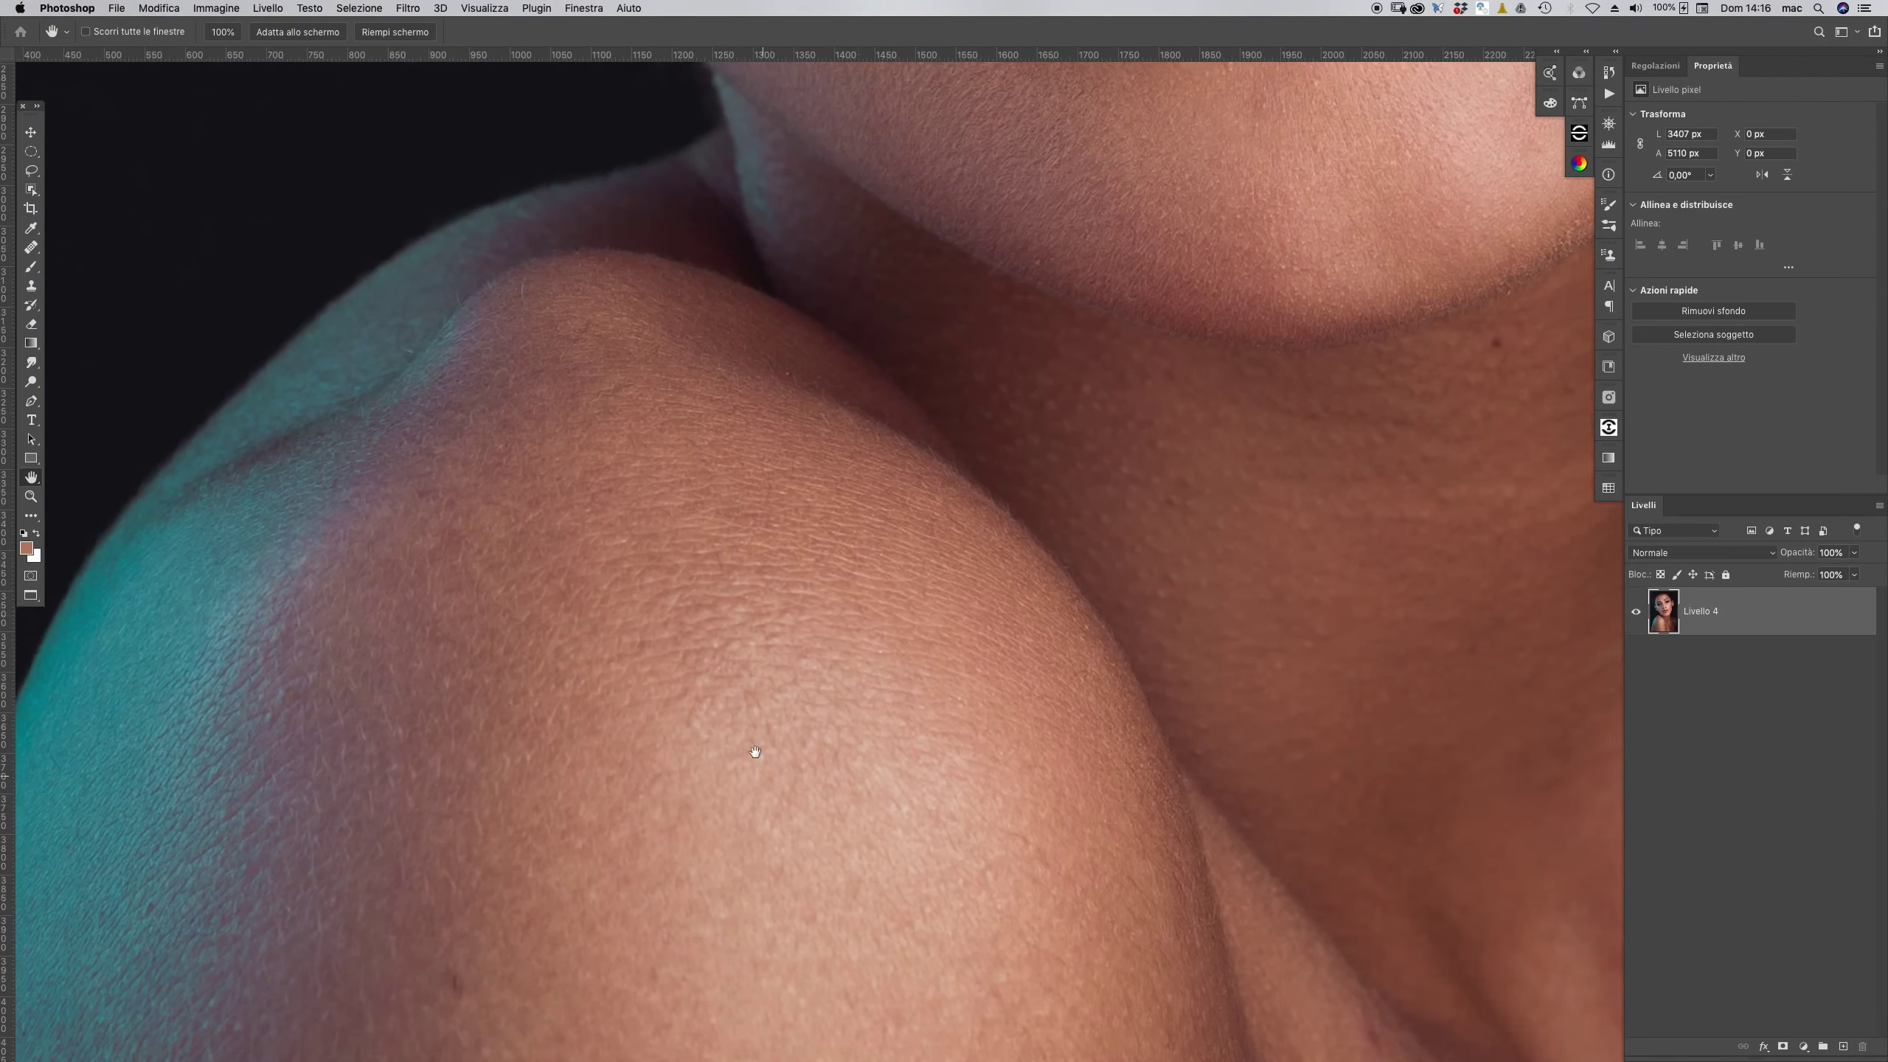
{"action": "scroll", "coordinate": [1033, 536], "scroll_direction": "up", "scroll_amount": 10}
{"action": "scroll", "coordinate": [893, 784], "scroll_direction": "up", "scroll_amount": 5}
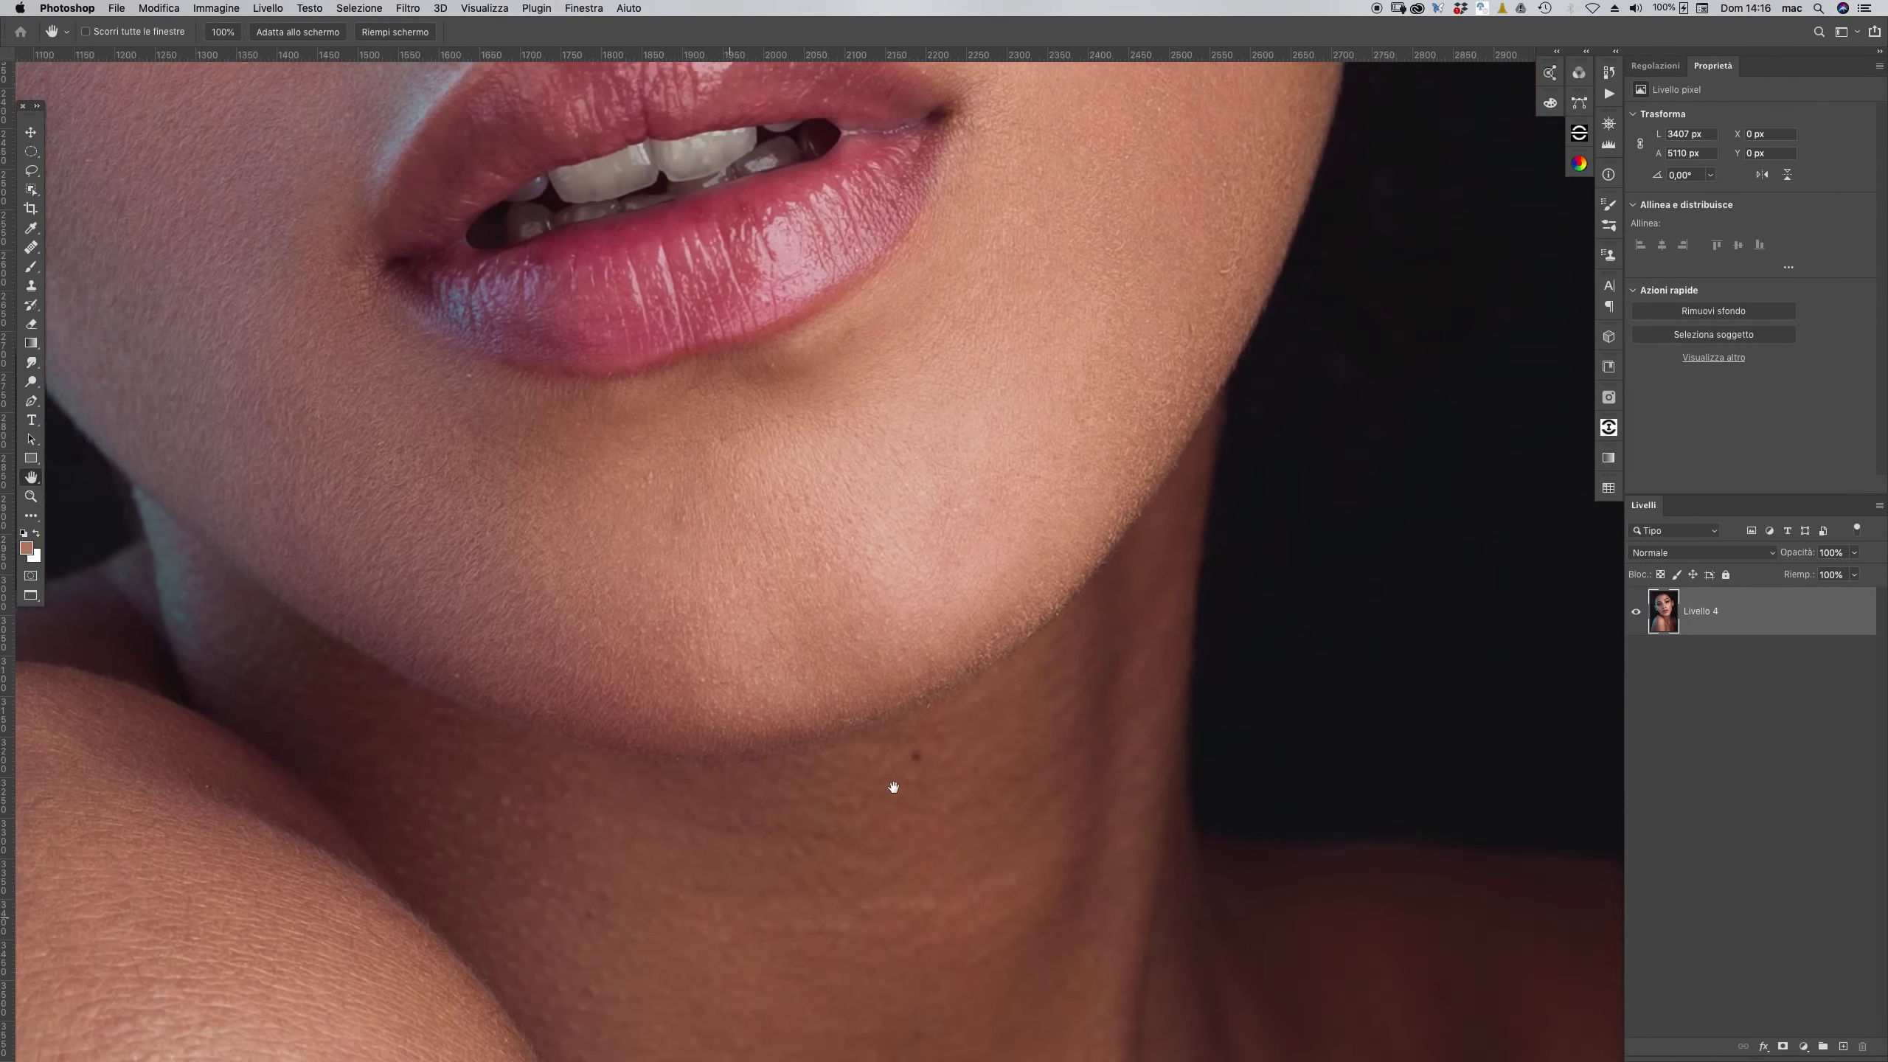
{"action": "scroll", "coordinate": [884, 561], "scroll_direction": "right", "scroll_amount": 3}
{"action": "scroll", "coordinate": [917, 817], "scroll_direction": "up", "scroll_amount": 10}
{"action": "left_click", "coordinate": [1026, 498], "text": "alt"}
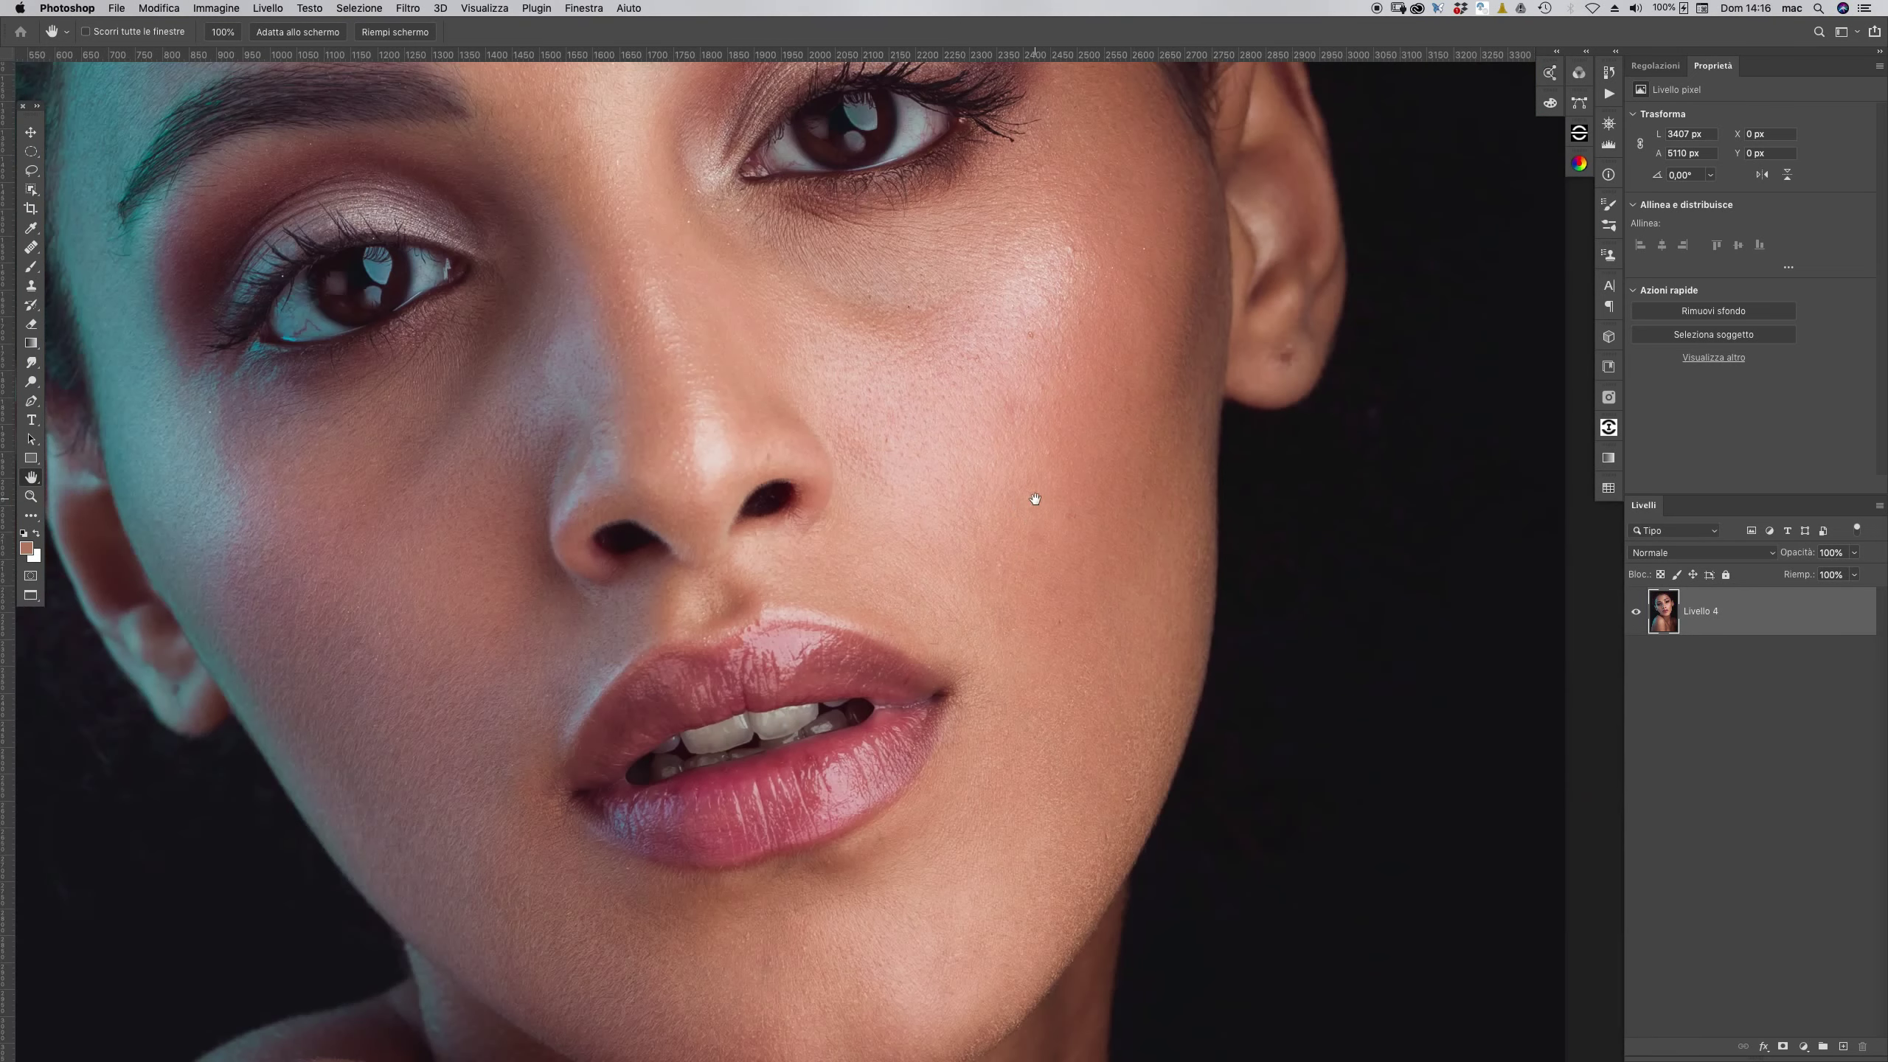
{"action": "left_click", "coordinate": [807, 463], "text": "alt"}
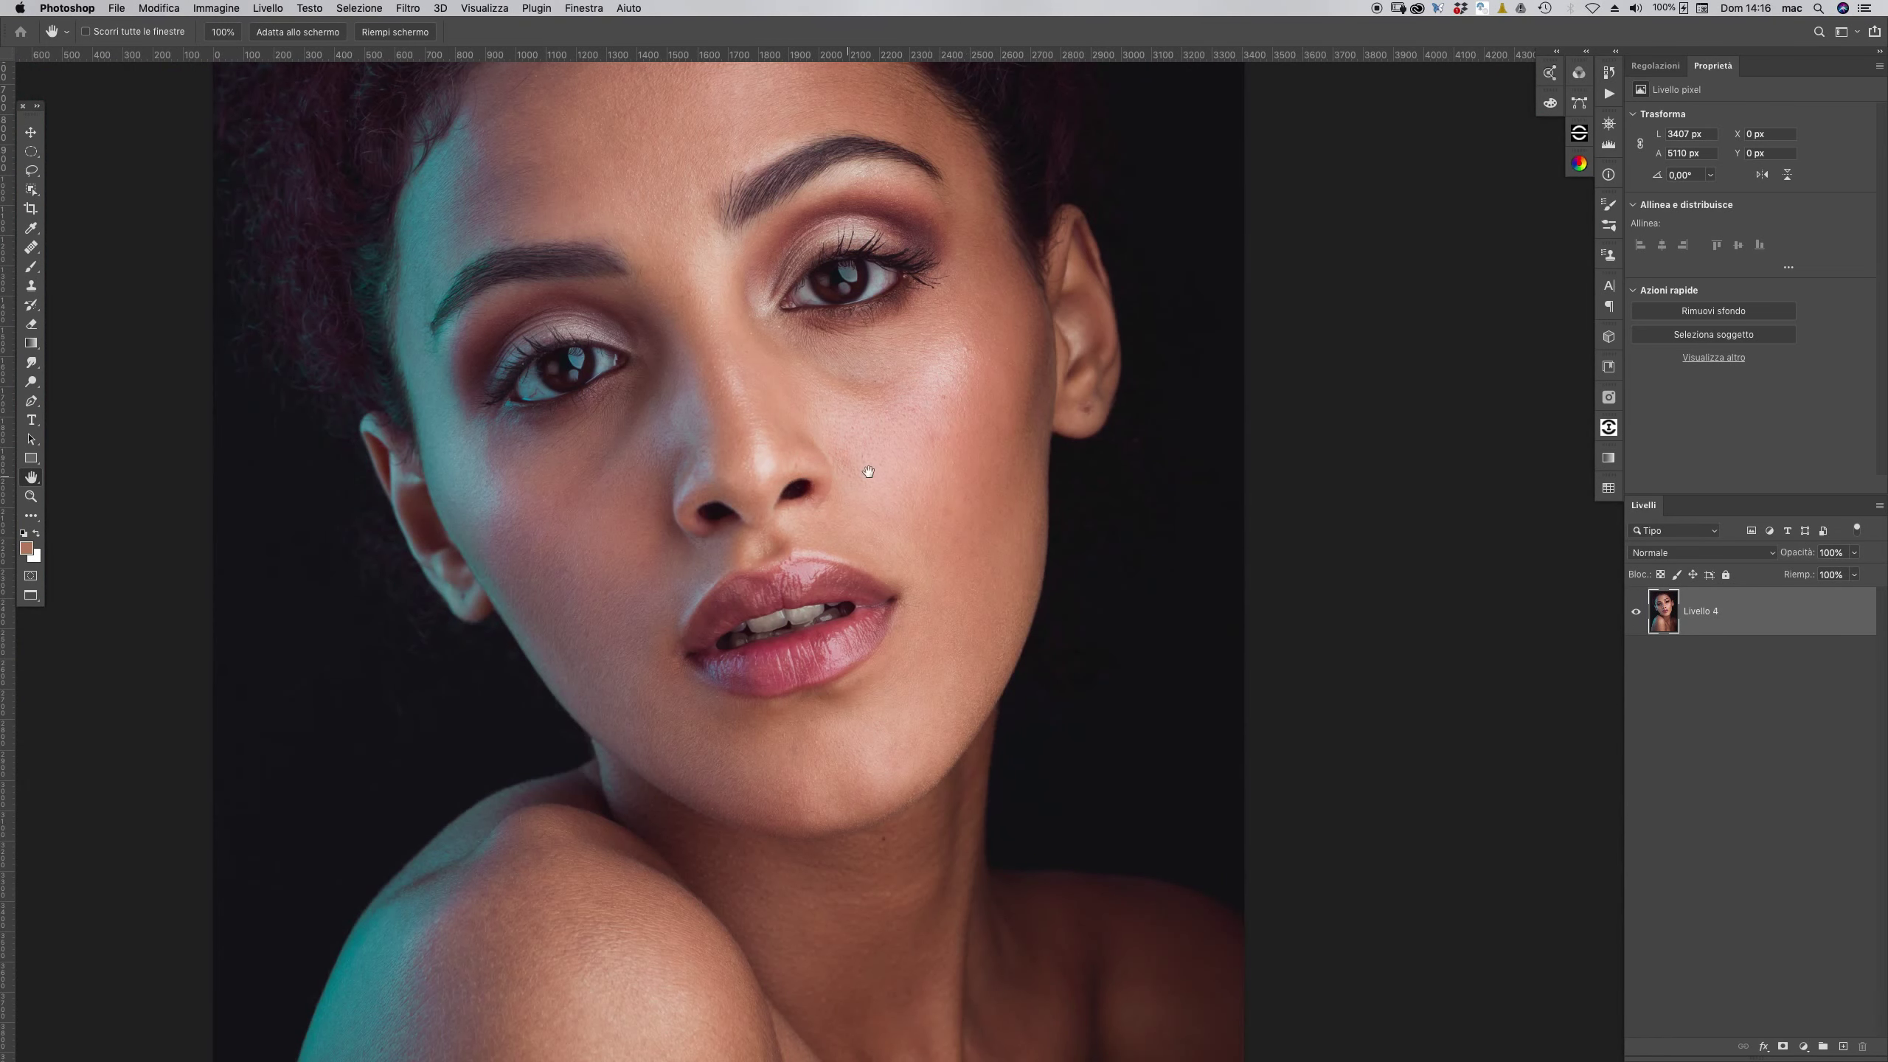
{"action": "scroll", "coordinate": [892, 574], "scroll_direction": "up", "scroll_amount": 3}
{"action": "scroll", "coordinate": [936, 624], "scroll_direction": "up", "scroll_amount": 5}
{"action": "scroll", "coordinate": [936, 624], "scroll_direction": "left", "scroll_amount": 5}
{"action": "scroll", "coordinate": [905, 506], "scroll_direction": "left", "scroll_amount": 1}
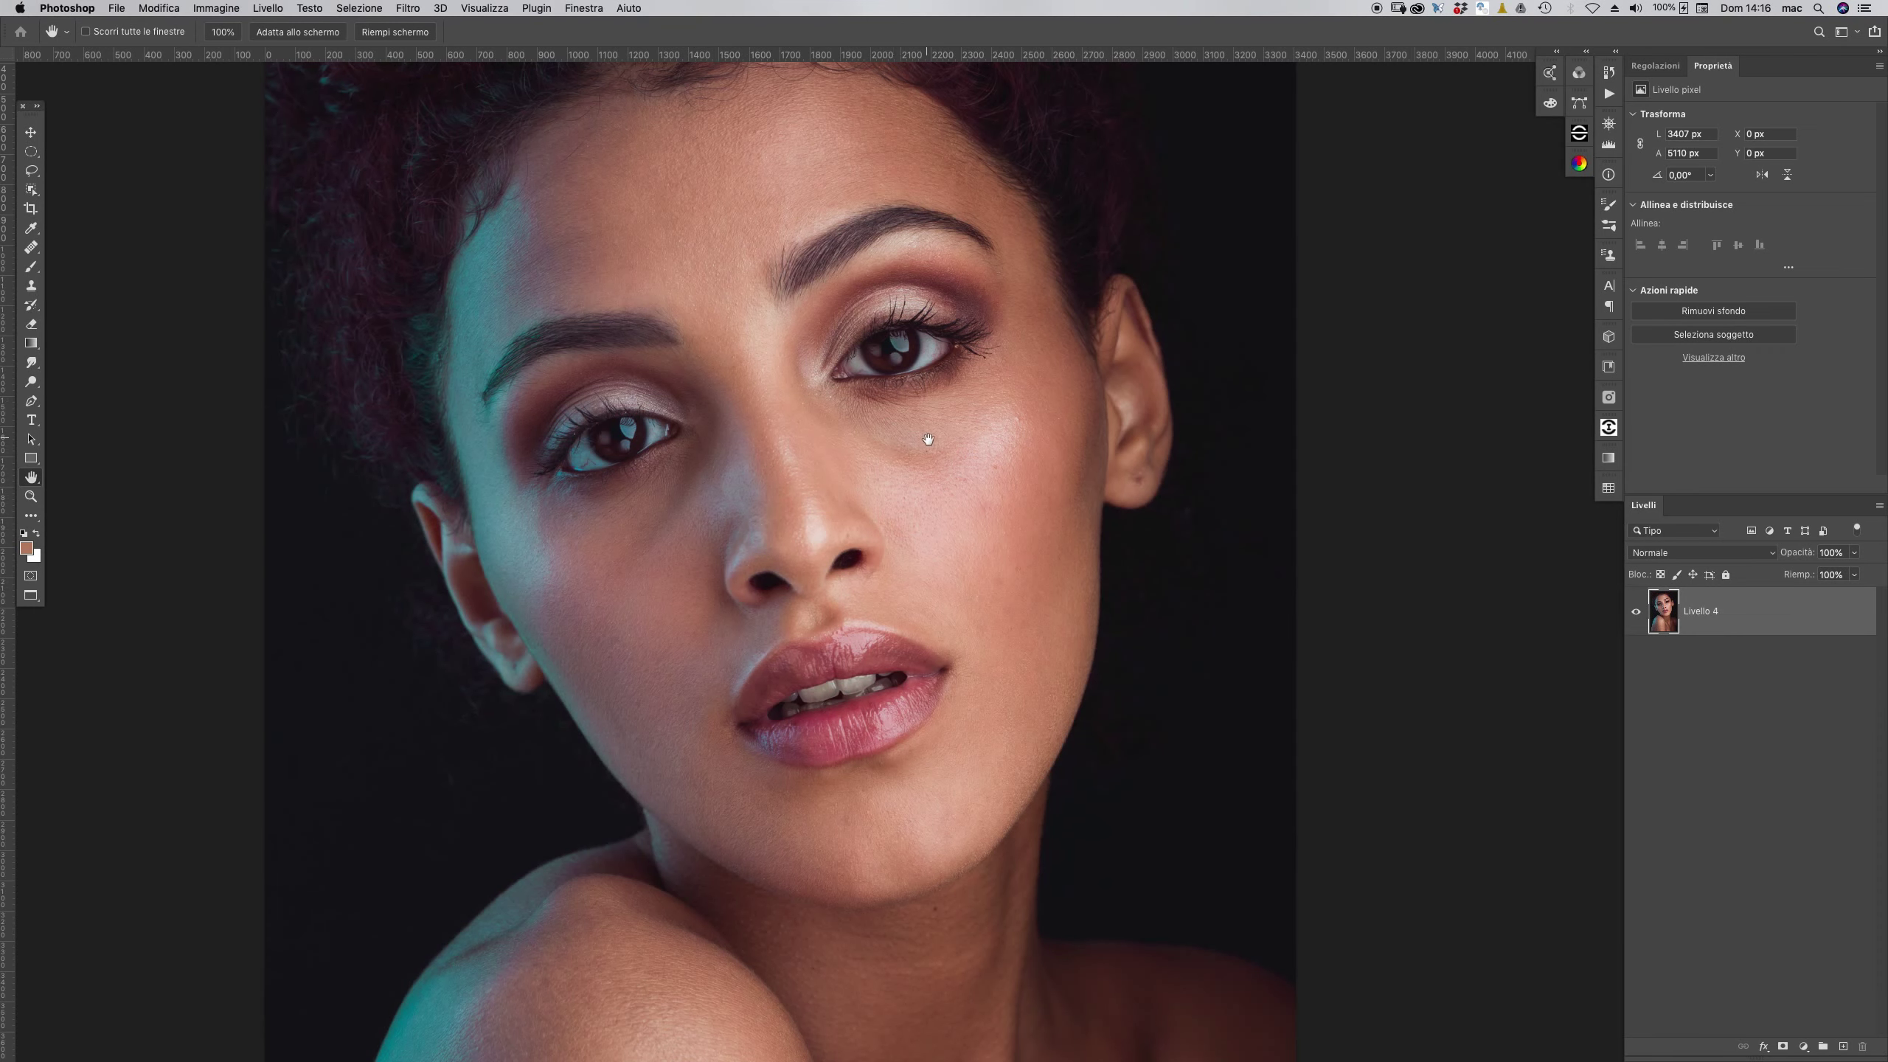
{"action": "left_click_drag", "start_coordinate": [943, 433], "coordinate": [1013, 603]}
{"action": "scroll", "coordinate": [692, 358], "scroll_direction": "up", "scroll_amount": 5}
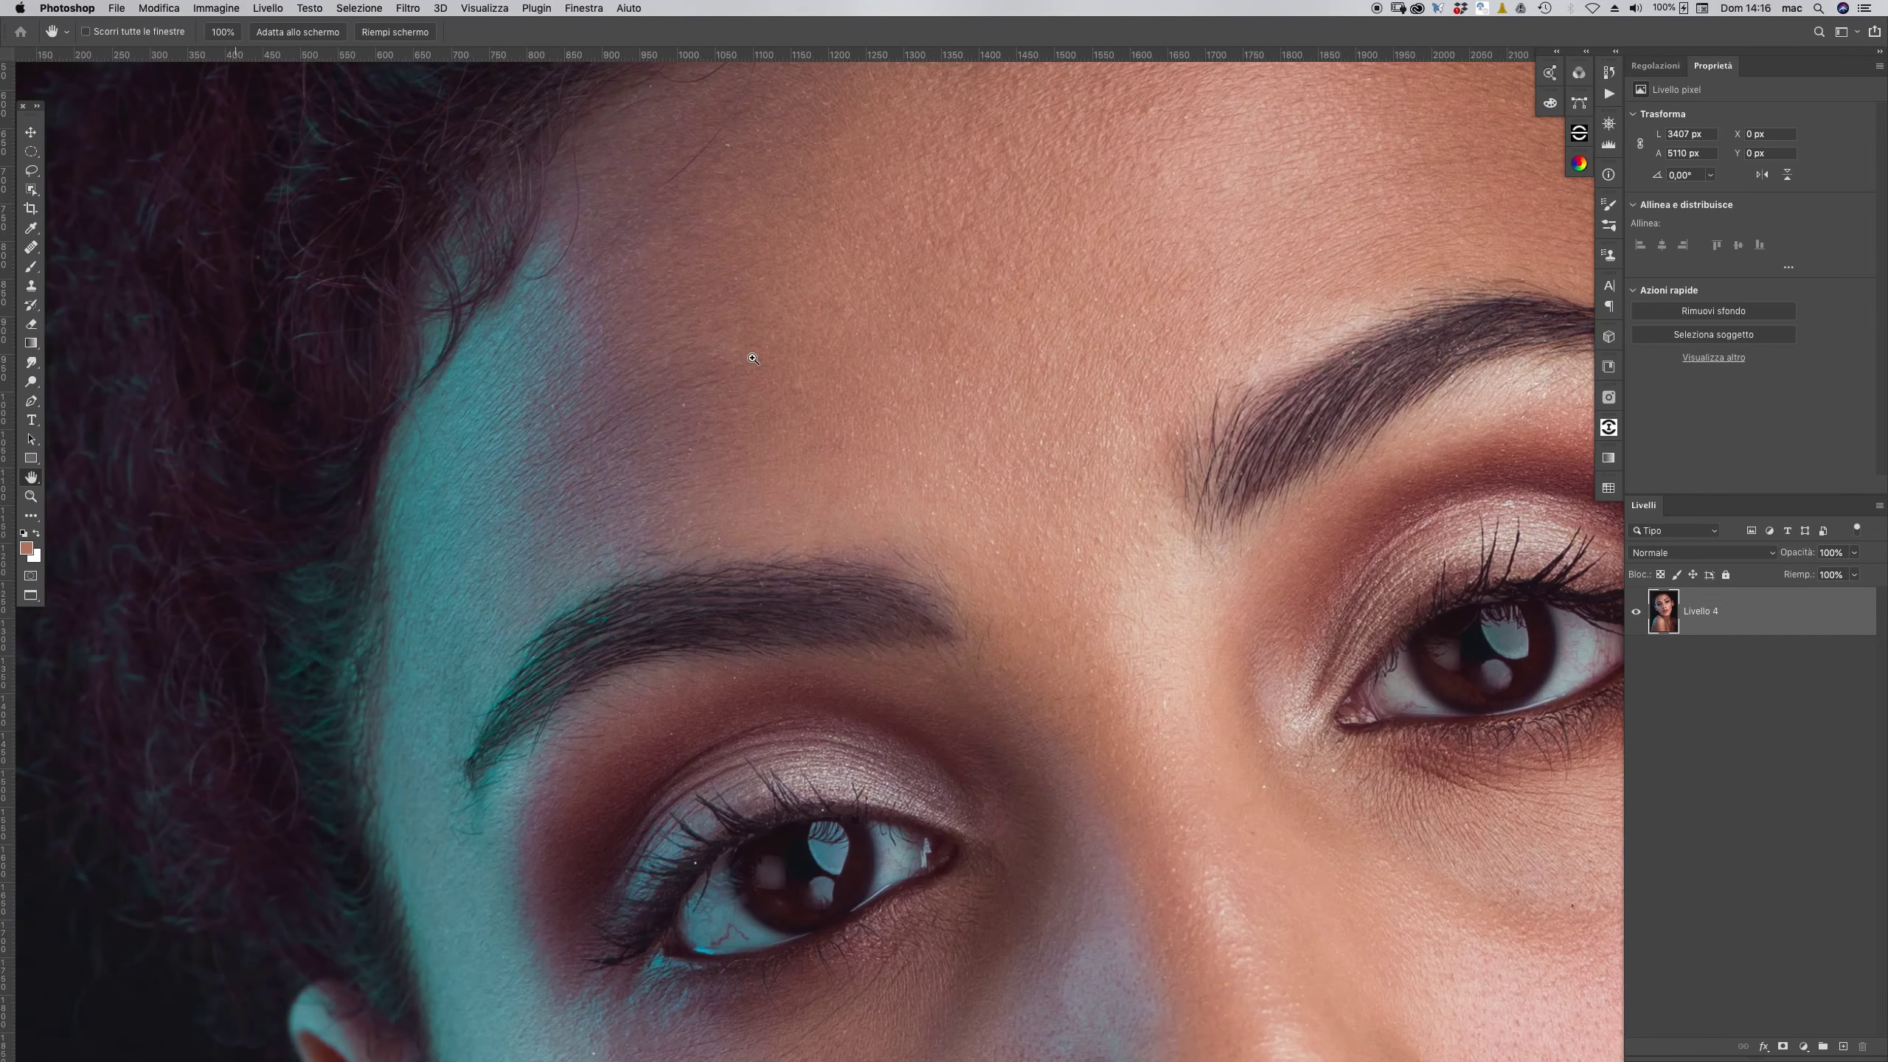
{"action": "scroll", "coordinate": [736, 372], "scroll_direction": "down", "scroll_amount": 3}
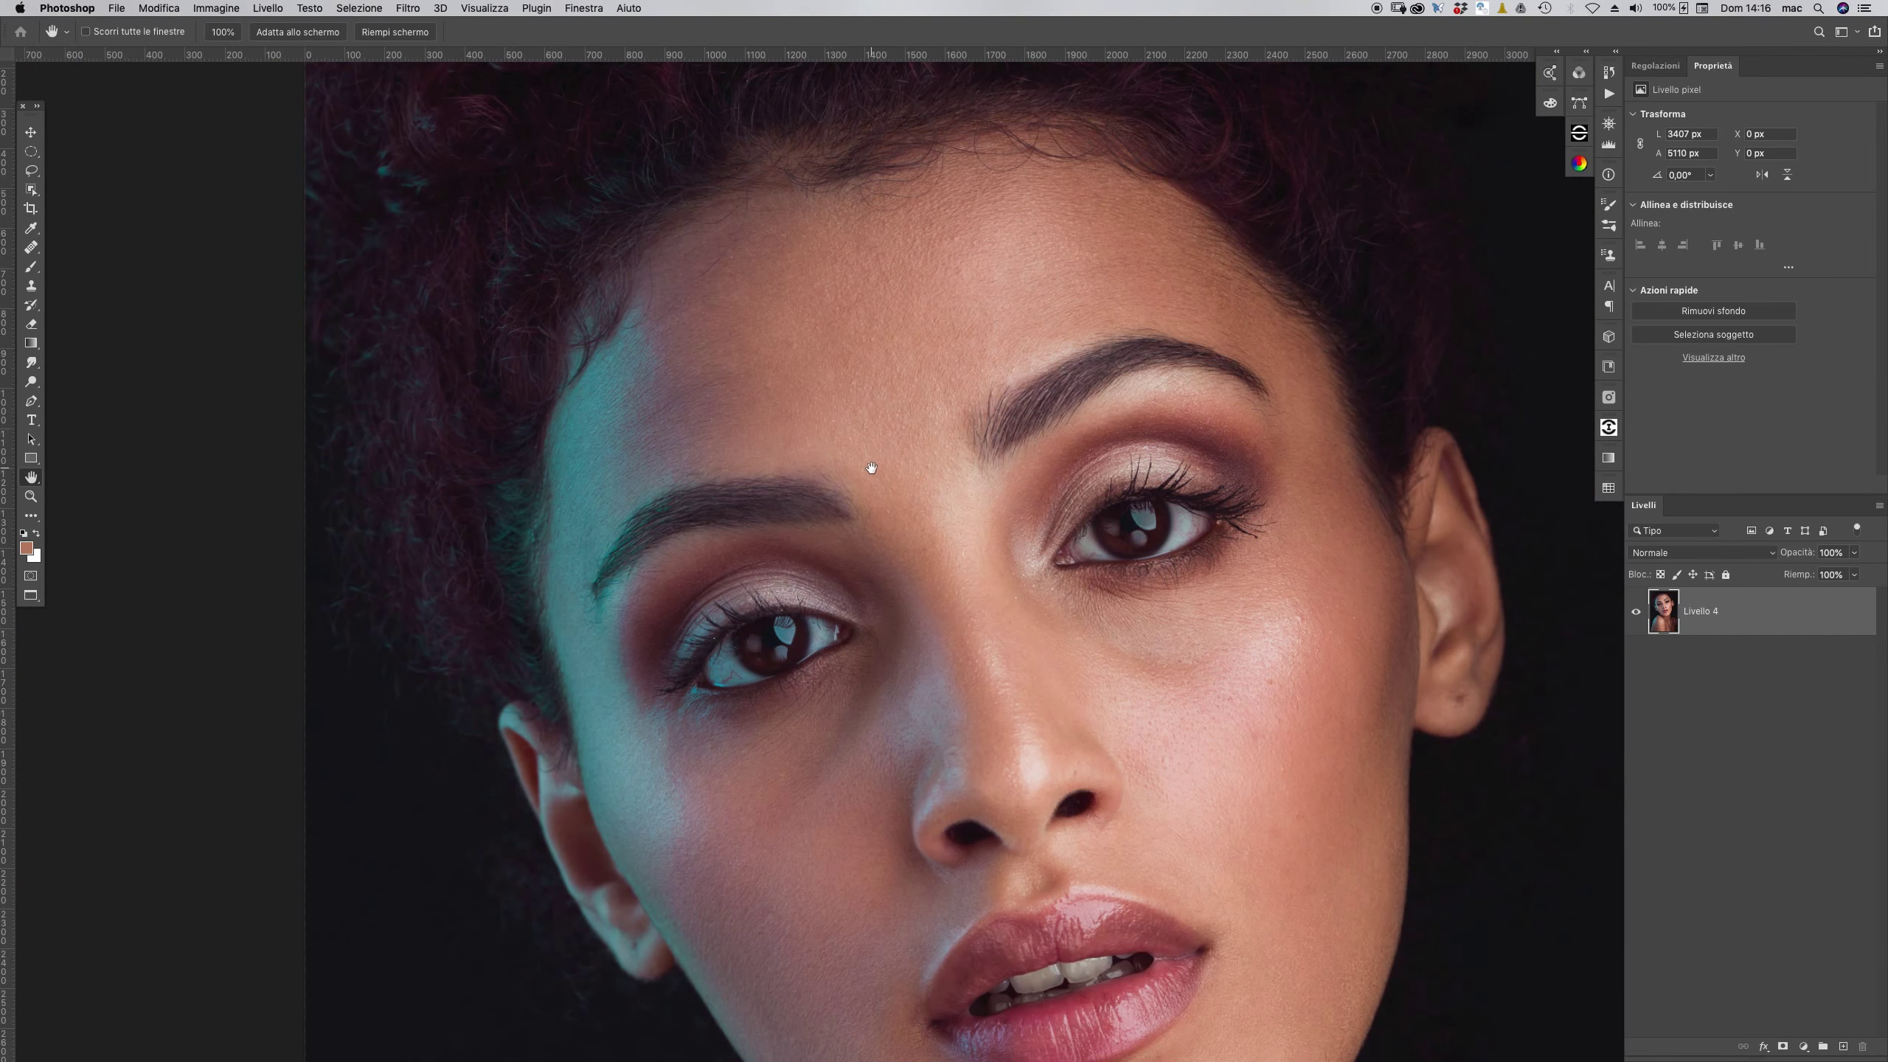
{"action": "scroll", "coordinate": [1037, 521], "scroll_direction": "down", "scroll_amount": 3}
{"action": "scroll", "coordinate": [1011, 595], "scroll_direction": "down", "scroll_amount": 4}
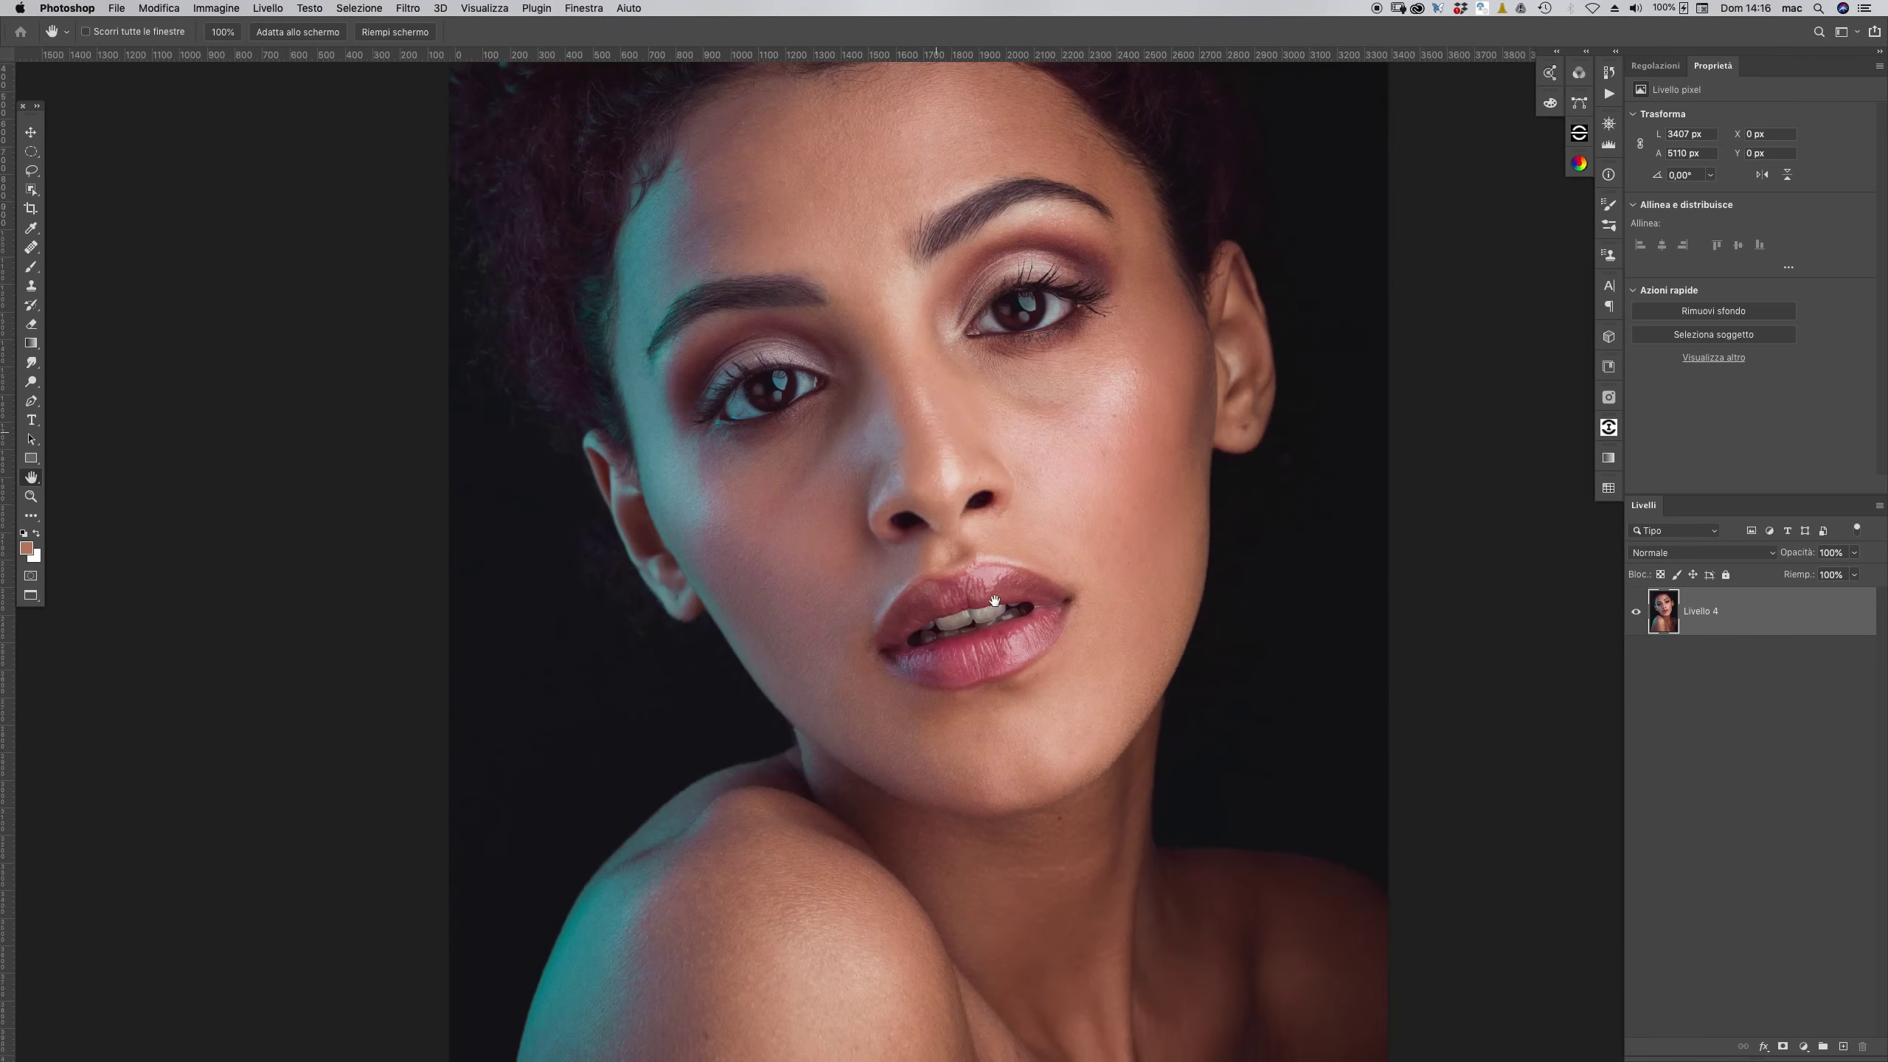
{"action": "scroll", "coordinate": [993, 617], "scroll_direction": "down", "scroll_amount": 3}
{"action": "scroll", "coordinate": [974, 625], "scroll_direction": "down", "scroll_amount": 2}
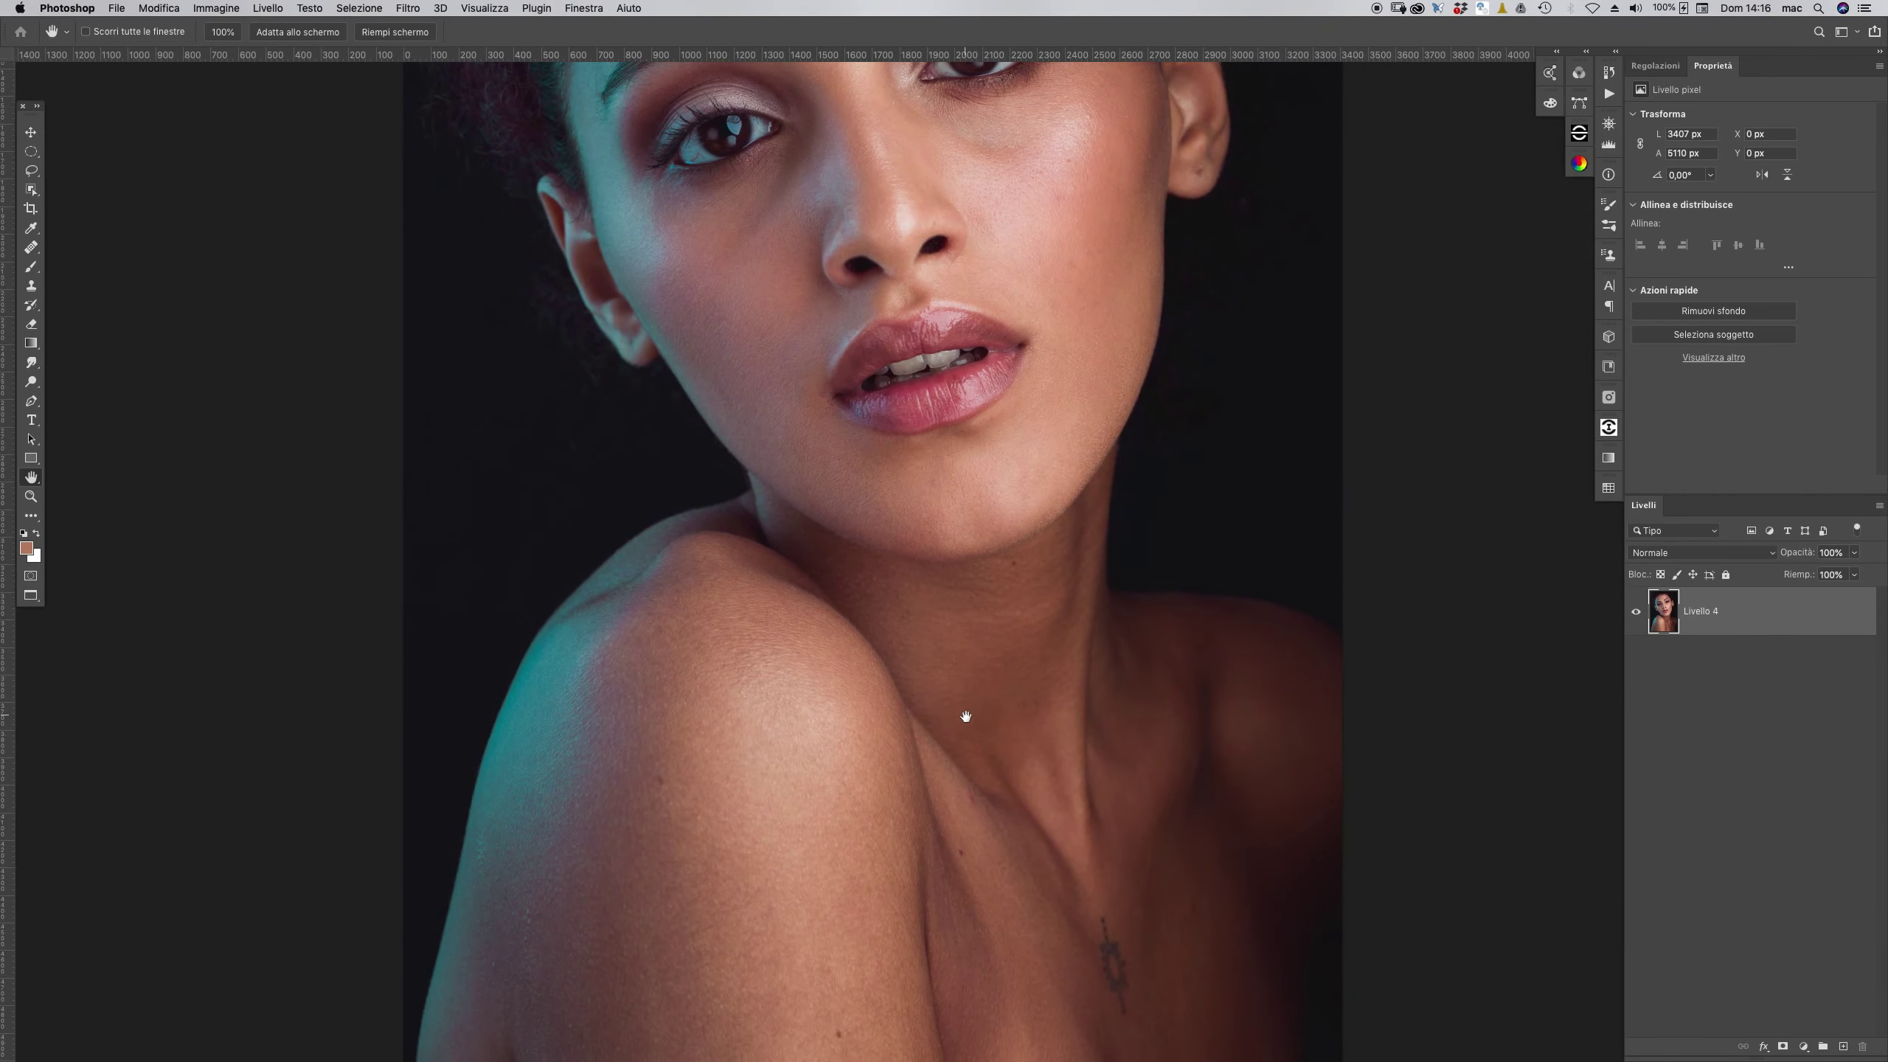
{"action": "scroll", "coordinate": [1045, 624], "scroll_direction": "up", "scroll_amount": 2}
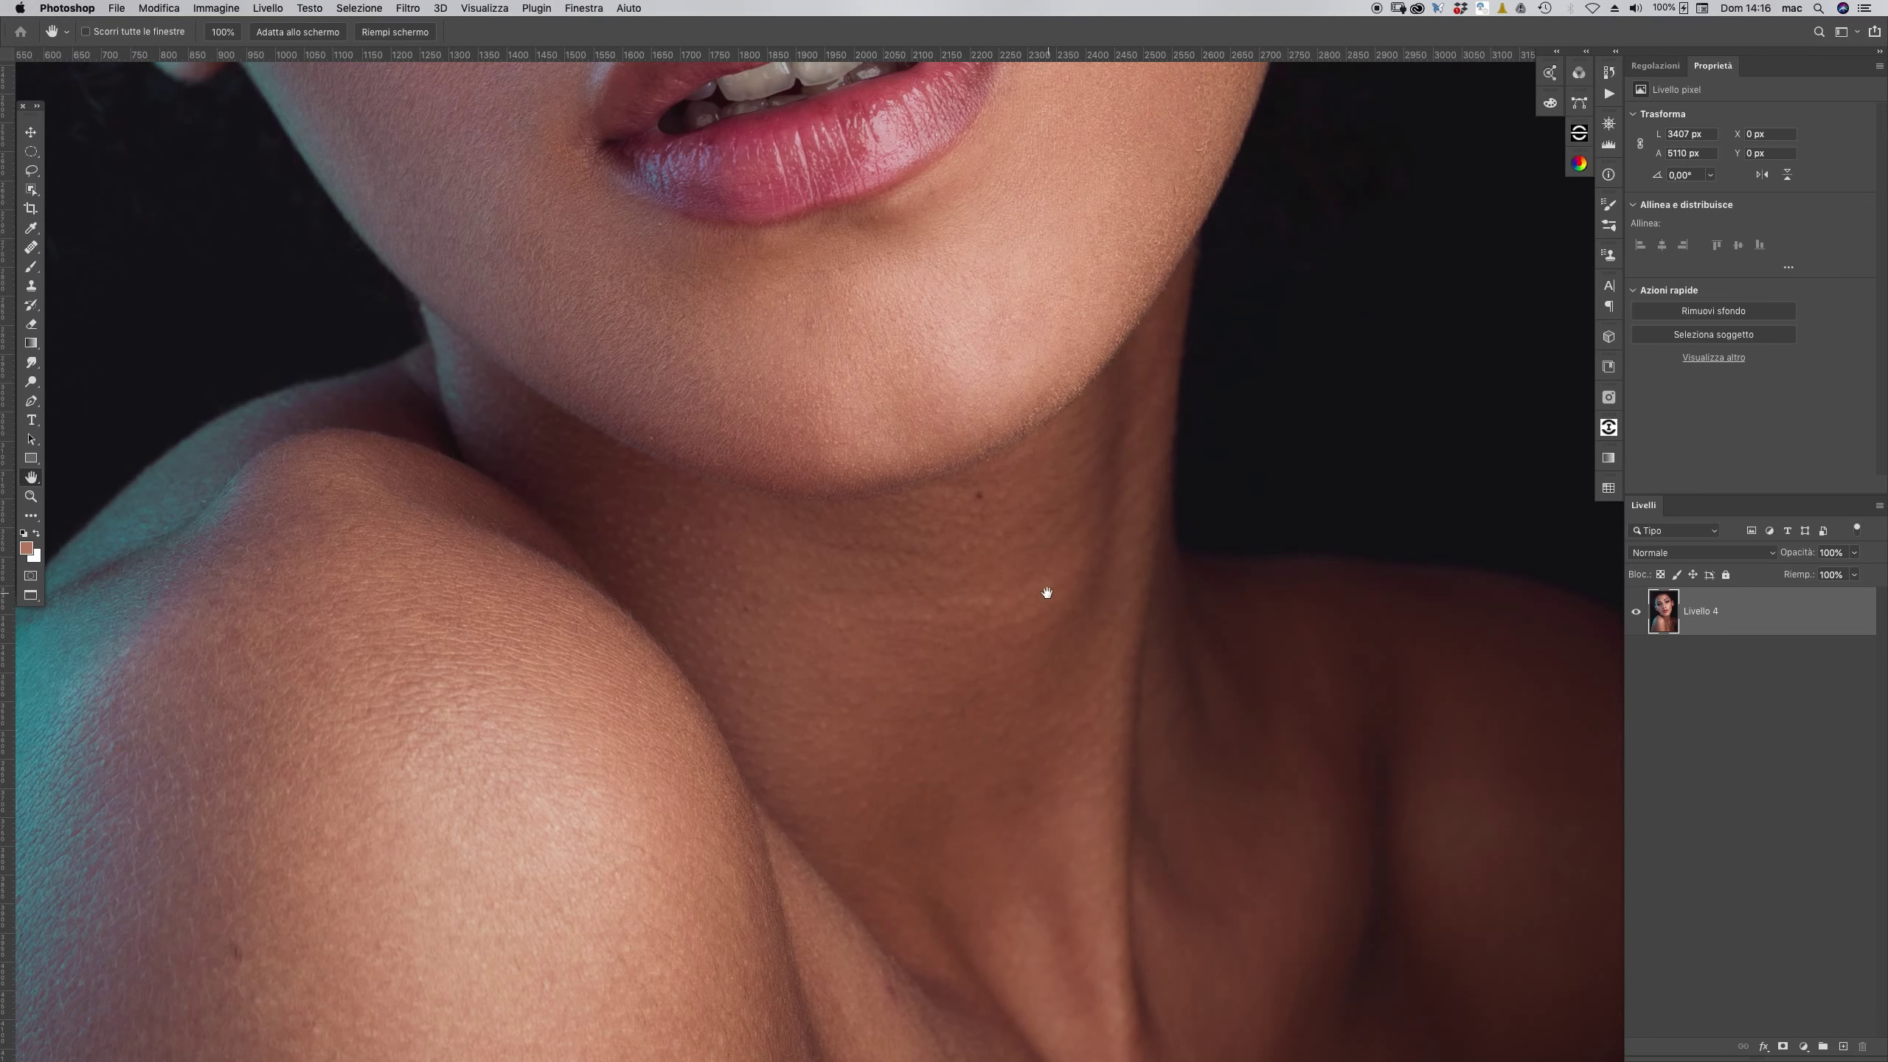
{"action": "scroll", "coordinate": [1045, 612], "scroll_direction": "down", "scroll_amount": 2}
{"action": "scroll", "coordinate": [1012, 725], "scroll_direction": "down", "scroll_amount": 5}
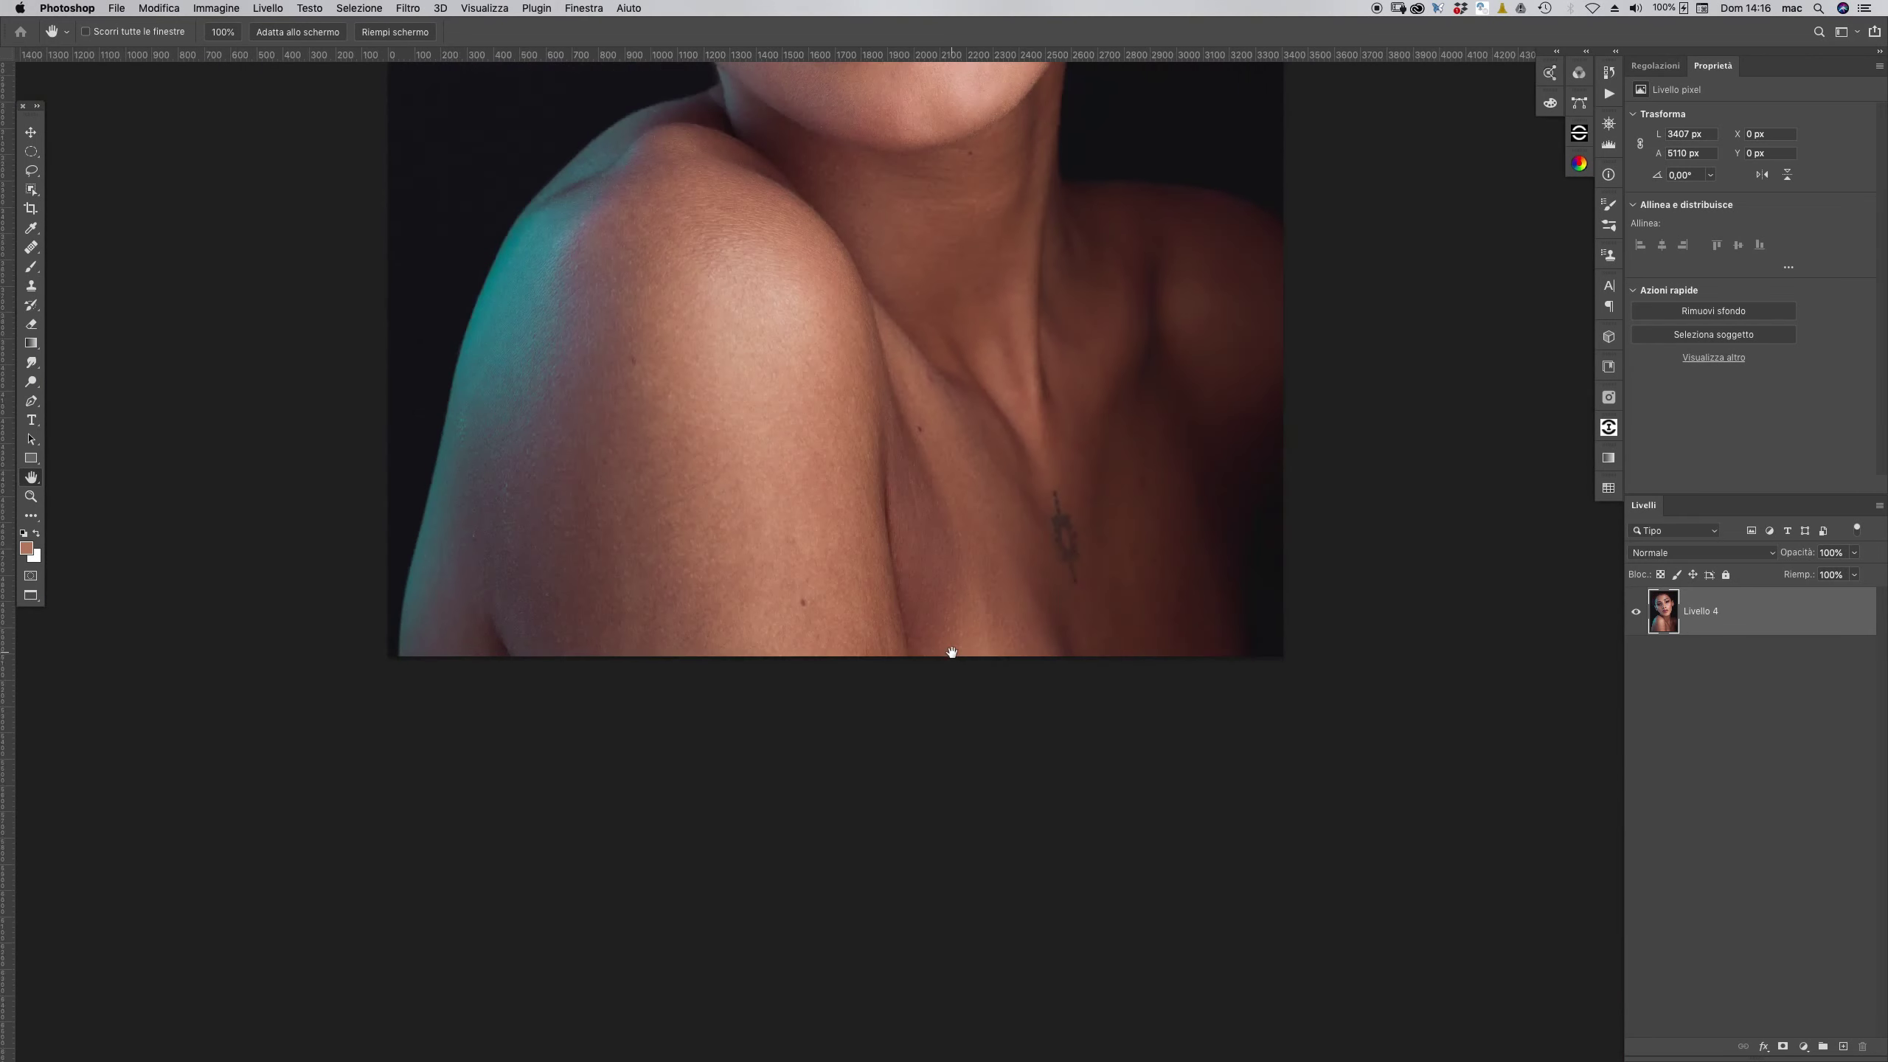
{"action": "scroll", "coordinate": [996, 670], "scroll_direction": "up", "scroll_amount": 1}
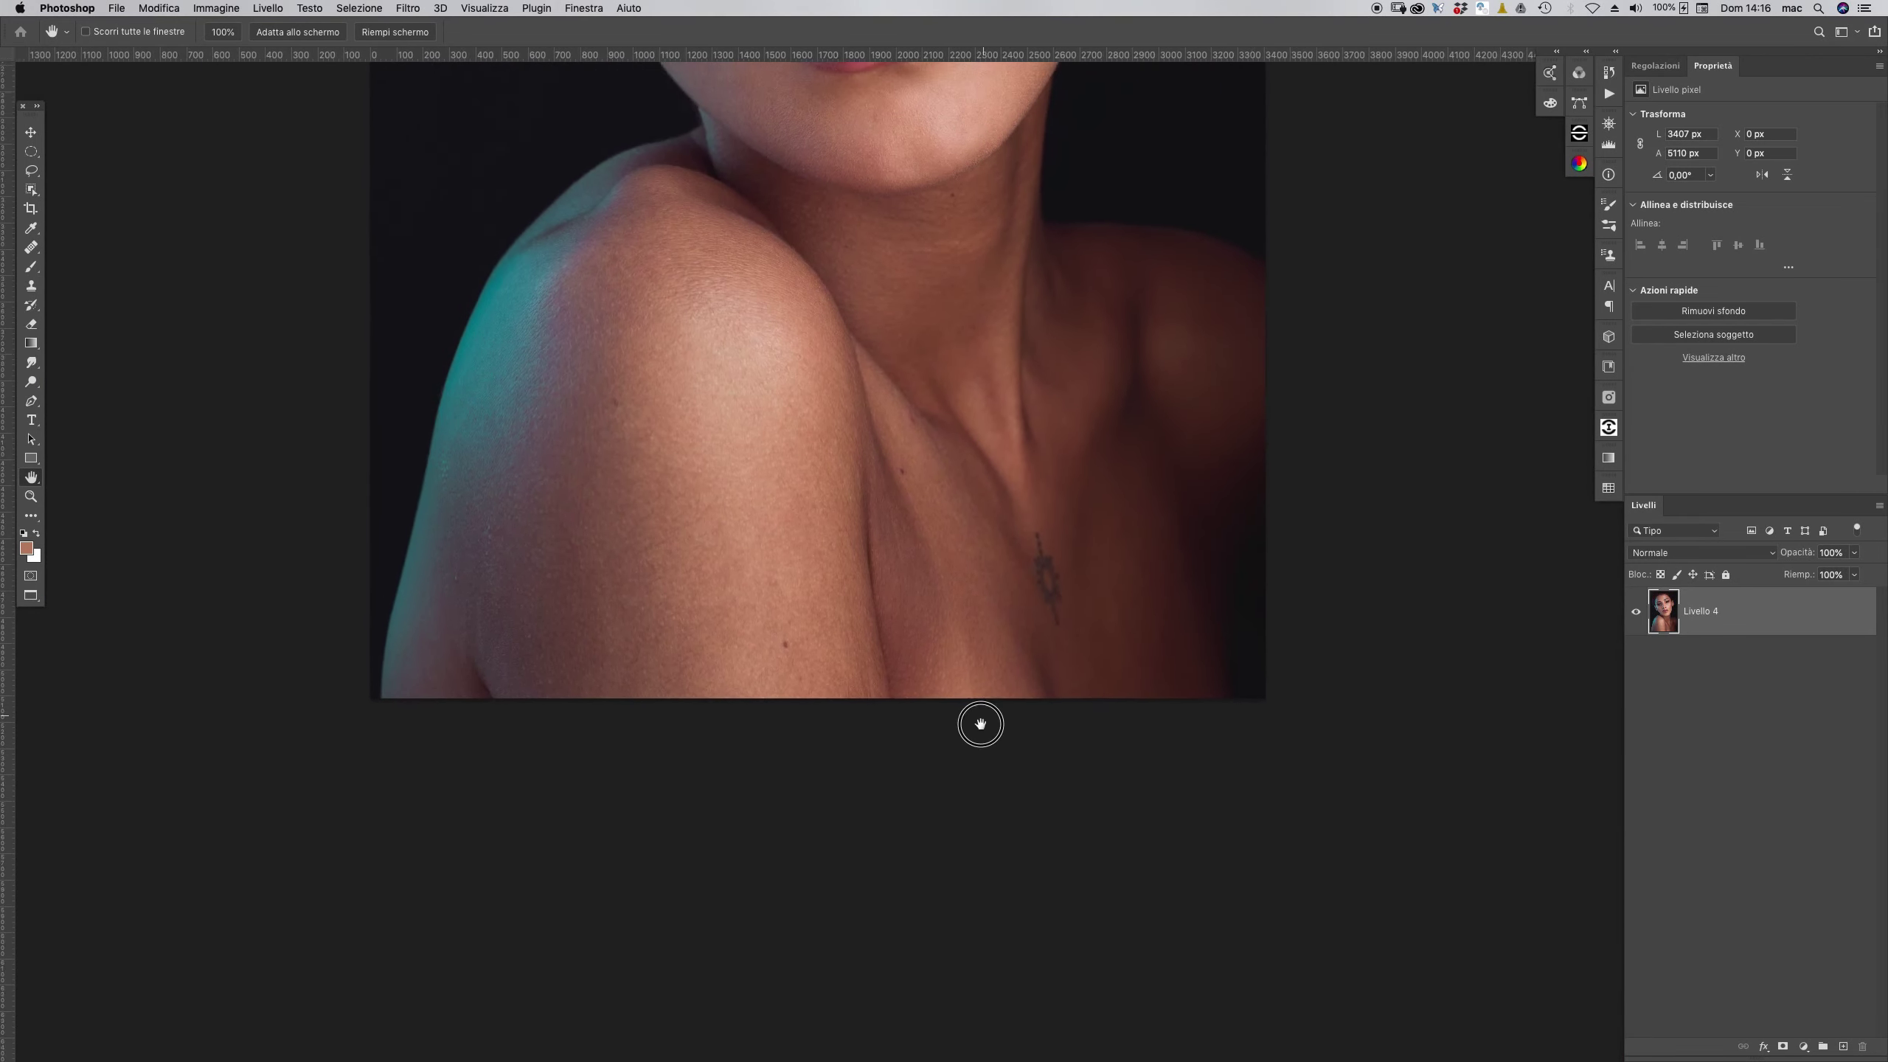
{"action": "scroll", "coordinate": [959, 718], "scroll_direction": "up", "scroll_amount": 2}
{"action": "scroll", "coordinate": [965, 750], "scroll_direction": "up", "scroll_amount": 2}
{"action": "scroll", "coordinate": [830, 687], "scroll_direction": "up", "scroll_amount": 3}
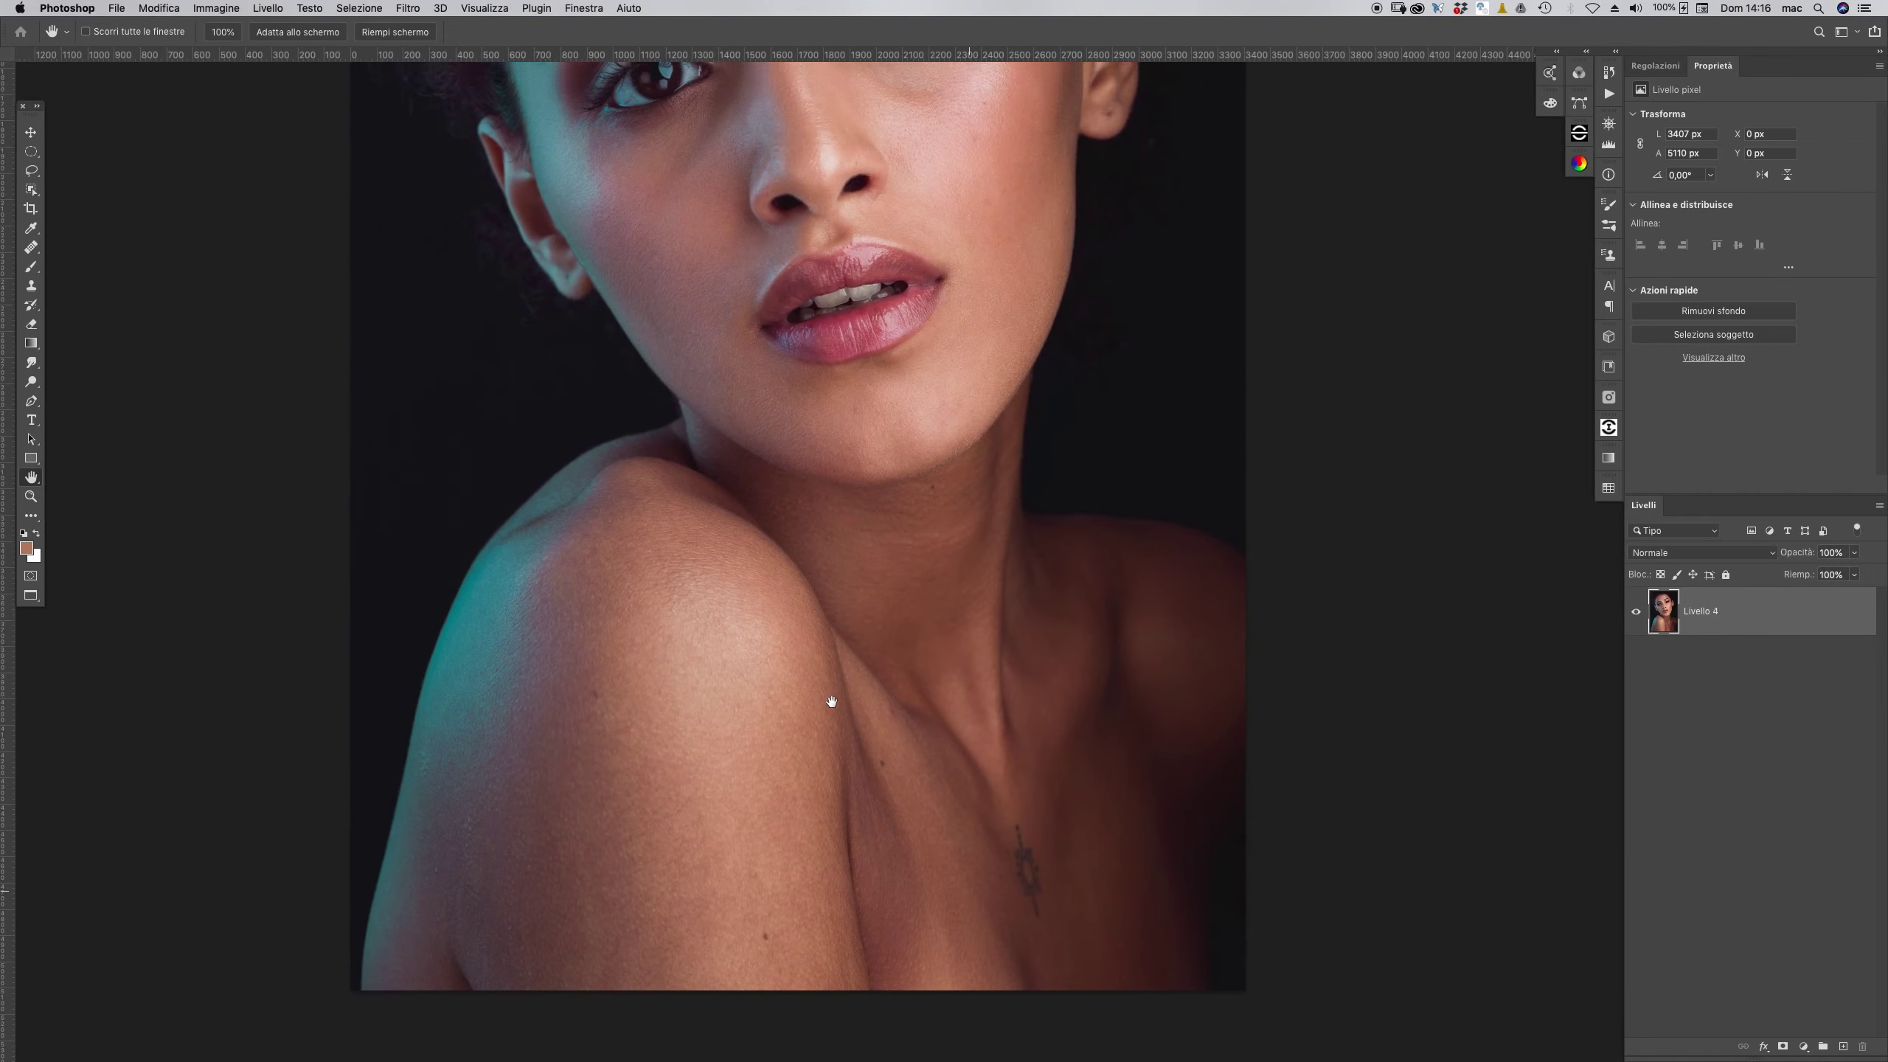
{"action": "scroll", "coordinate": [856, 694], "scroll_direction": "up", "scroll_amount": 1}
{"action": "scroll", "coordinate": [942, 722], "scroll_direction": "up", "scroll_amount": 3}
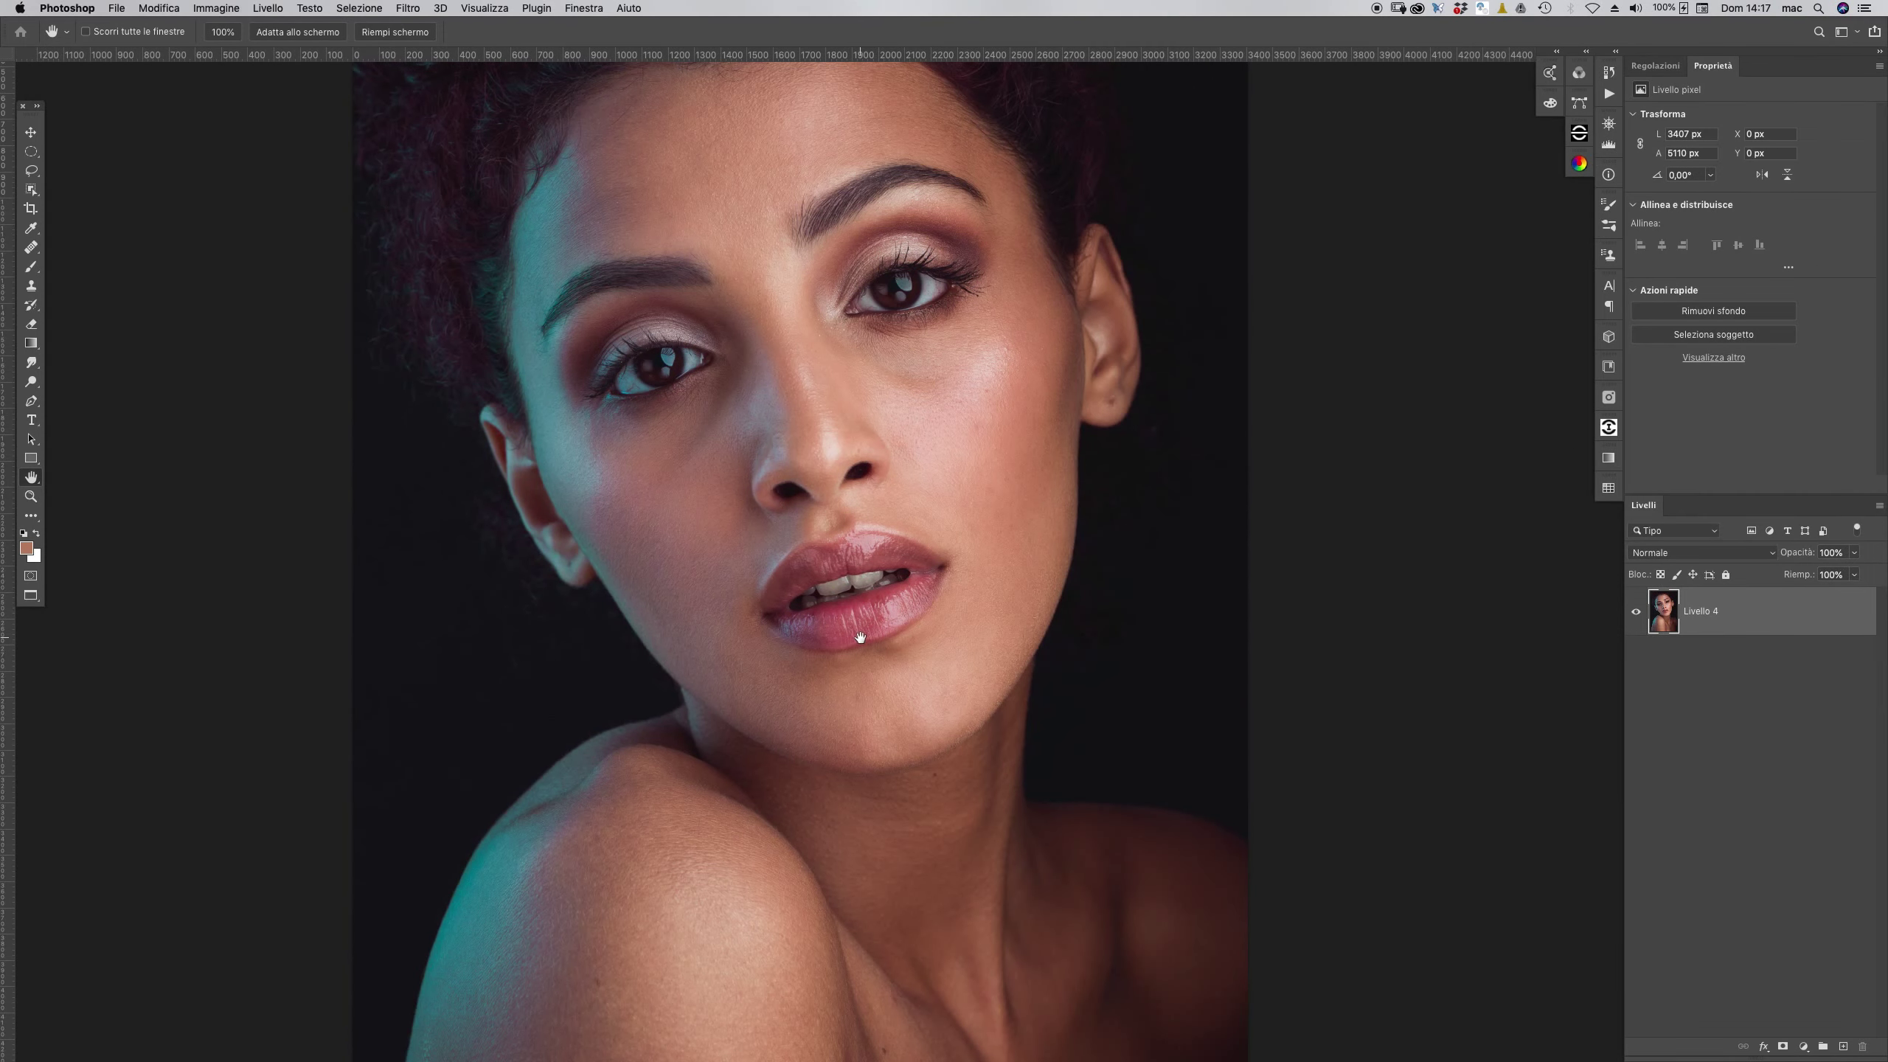
- Add two Curves adjustment layers above the photo
{"action": "left_click", "coordinate": [1656, 66]}
{"action": "left_click", "coordinate": [1703, 109]}
{"action": "left_click", "coordinate": [1656, 65]}
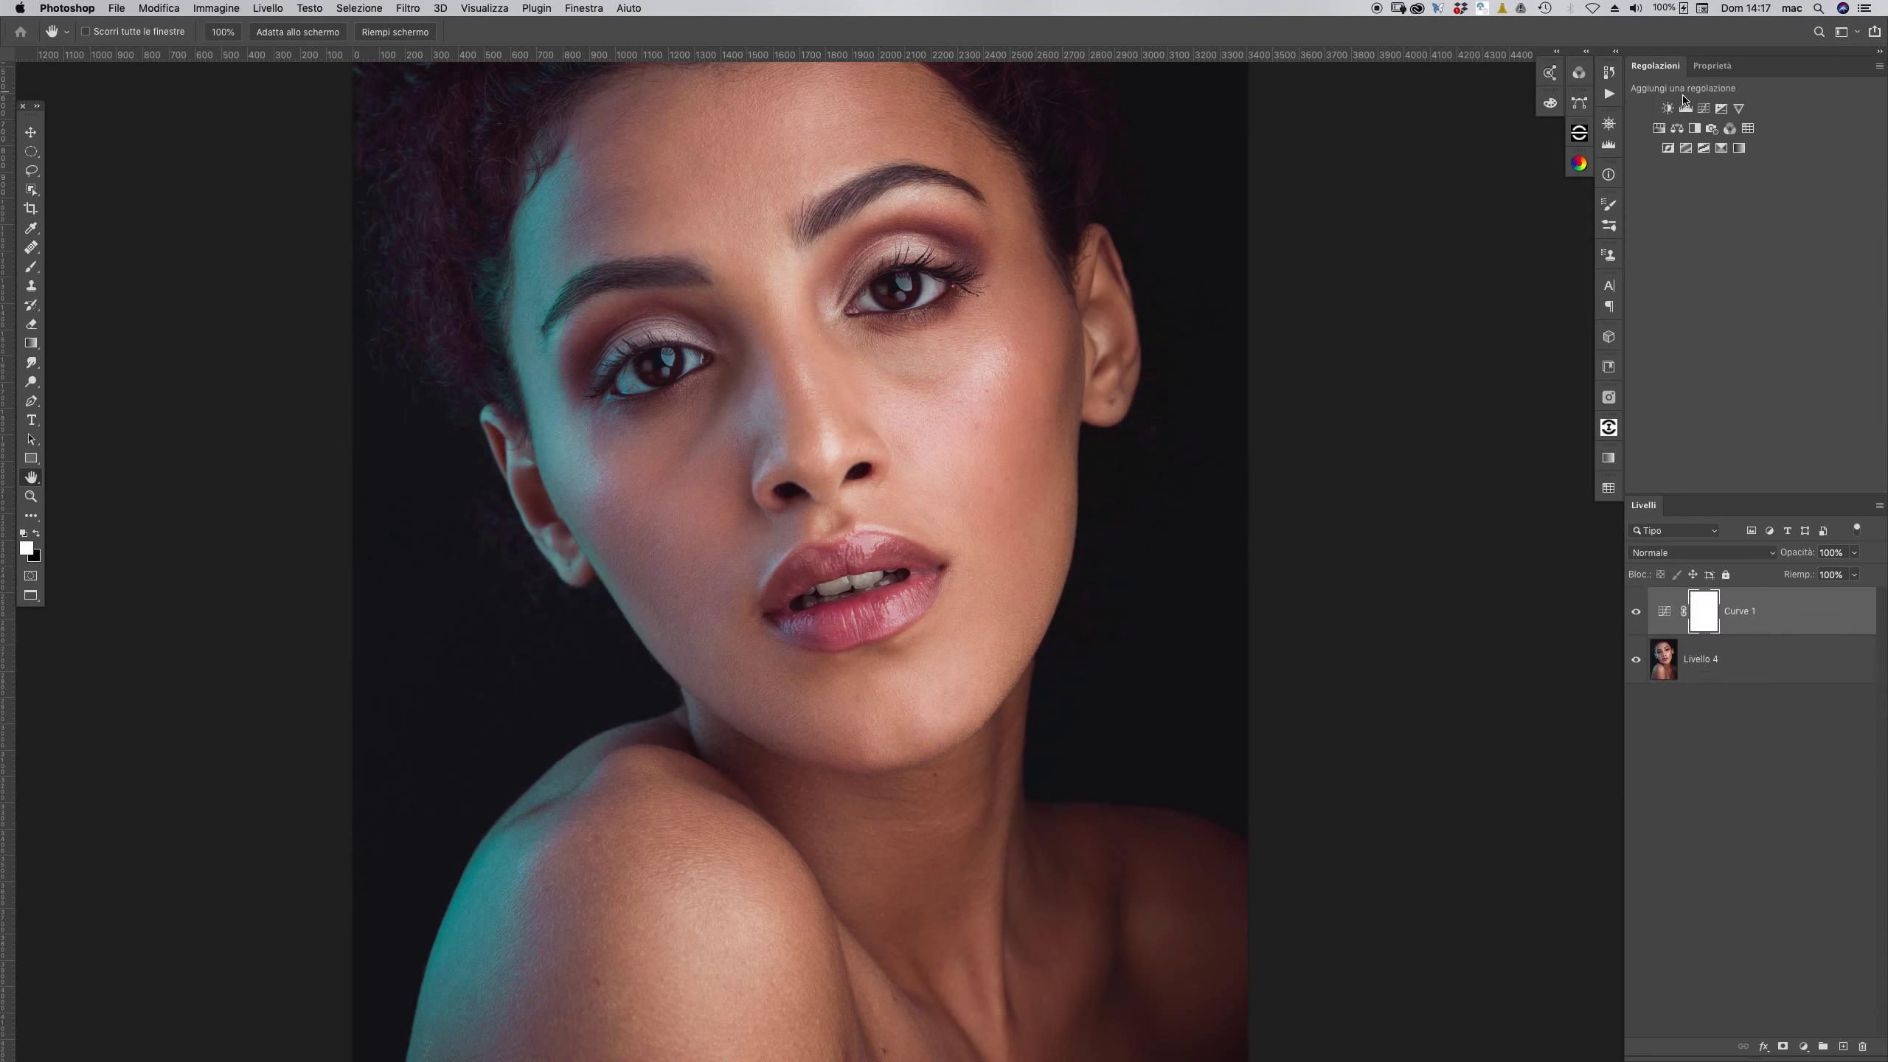
{"action": "left_click", "coordinate": [1702, 109]}
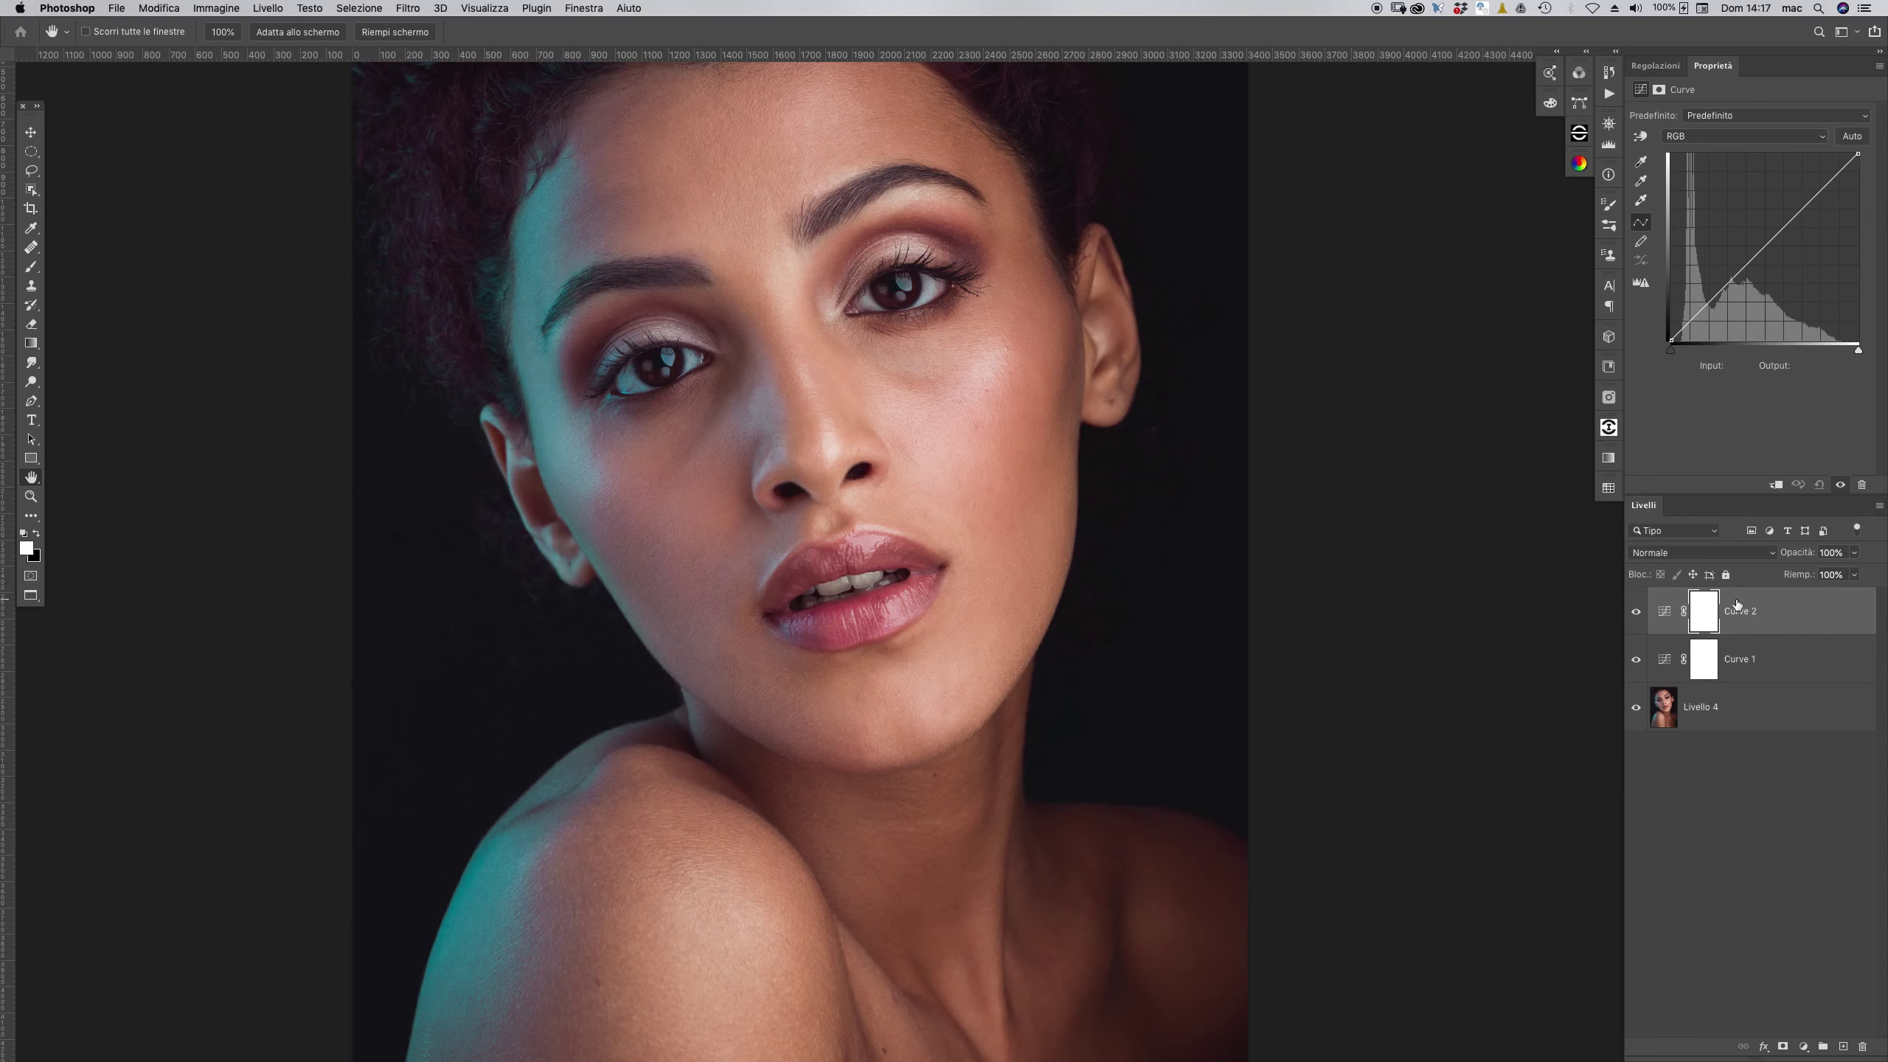
- Brighten with Curve 1 and darken with Curve 2, inverting both masks to black
{"action": "left_click", "coordinate": [1682, 656]}
{"action": "left_click_drag", "start_coordinate": [1734, 277], "coordinate": [1733, 219]}
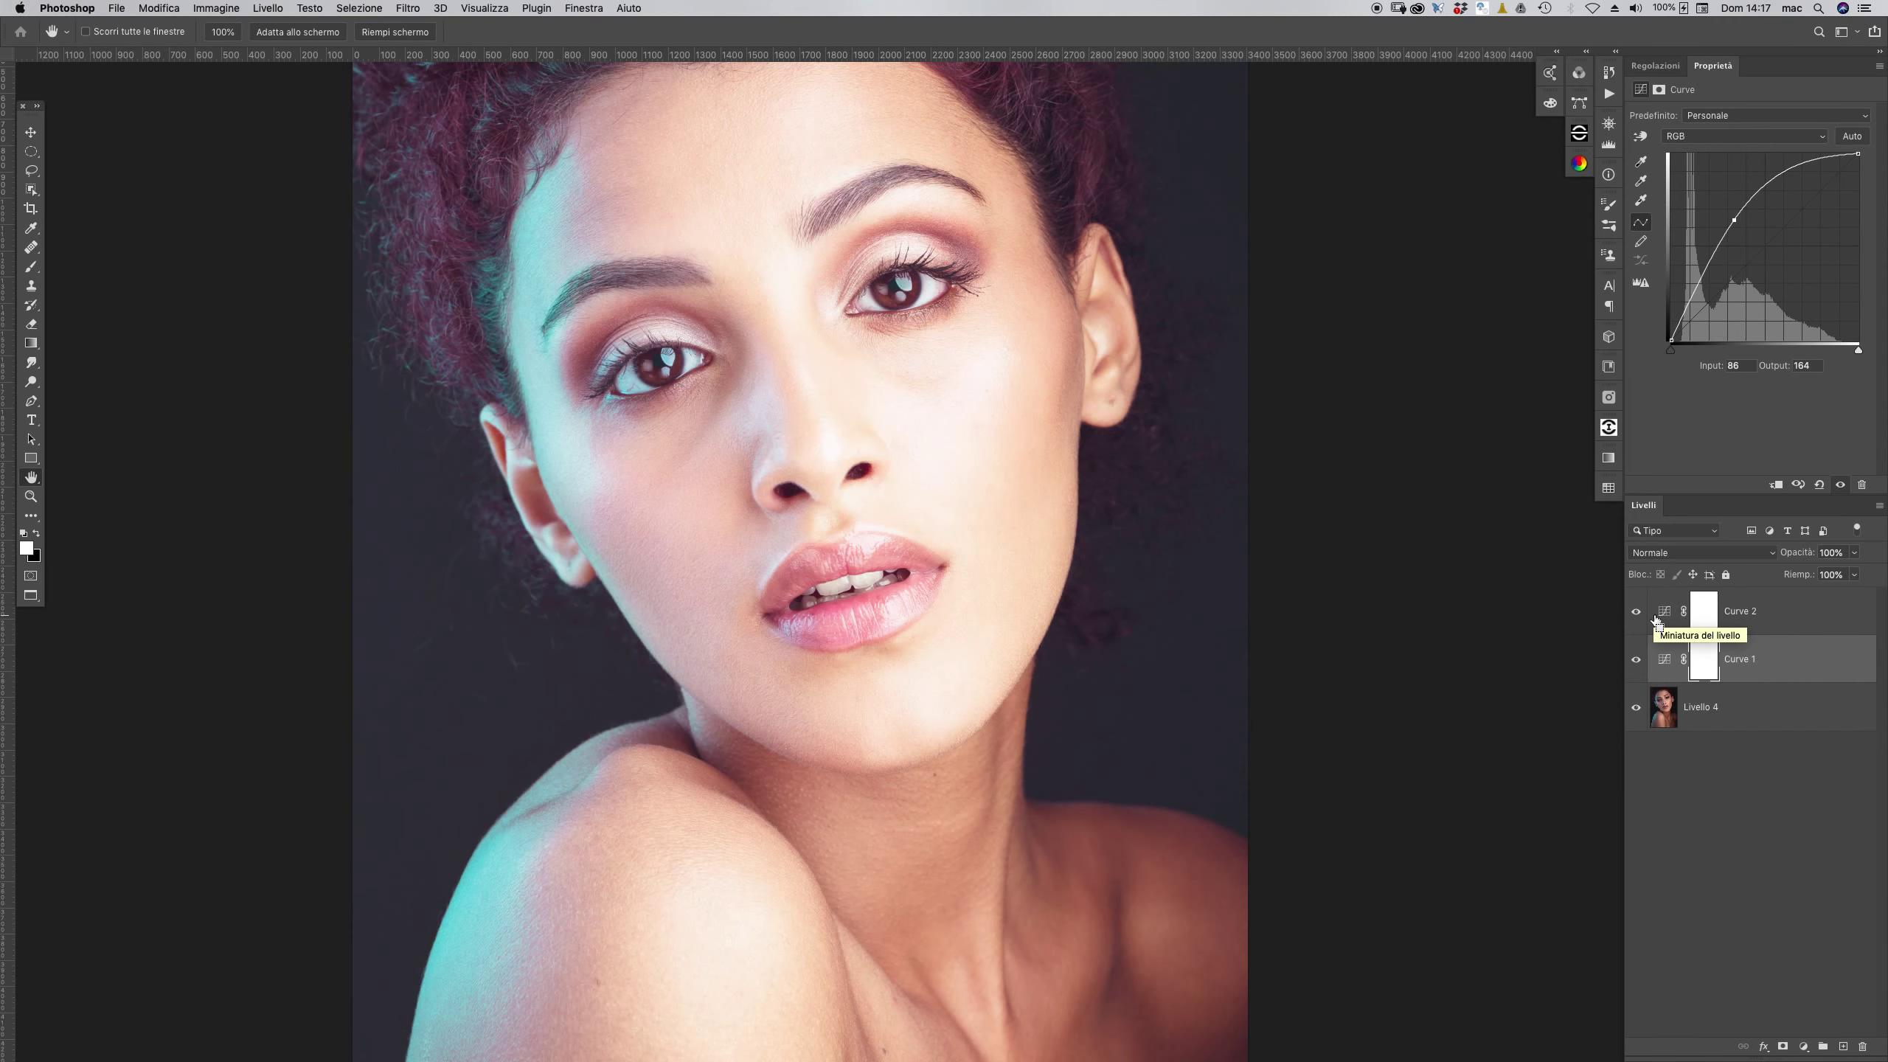
{"action": "key", "text": "ctrl+i"}
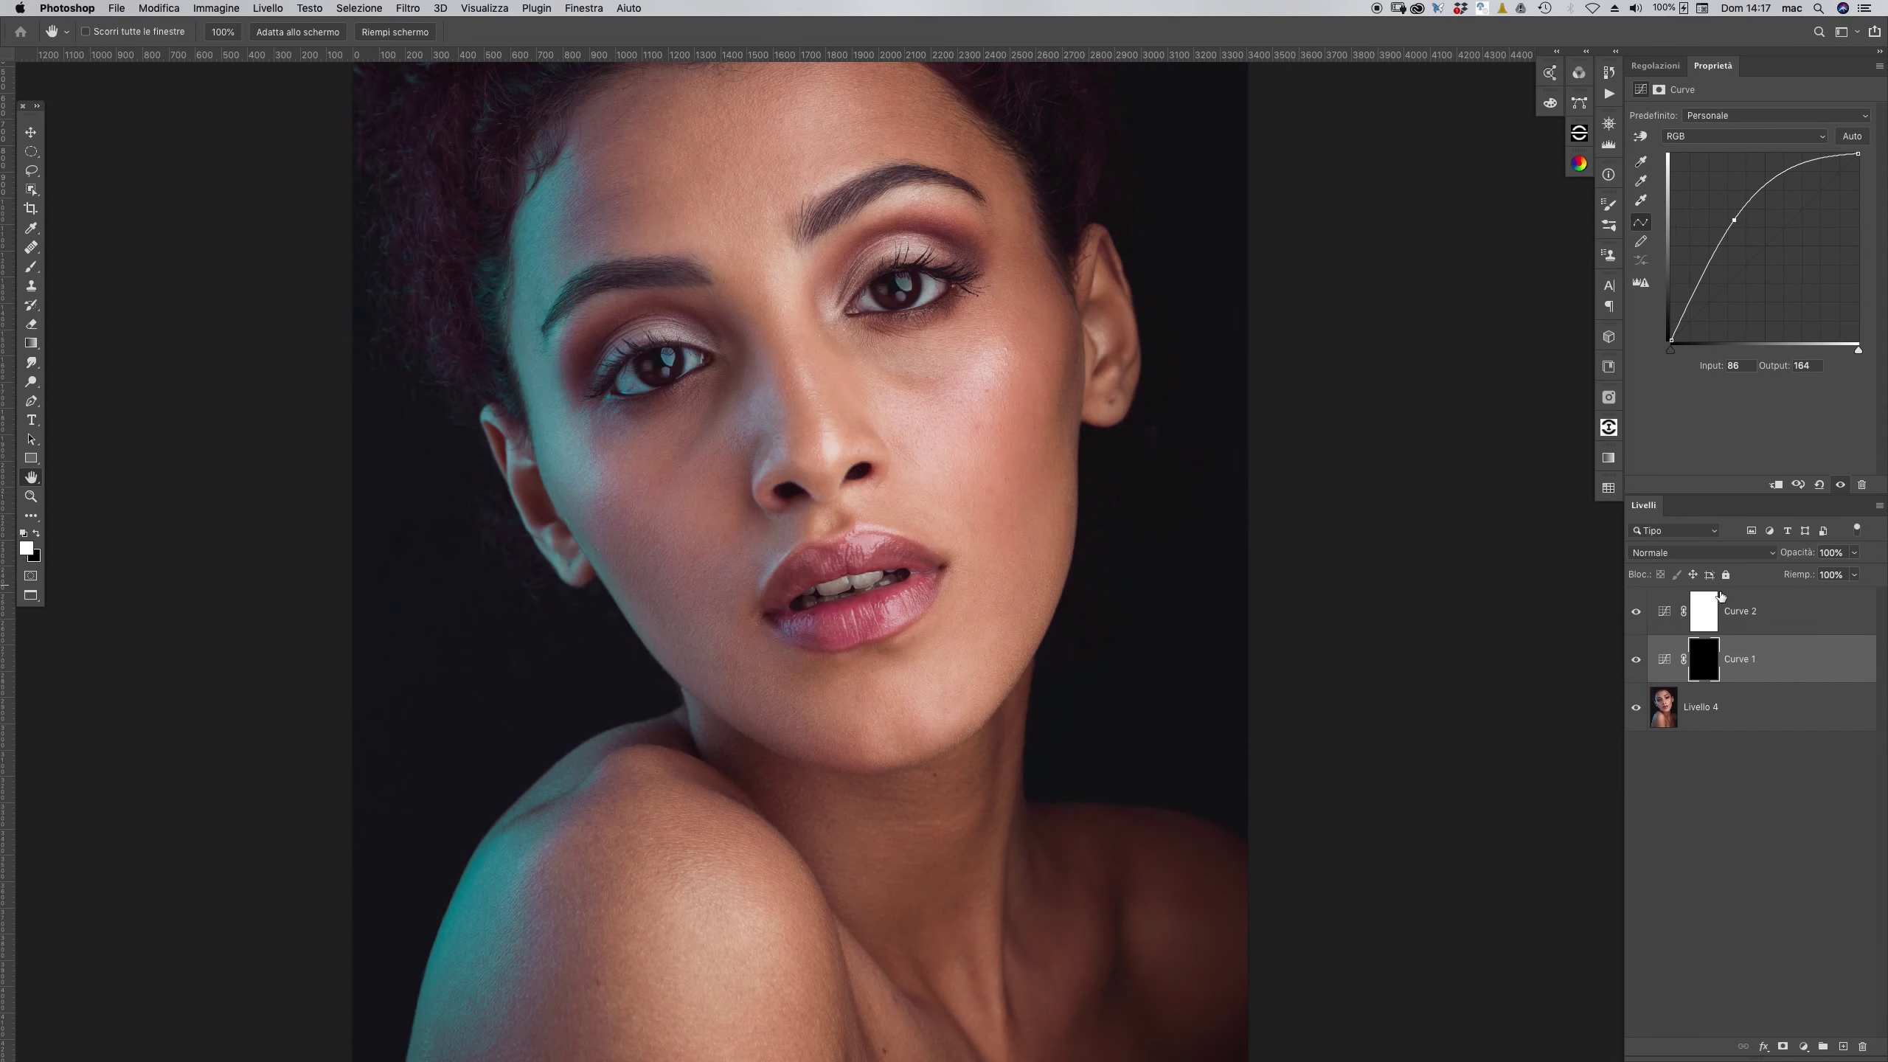
{"action": "left_click", "coordinate": [1702, 621]}
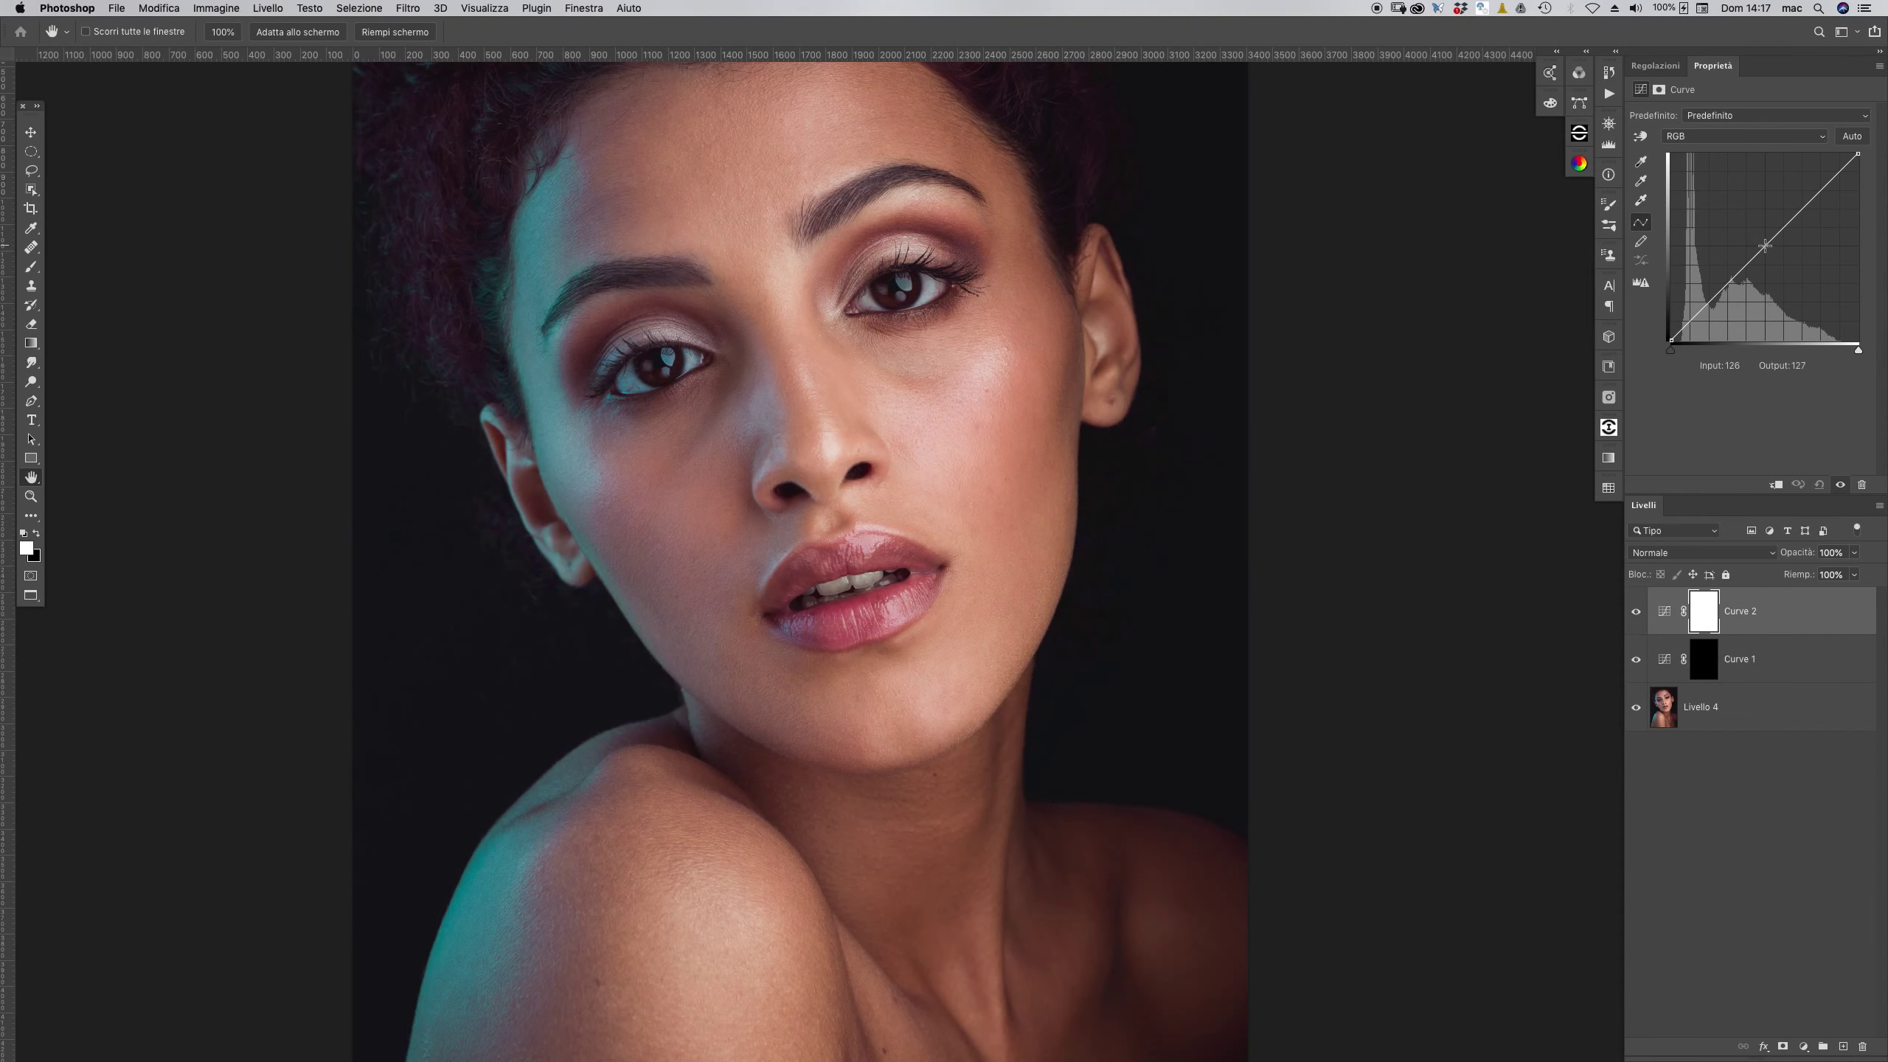
{"action": "left_click_drag", "start_coordinate": [1765, 246], "coordinate": [1790, 280]}
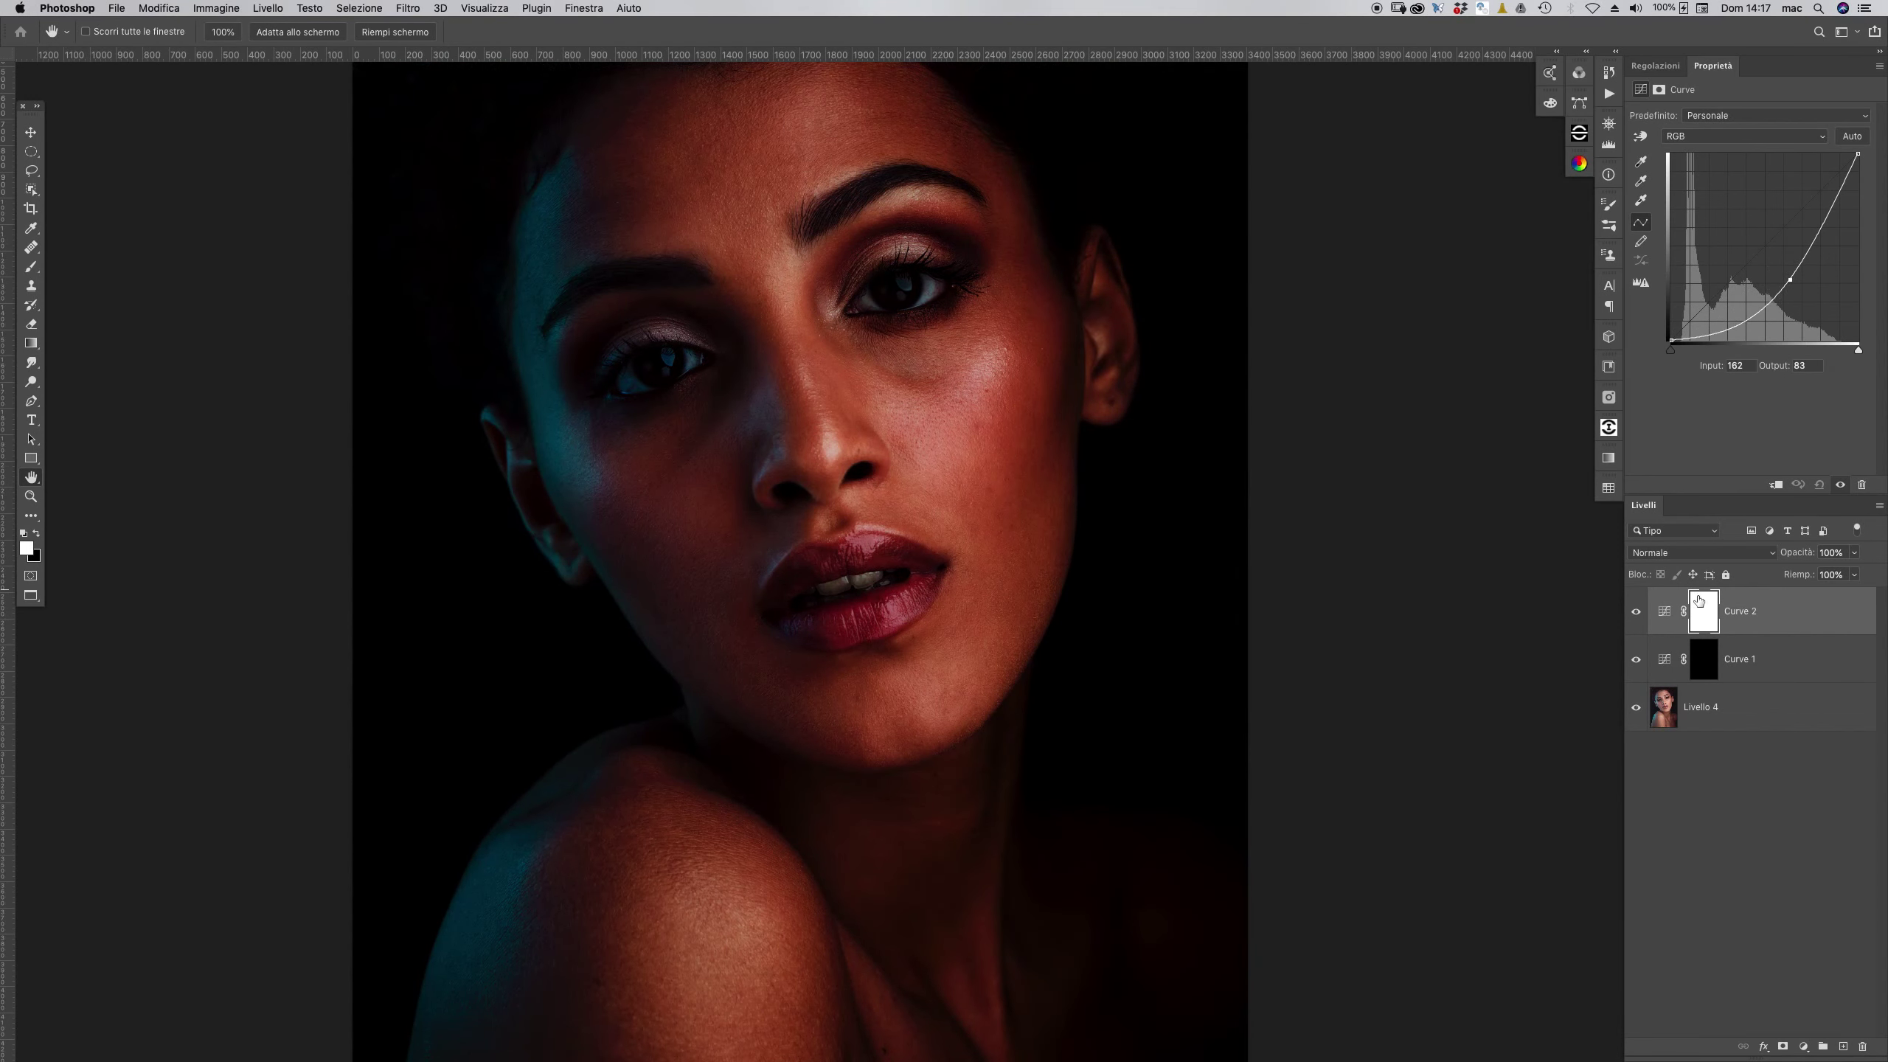
{"action": "left_click", "coordinate": [1700, 606]}
{"action": "key", "text": "ctrl+i"}
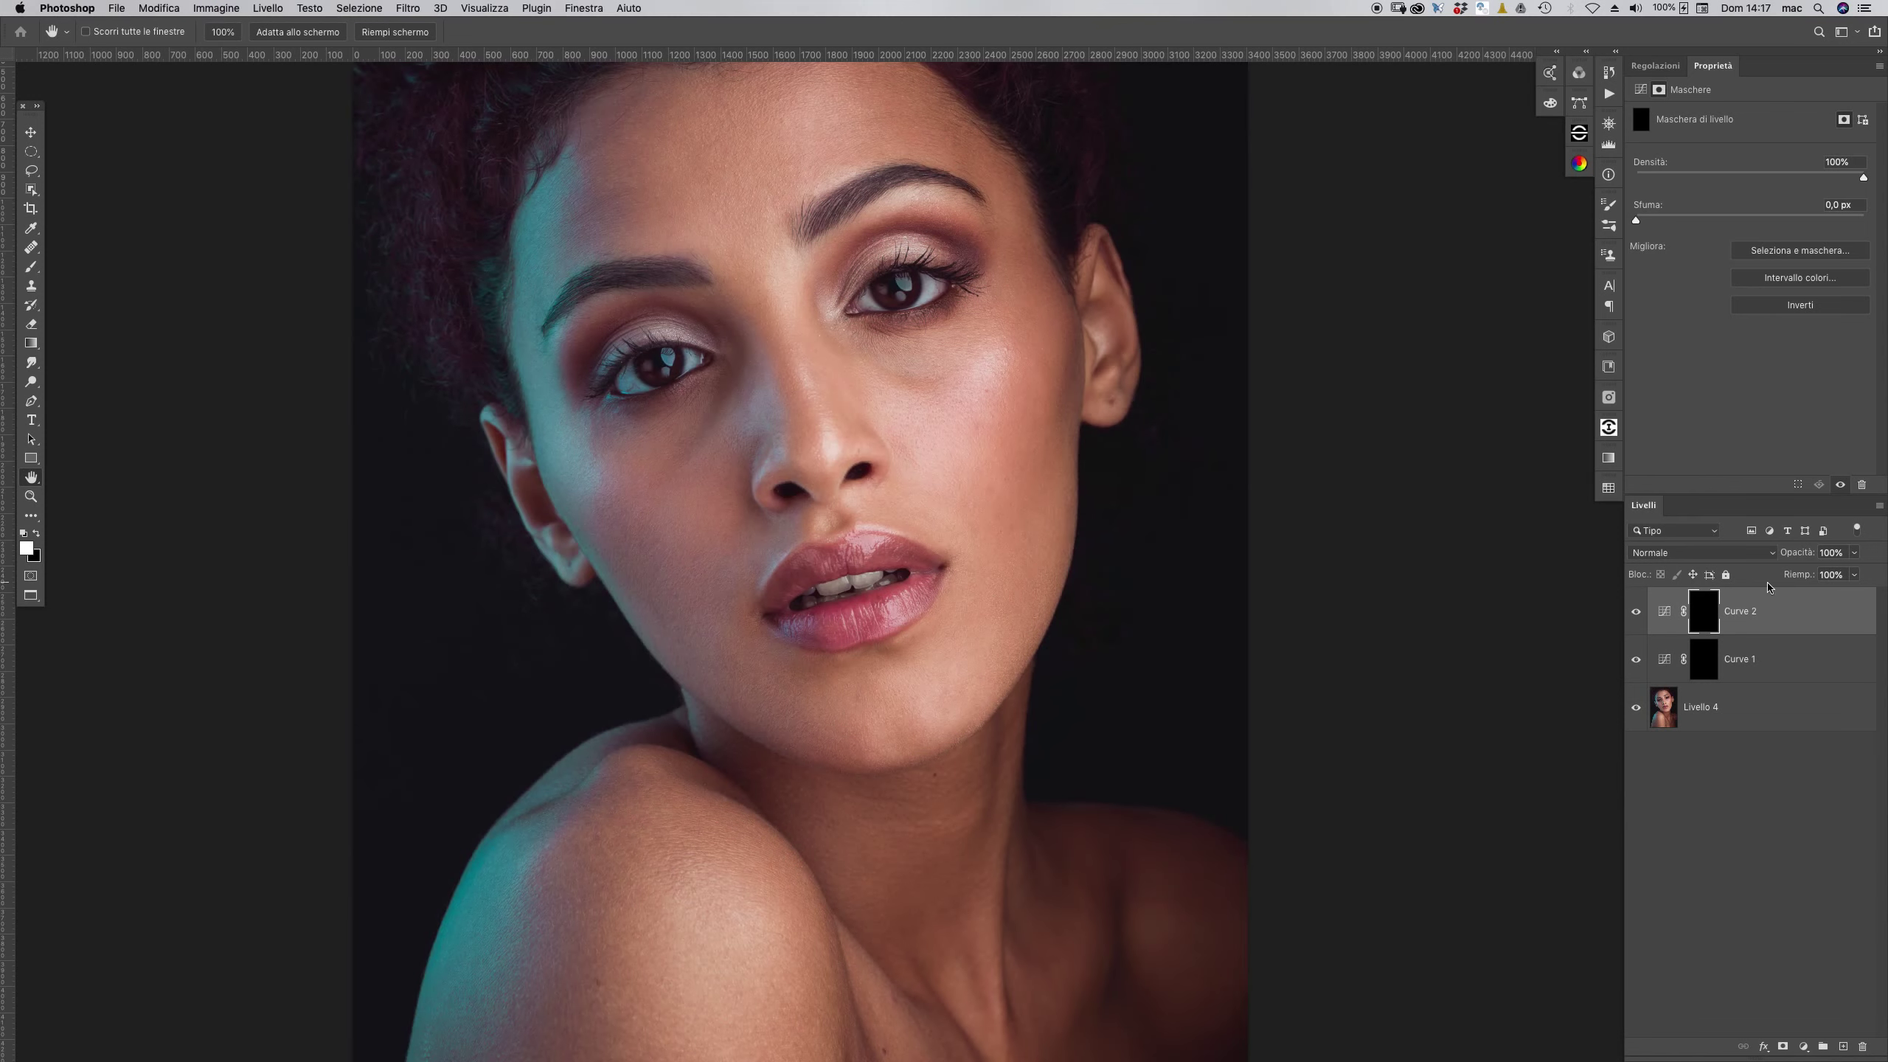
- Rename Curve 2 to Burn and Curve 1 to Dodge
{"action": "double_click", "coordinate": [1740, 612]}
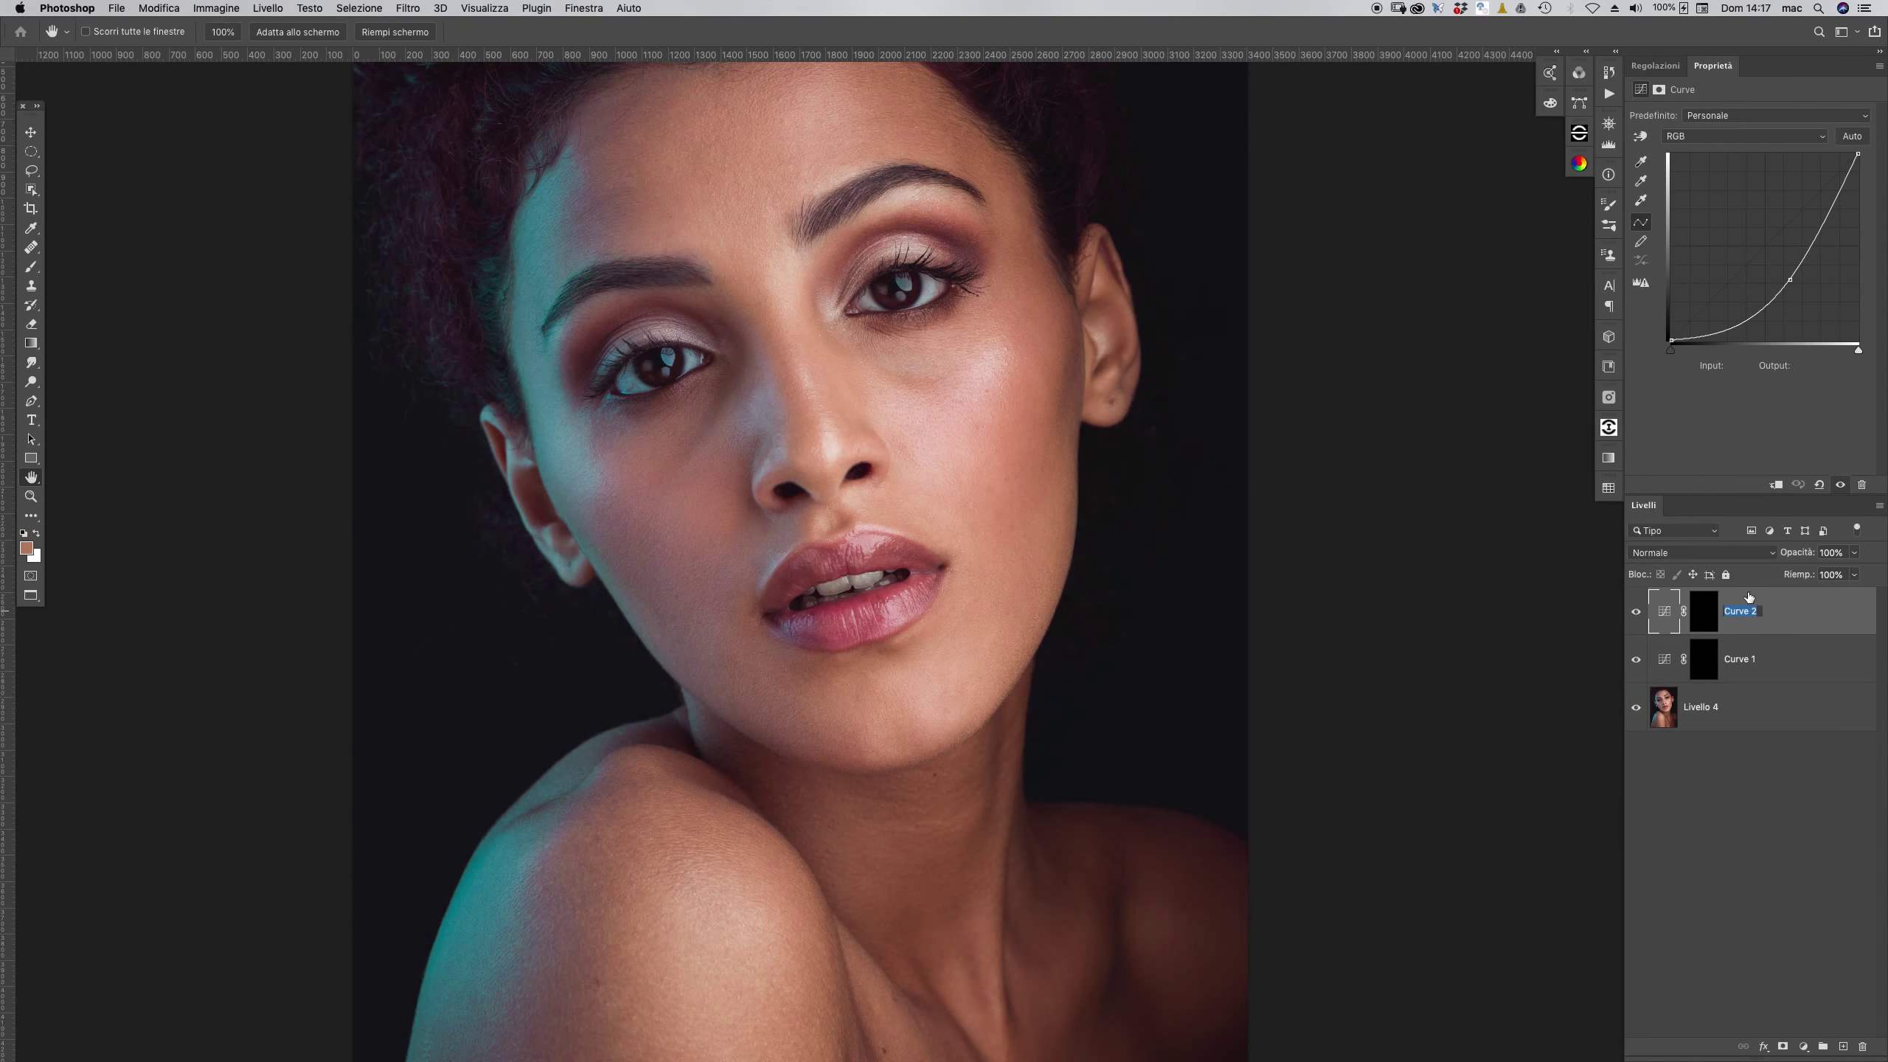
{"action": "type", "text": "Burn"}
{"action": "key", "text": "Return"}
{"action": "double_click", "coordinate": [1740, 660]}
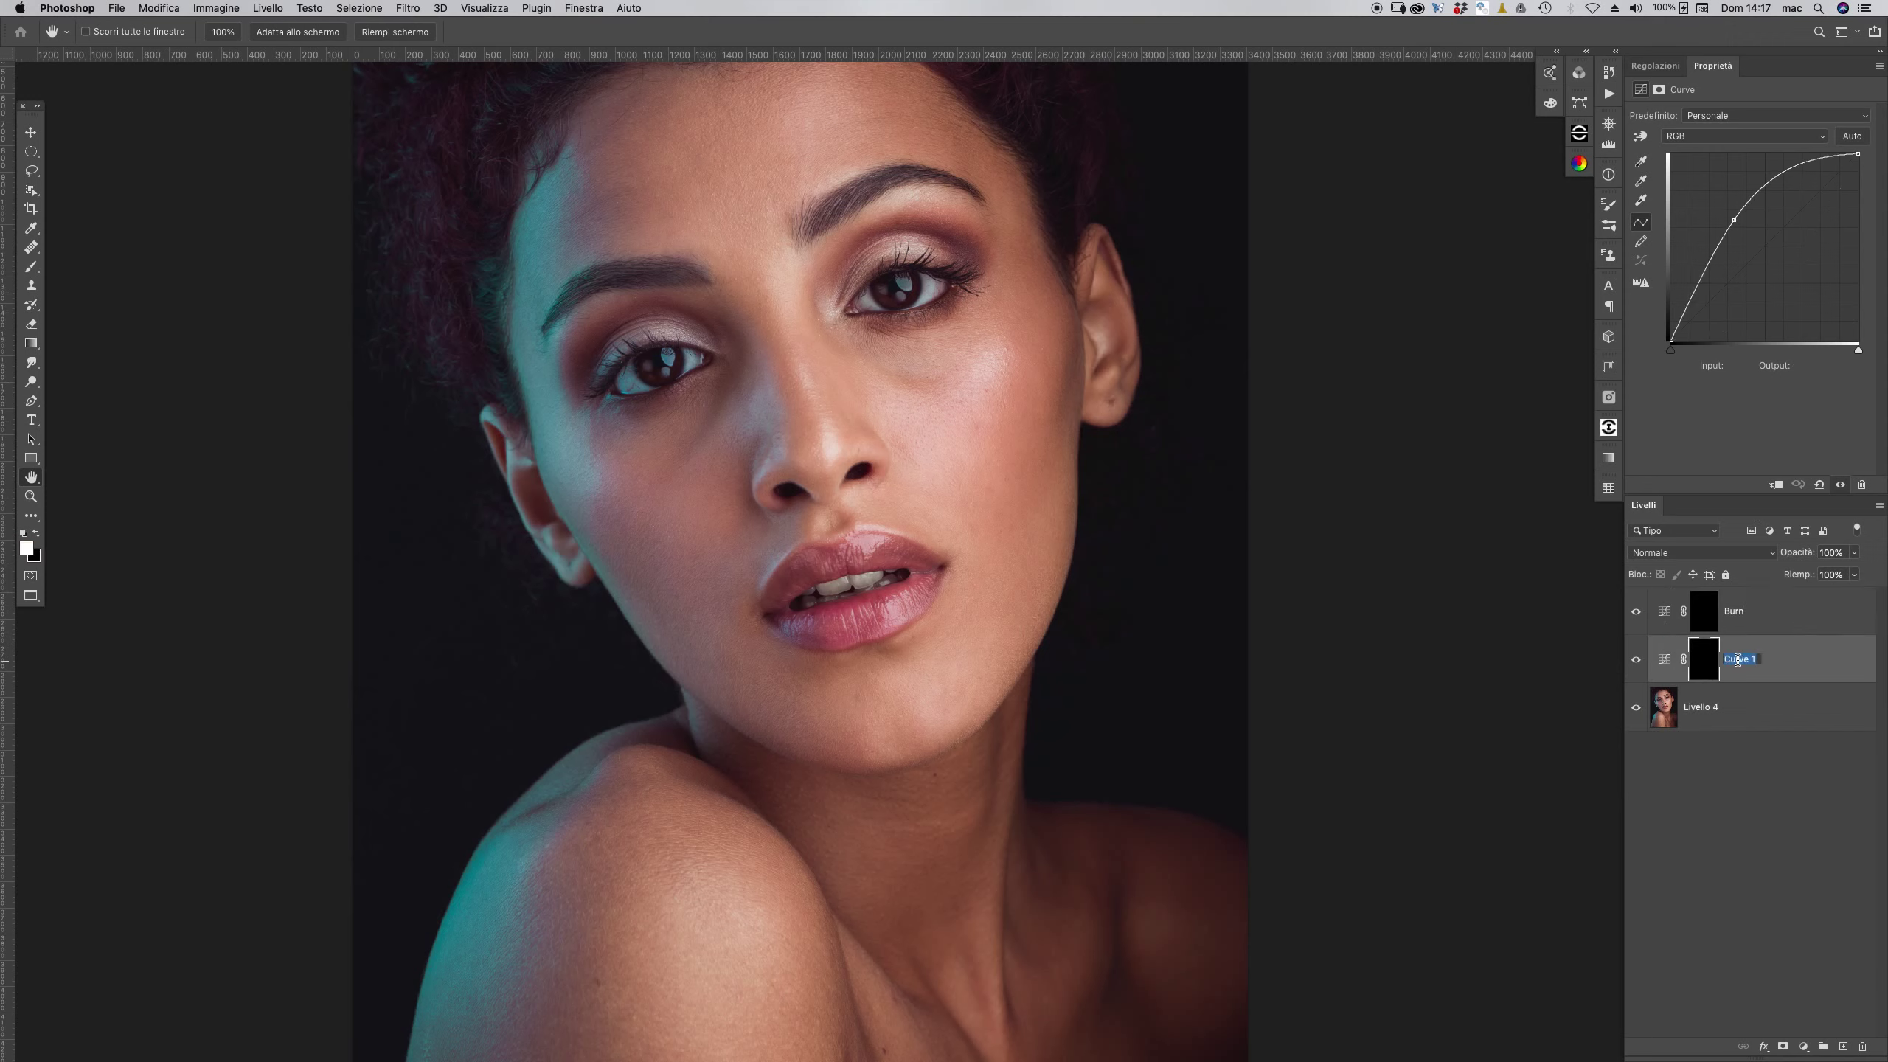
{"action": "type", "text": "Do"}
{"action": "type", "text": "dge"}
{"action": "key", "text": "Return"}
- Load the Brush with the D&B No Dinamic 4% preset: 35 px, 0% hardness, 4% flow
{"action": "left_click_drag", "start_coordinate": [846, 568], "coordinate": [857, 590]}
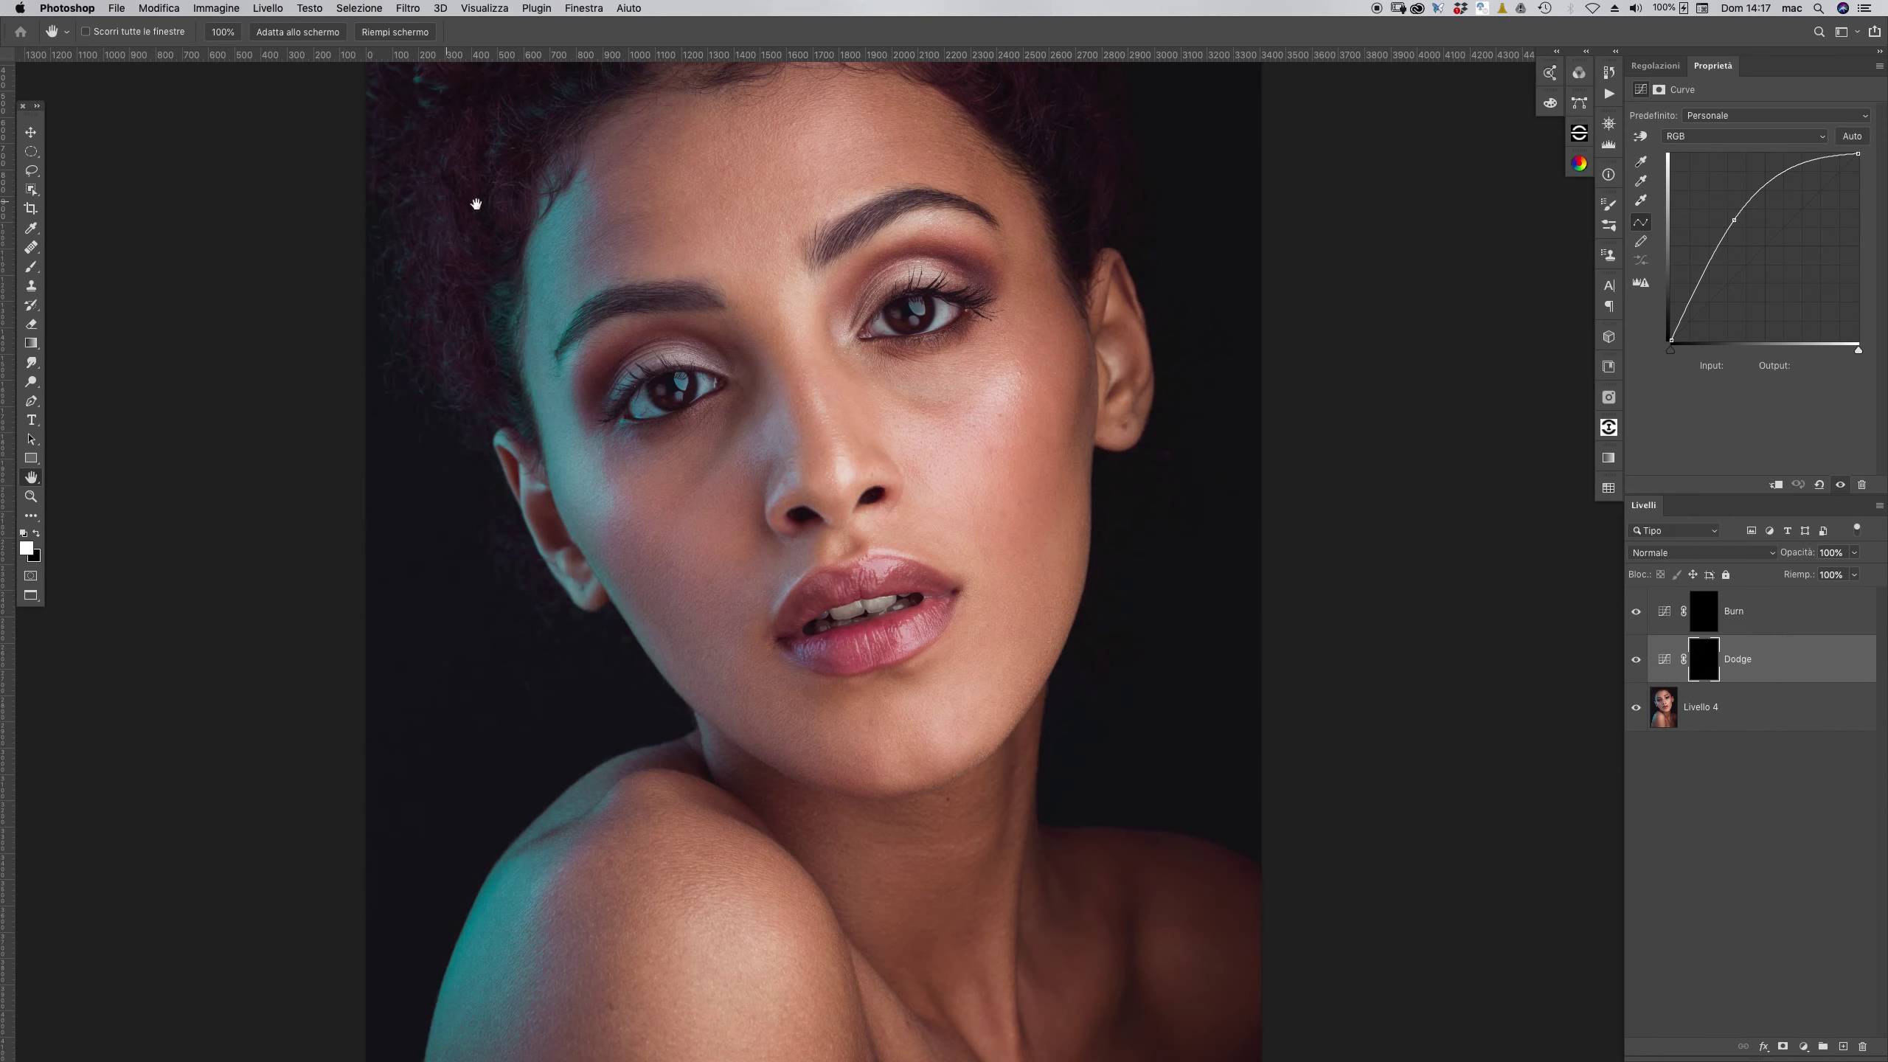
{"action": "key", "text": "b"}
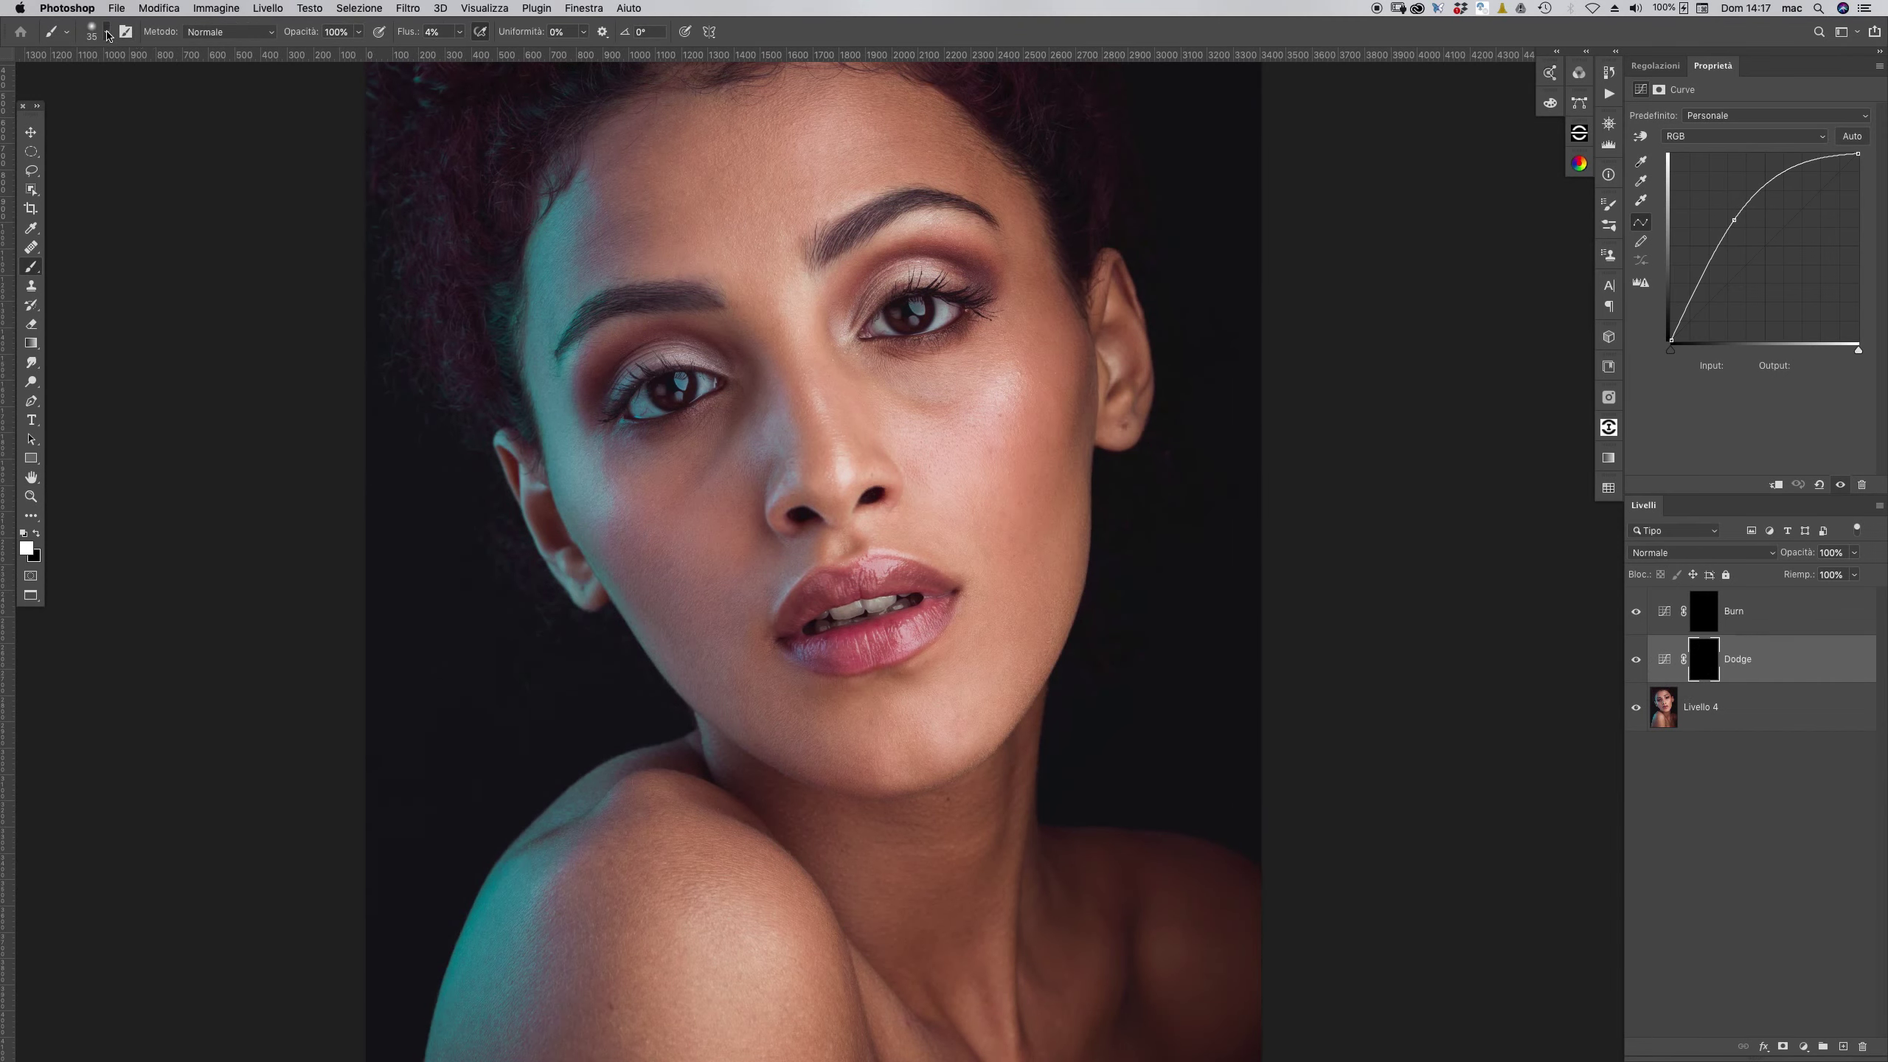
{"action": "left_click", "coordinate": [107, 31]}
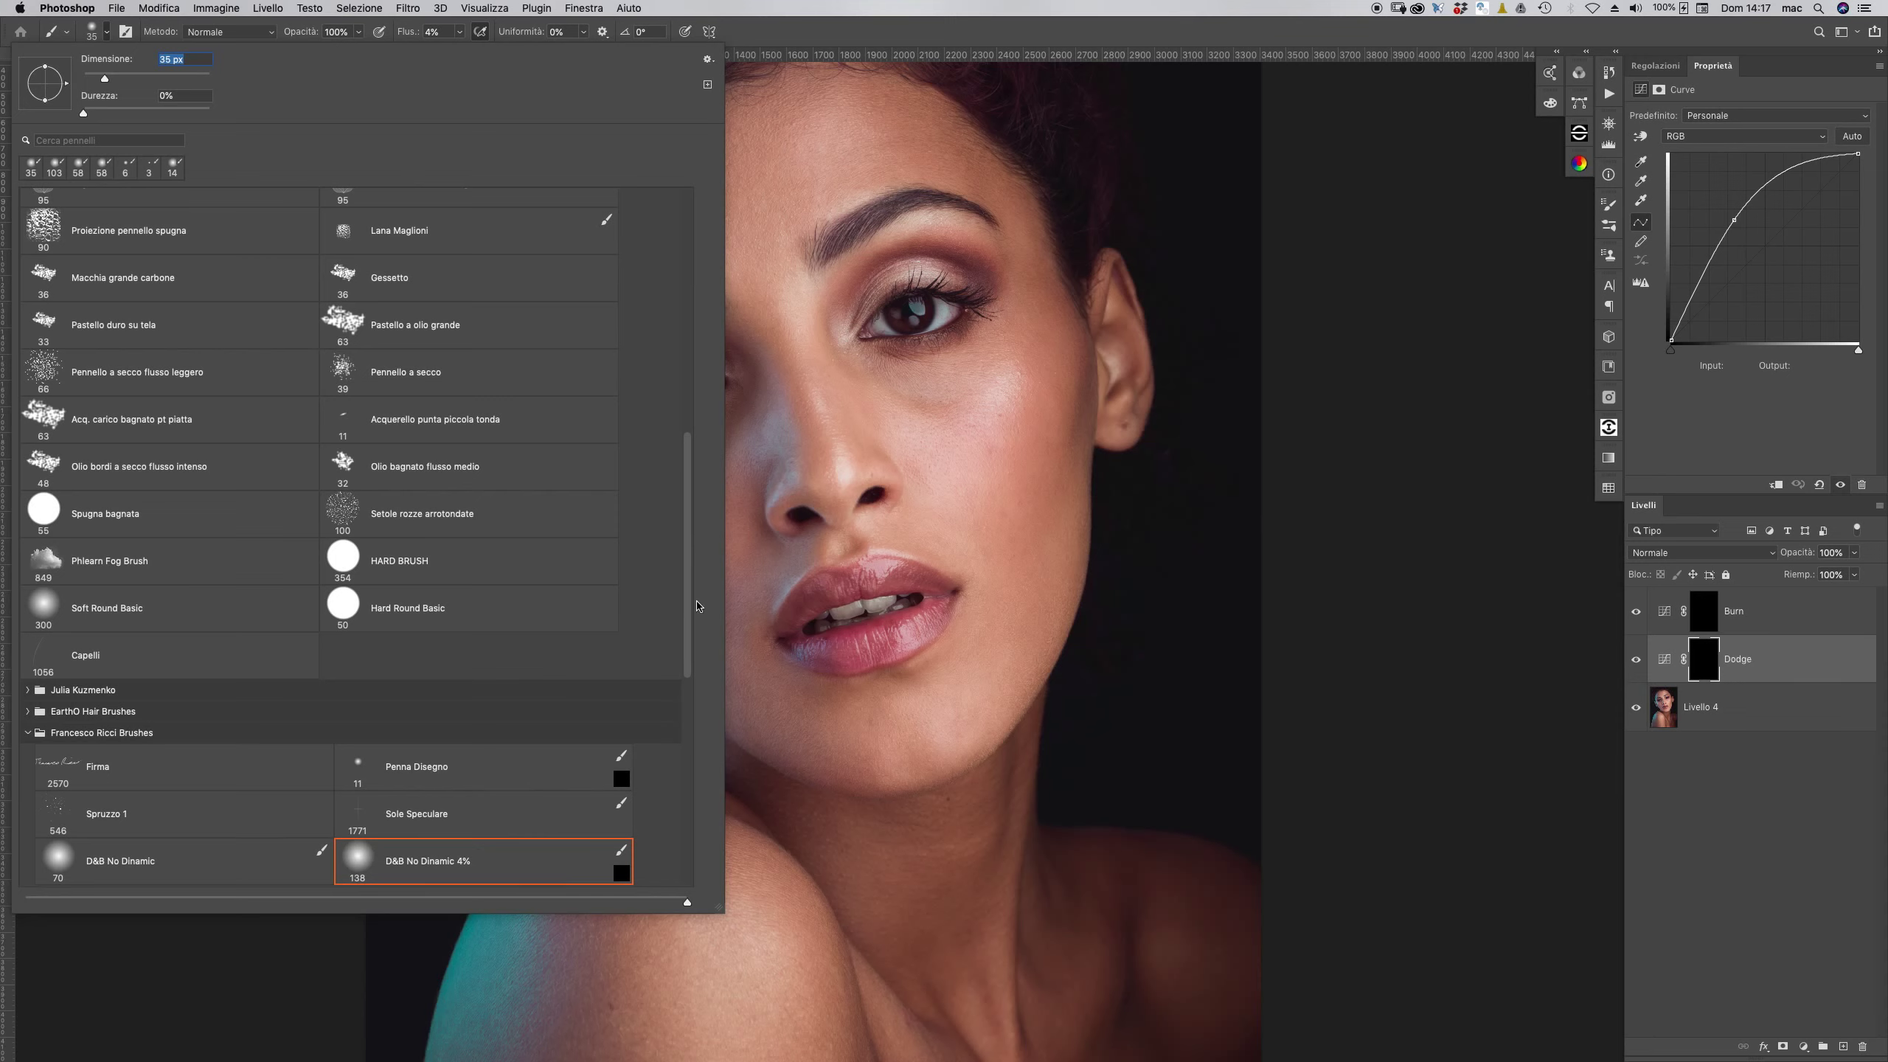
{"action": "left_click_drag", "start_coordinate": [687, 612], "coordinate": [685, 656]}
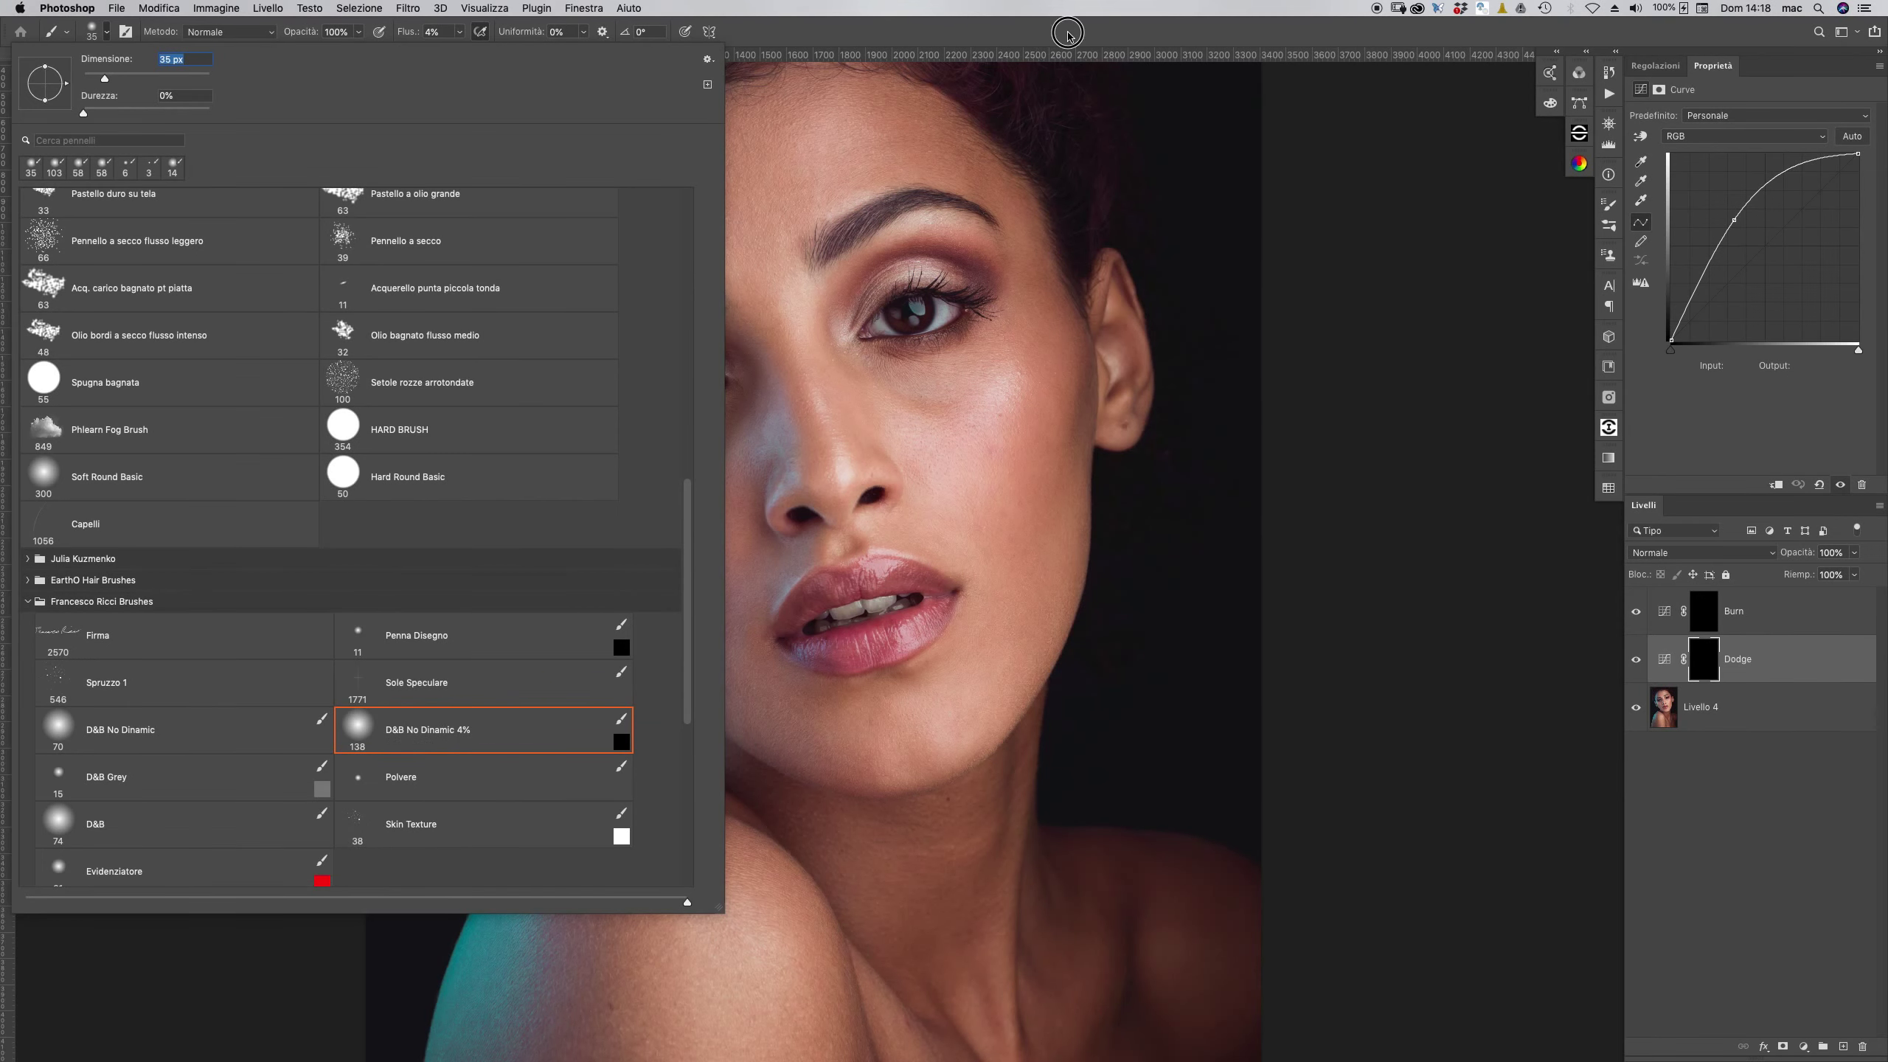
{"action": "key", "text": "Return"}
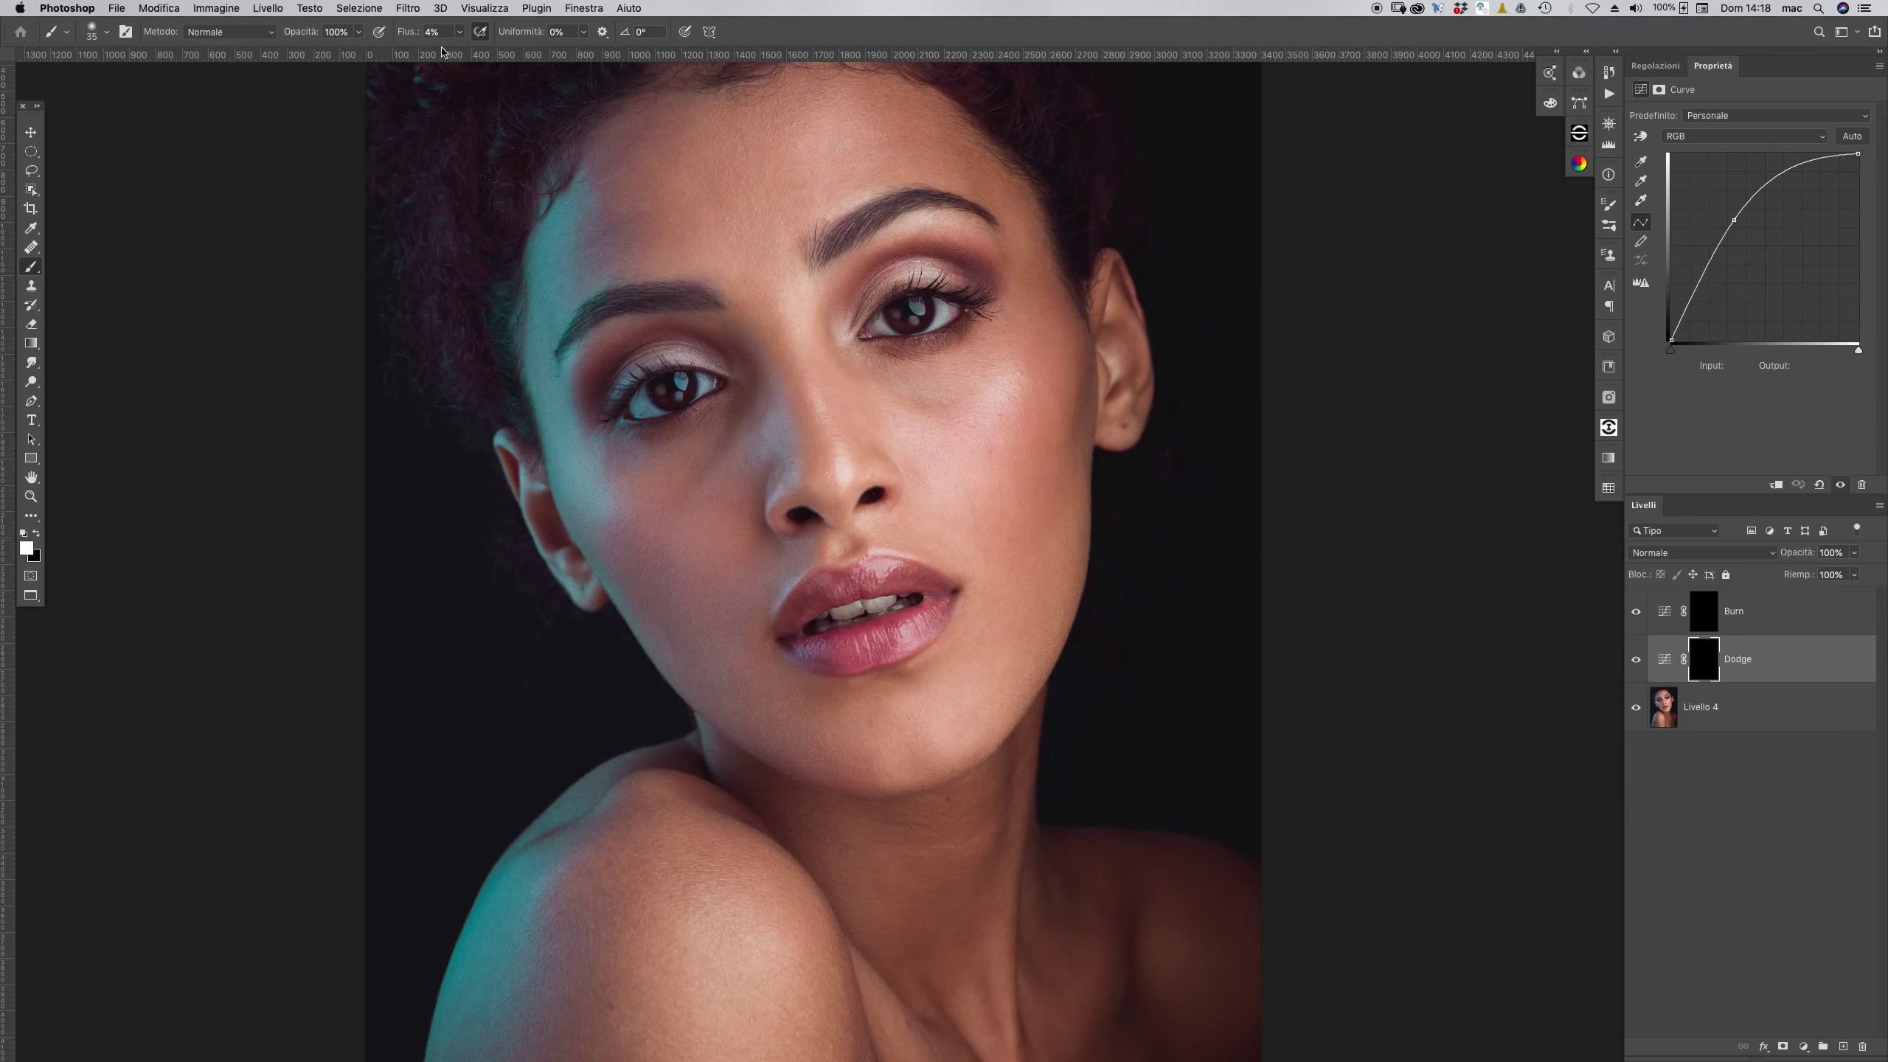
{"action": "left_click", "coordinate": [1609, 204]}
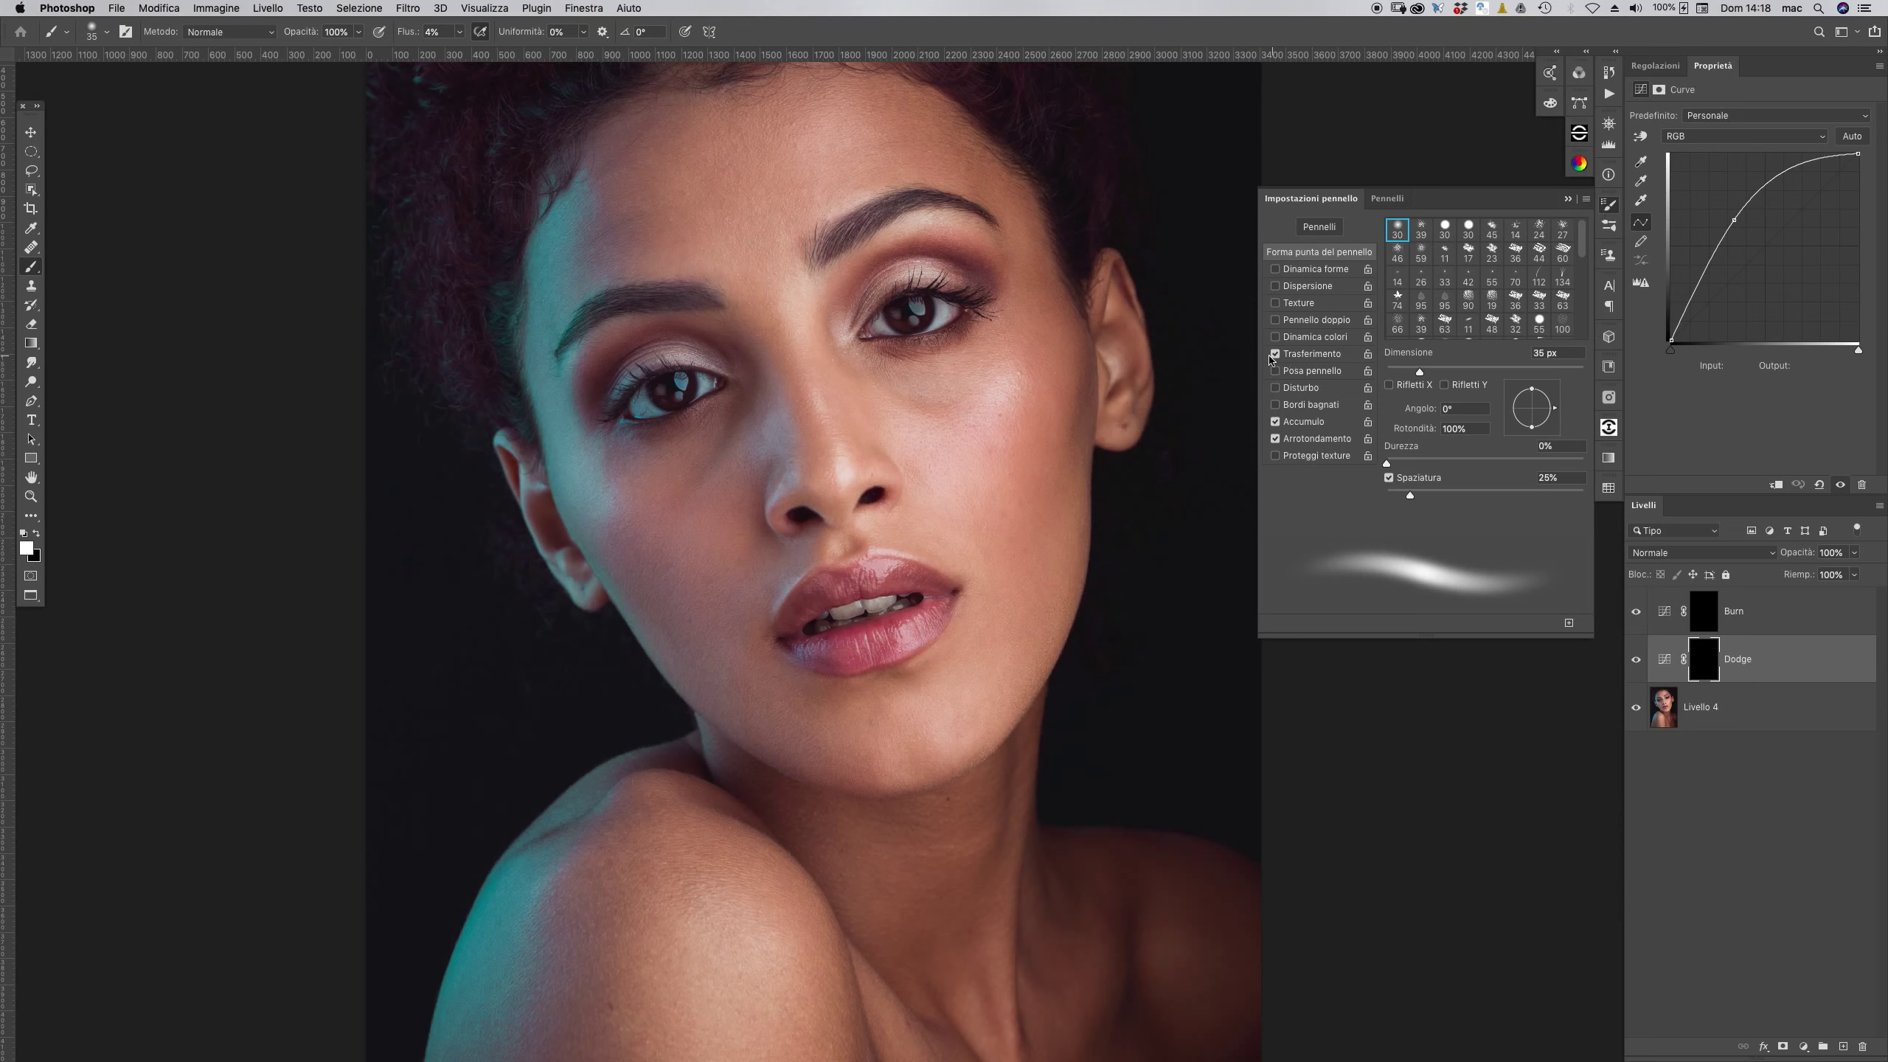
{"action": "left_click", "coordinate": [1327, 355]}
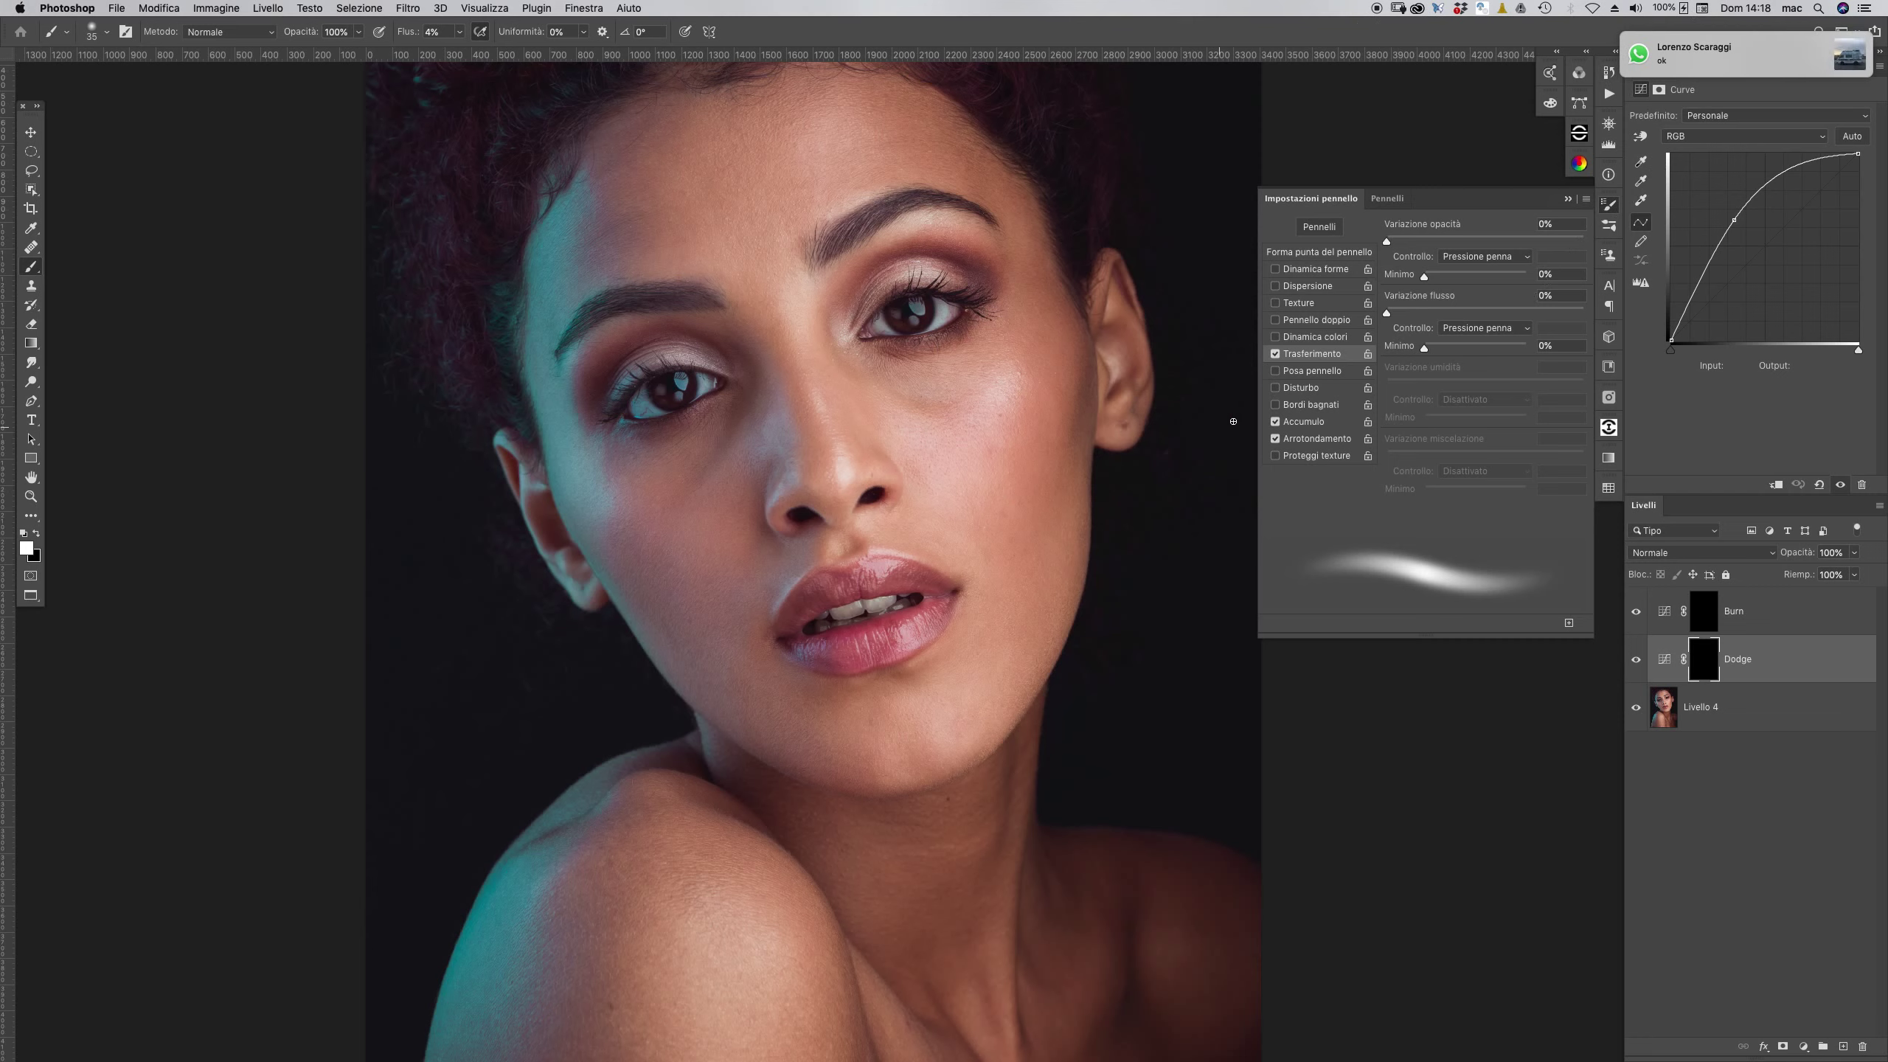
{"action": "left_click", "coordinate": [1608, 204]}
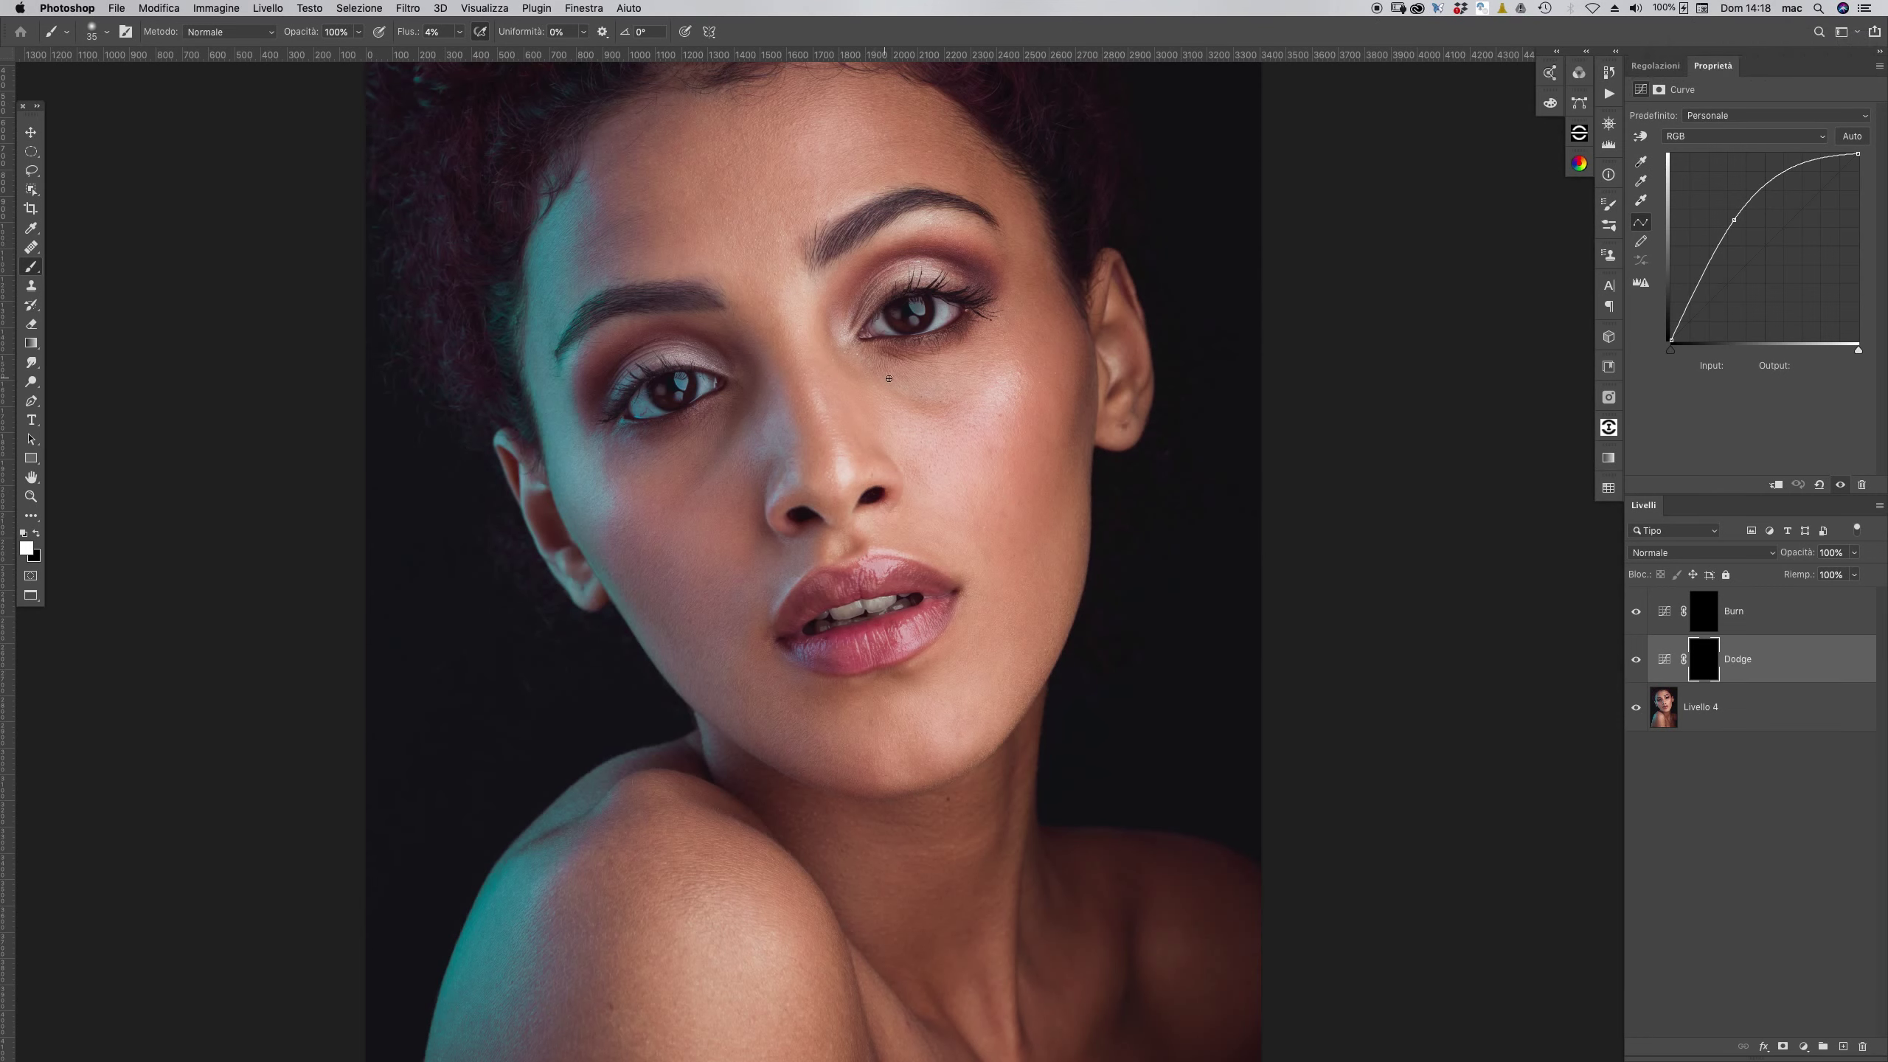
- Zoom around the face and forehead, and set the brush size to 89 px
{"action": "scroll", "coordinate": [888, 379], "scroll_direction": "down", "scroll_amount": 2}
{"action": "scroll", "coordinate": [885, 393], "scroll_direction": "down", "scroll_amount": 3}
{"action": "scroll", "coordinate": [877, 432], "scroll_direction": "up", "scroll_amount": 2}
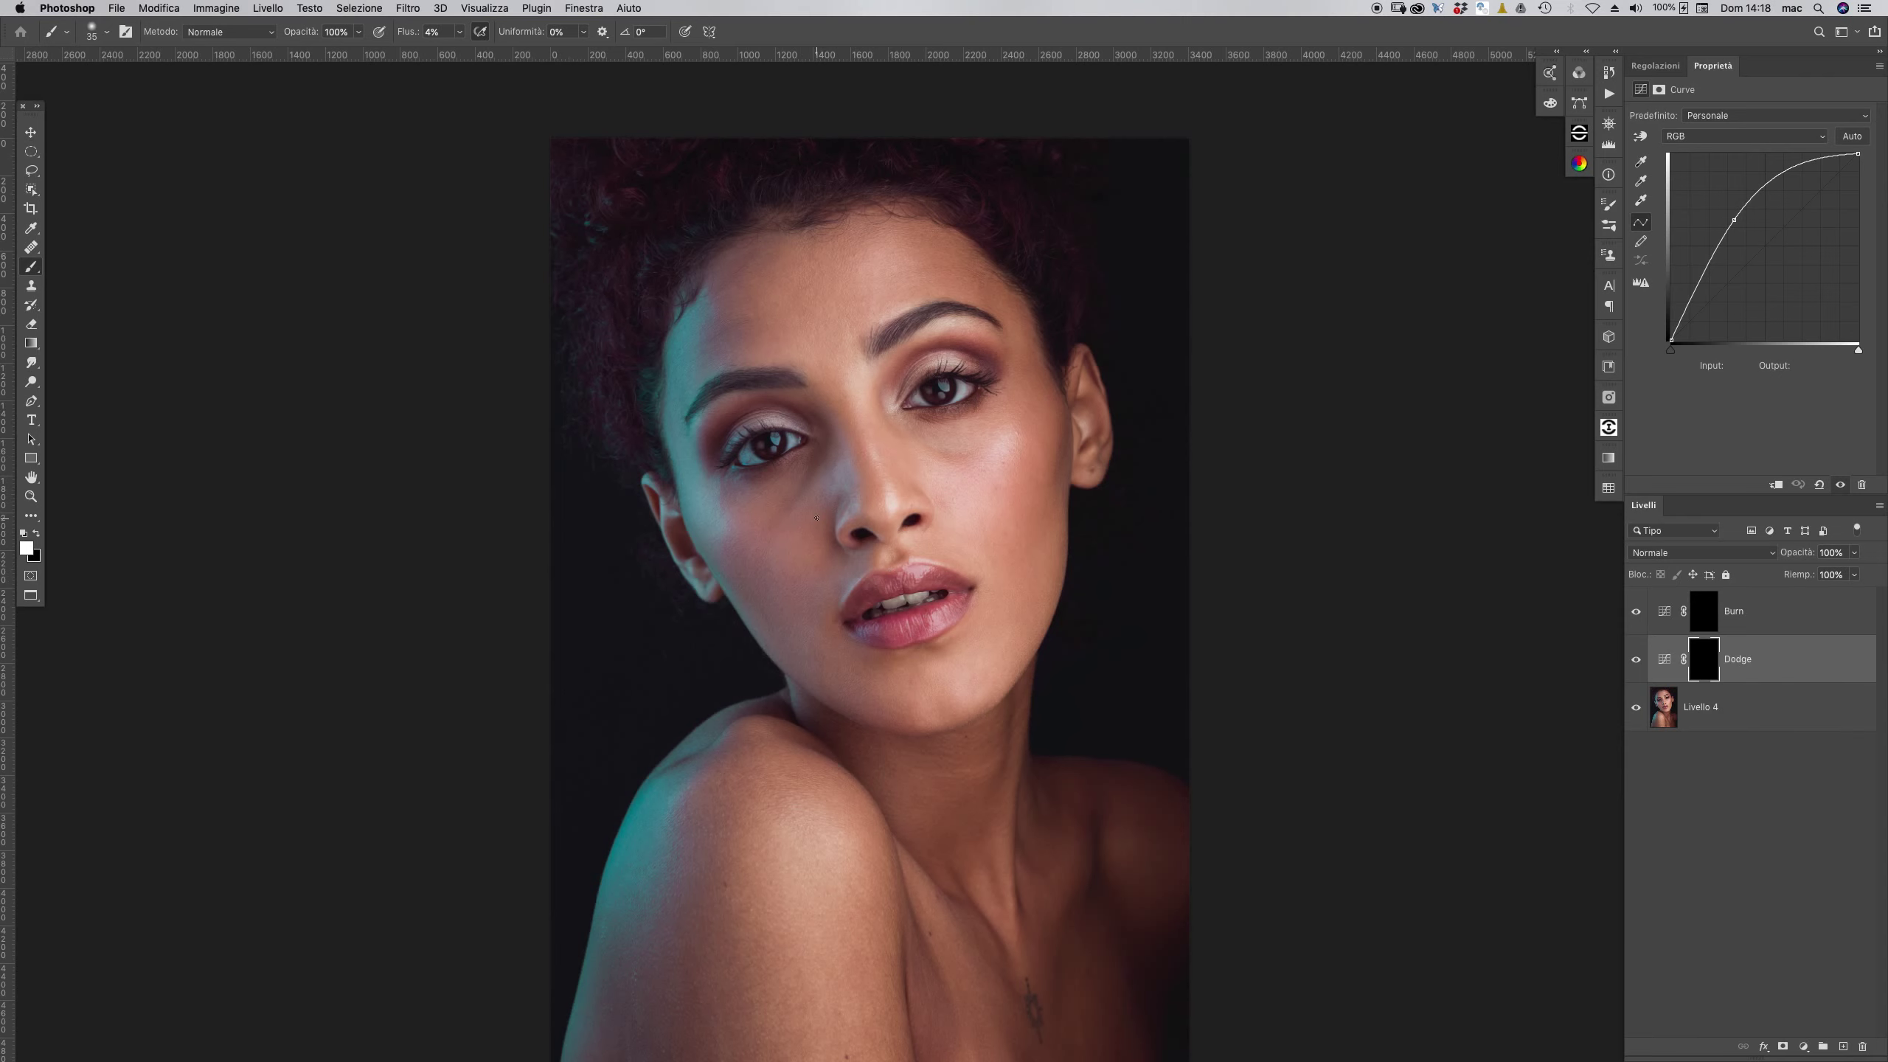
{"action": "scroll", "coordinate": [919, 477], "scroll_direction": "down", "scroll_amount": 1}
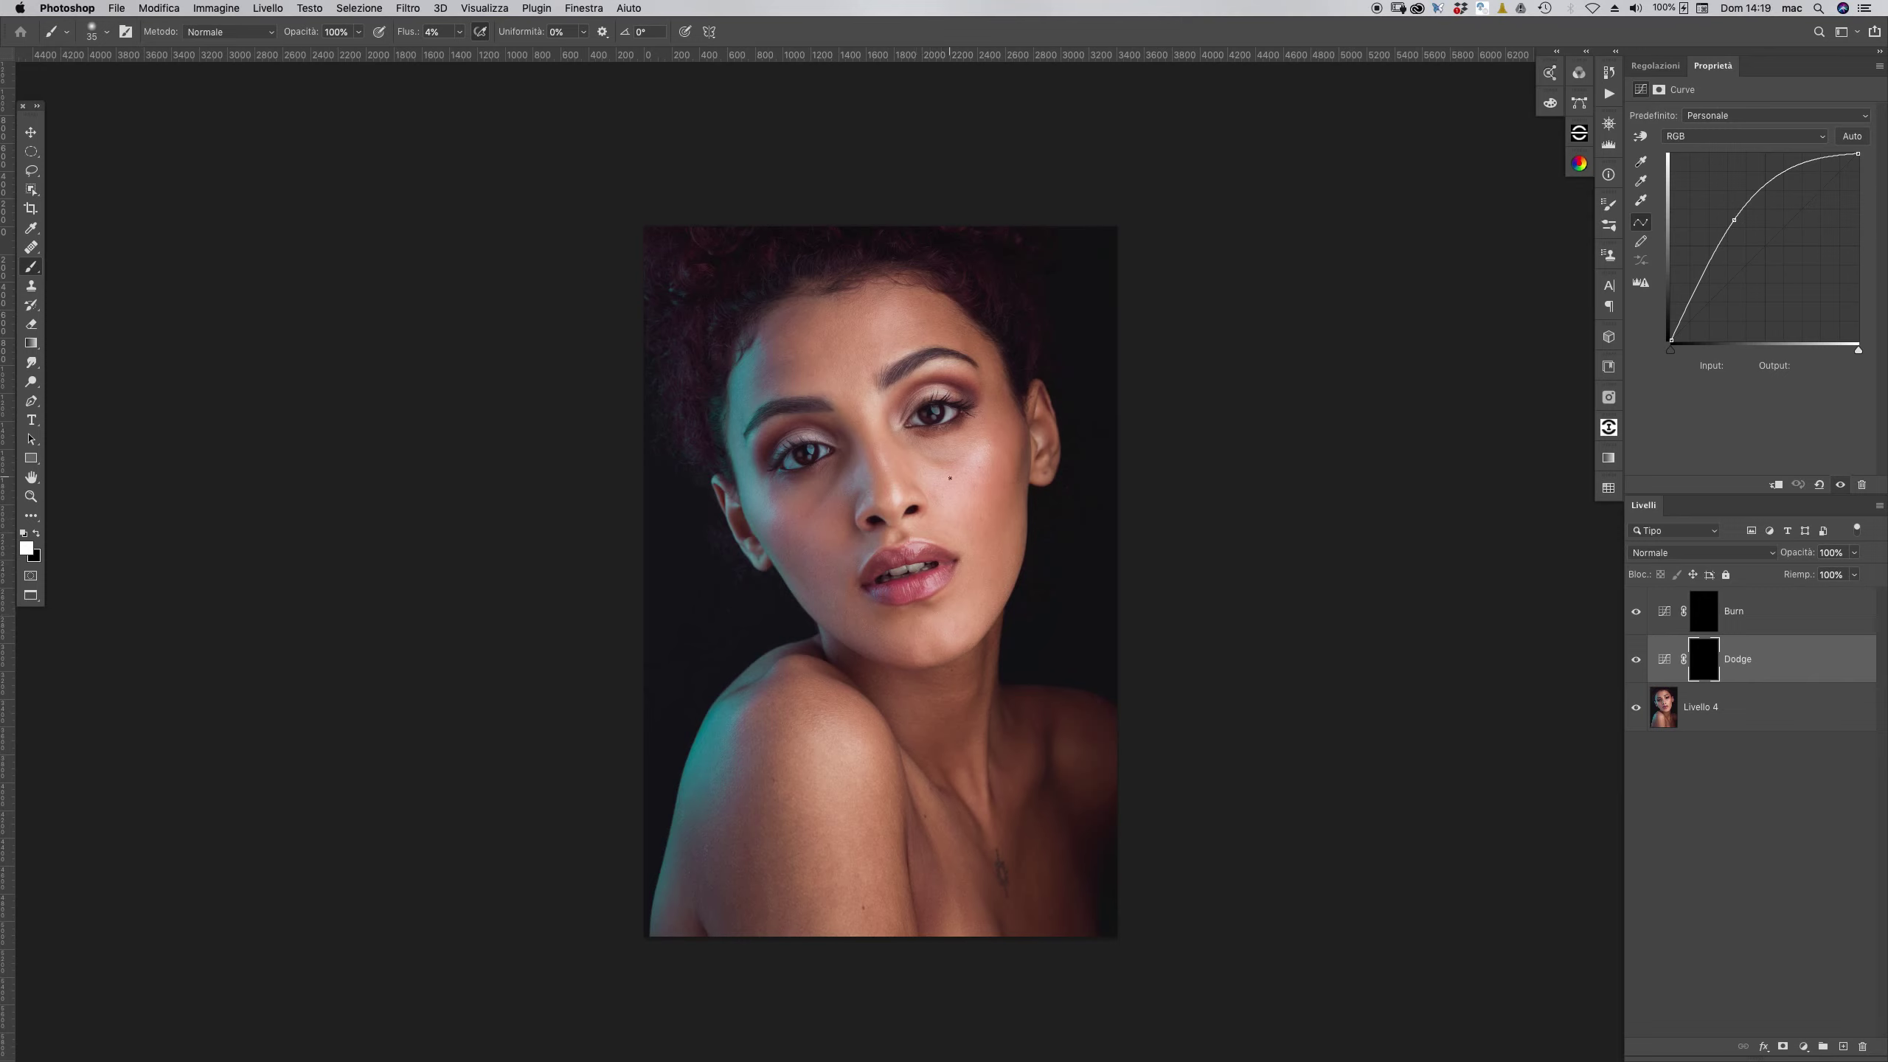
{"action": "scroll", "coordinate": [939, 486], "scroll_direction": "down", "scroll_amount": 1}
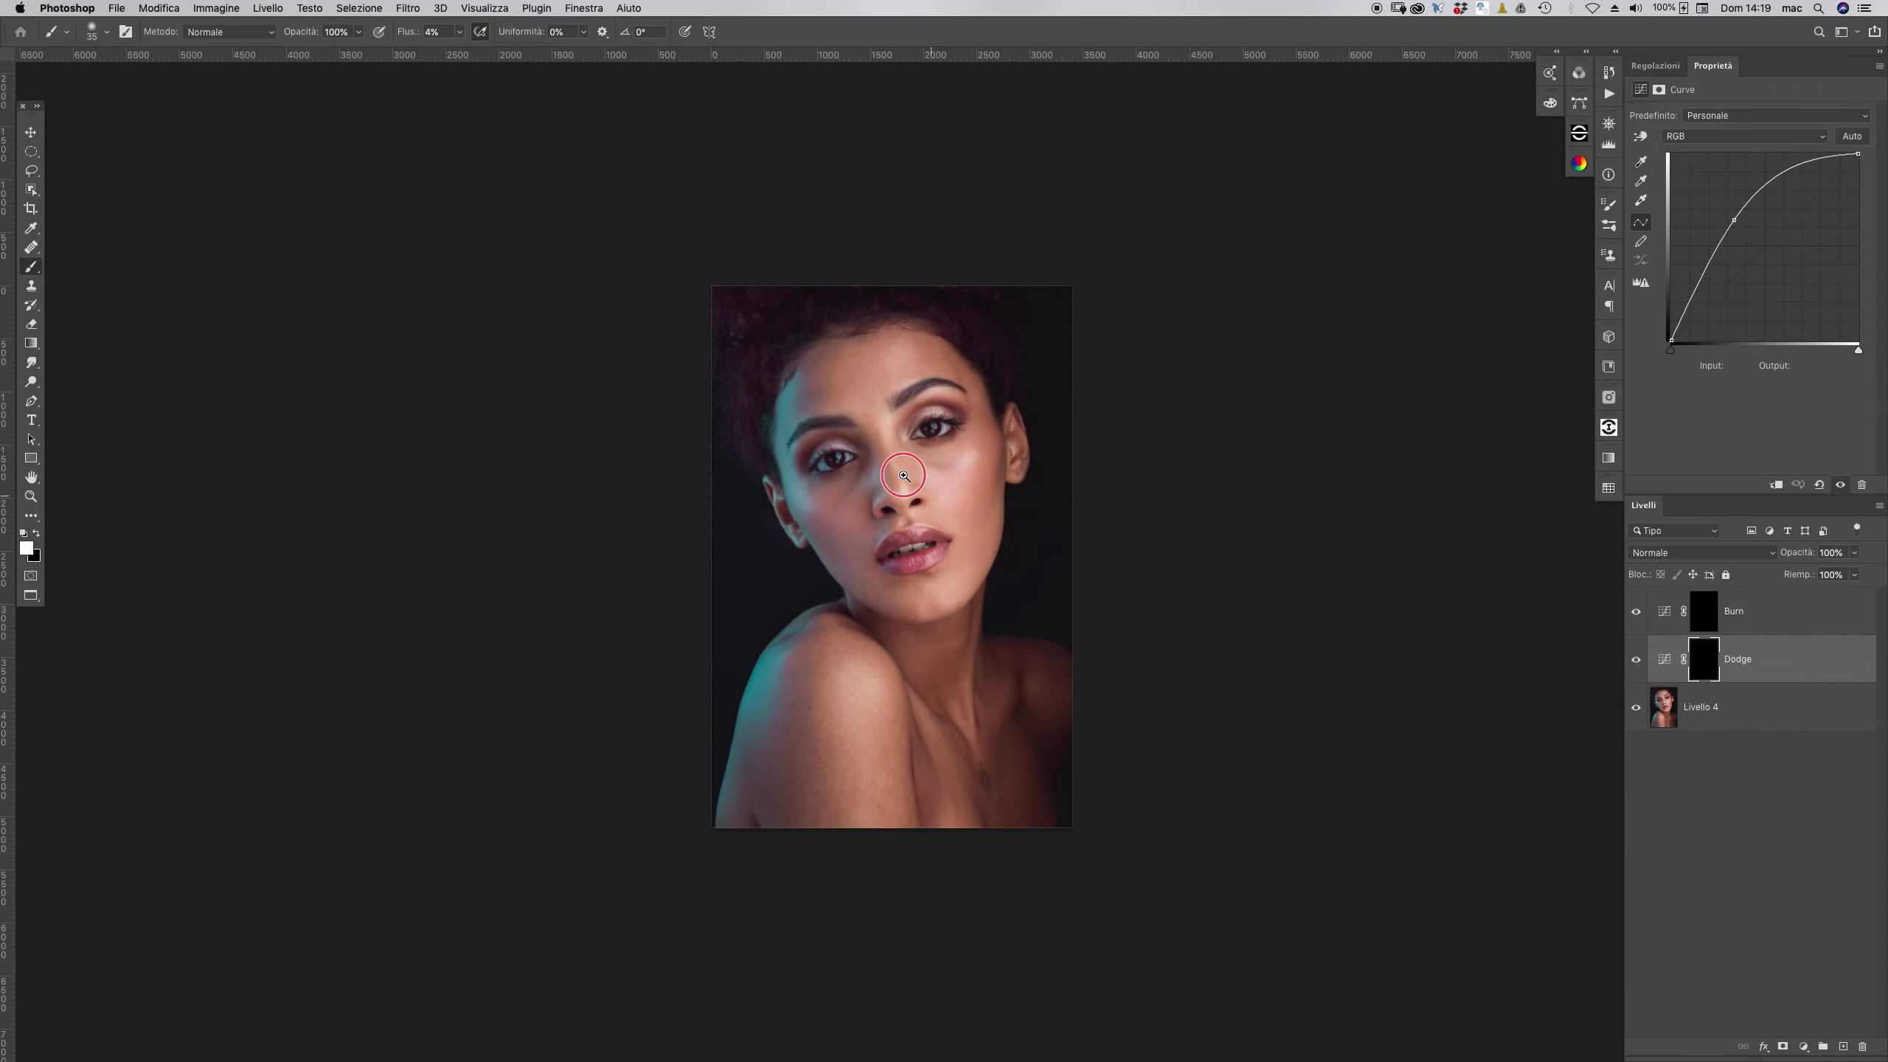
{"action": "scroll", "coordinate": [939, 486], "scroll_direction": "down", "scroll_amount": 1}
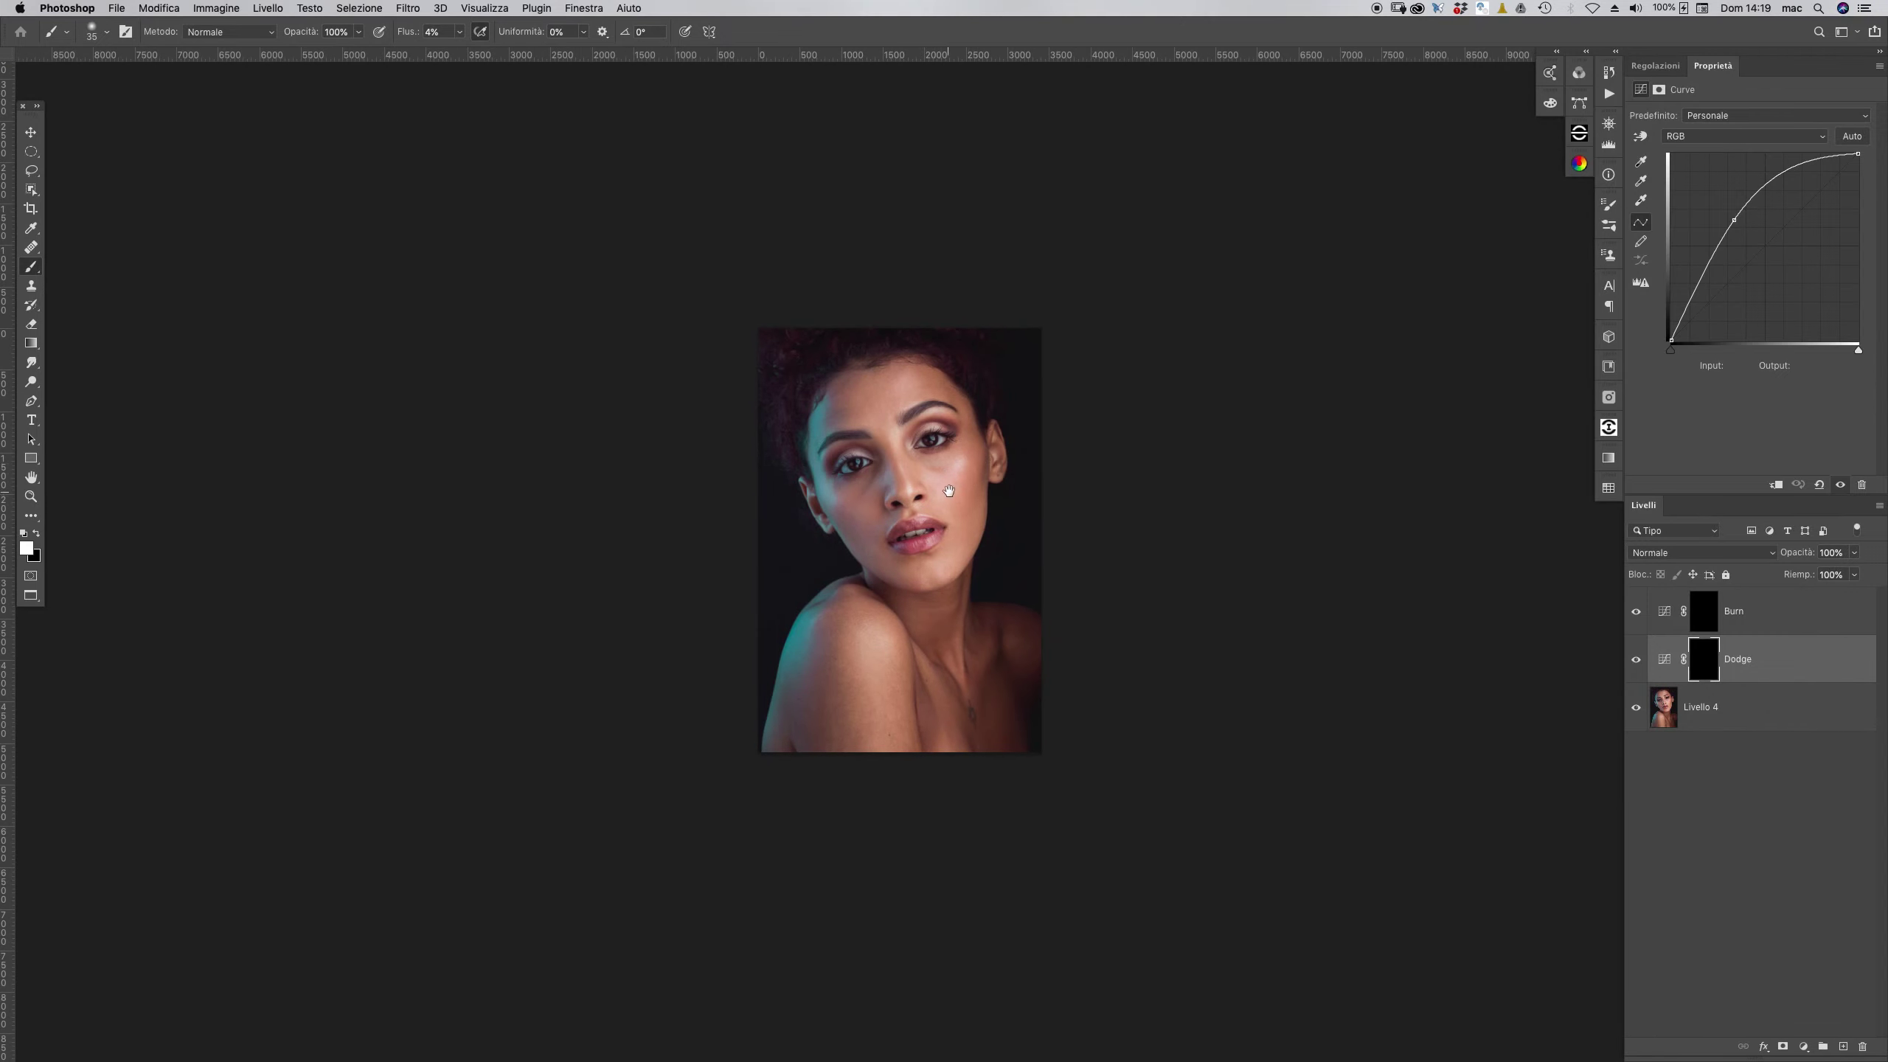
{"action": "left_click", "coordinate": [956, 460]}
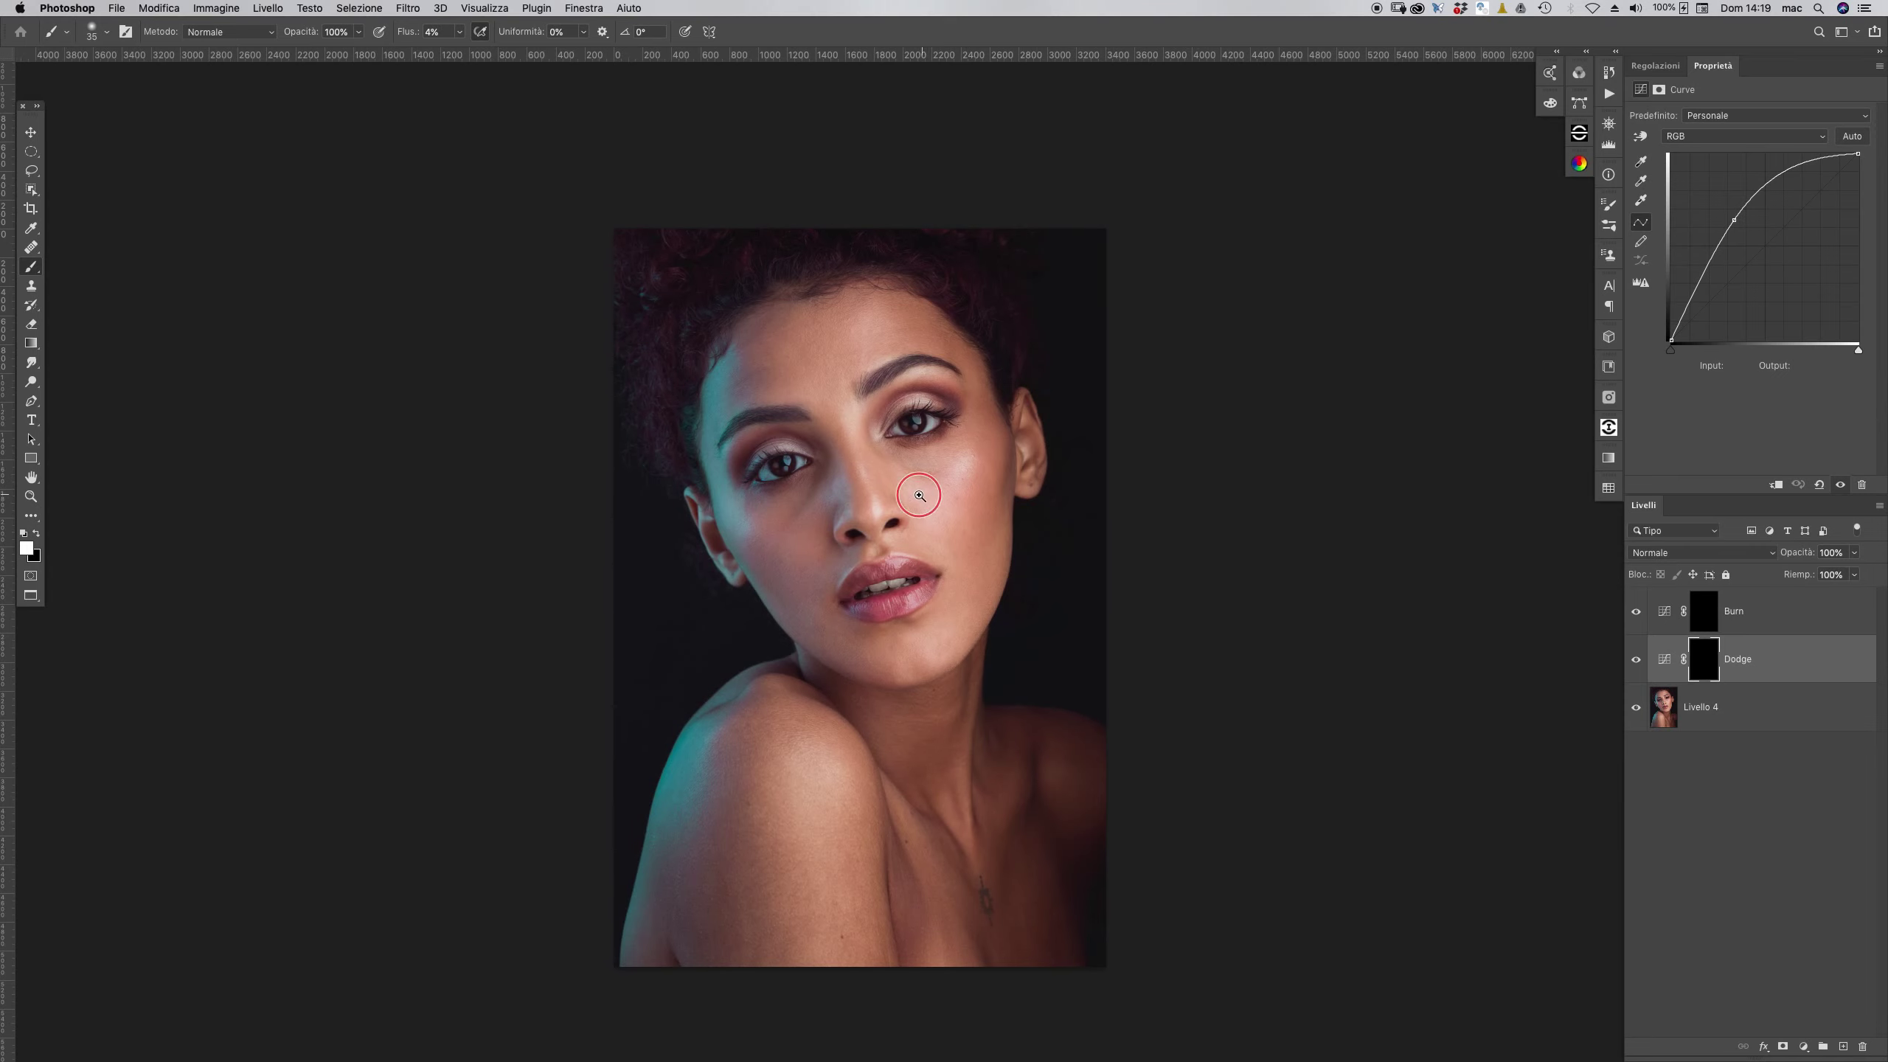
{"action": "scroll", "coordinate": [927, 495], "scroll_direction": "down", "scroll_amount": 1}
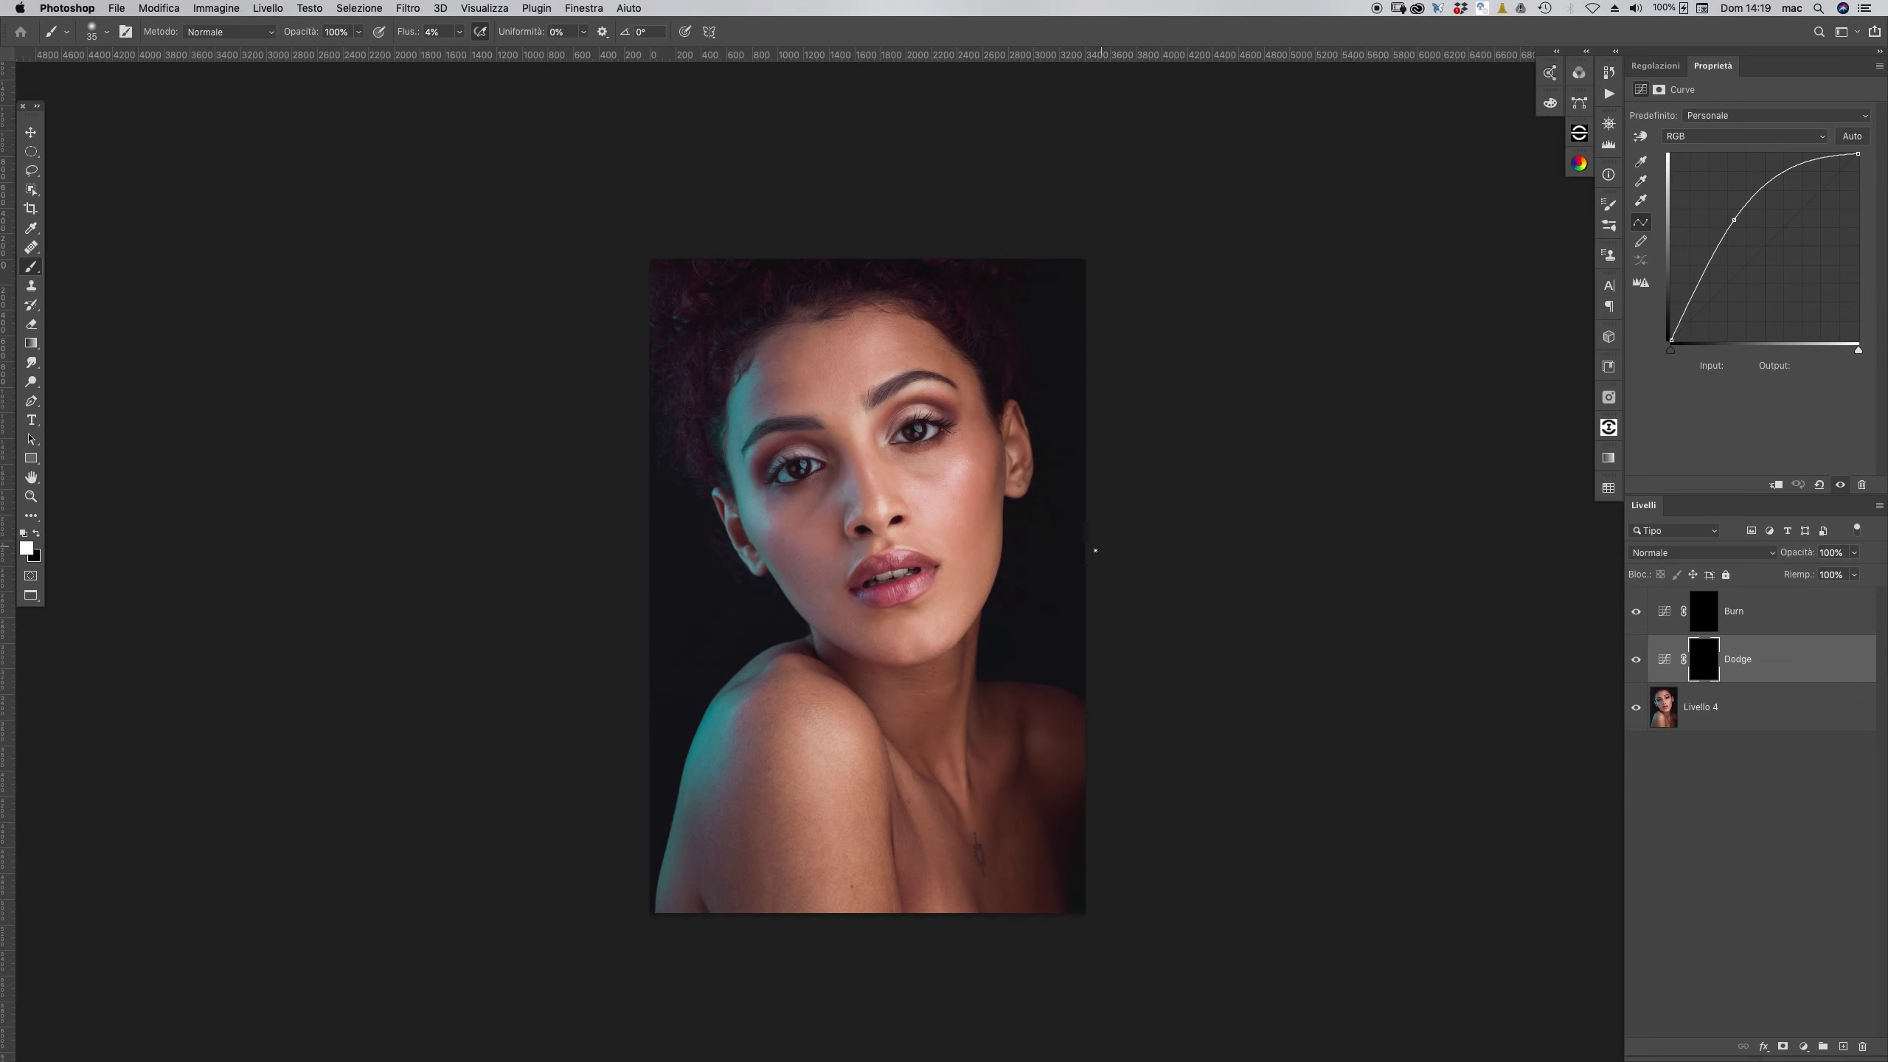
{"action": "scroll", "coordinate": [896, 400], "scroll_direction": "up", "scroll_amount": 2}
{"action": "scroll", "coordinate": [942, 447], "scroll_direction": "up", "scroll_amount": 8}
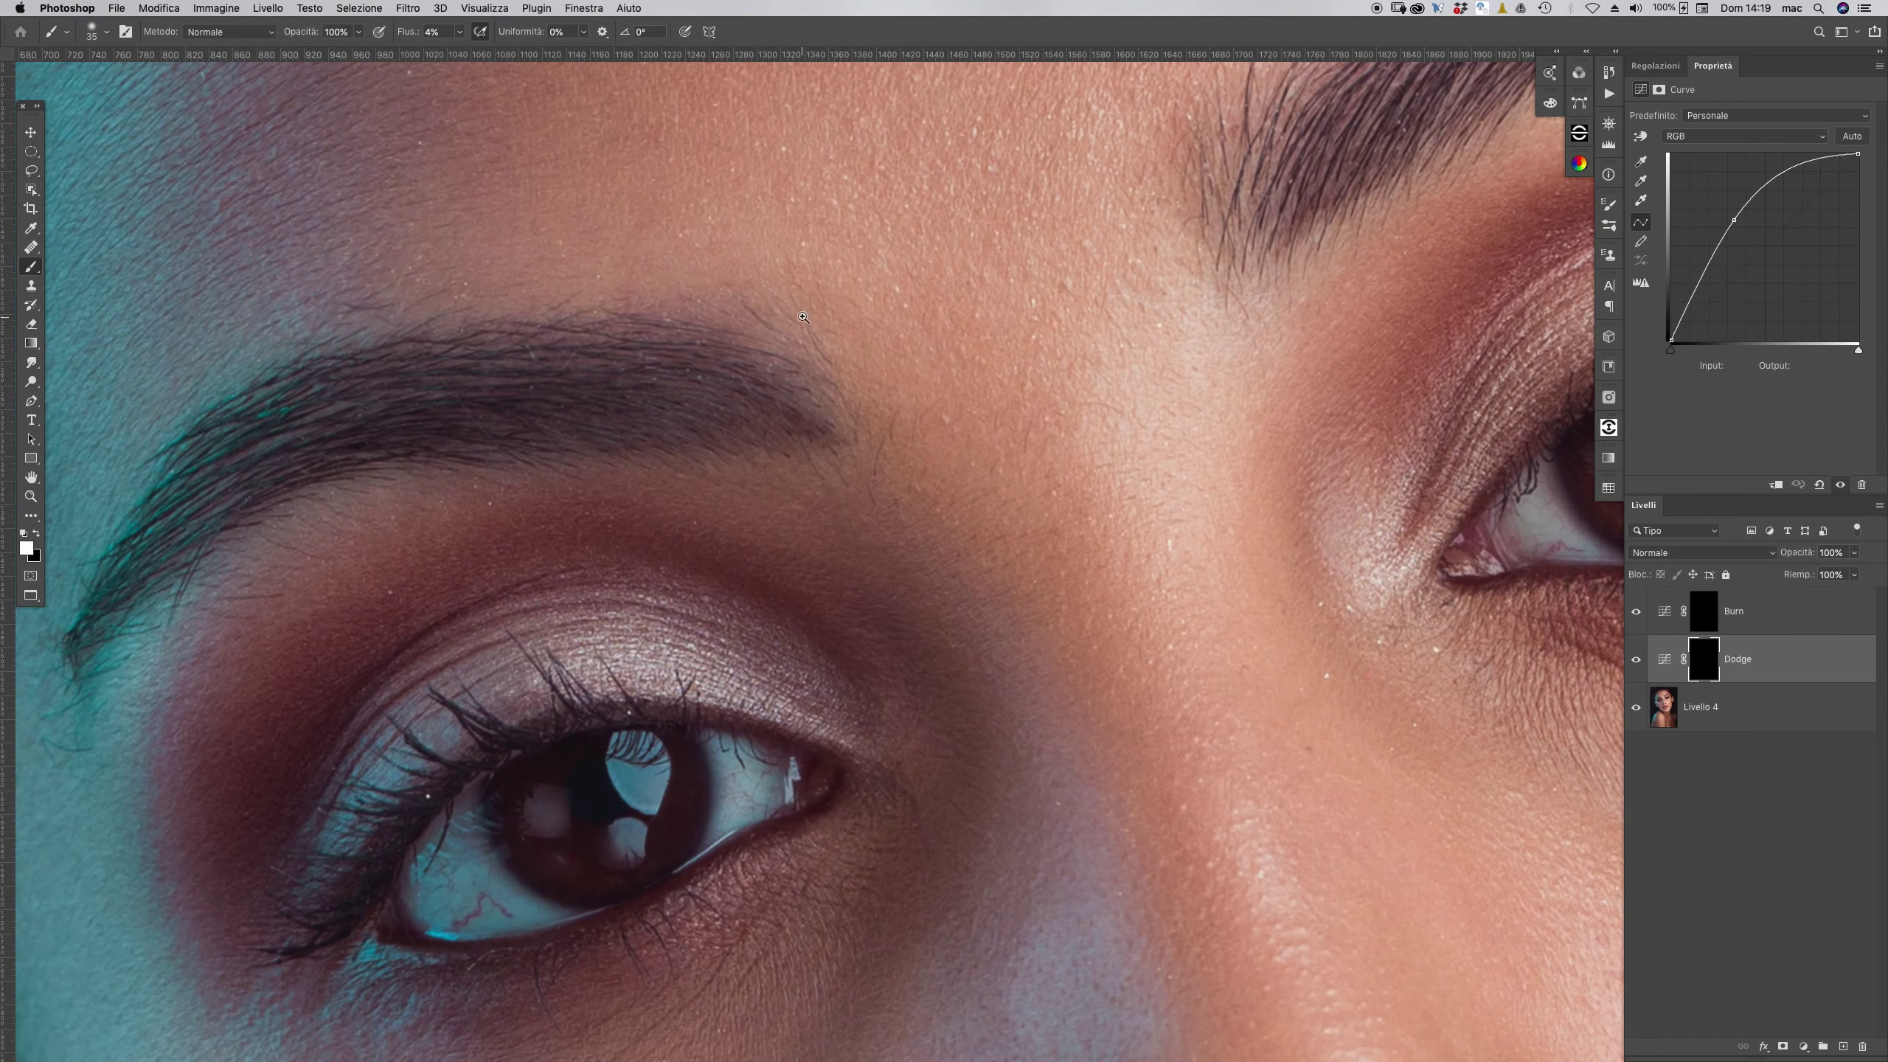
{"action": "scroll", "coordinate": [803, 317], "scroll_direction": "up", "scroll_amount": 2}
{"action": "left_click_drag", "start_coordinate": [813, 370], "coordinate": [757, 720]}
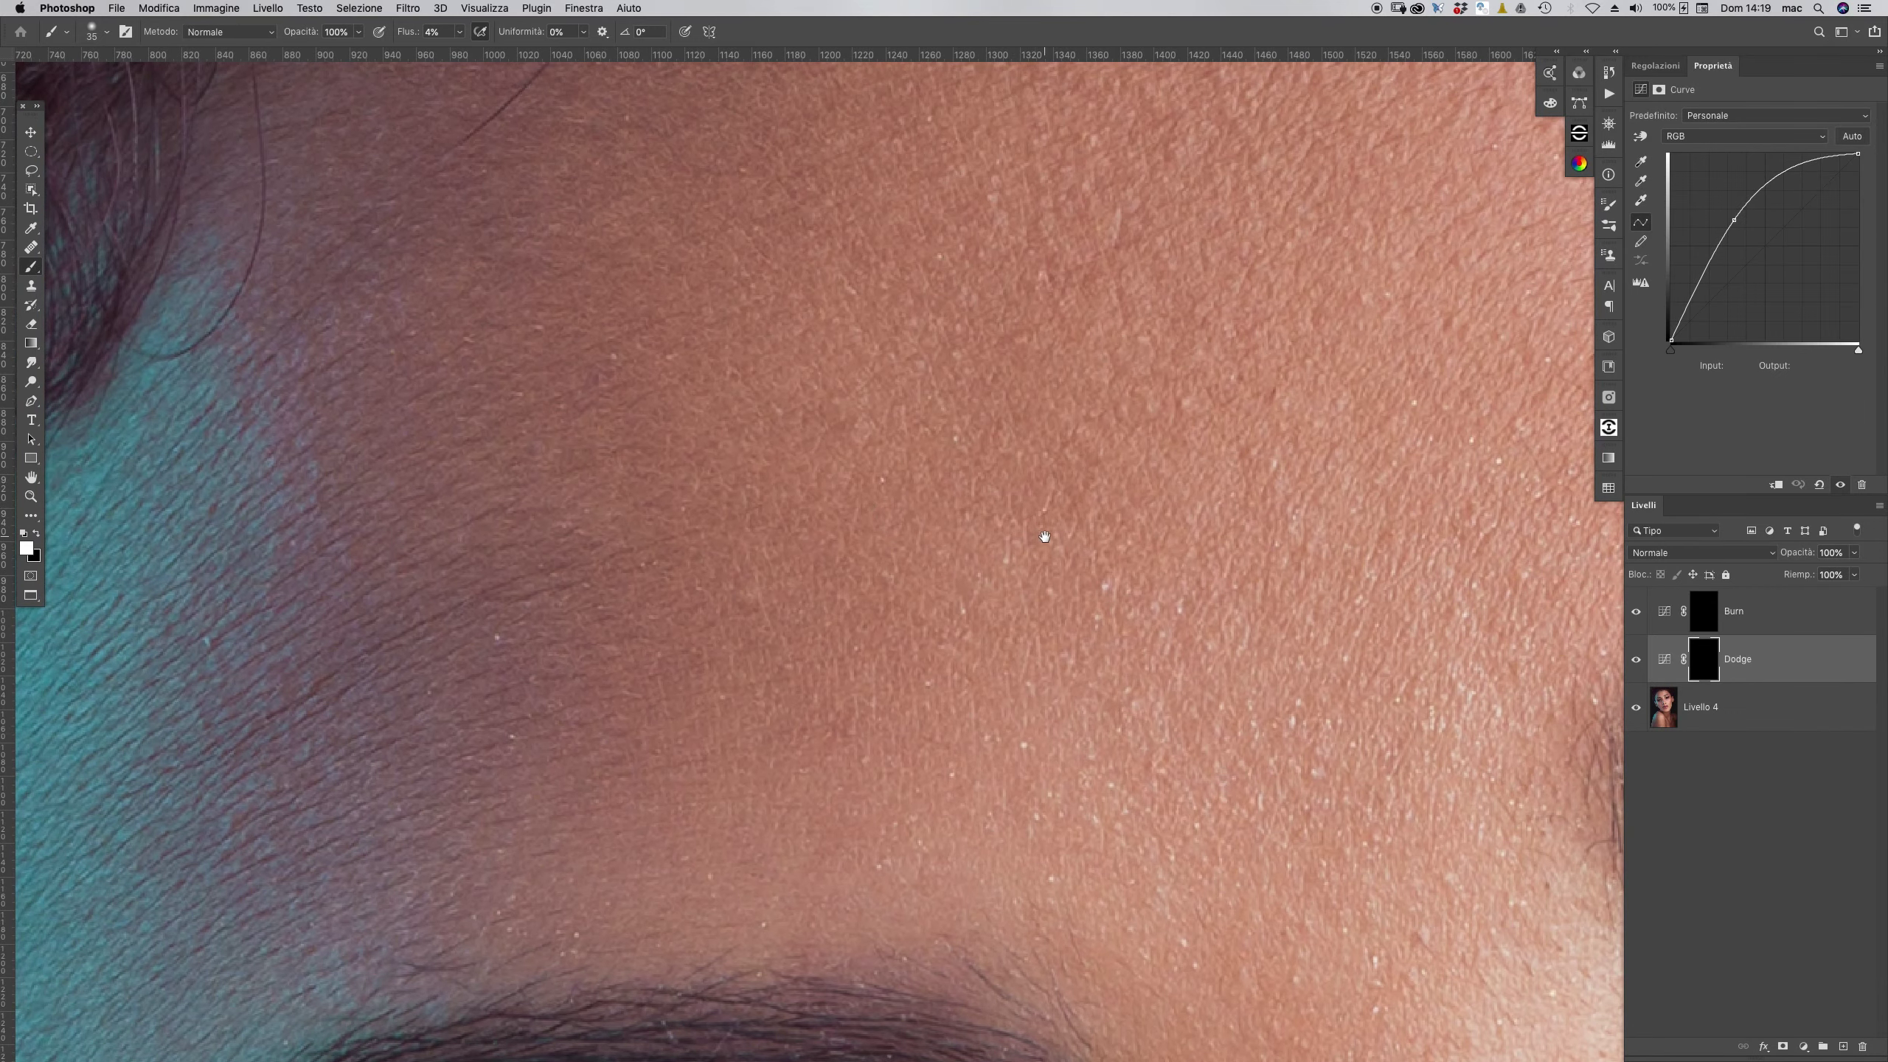
{"action": "scroll", "coordinate": [1045, 536], "scroll_direction": "down", "scroll_amount": 3}
{"action": "scroll", "coordinate": [978, 527], "scroll_direction": "down", "scroll_amount": 5}
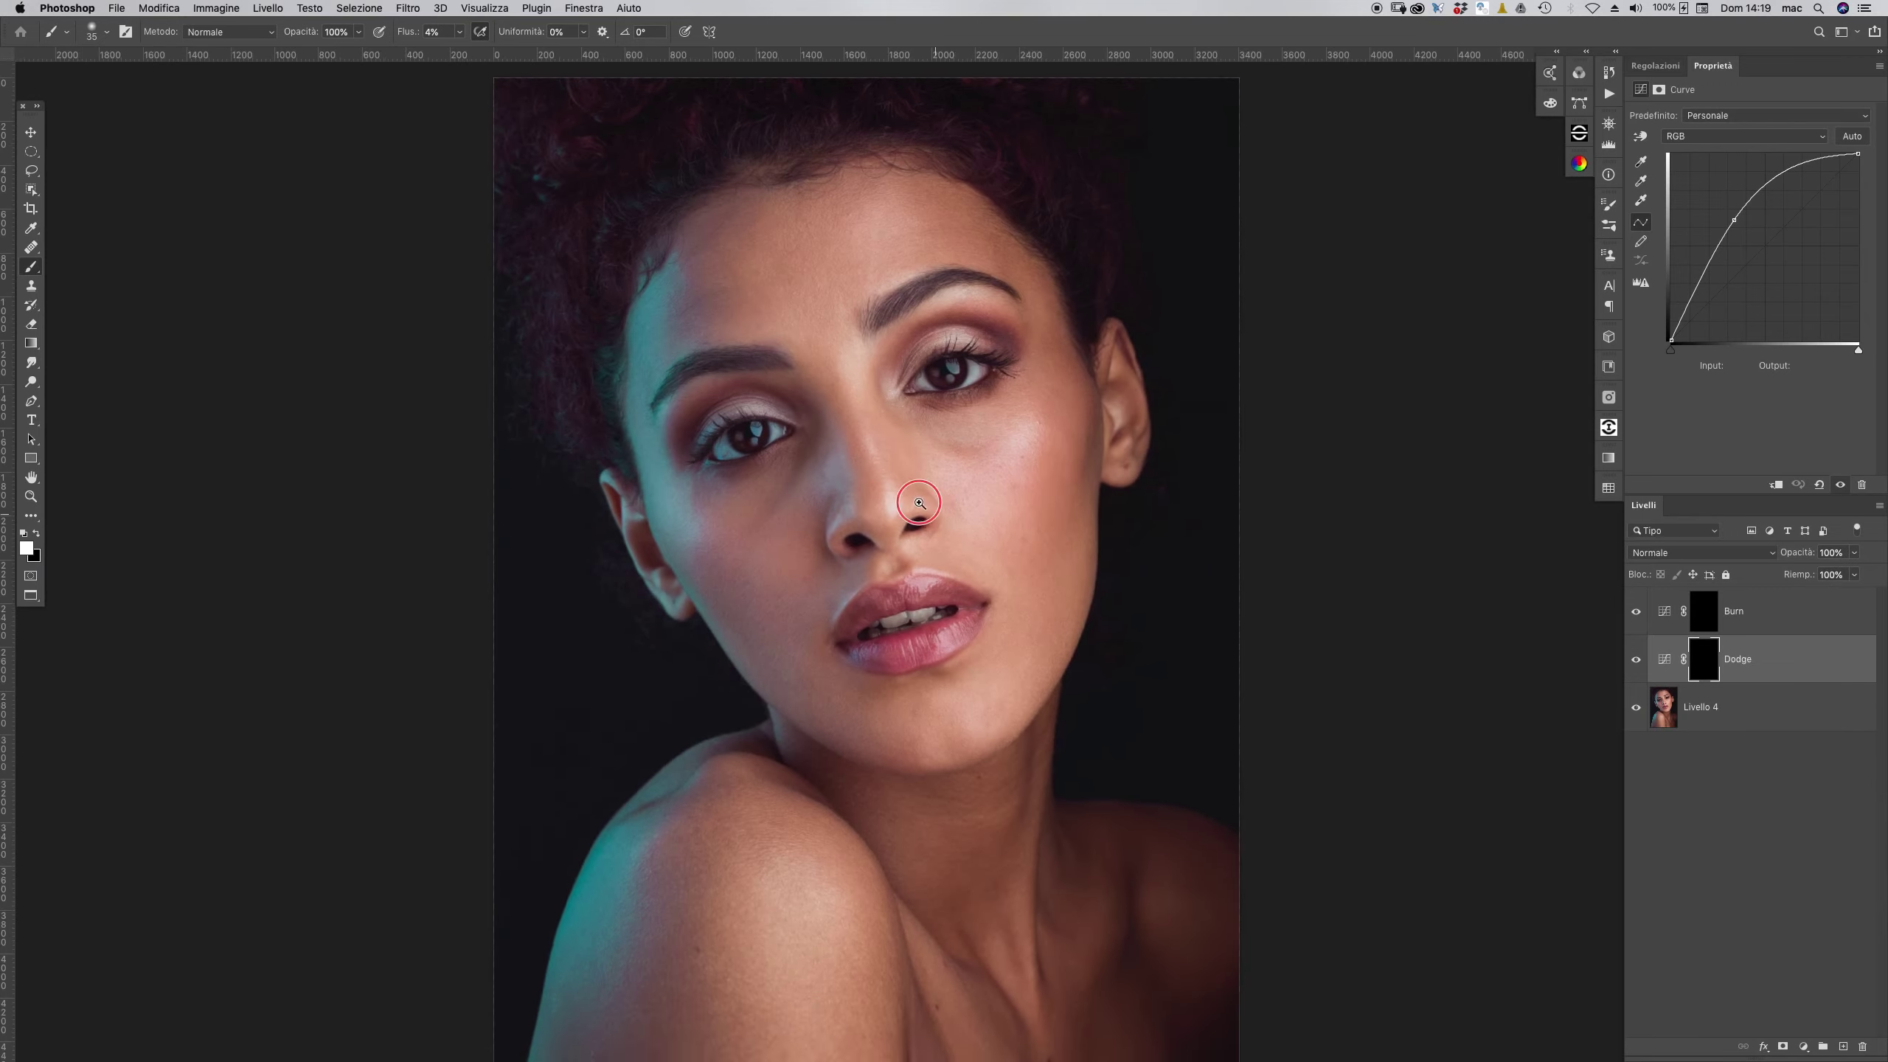
{"action": "scroll", "coordinate": [920, 503], "scroll_direction": "down", "scroll_amount": 2}
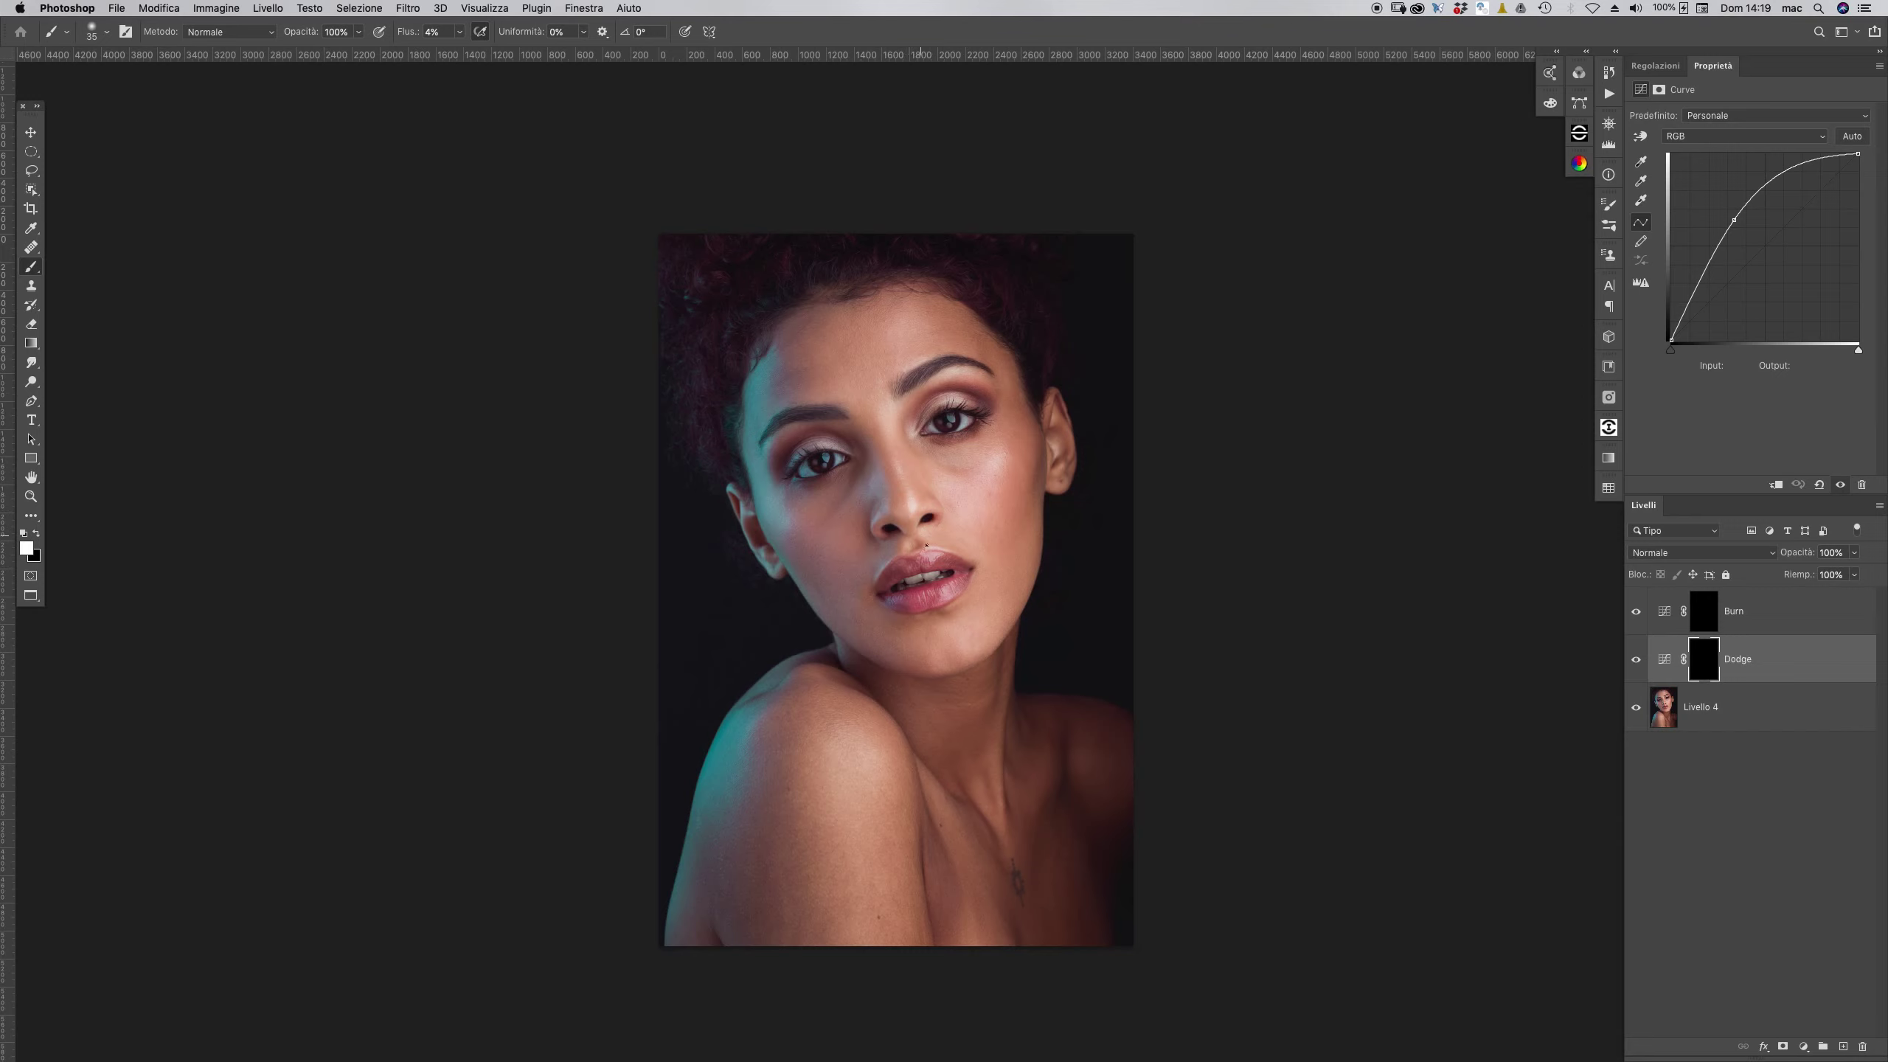
{"action": "left_click_drag", "start_coordinate": [903, 509], "coordinate": [906, 508]}
{"action": "left_click_drag", "start_coordinate": [855, 498], "coordinate": [850, 499]}
- Inspect the left eye close up, reduce the brush to 65 px, then view the whole photo
{"action": "mouse_move", "coordinate": [852, 496]}
{"action": "left_mouse_down"}
{"action": "mouse_move", "coordinate": [986, 472]}
{"action": "mouse_move", "coordinate": [899, 477]}
{"action": "left_mouse_up"}
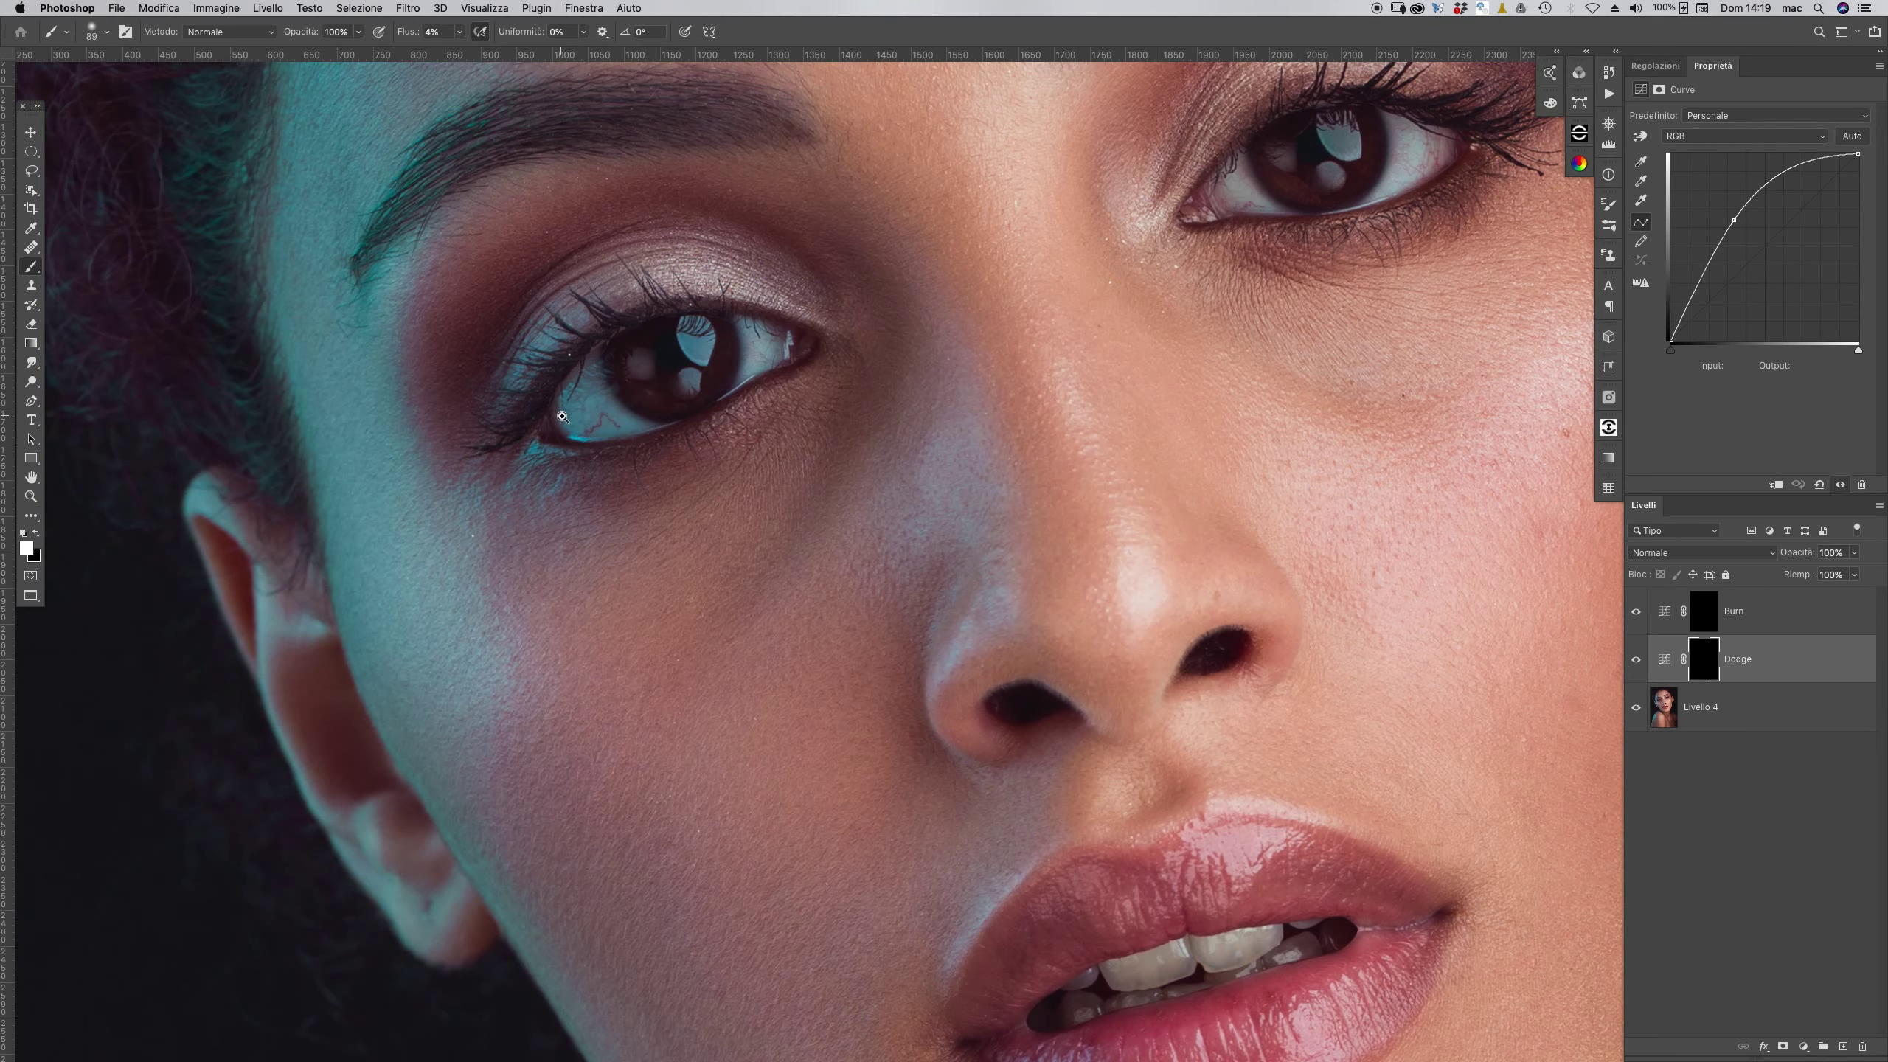
{"action": "left_click_drag", "start_coordinate": [564, 418], "coordinate": [640, 421]}
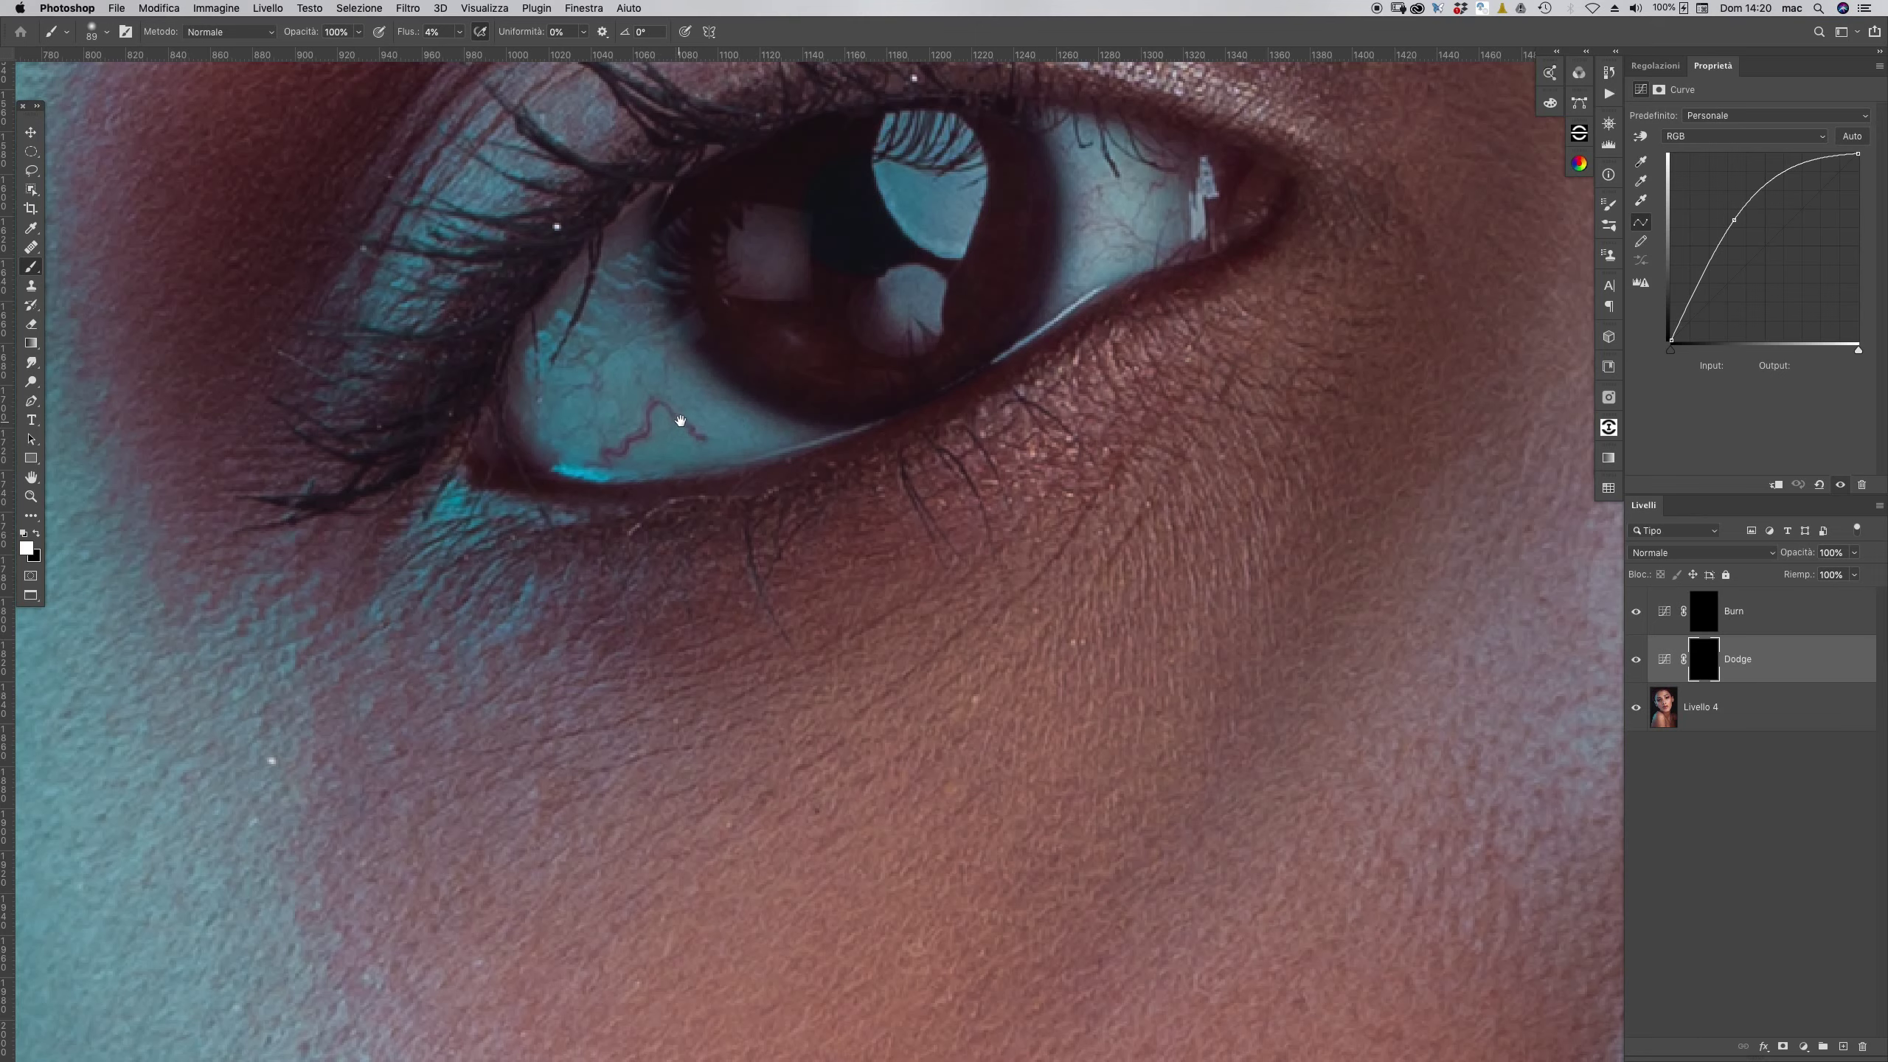
{"action": "scroll", "coordinate": [674, 410], "scroll_direction": "down", "scroll_amount": 2}
{"action": "scroll", "coordinate": [744, 417], "scroll_direction": "down", "scroll_amount": 5}
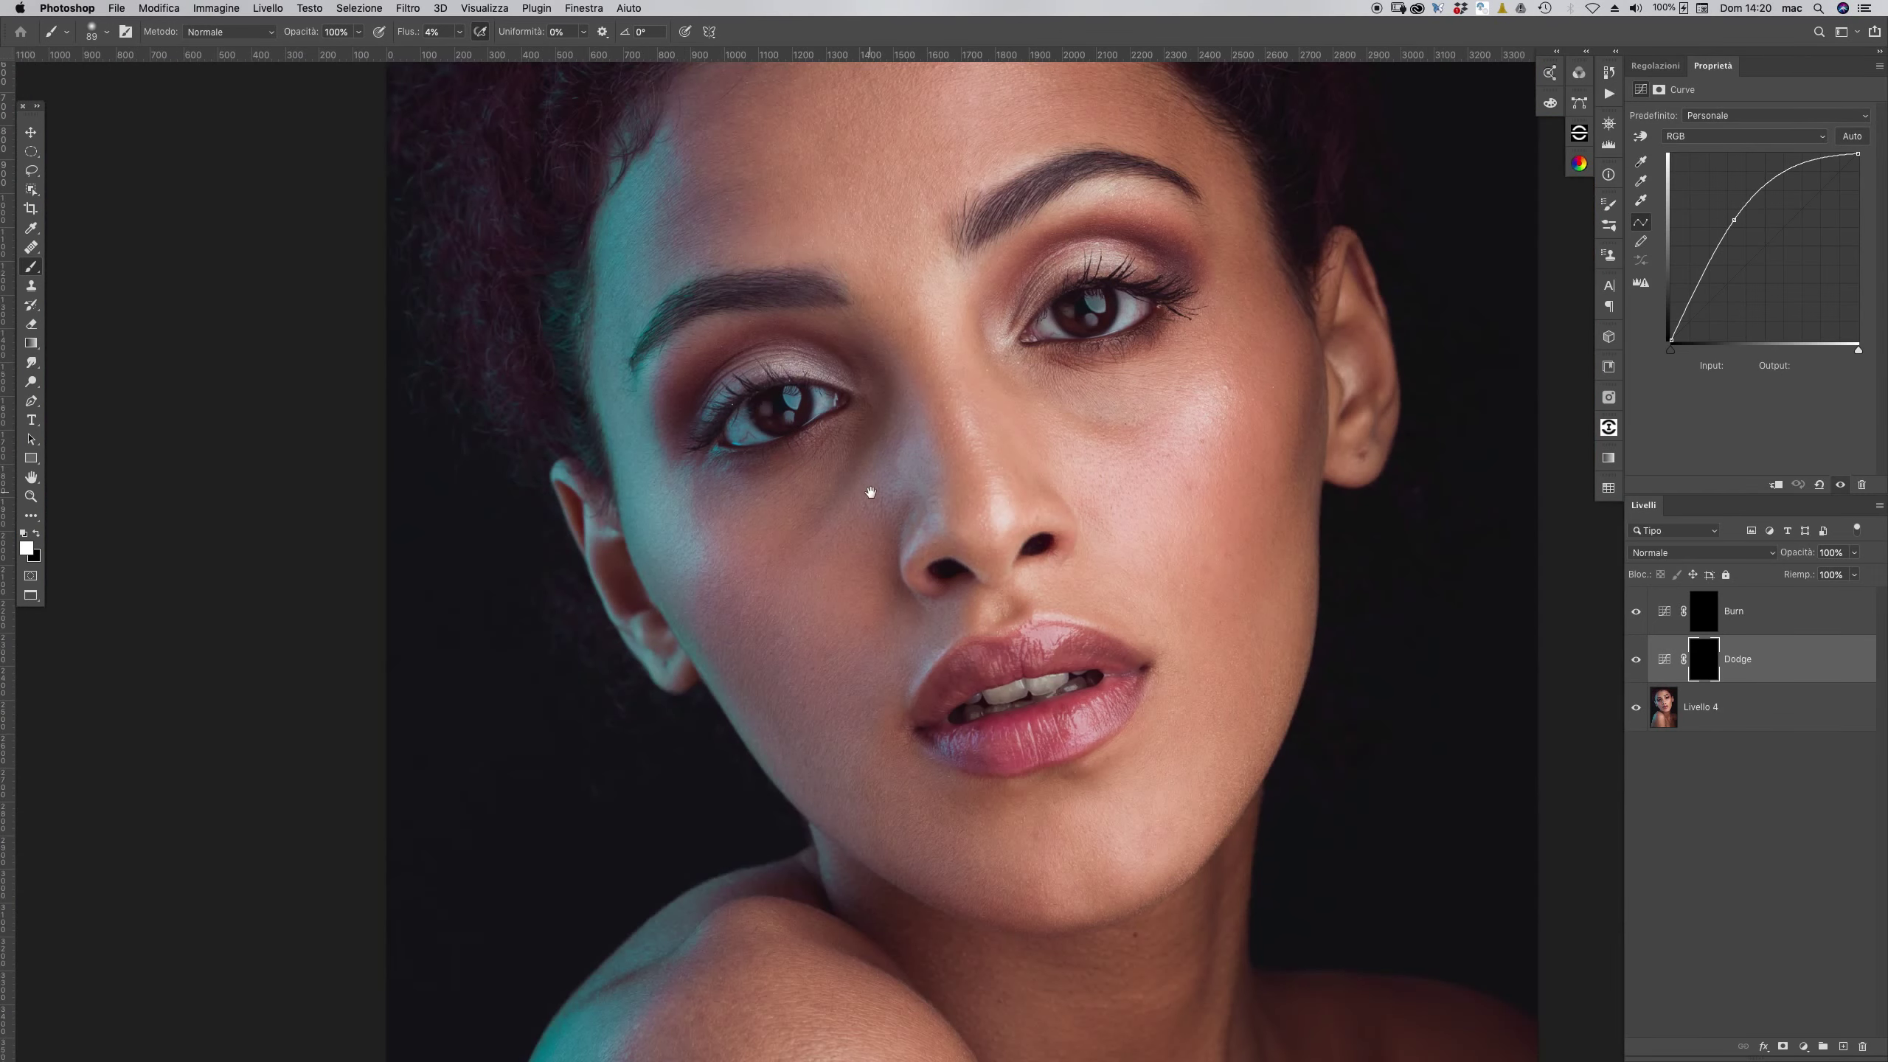
{"action": "scroll", "coordinate": [873, 521], "scroll_direction": "up", "scroll_amount": 3}
{"action": "scroll", "coordinate": [874, 521], "scroll_direction": "right", "scroll_amount": 3}
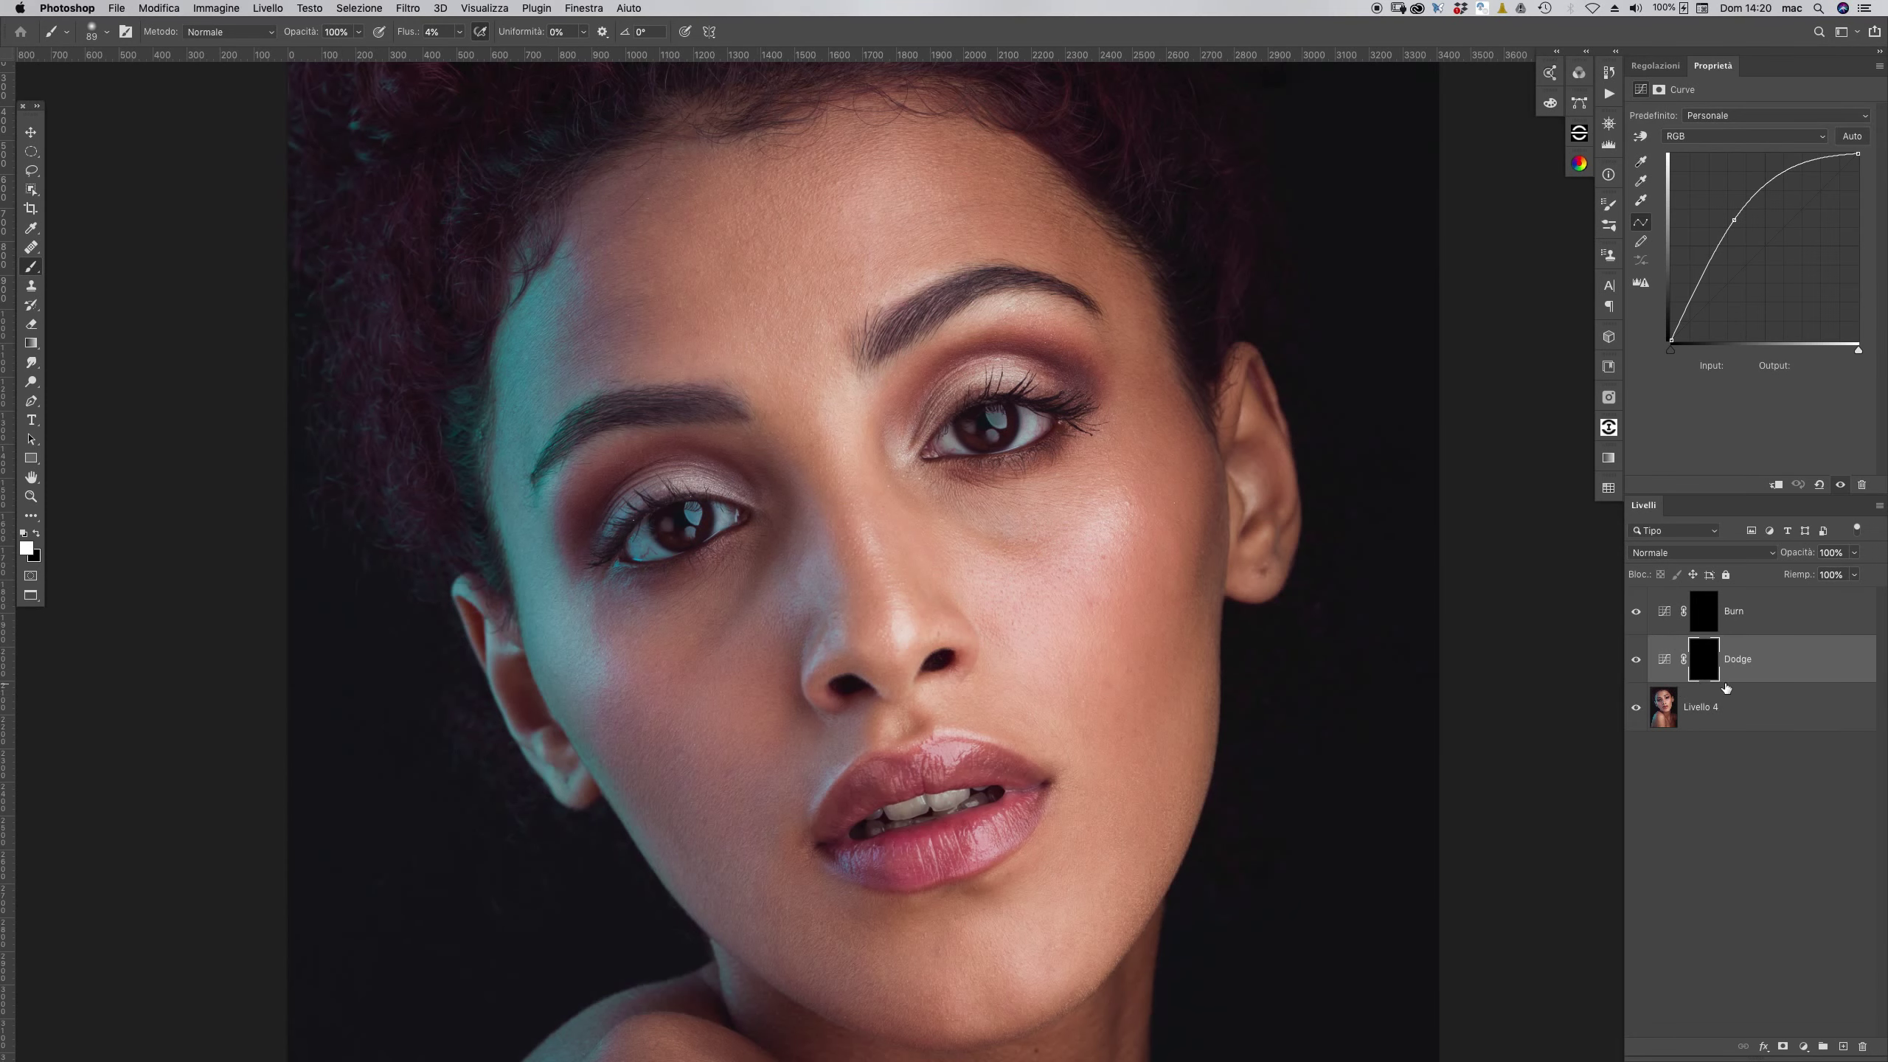
{"action": "left_click", "coordinate": [766, 541], "text": "alt"}
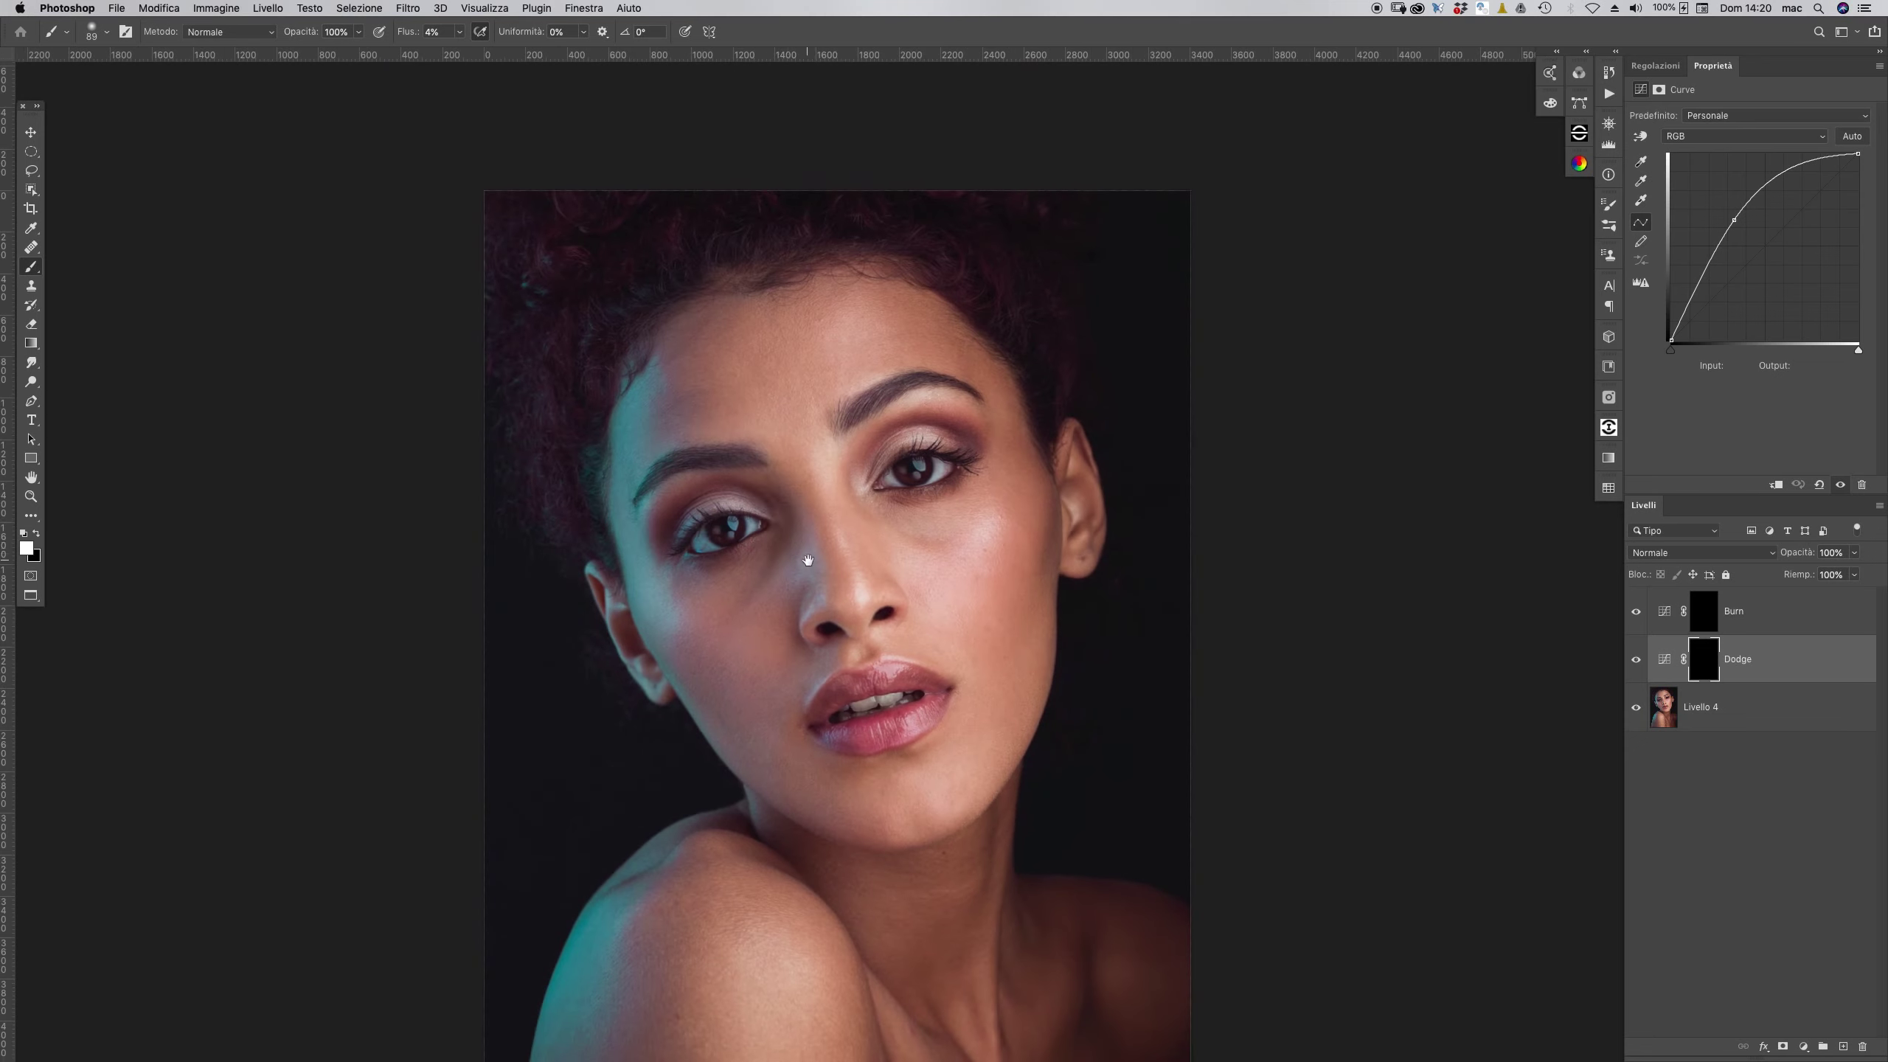
{"action": "left_click_drag", "start_coordinate": [782, 577], "coordinate": [796, 494]}
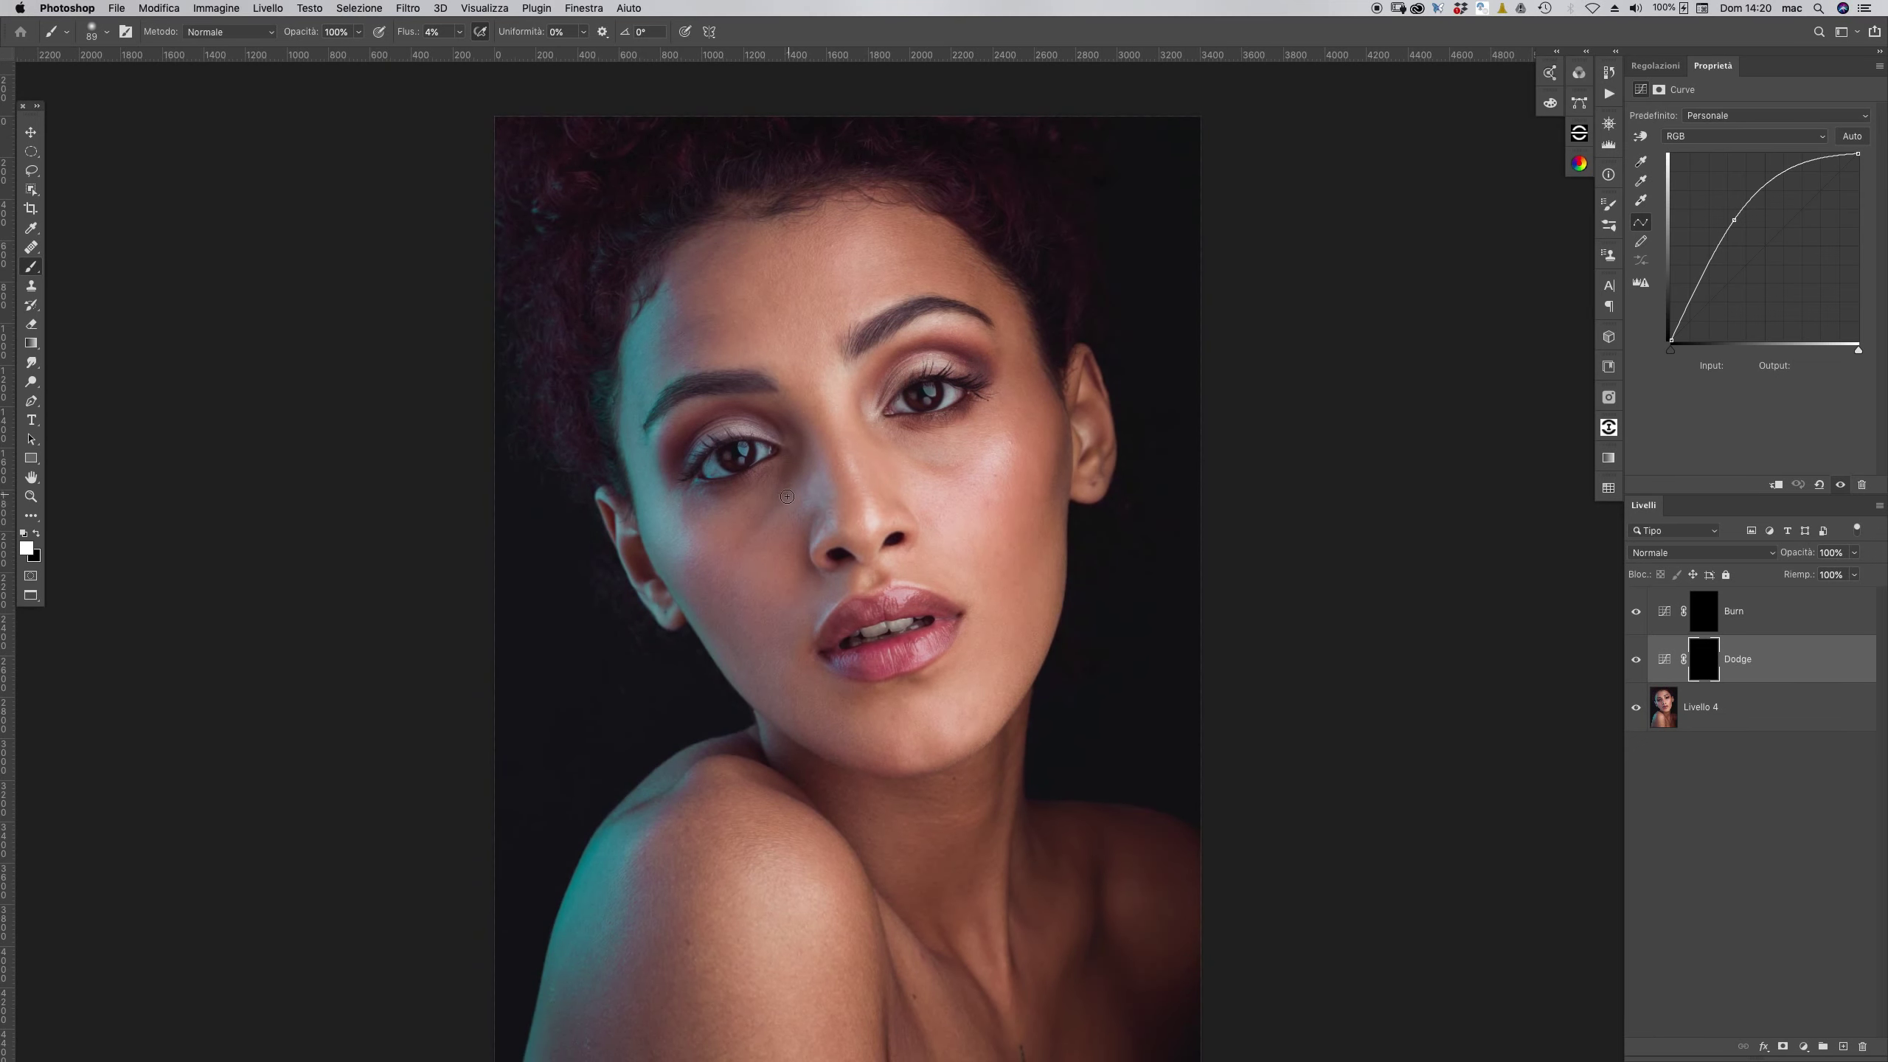
{"action": "left_click_drag", "start_coordinate": [782, 497], "coordinate": [790, 492]}
{"action": "left_click_drag", "start_coordinate": [833, 410], "coordinate": [791, 478]}
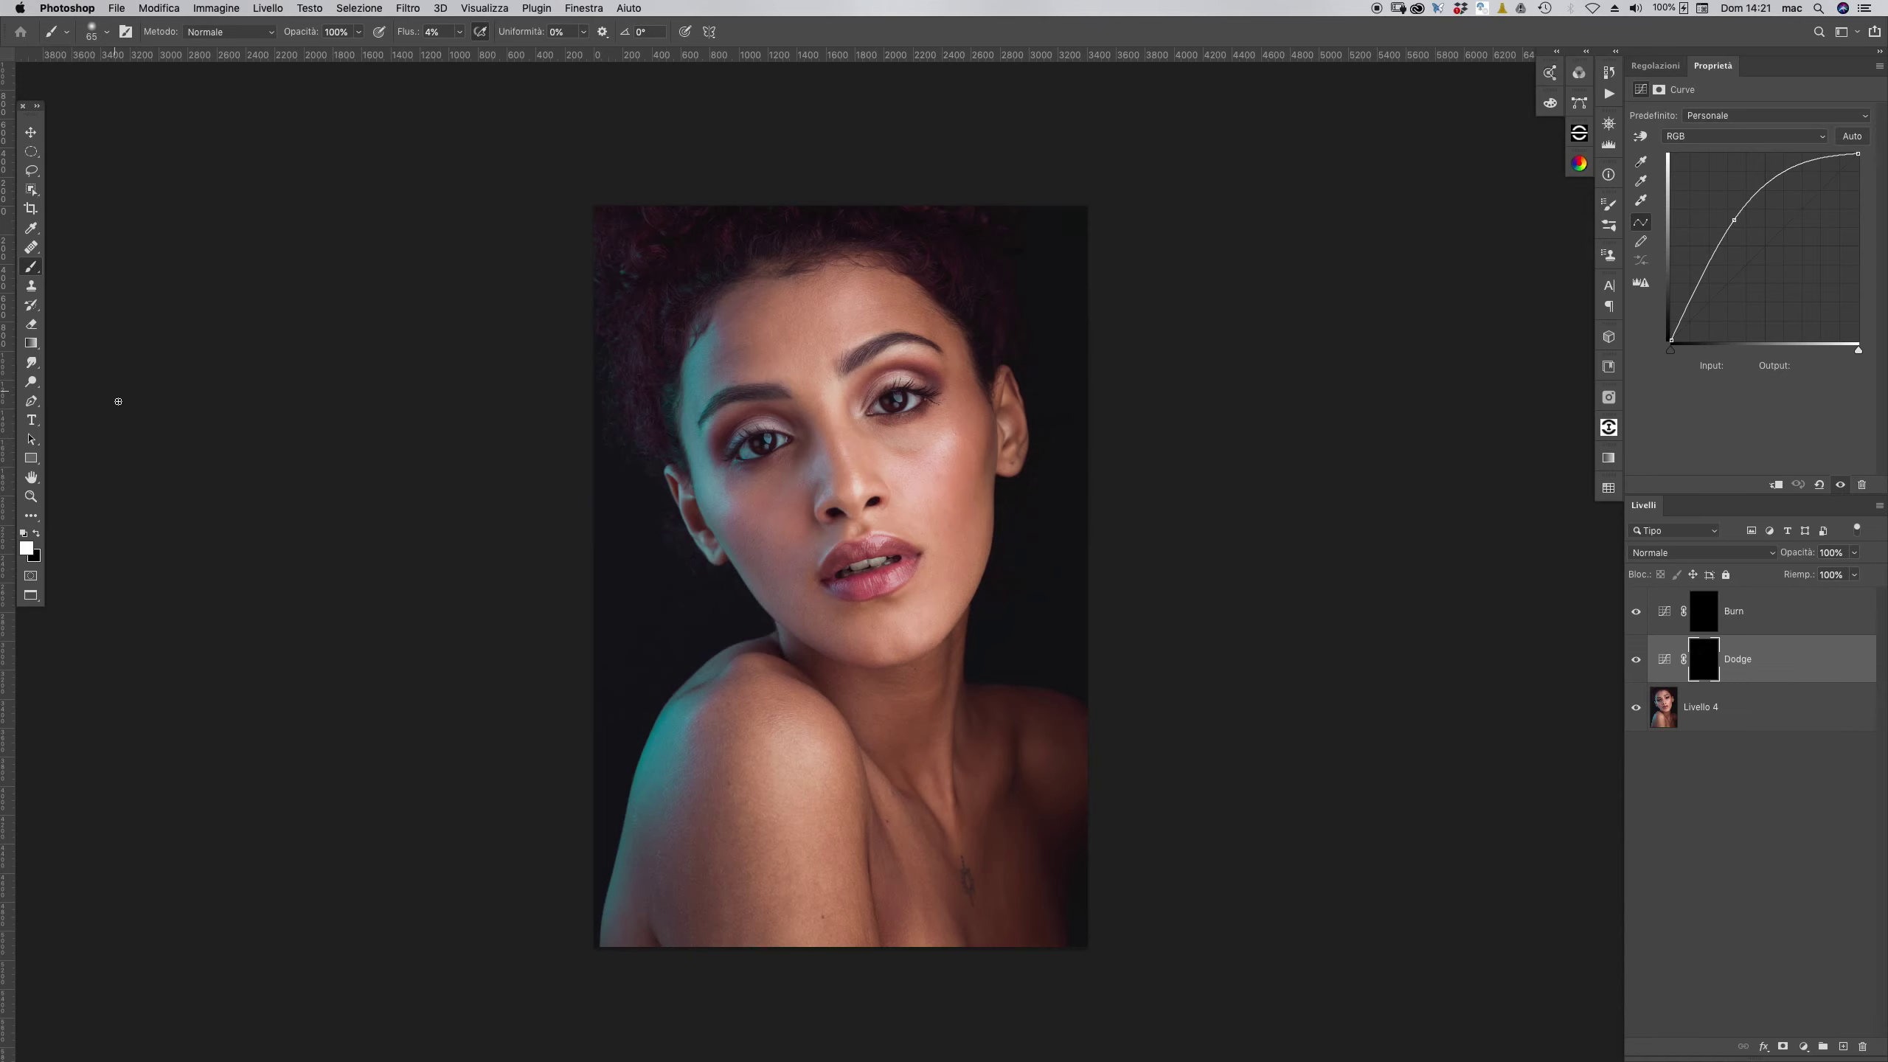
- Rotate the canvas view to about 115°, then target the Burn layer with the brush
{"action": "key", "text": "r"}
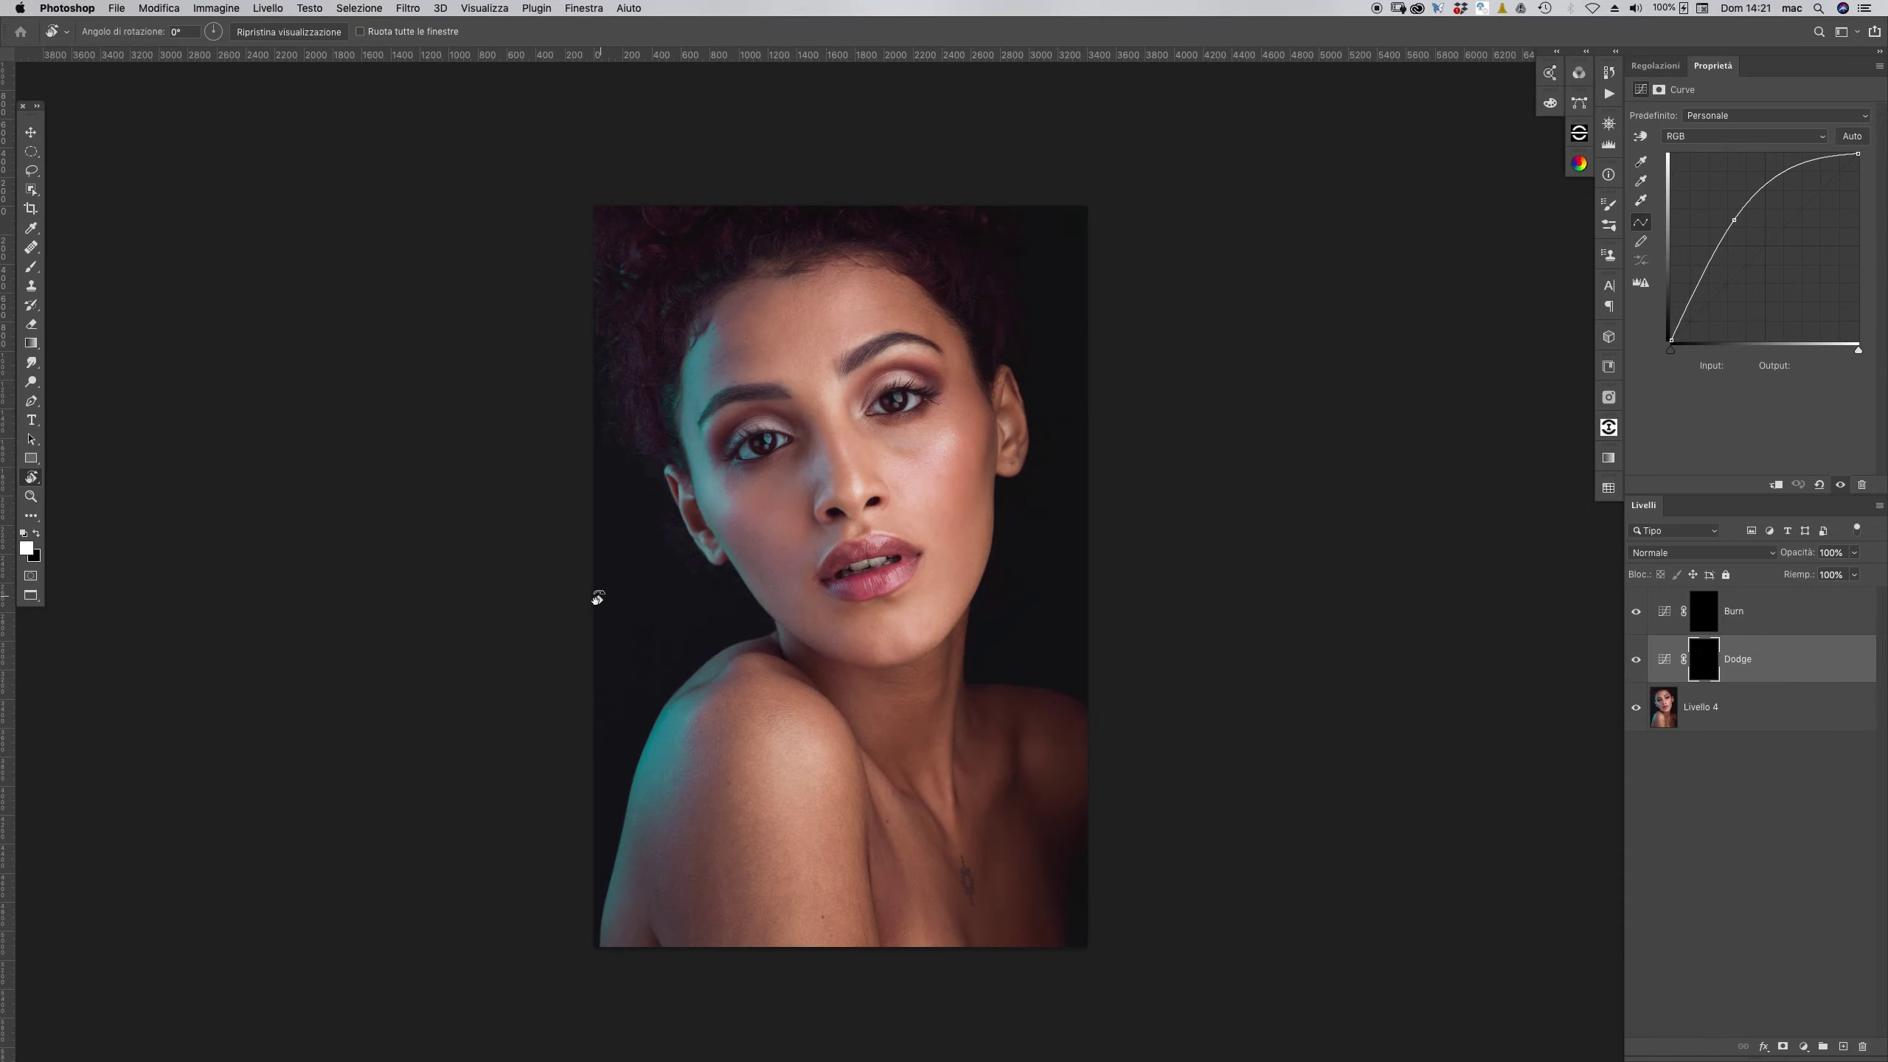
{"action": "mouse_move", "coordinate": [595, 599]}
{"action": "left_mouse_down"}
{"action": "mouse_move", "coordinate": [550, 370]}
{"action": "mouse_move", "coordinate": [921, 351]}
{"action": "left_mouse_up"}
{"action": "left_click_drag", "start_coordinate": [593, 617], "coordinate": [710, 597]}
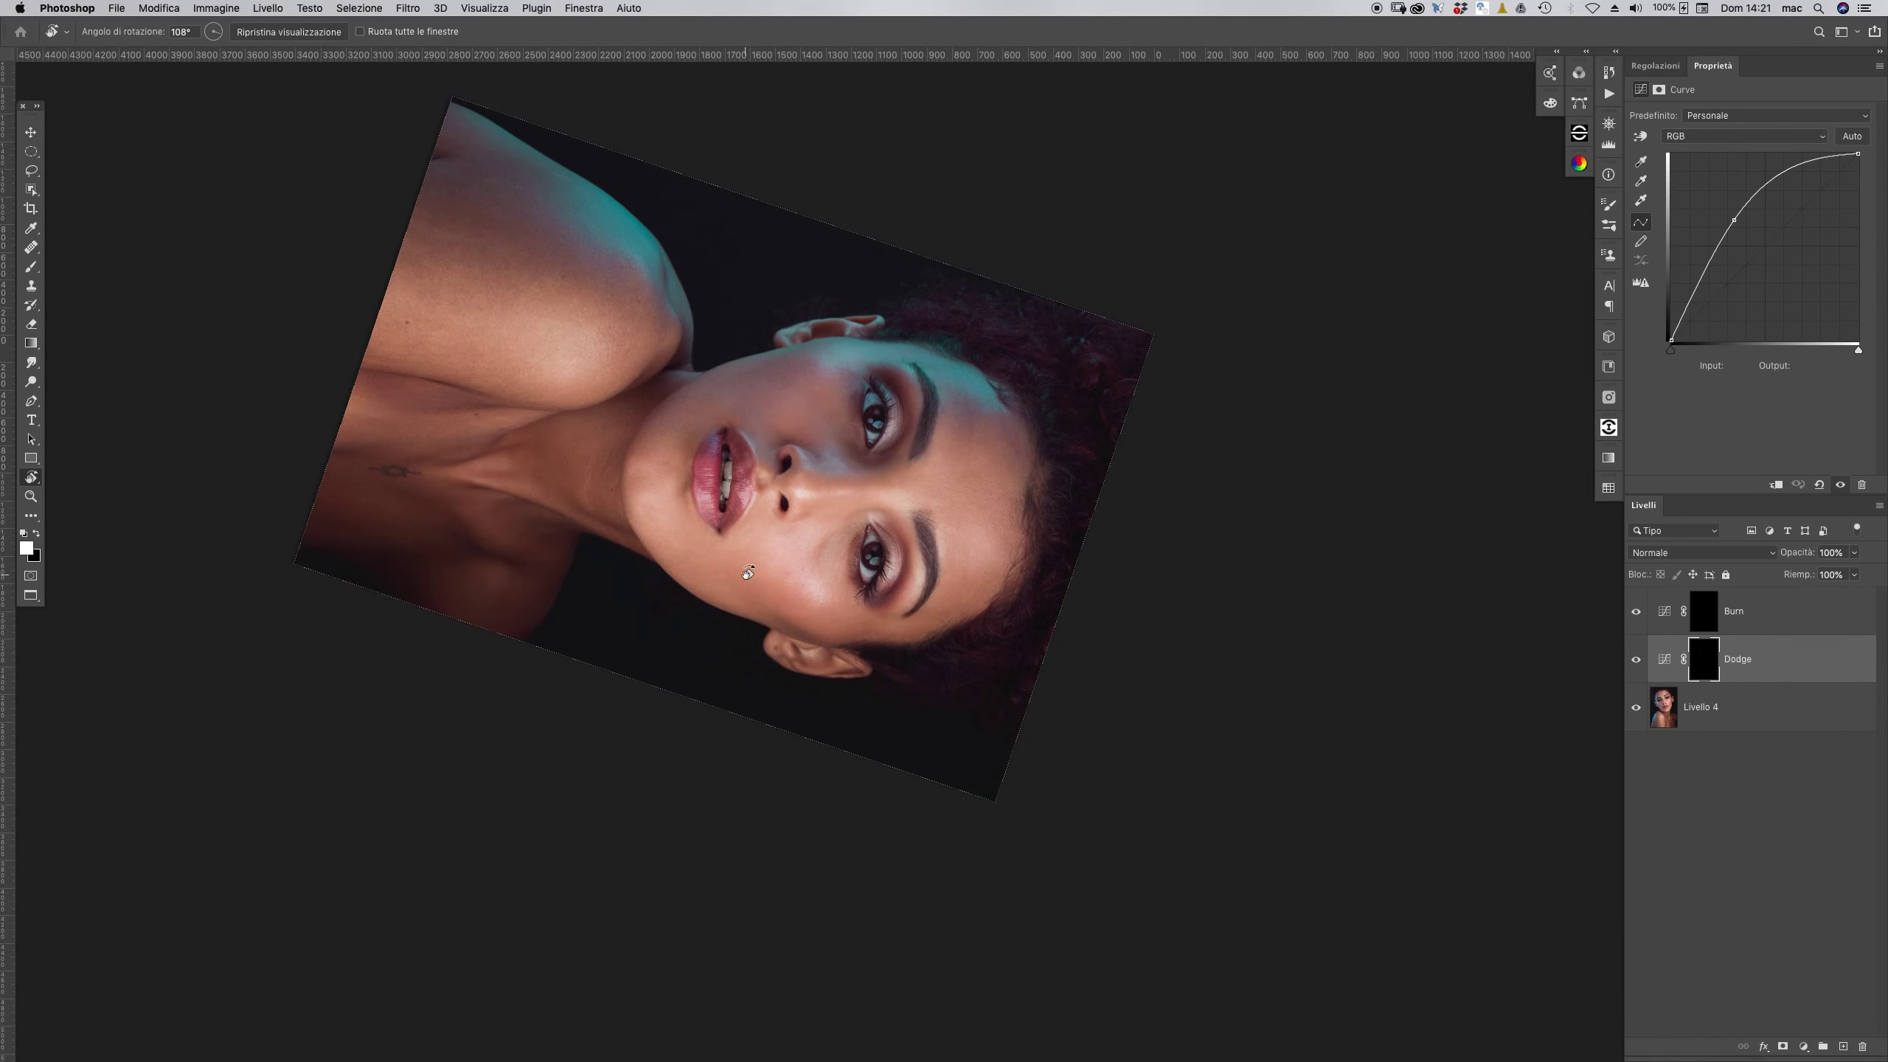
{"action": "key", "text": "b"}
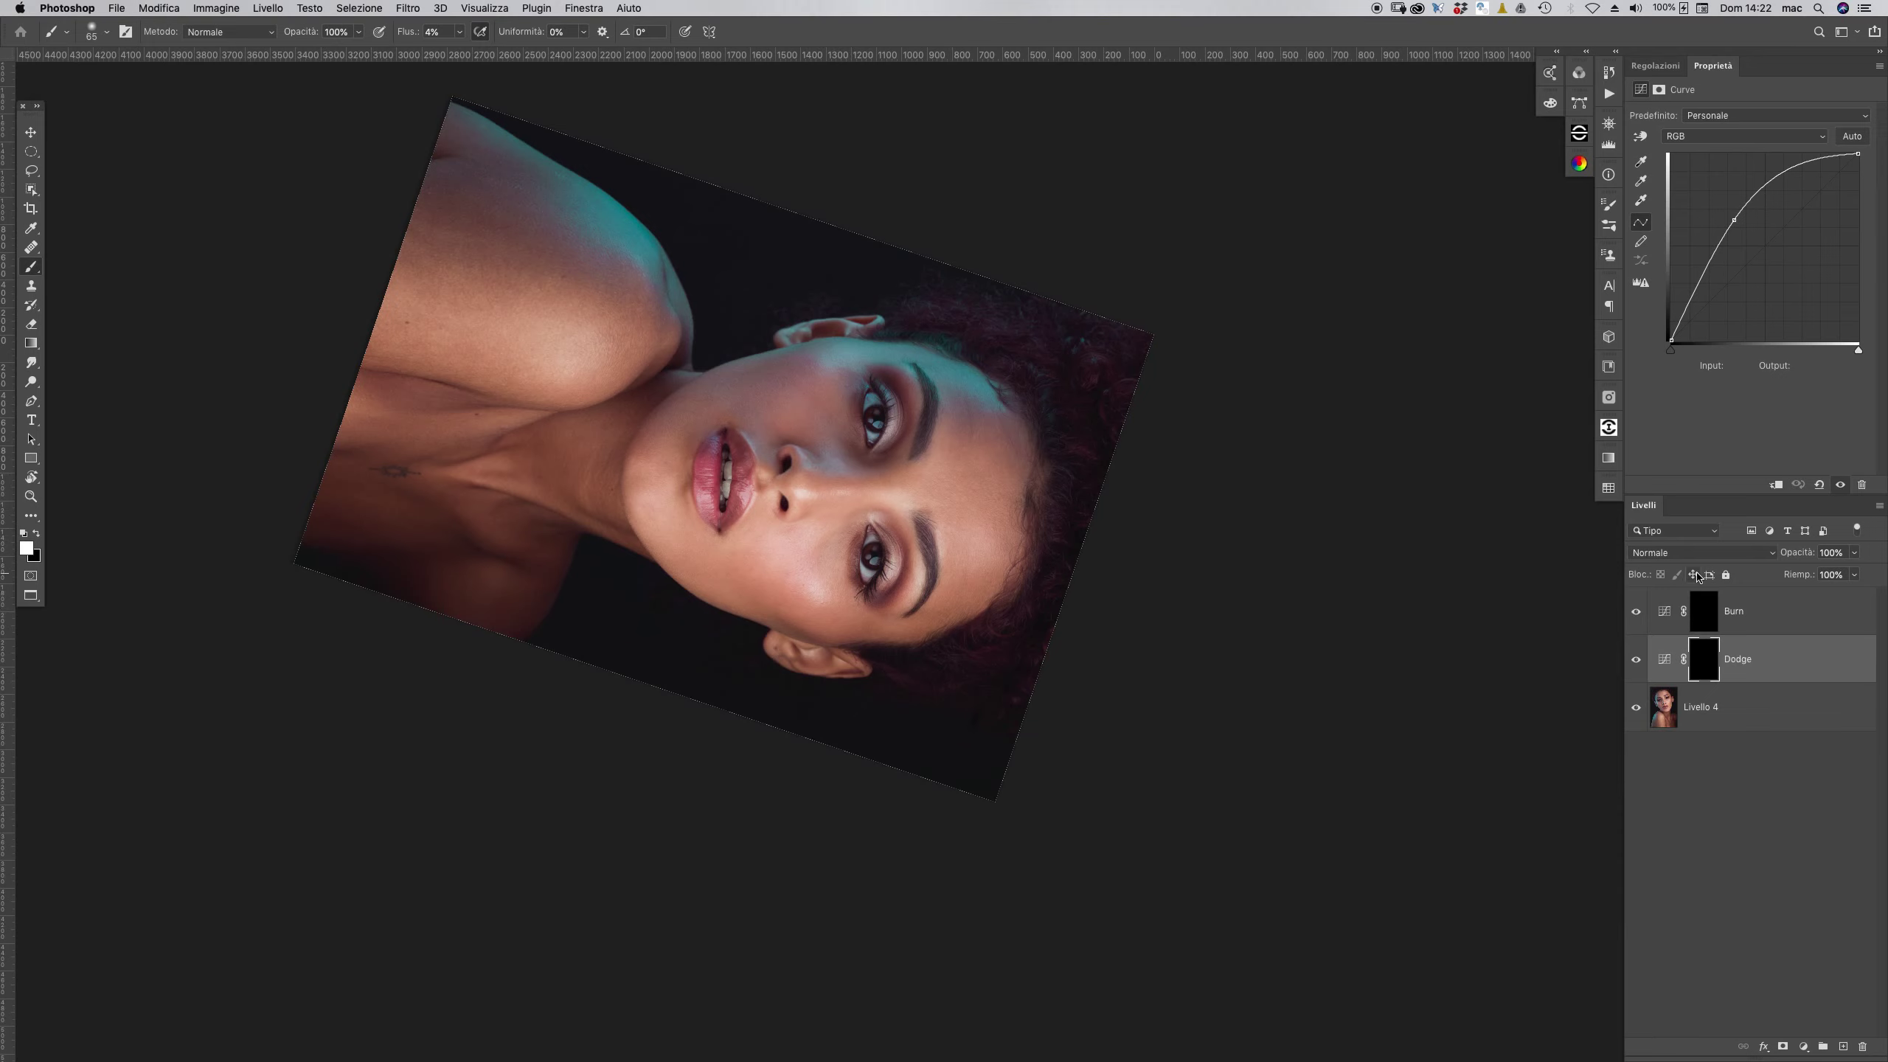
{"action": "key", "text": "alt+bracketright"}
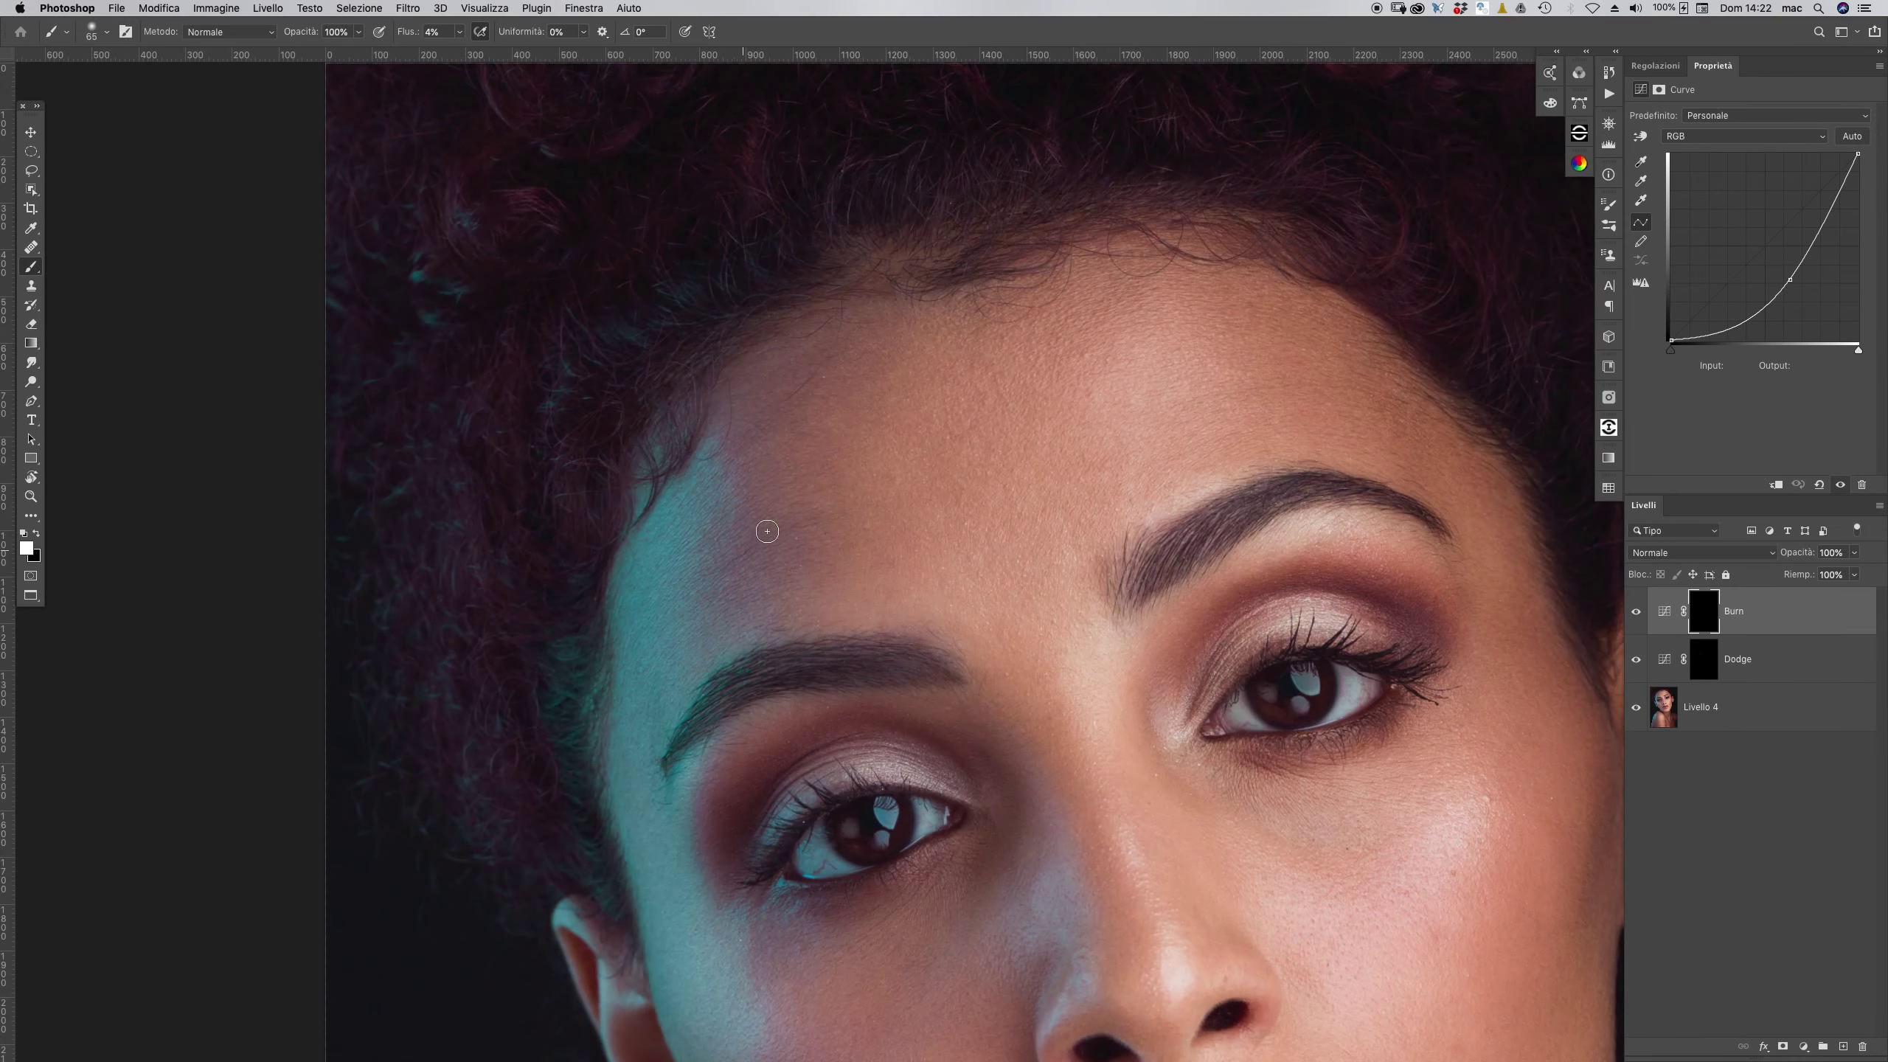
- Set the brush to 28 px on the Dodge mask, then select Burn and Dodge together
{"action": "scroll", "coordinate": [775, 503], "scroll_direction": "down", "scroll_amount": 5}
{"action": "scroll", "coordinate": [784, 498], "scroll_direction": "down", "scroll_amount": 2}
{"action": "scroll", "coordinate": [851, 548], "scroll_direction": "up", "scroll_amount": 8}
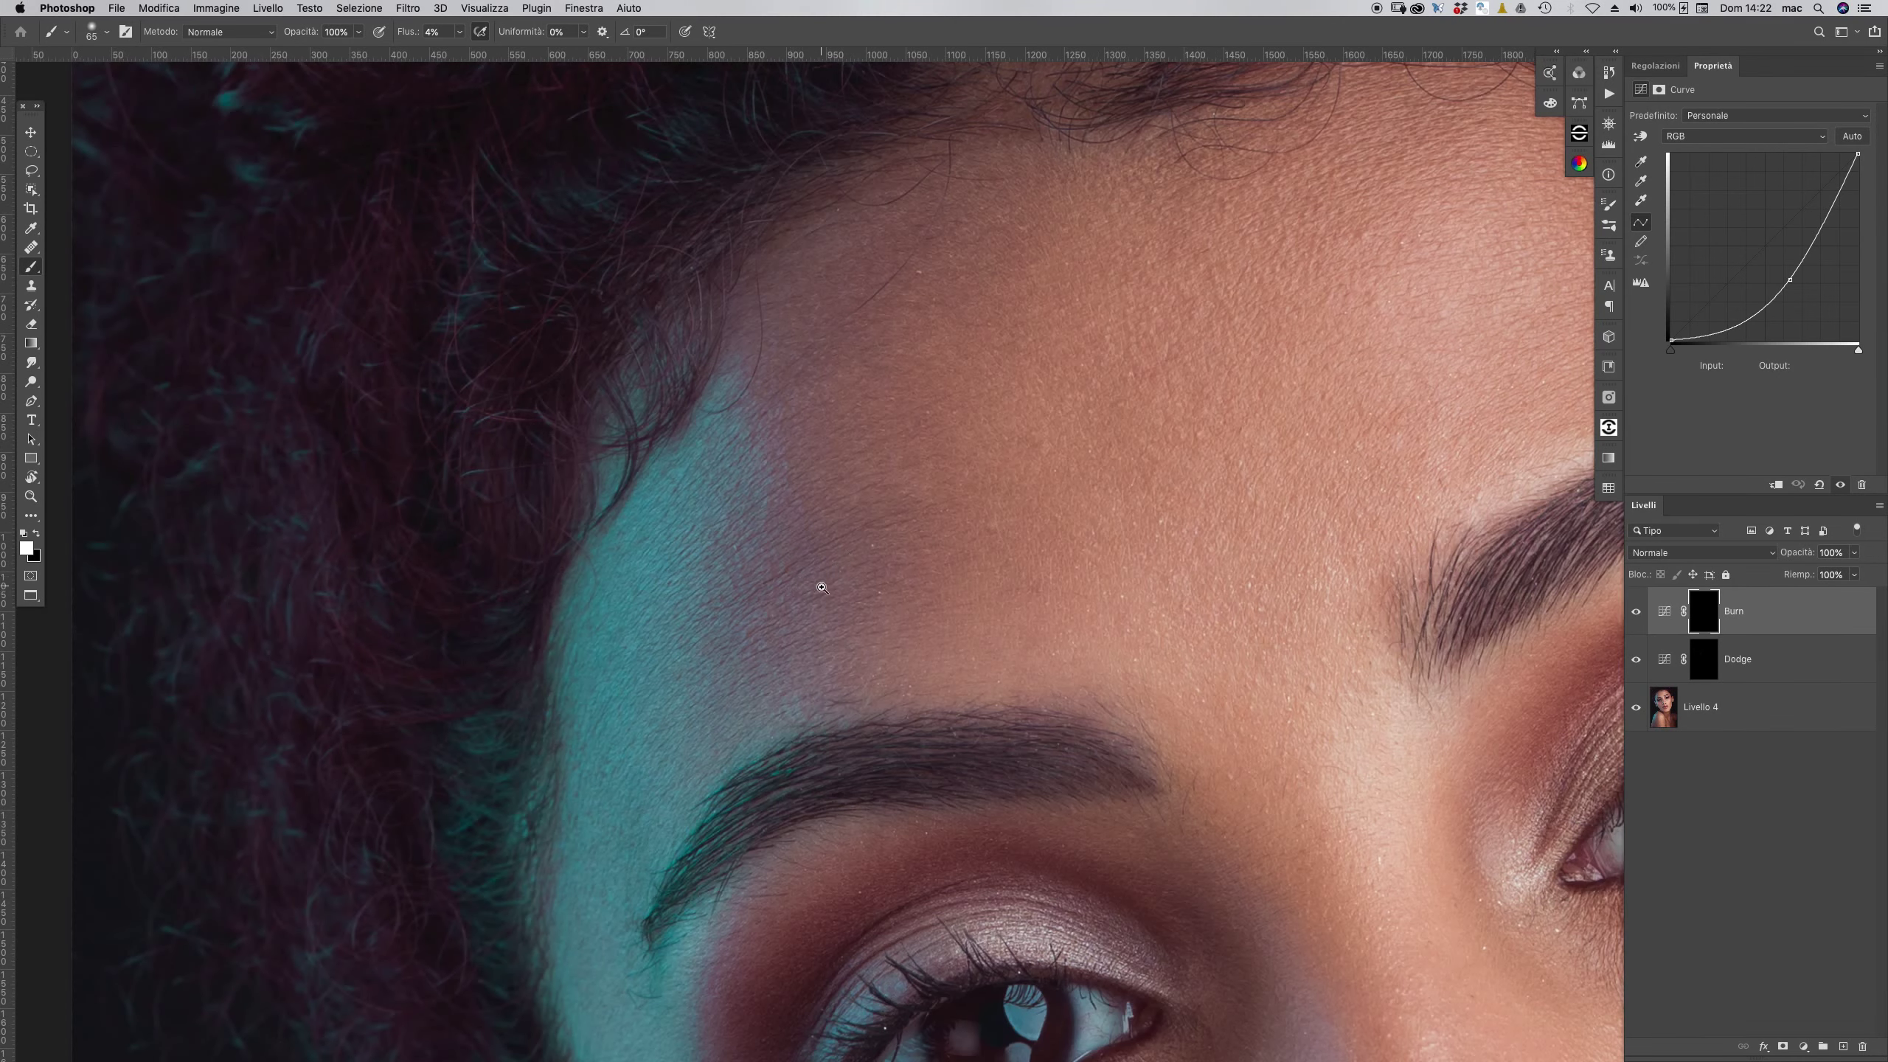
{"action": "scroll", "coordinate": [822, 587], "scroll_direction": "up", "scroll_amount": 2}
{"action": "scroll", "coordinate": [775, 515], "scroll_direction": "down", "scroll_amount": 6}
{"action": "scroll", "coordinate": [934, 570], "scroll_direction": "down", "scroll_amount": 2}
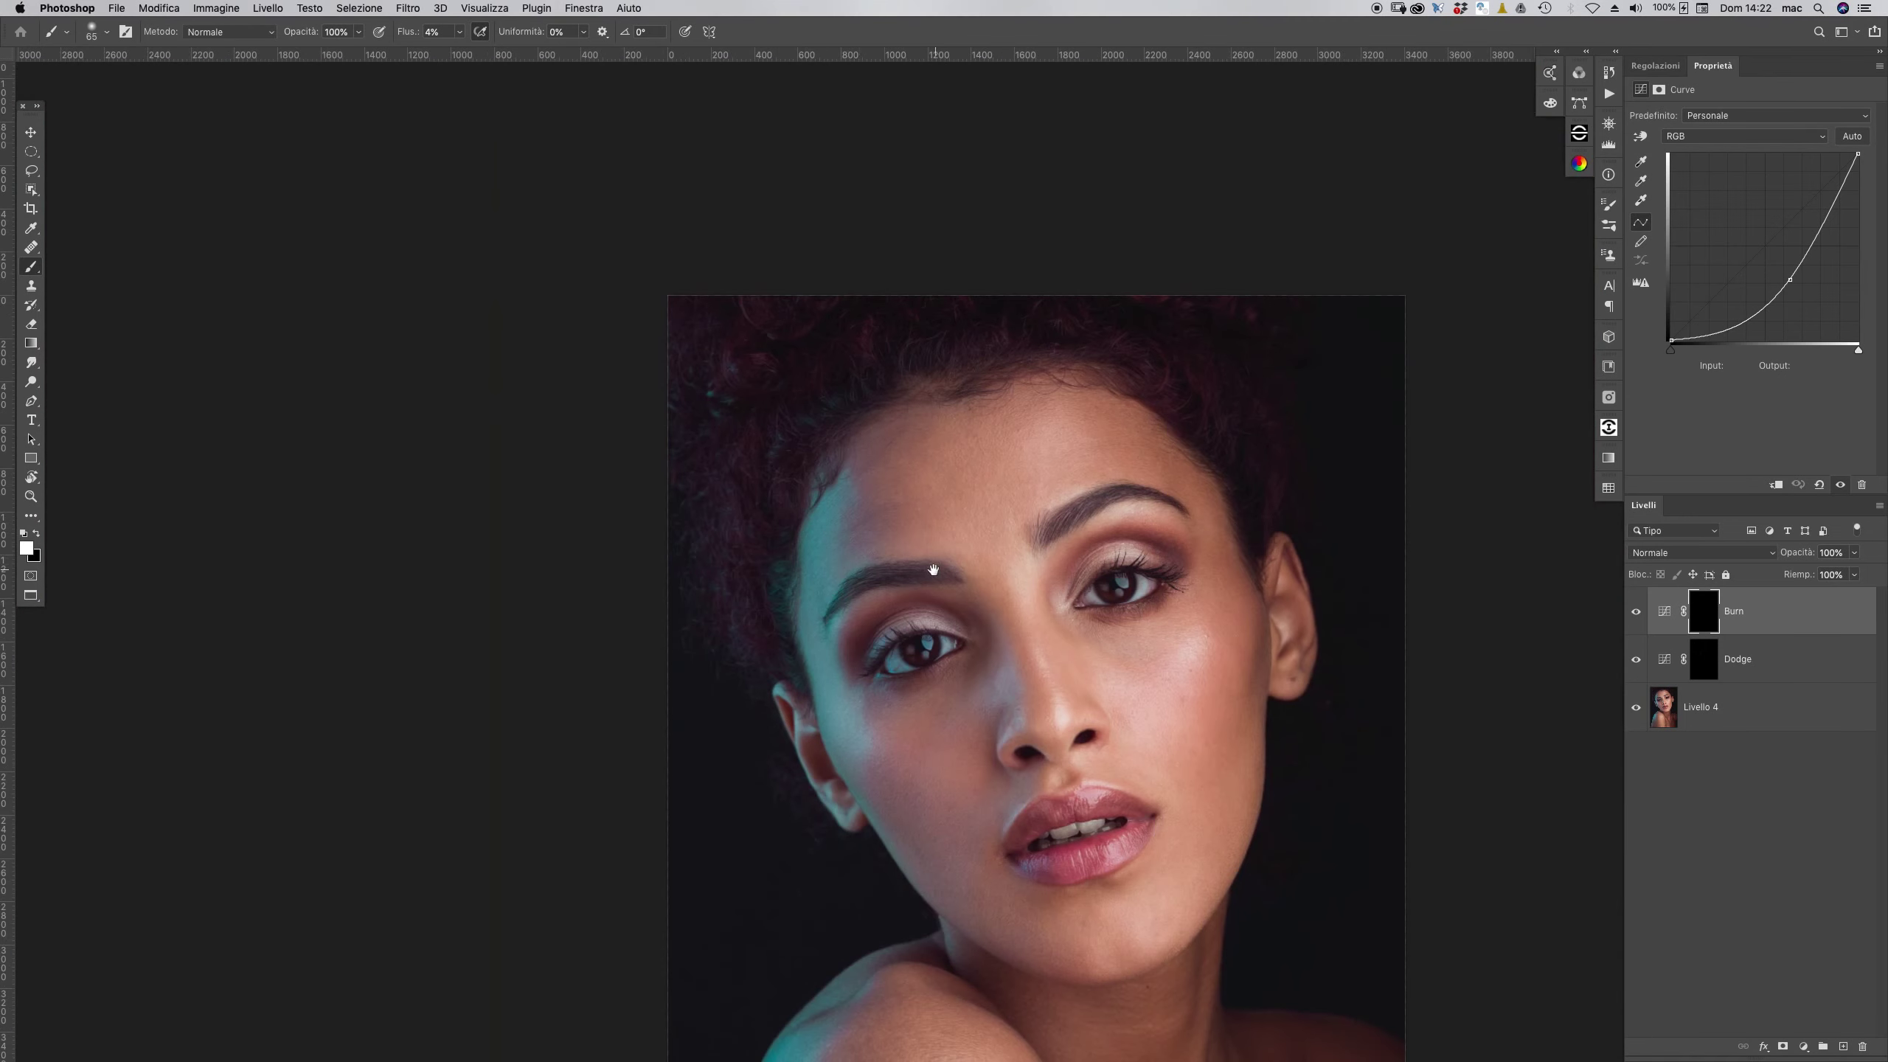
{"action": "left_click_drag", "start_coordinate": [934, 570], "coordinate": [887, 509]}
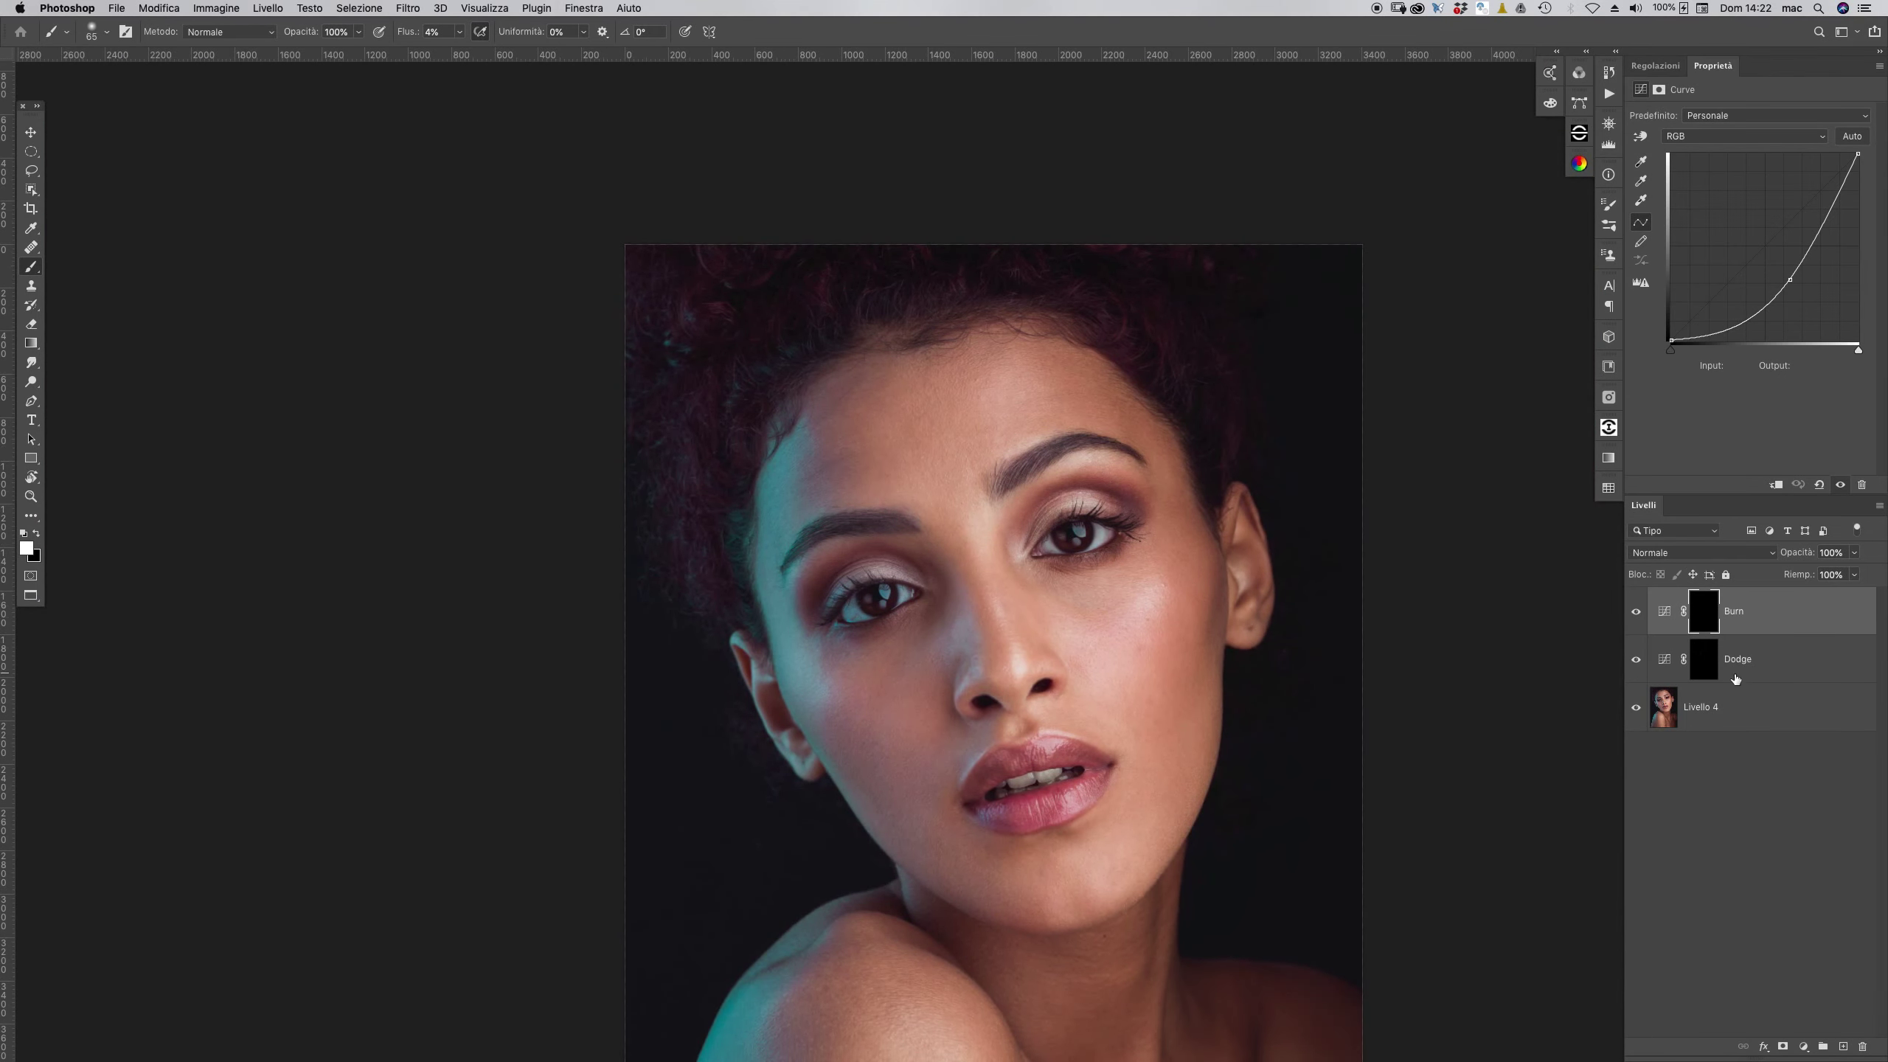
{"action": "left_click", "coordinate": [1713, 670]}
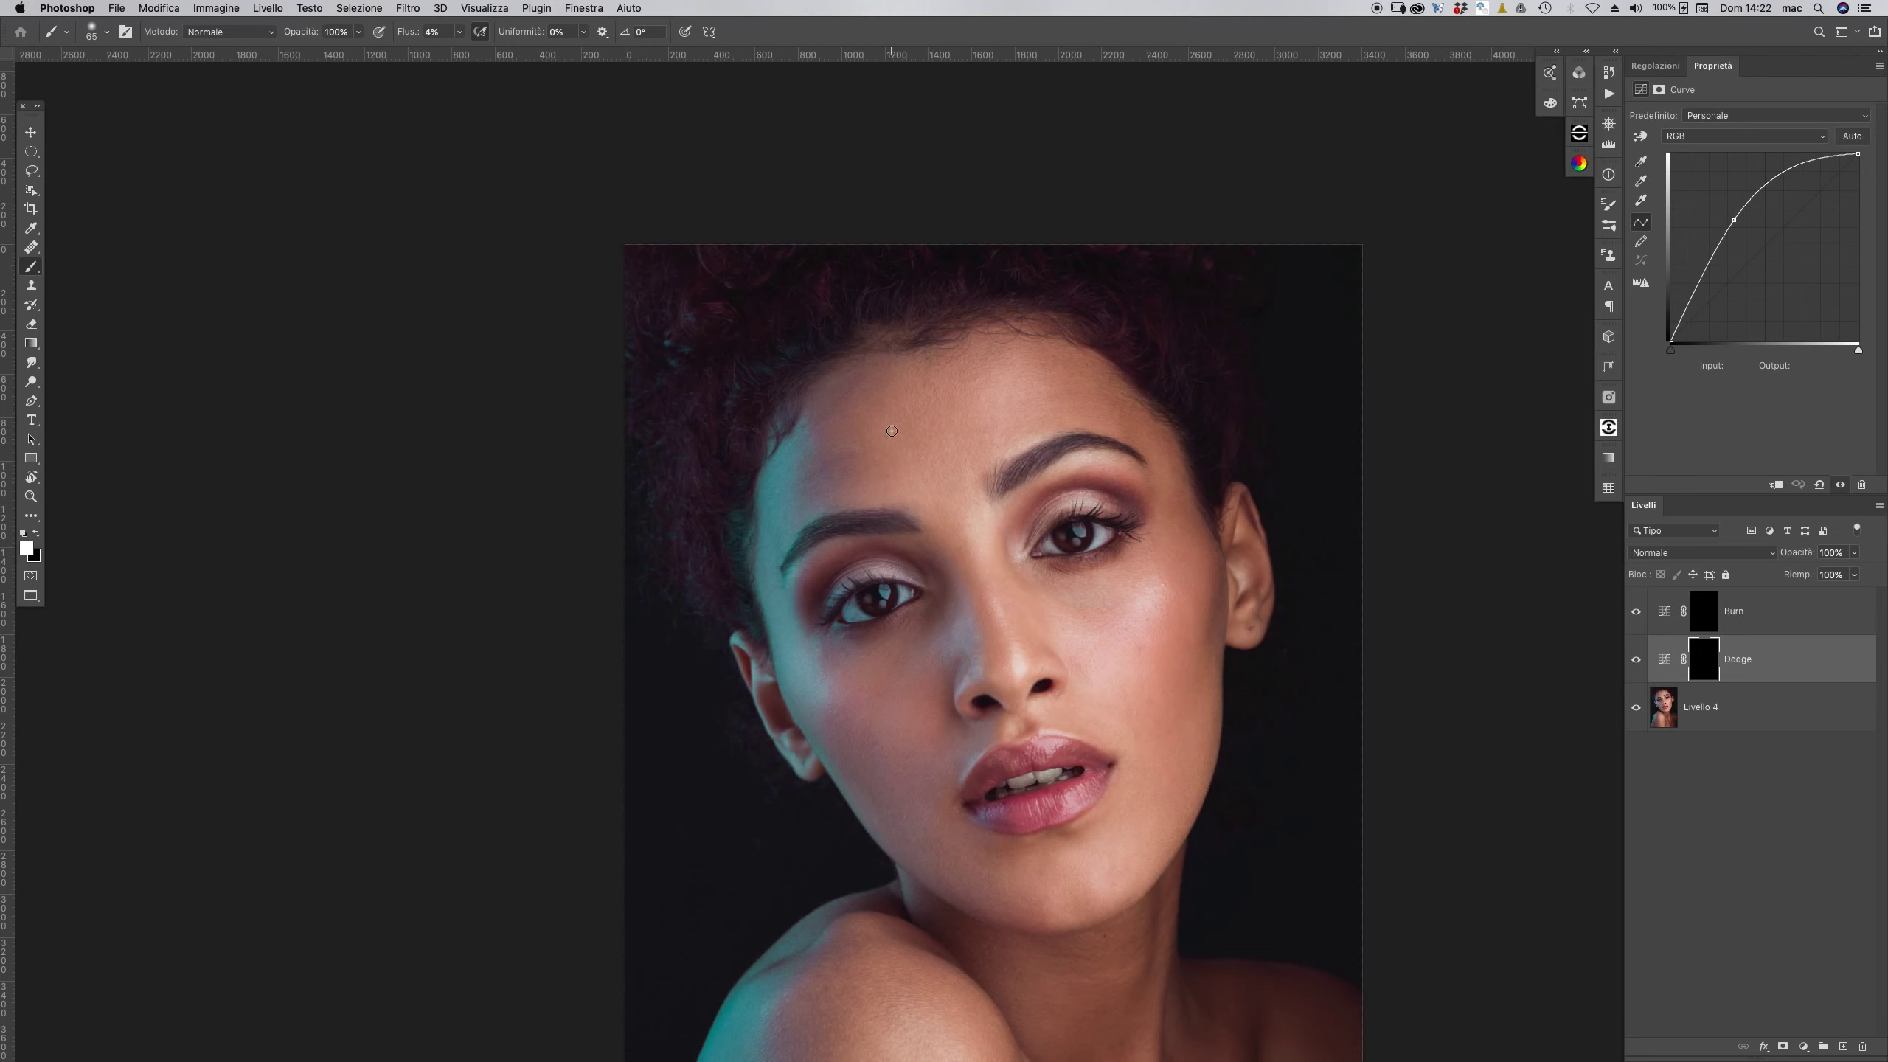
{"action": "left_click_drag", "start_coordinate": [834, 461], "coordinate": [826, 468]}
{"action": "left_click", "coordinate": [1708, 579]}
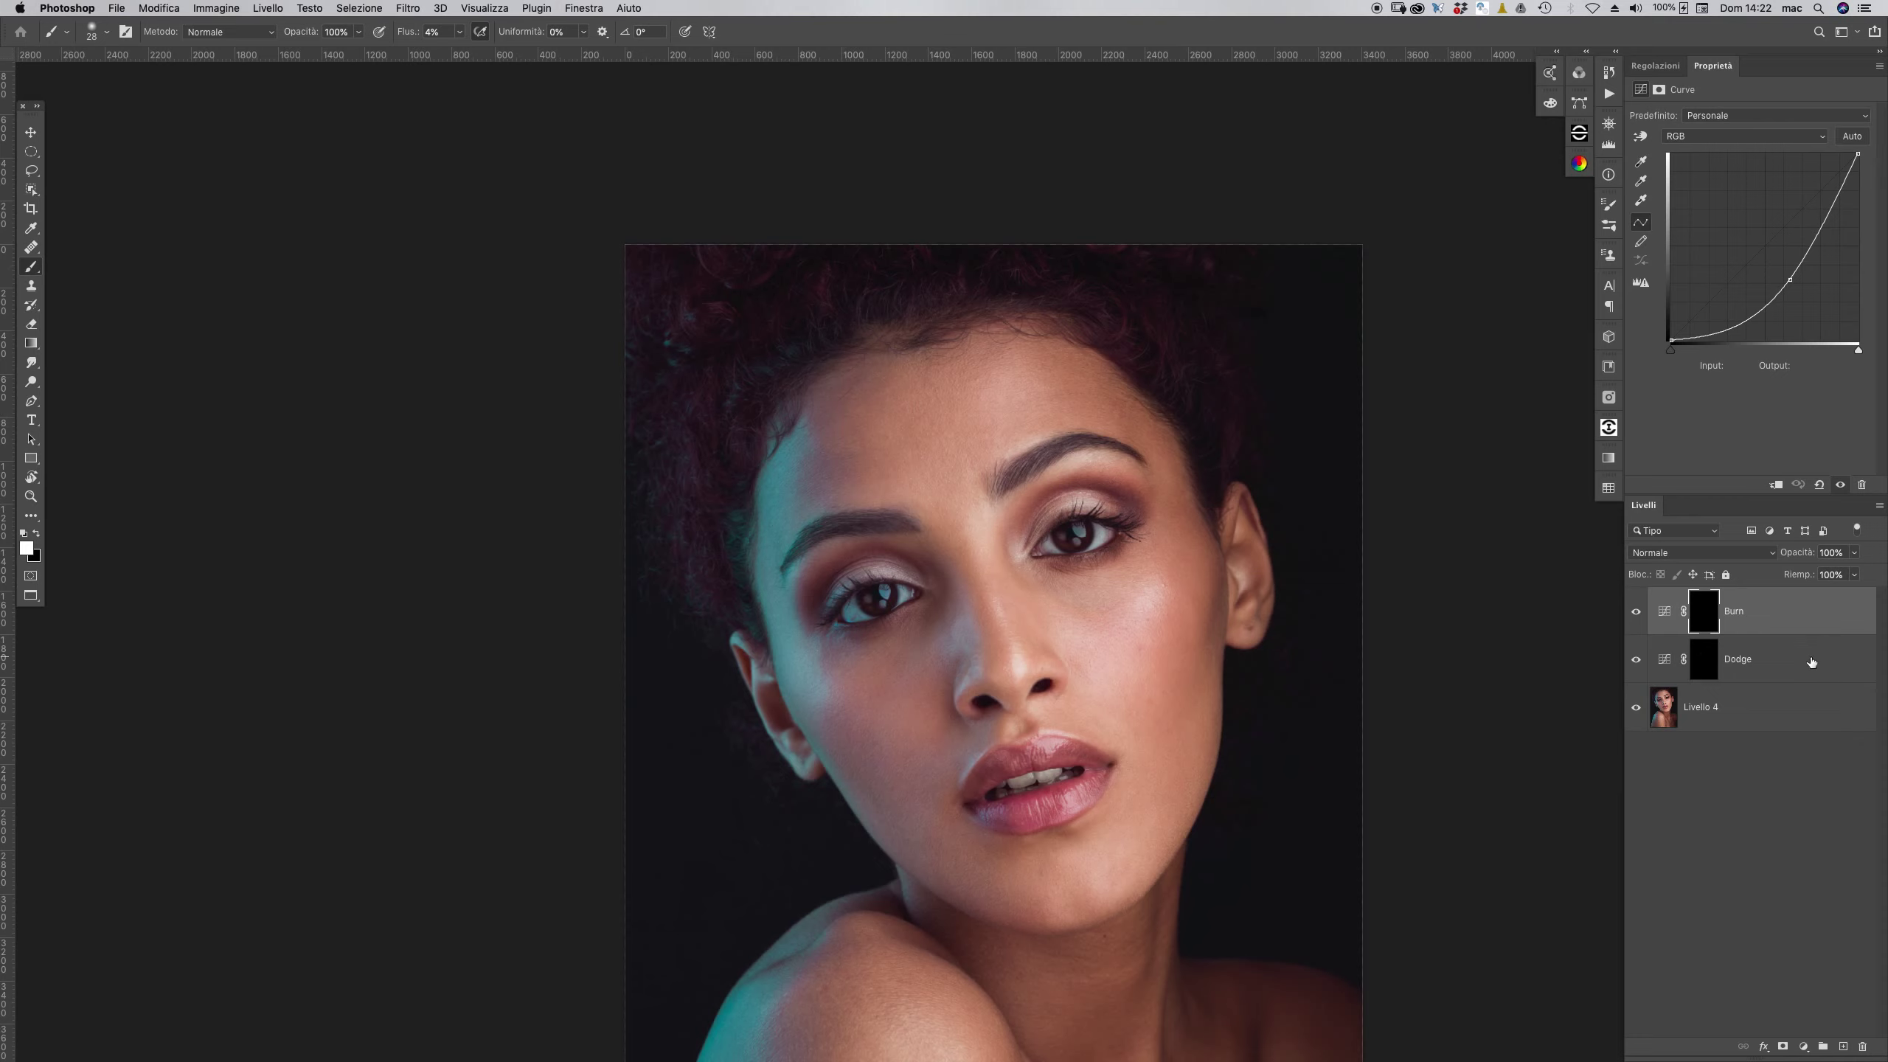
{"action": "left_click", "coordinate": [1788, 660], "text": "shift"}
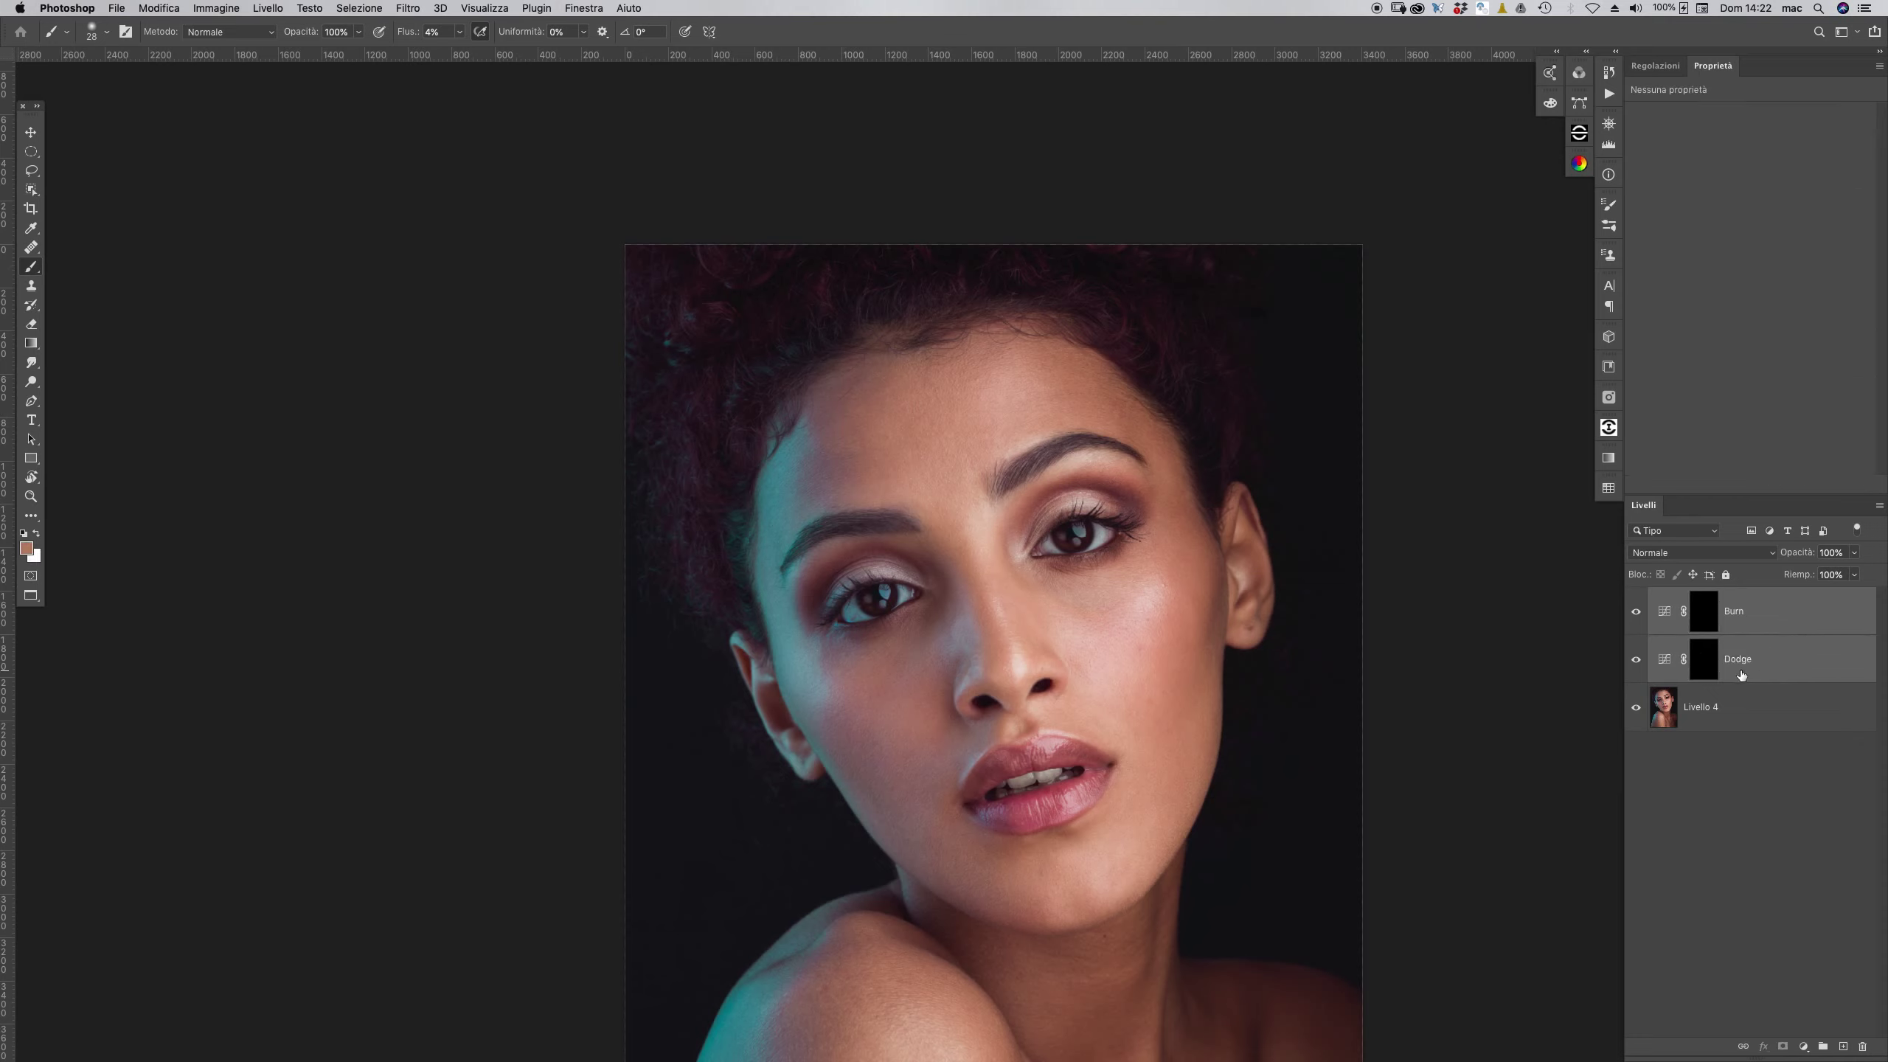
- Group the Dodge and Burn layers into a group named D&B
{"action": "key", "text": "ctrl+g"}
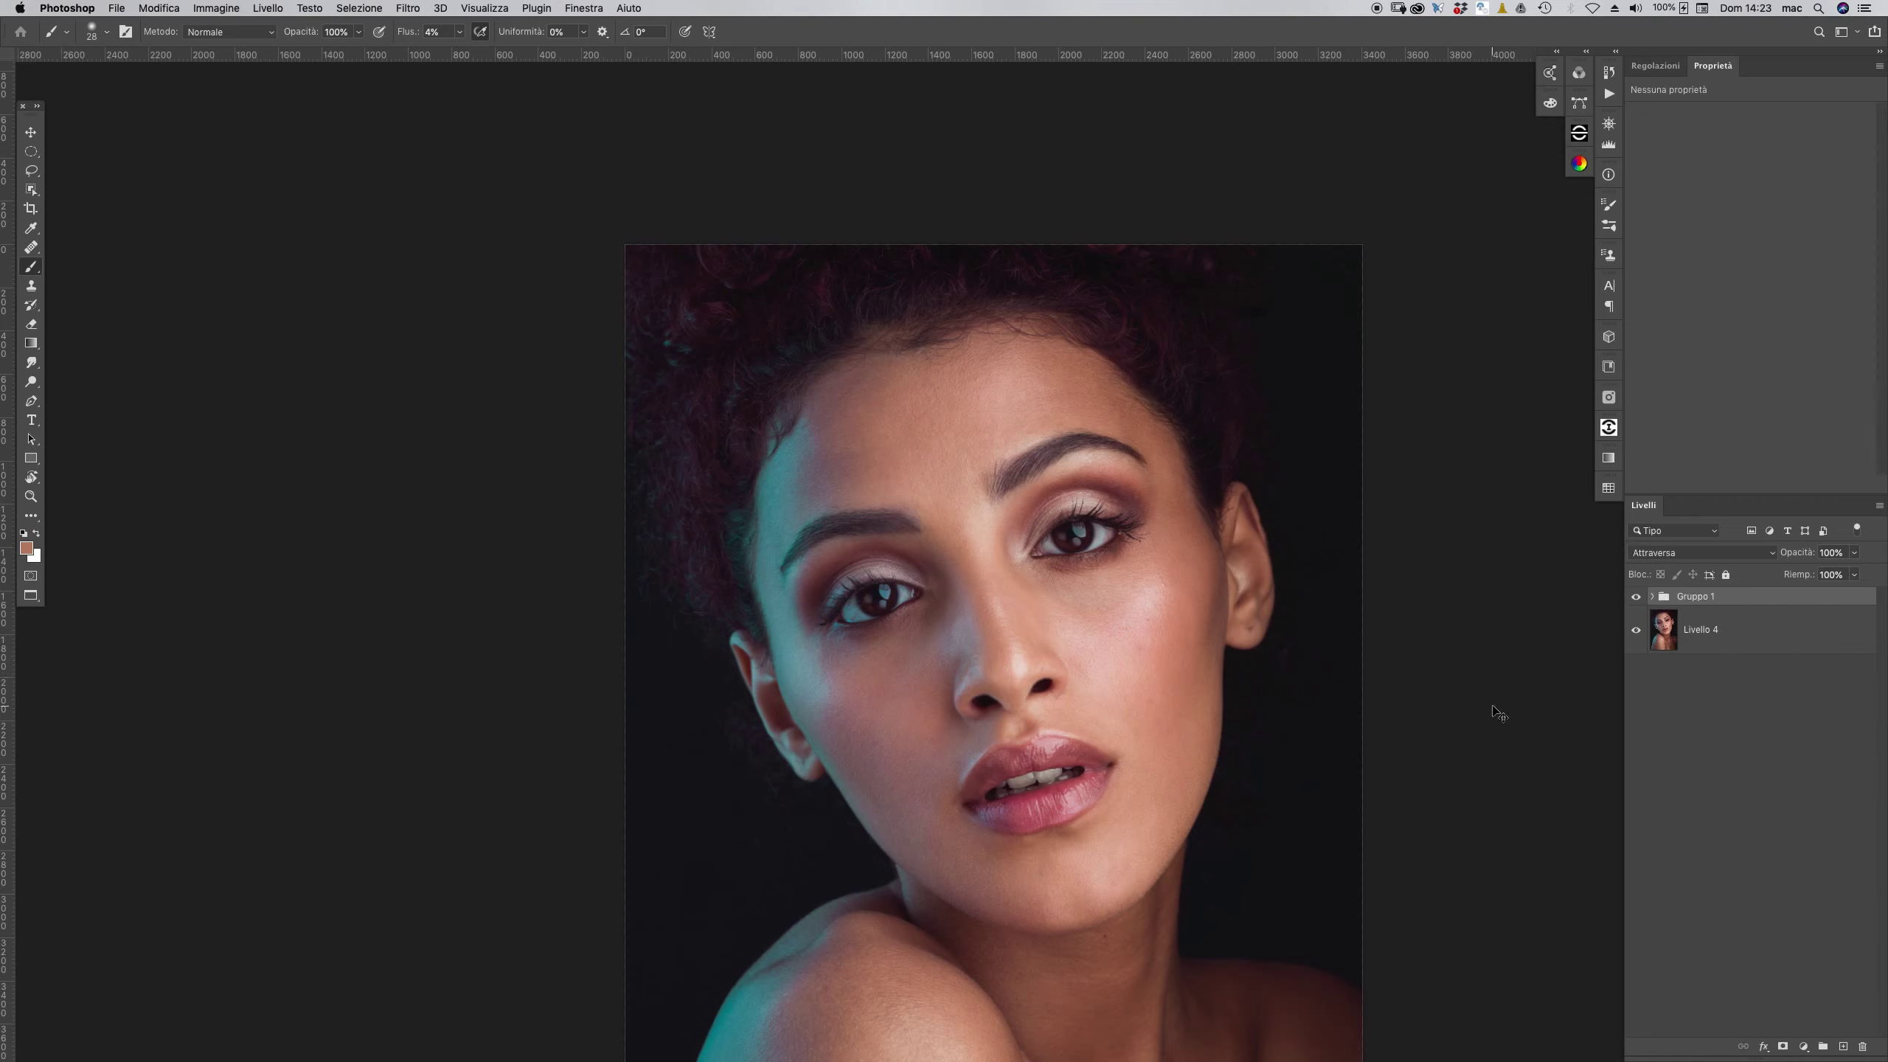
{"action": "double_click", "coordinate": [1696, 597]}
{"action": "type", "text": "D&"}
{"action": "type", "text": "B"}
{"action": "key", "text": "Return"}
- Toggle the D&B group's visibility to compare, leaving it visible, and reframe the portrait
{"action": "left_click", "coordinate": [1637, 598]}
{"action": "left_click", "coordinate": [1641, 599]}
{"action": "left_click", "coordinate": [1639, 600]}
{"action": "key", "text": "space"}
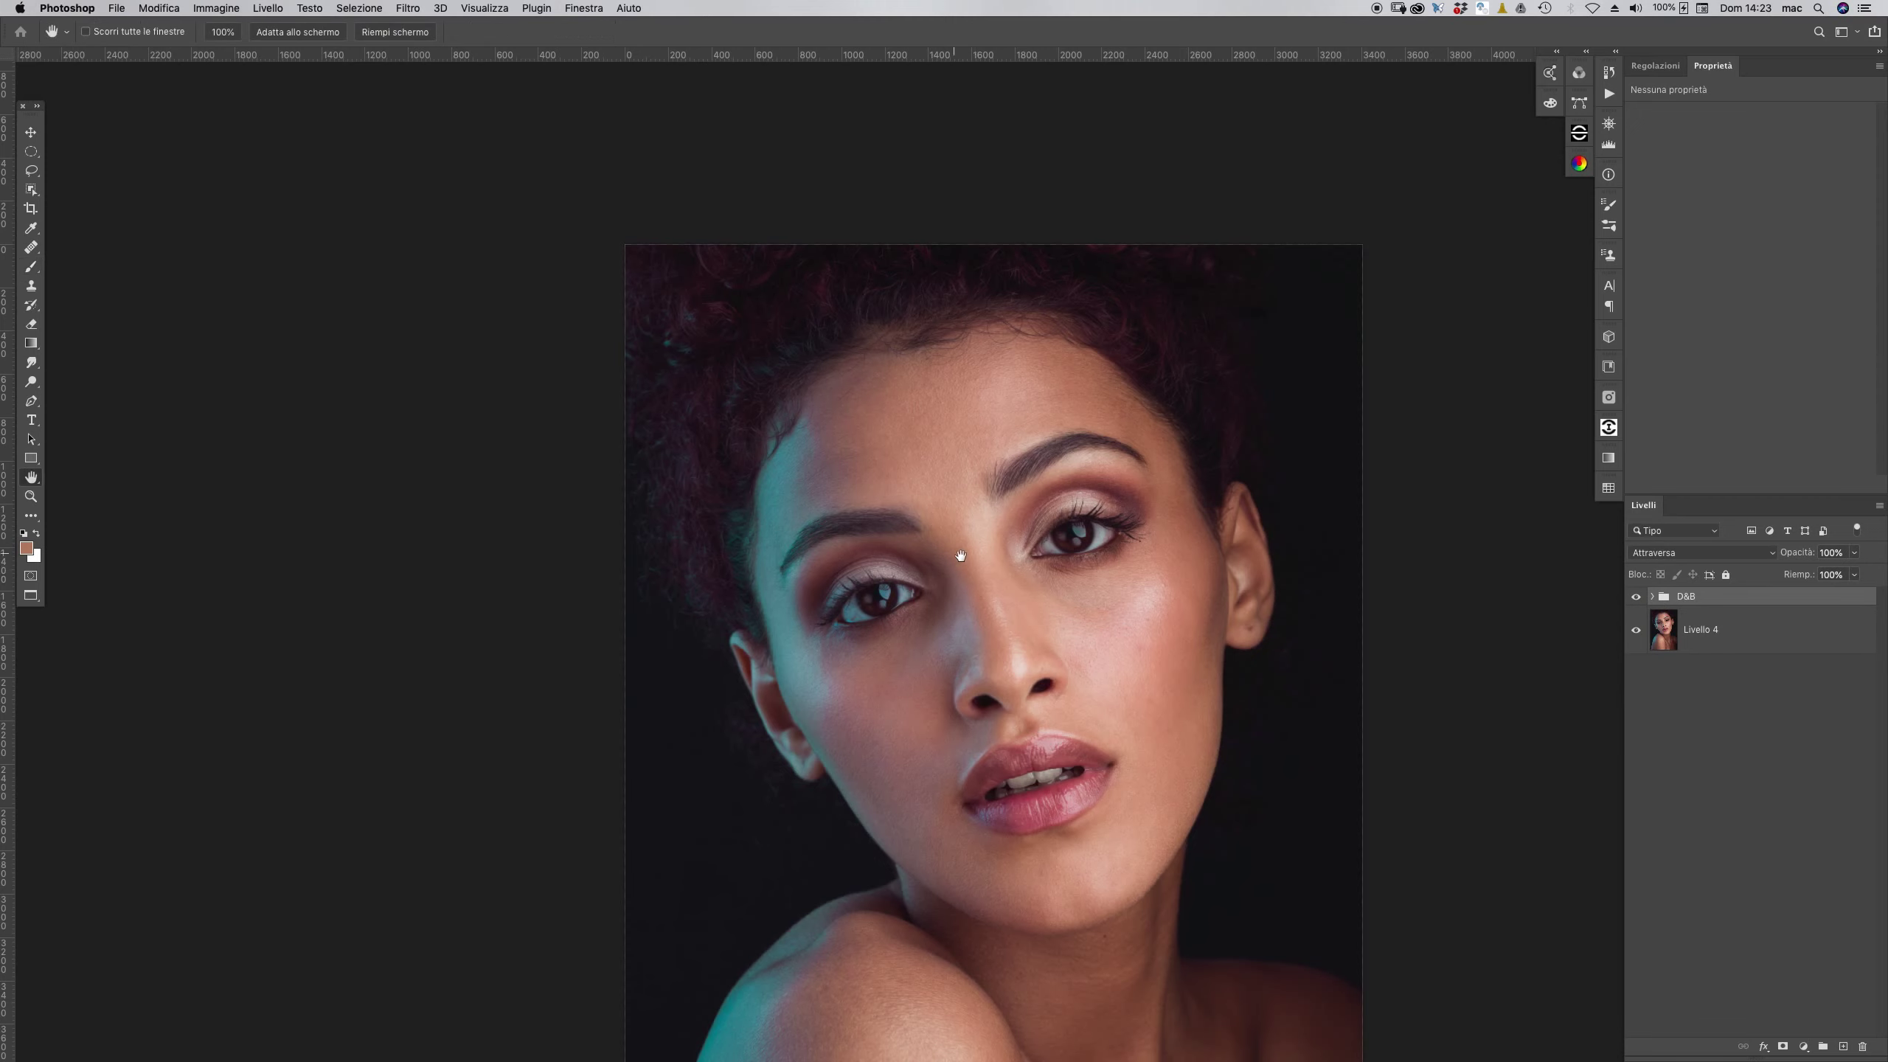
{"action": "left_click_drag", "start_coordinate": [1013, 688], "coordinate": [947, 592]}
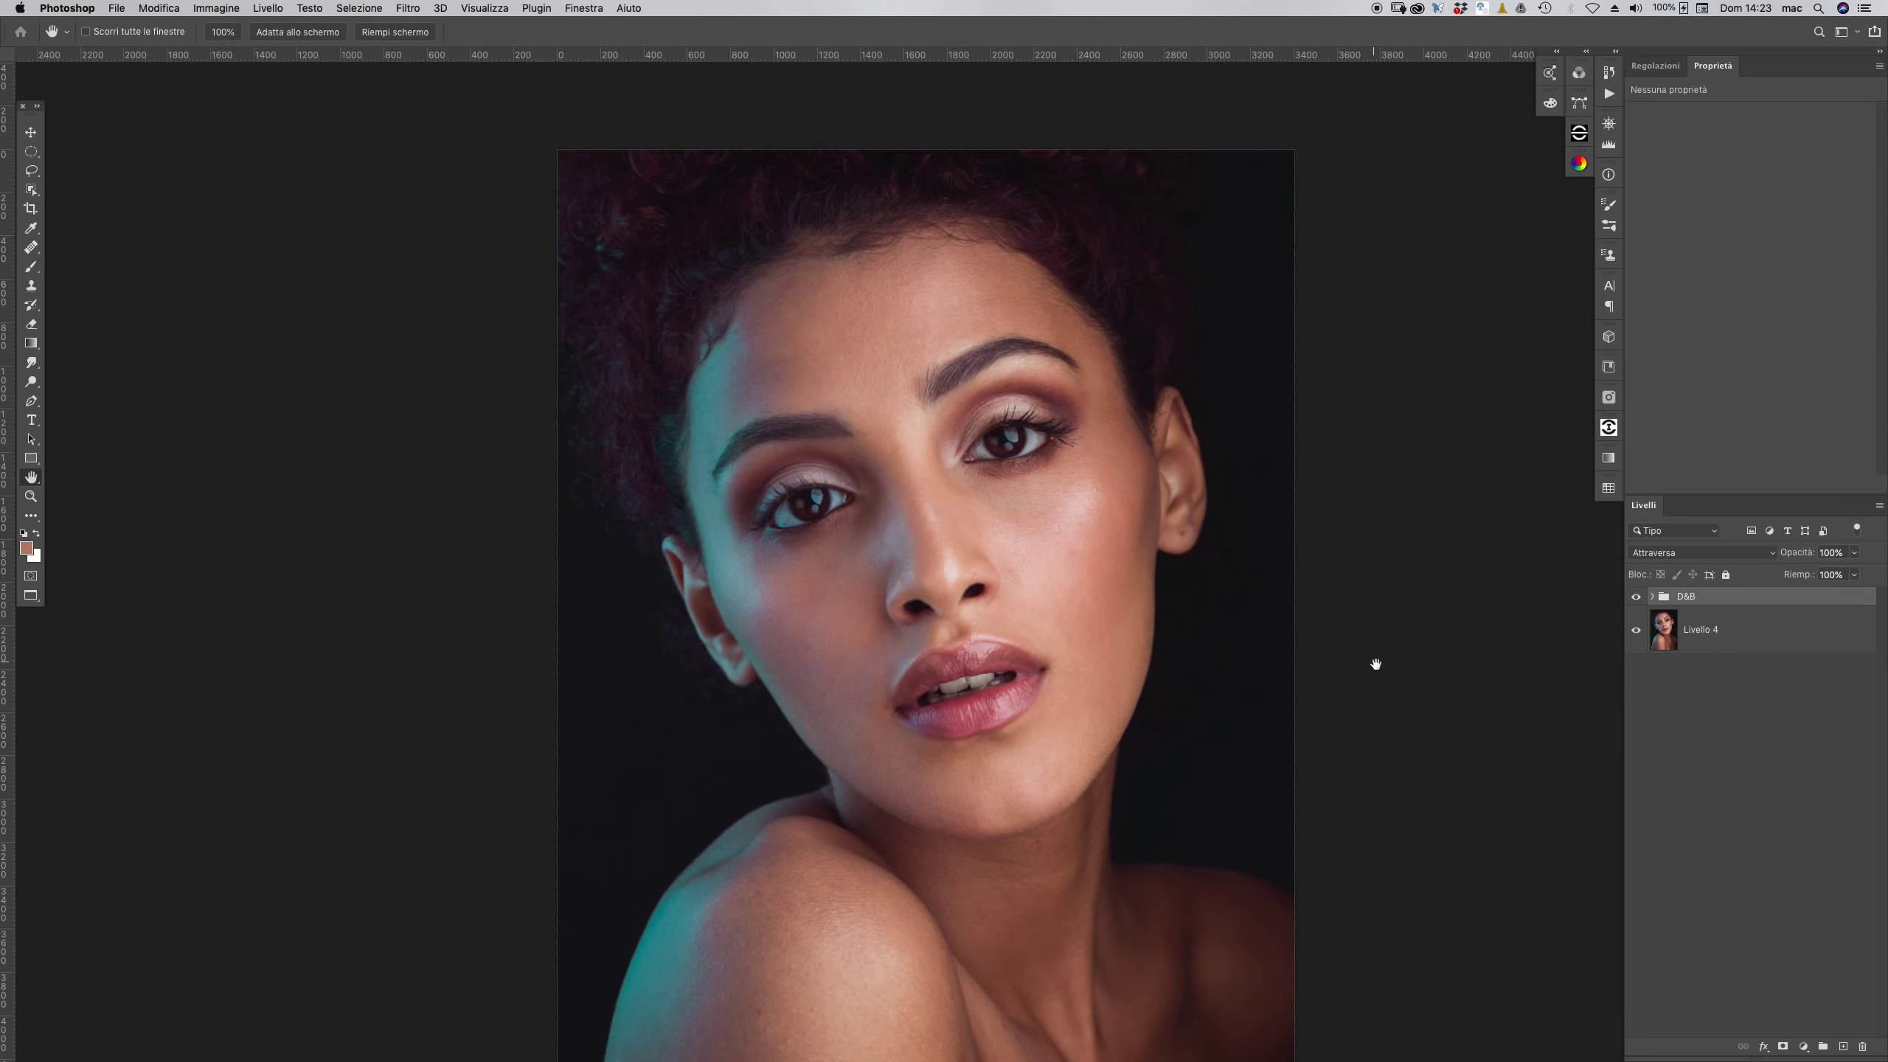
{"action": "scroll", "coordinate": [981, 559], "scroll_direction": "down", "scroll_amount": 3, "text": "alt"}
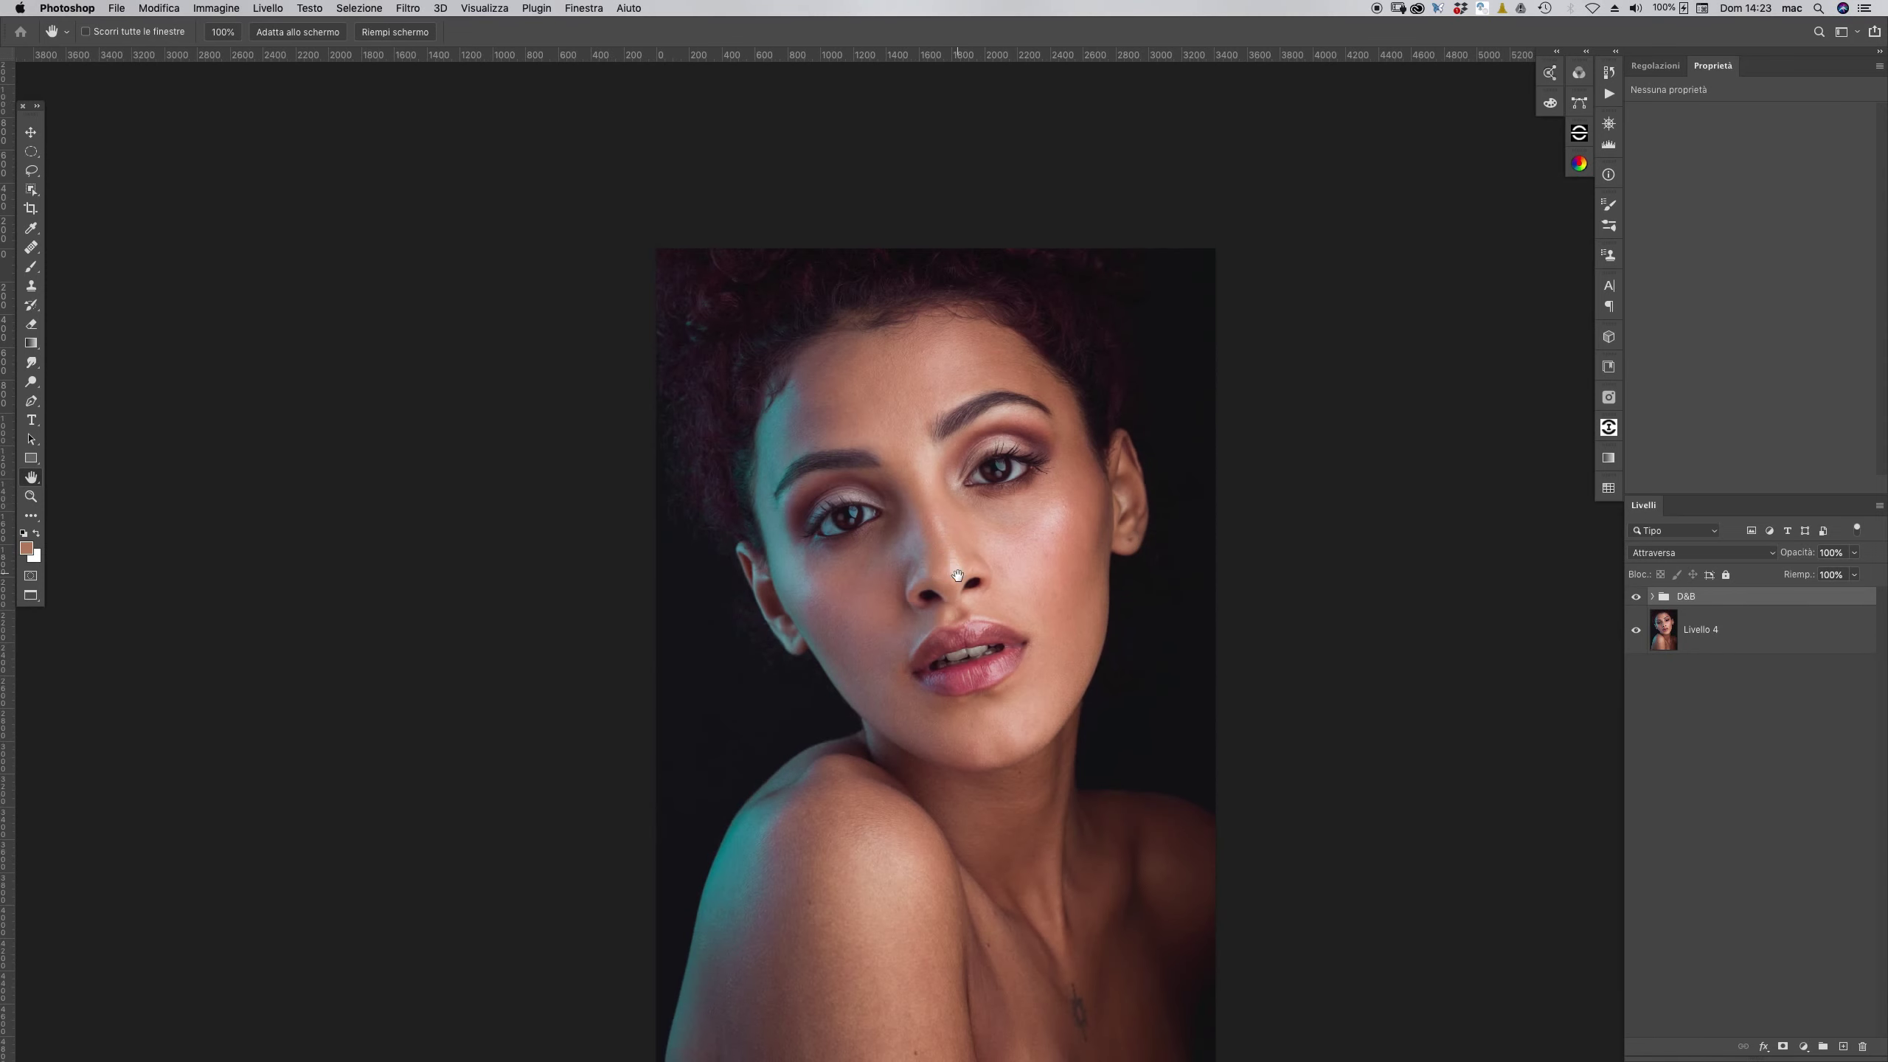
{"action": "scroll", "coordinate": [947, 604], "scroll_direction": "down", "scroll_amount": 2}
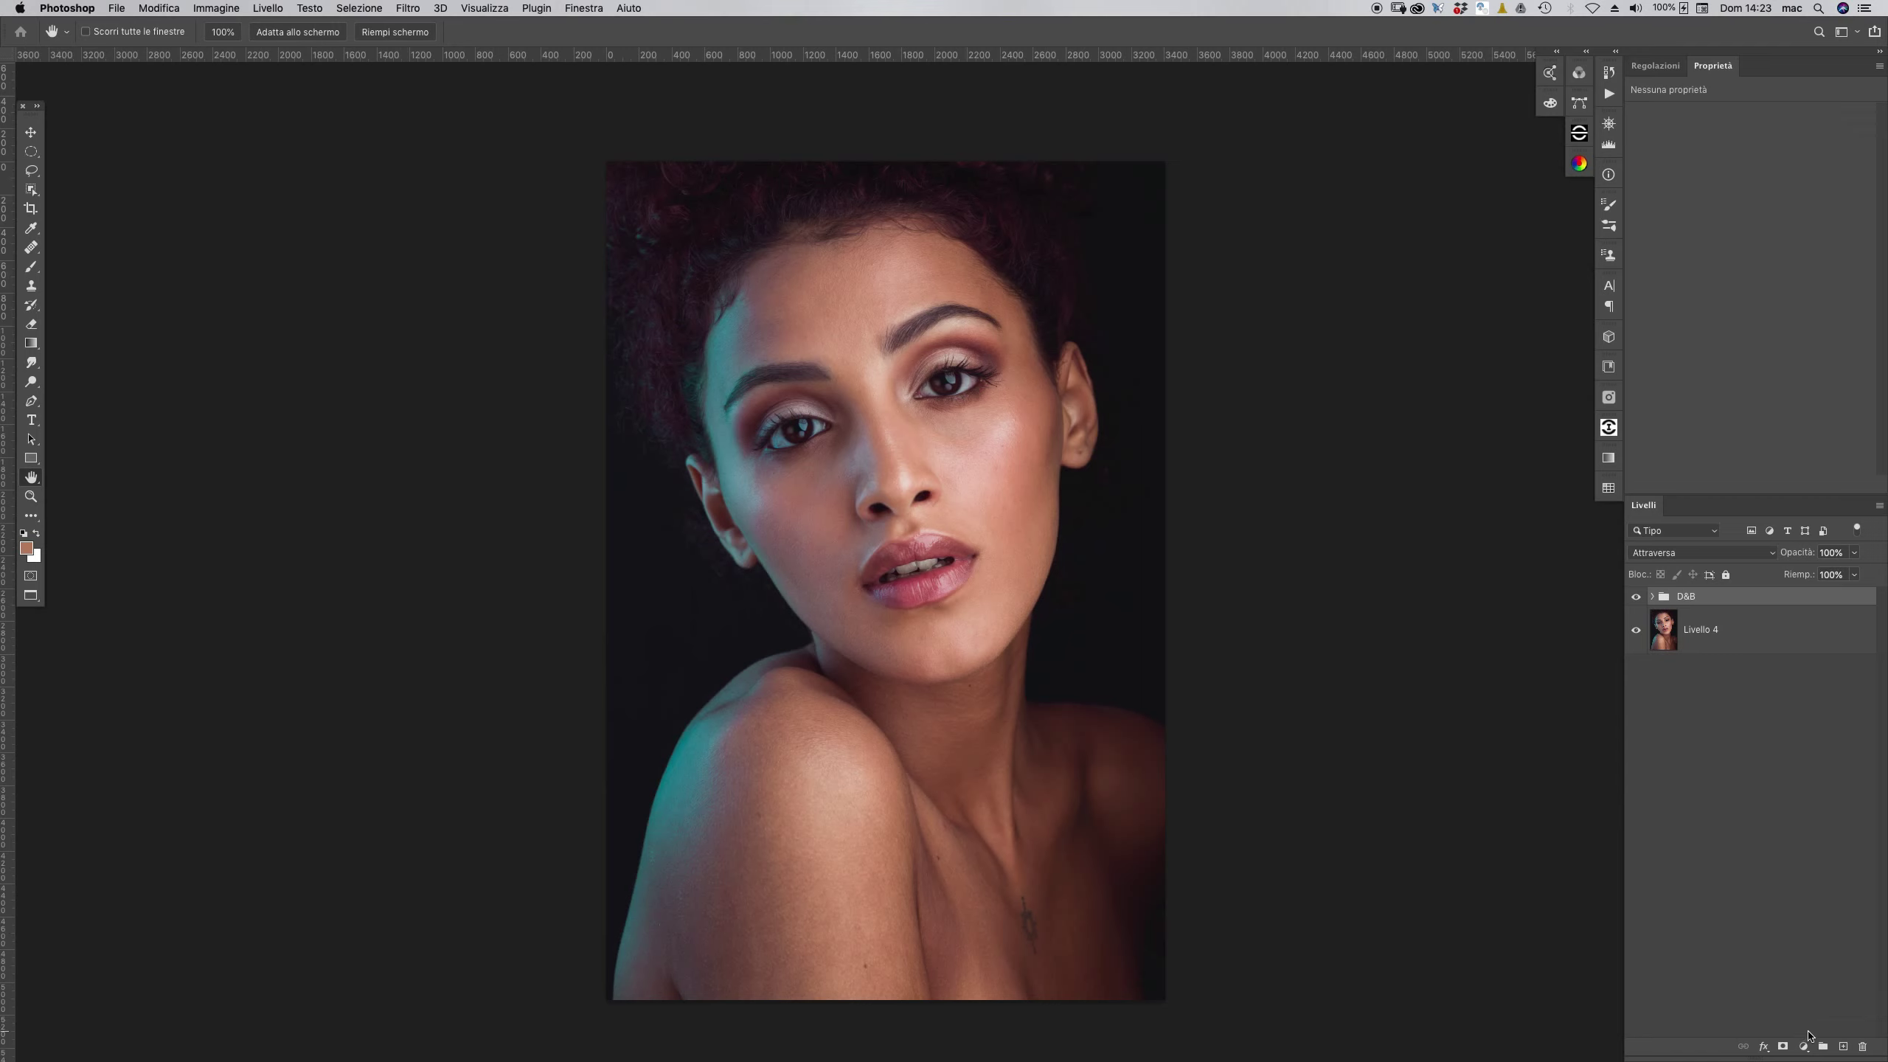
{"action": "left_click", "coordinate": [1656, 66]}
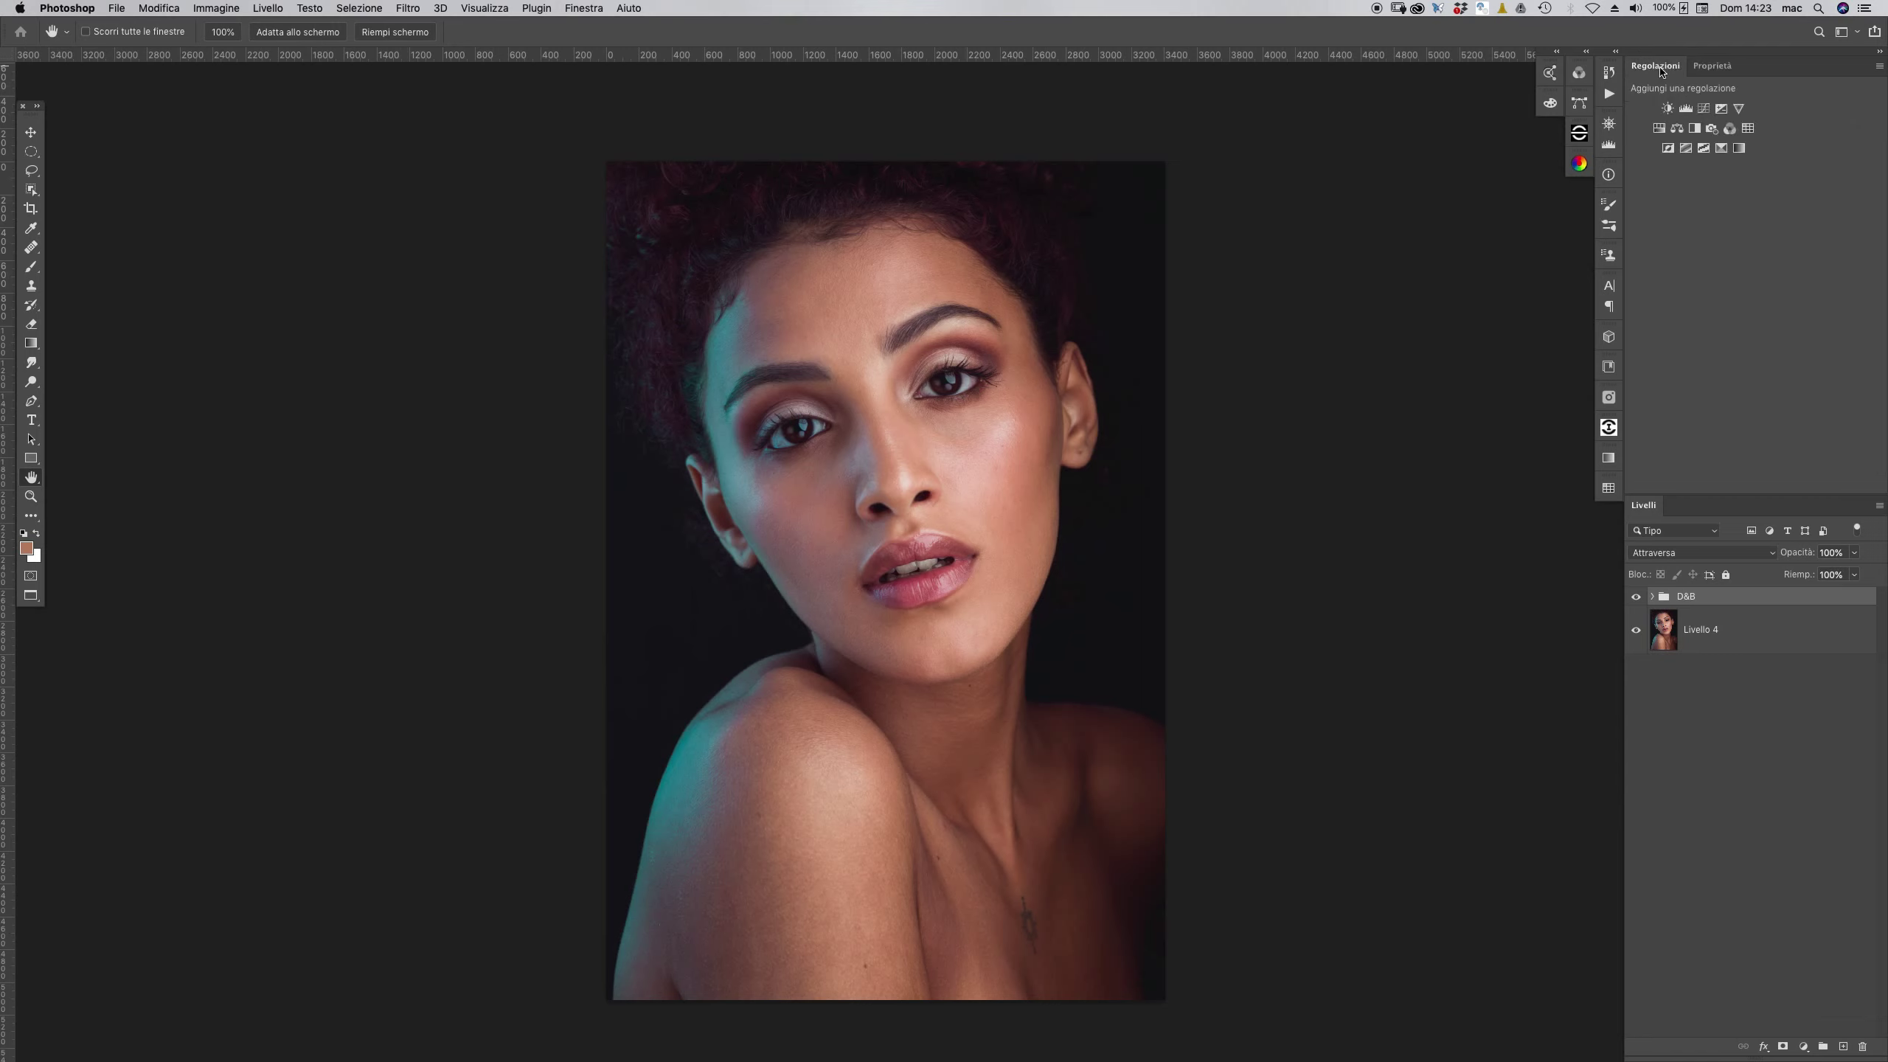
{"action": "left_click", "coordinate": [1696, 128]}
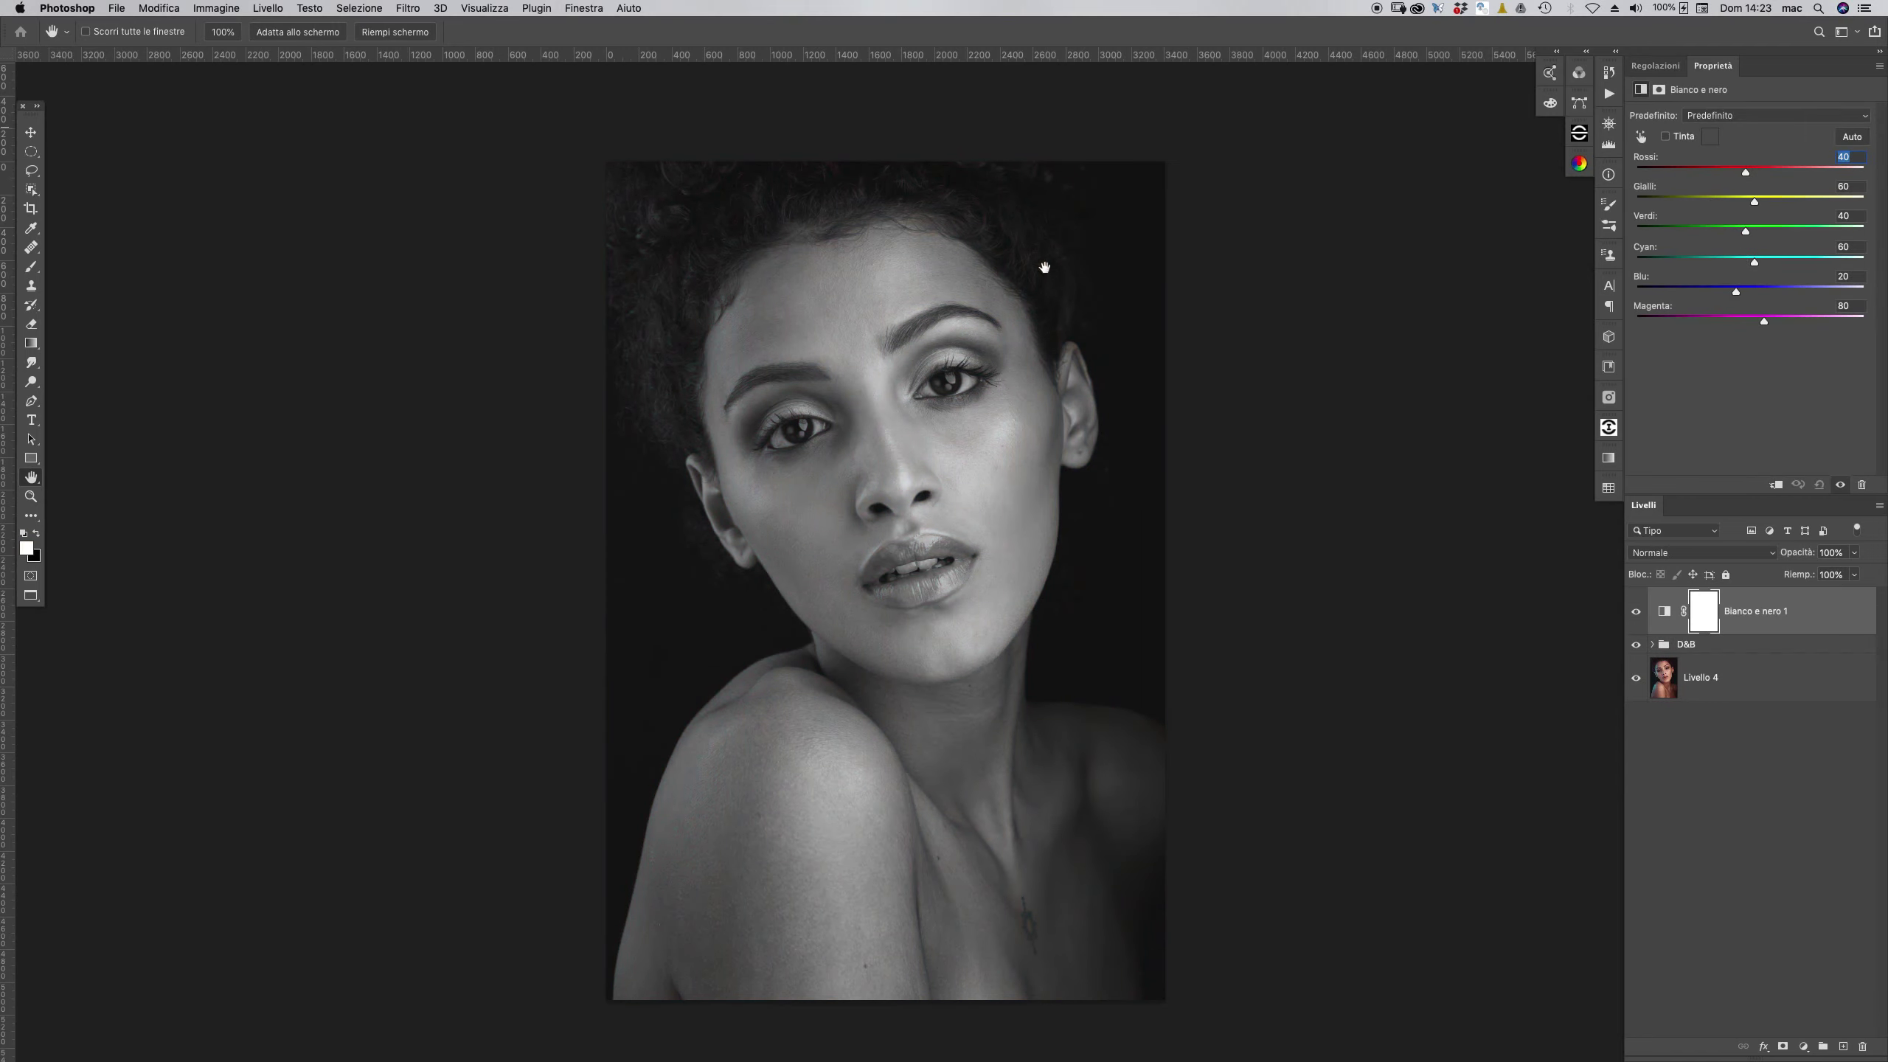
{"action": "left_click_drag", "start_coordinate": [1740, 168], "coordinate": [1716, 170]}
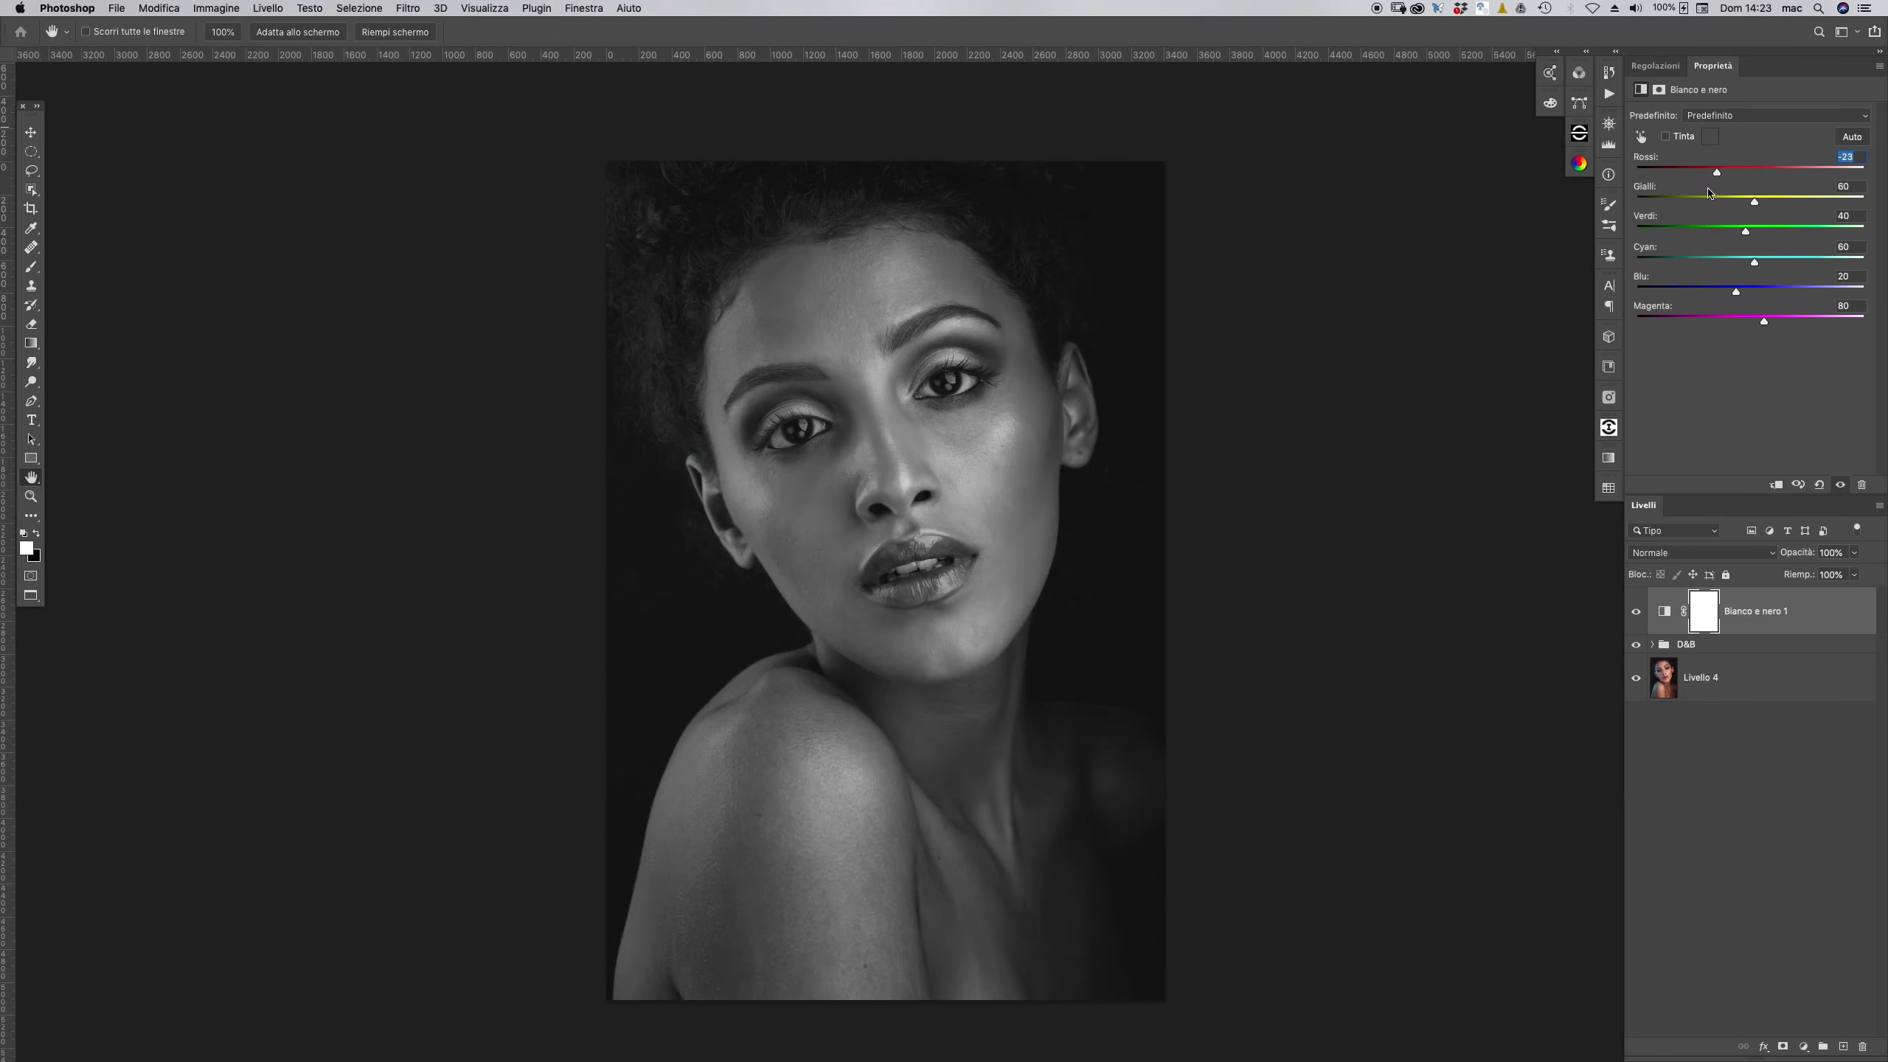
{"action": "mouse_move", "coordinate": [1716, 172]}
{"action": "left_mouse_down"}
{"action": "mouse_move", "coordinate": [1701, 171]}
{"action": "mouse_move", "coordinate": [1758, 203]}
{"action": "left_mouse_up"}
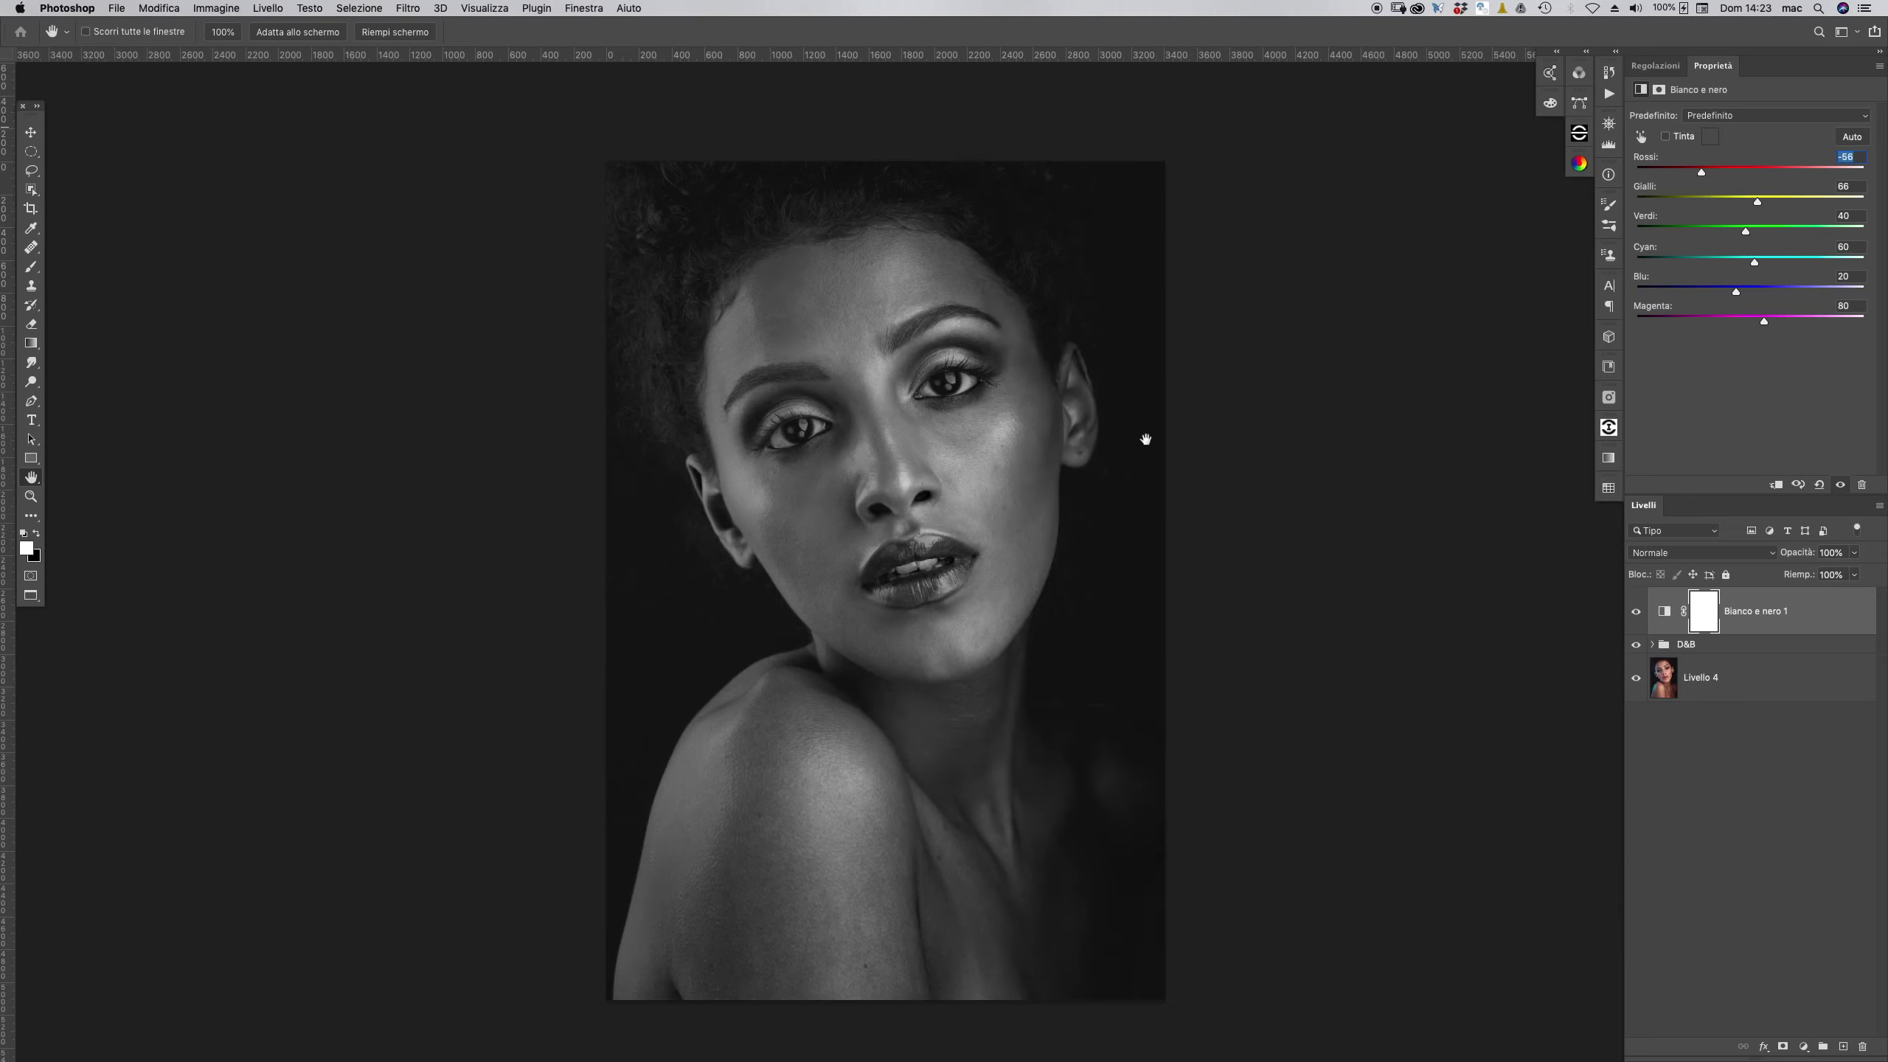
{"action": "left_click", "coordinate": [1638, 612]}
{"action": "left_click", "coordinate": [1636, 612]}
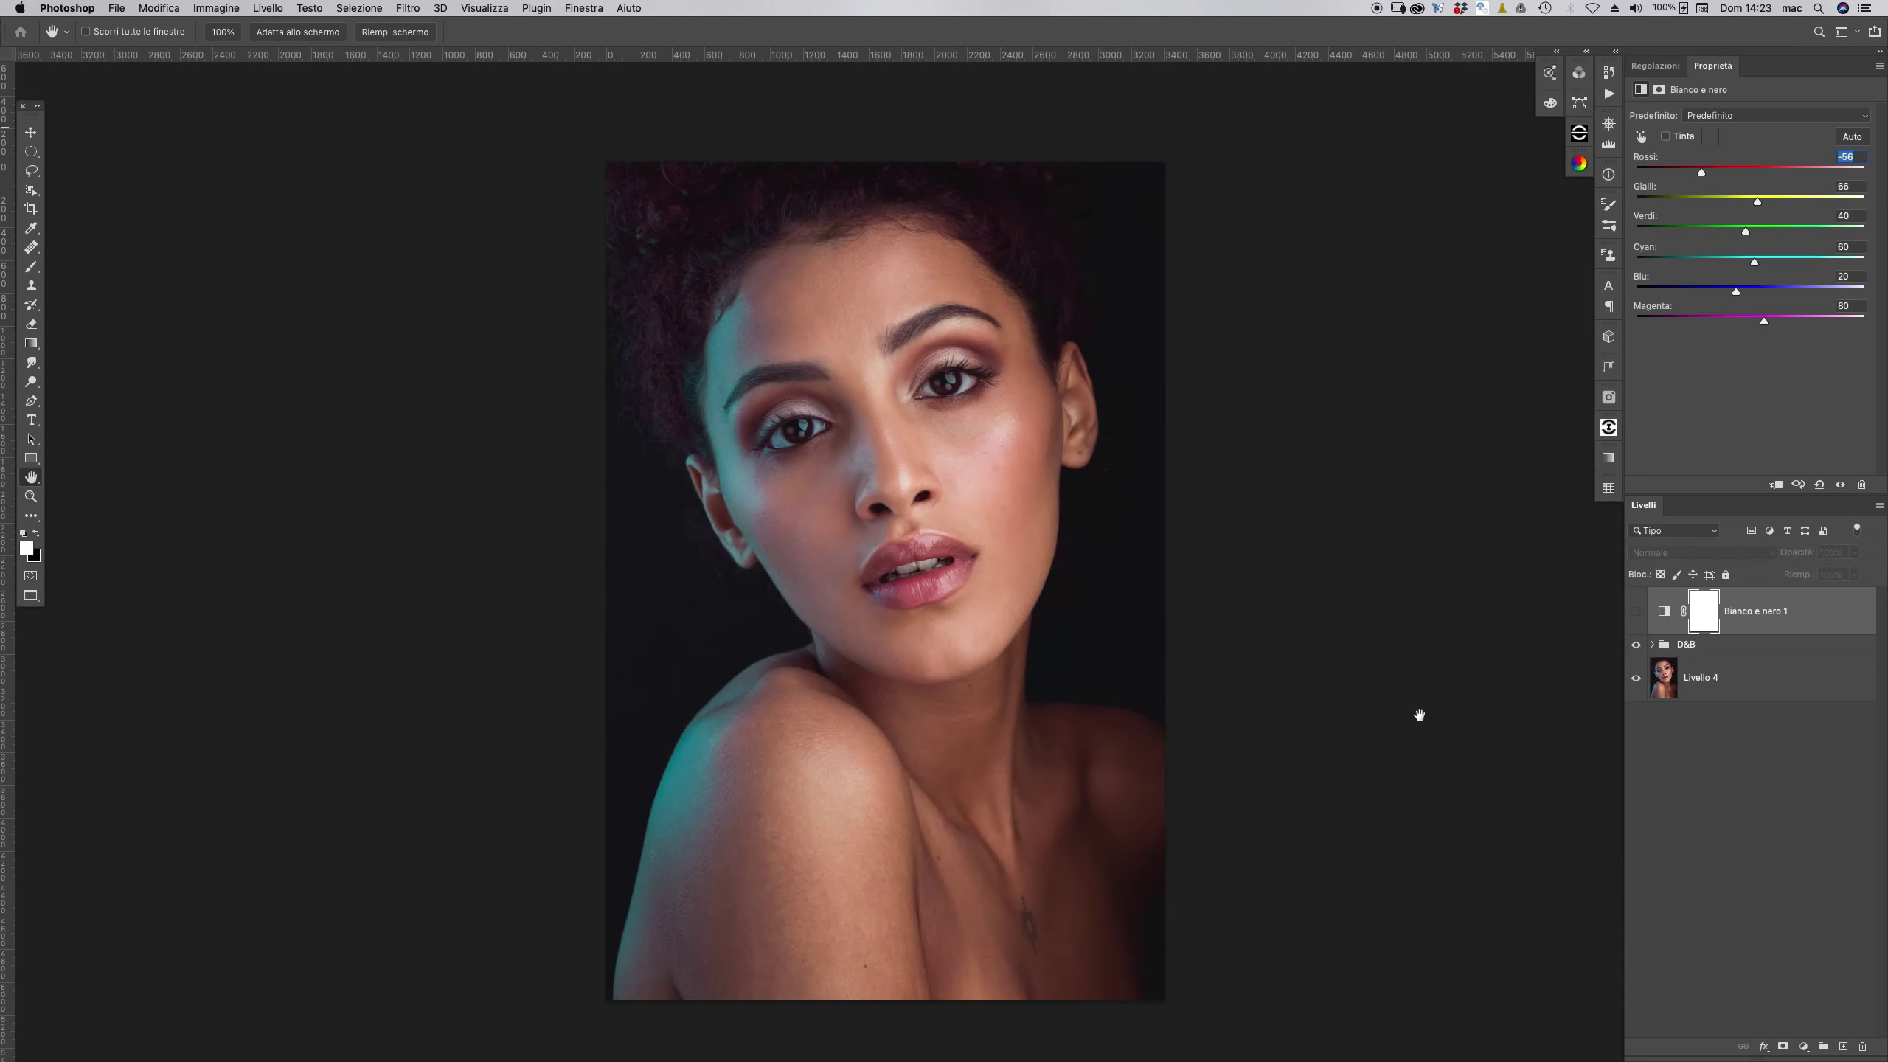
{"action": "key", "text": "Return"}
{"action": "key", "text": "Delete"}
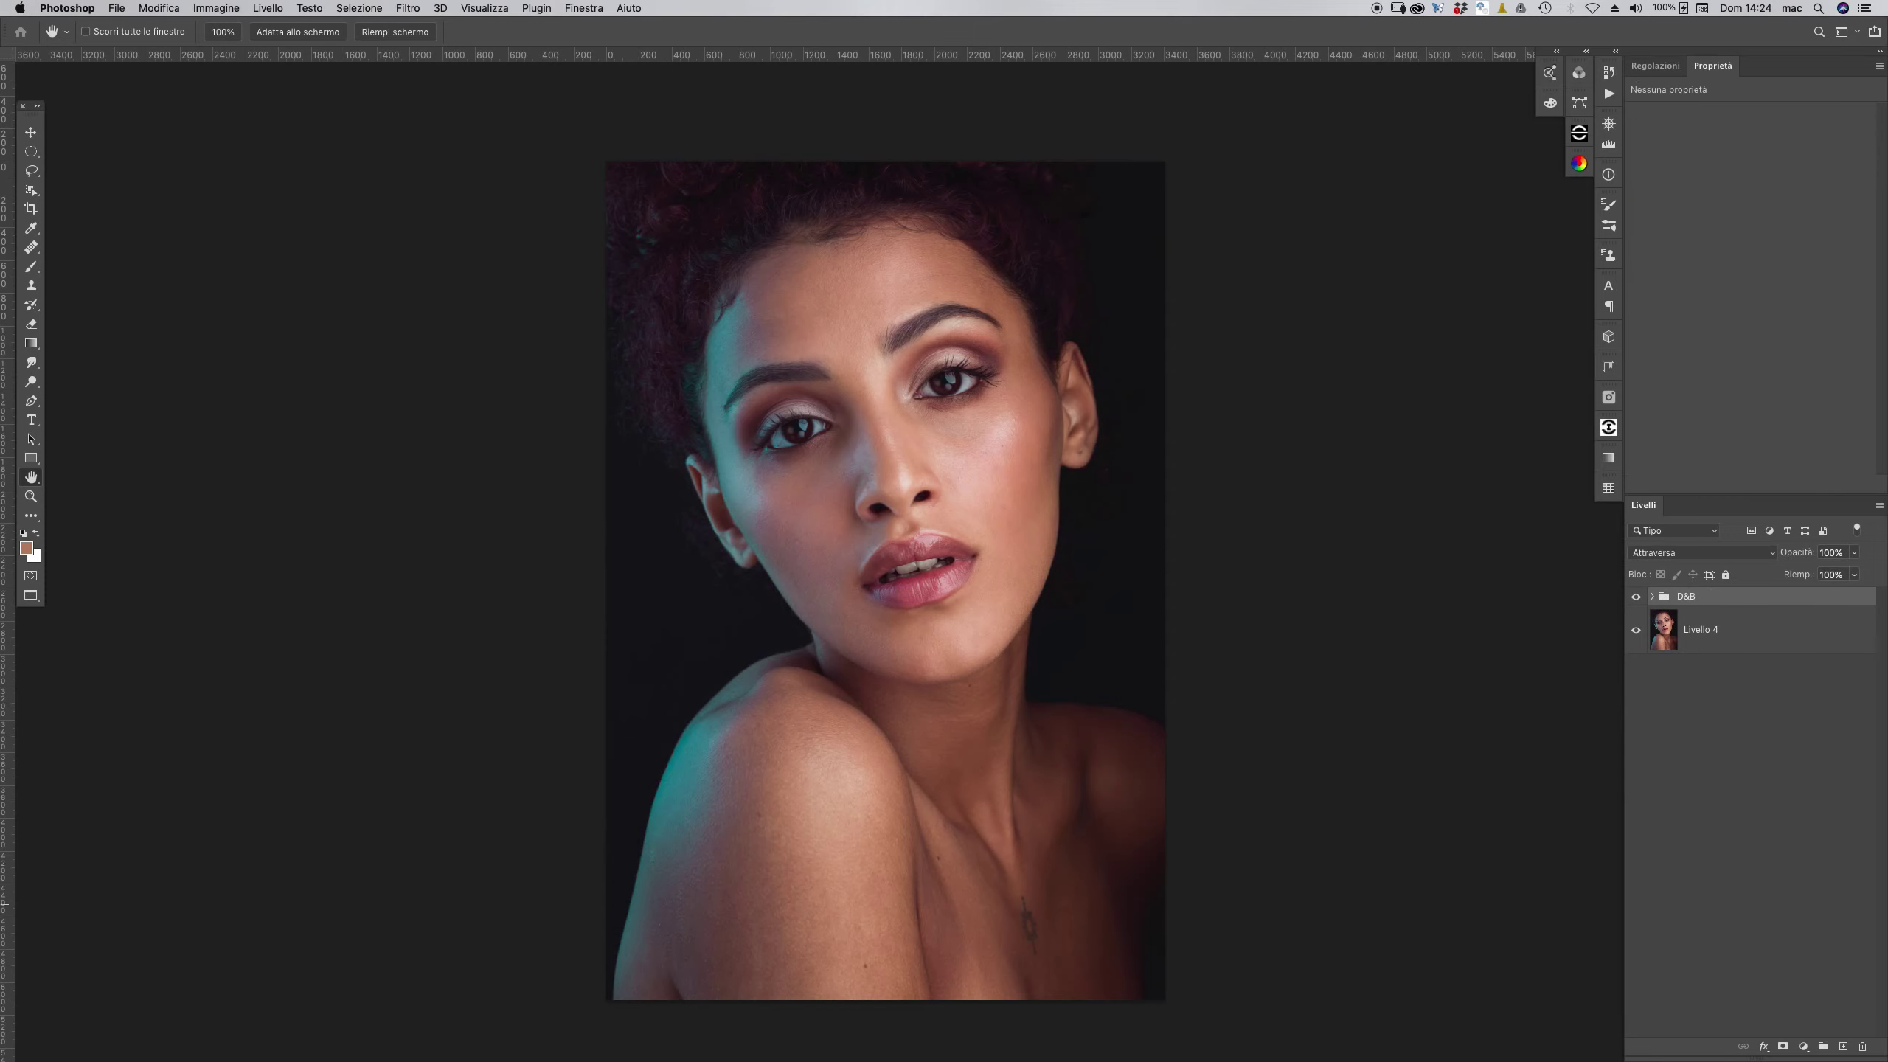
- Add a Solid Color fill of sampled neutral grey in Colore blend mode
{"action": "left_click", "coordinate": [1803, 1047]}
{"action": "left_click", "coordinate": [1770, 764]}
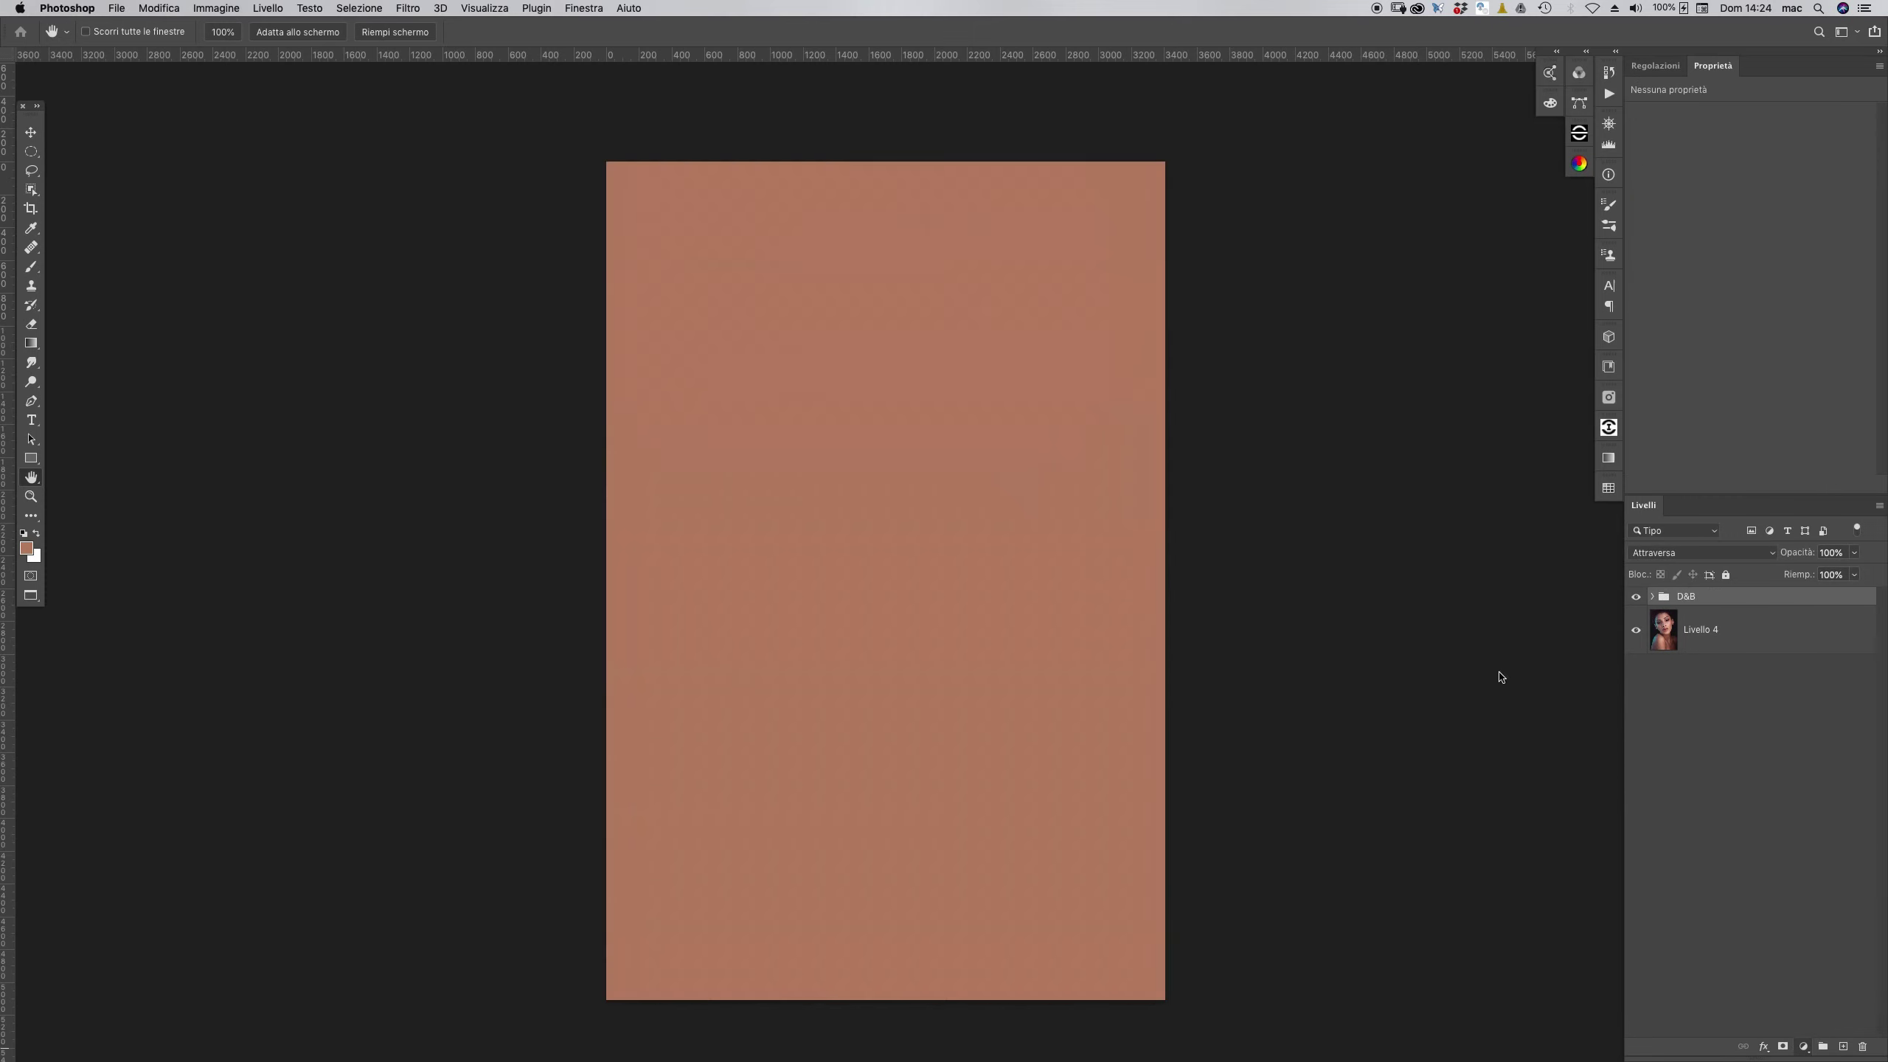
{"action": "mouse_move", "coordinate": [654, 307]}
{"action": "left_mouse_down"}
{"action": "mouse_move", "coordinate": [650, 252]}
{"action": "mouse_move", "coordinate": [615, 283]}
{"action": "mouse_move", "coordinate": [573, 413]}
{"action": "mouse_move", "coordinate": [595, 177]}
{"action": "mouse_move", "coordinate": [551, 448]}
{"action": "mouse_move", "coordinate": [611, 93]}
{"action": "mouse_move", "coordinate": [535, 409]}
{"action": "mouse_move", "coordinate": [557, 329]}
{"action": "mouse_move", "coordinate": [536, 300]}
{"action": "mouse_move", "coordinate": [543, 261]}
{"action": "mouse_move", "coordinate": [552, 307]}
{"action": "mouse_move", "coordinate": [503, 353]}
{"action": "mouse_move", "coordinate": [497, 286]}
{"action": "mouse_move", "coordinate": [498, 303]}
{"action": "mouse_move", "coordinate": [559, 251]}
{"action": "left_mouse_up"}
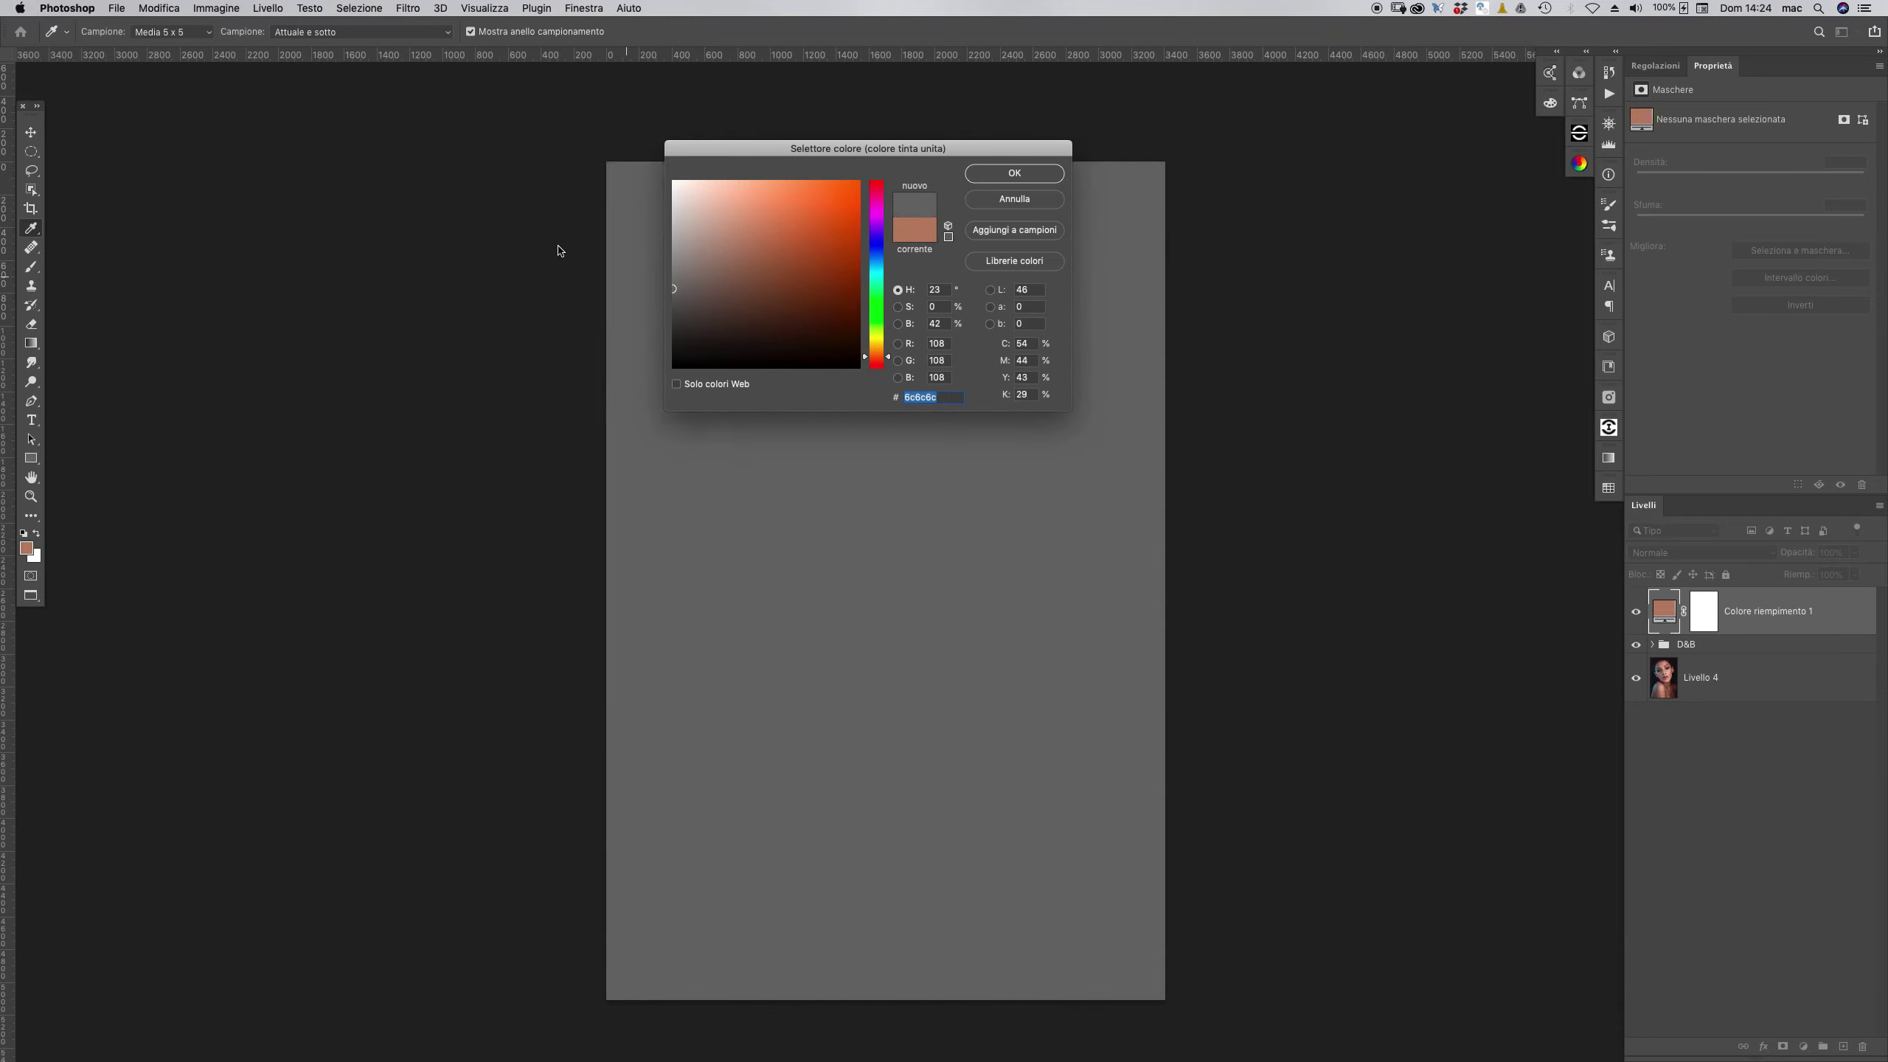
{"action": "left_click", "coordinate": [1008, 173]}
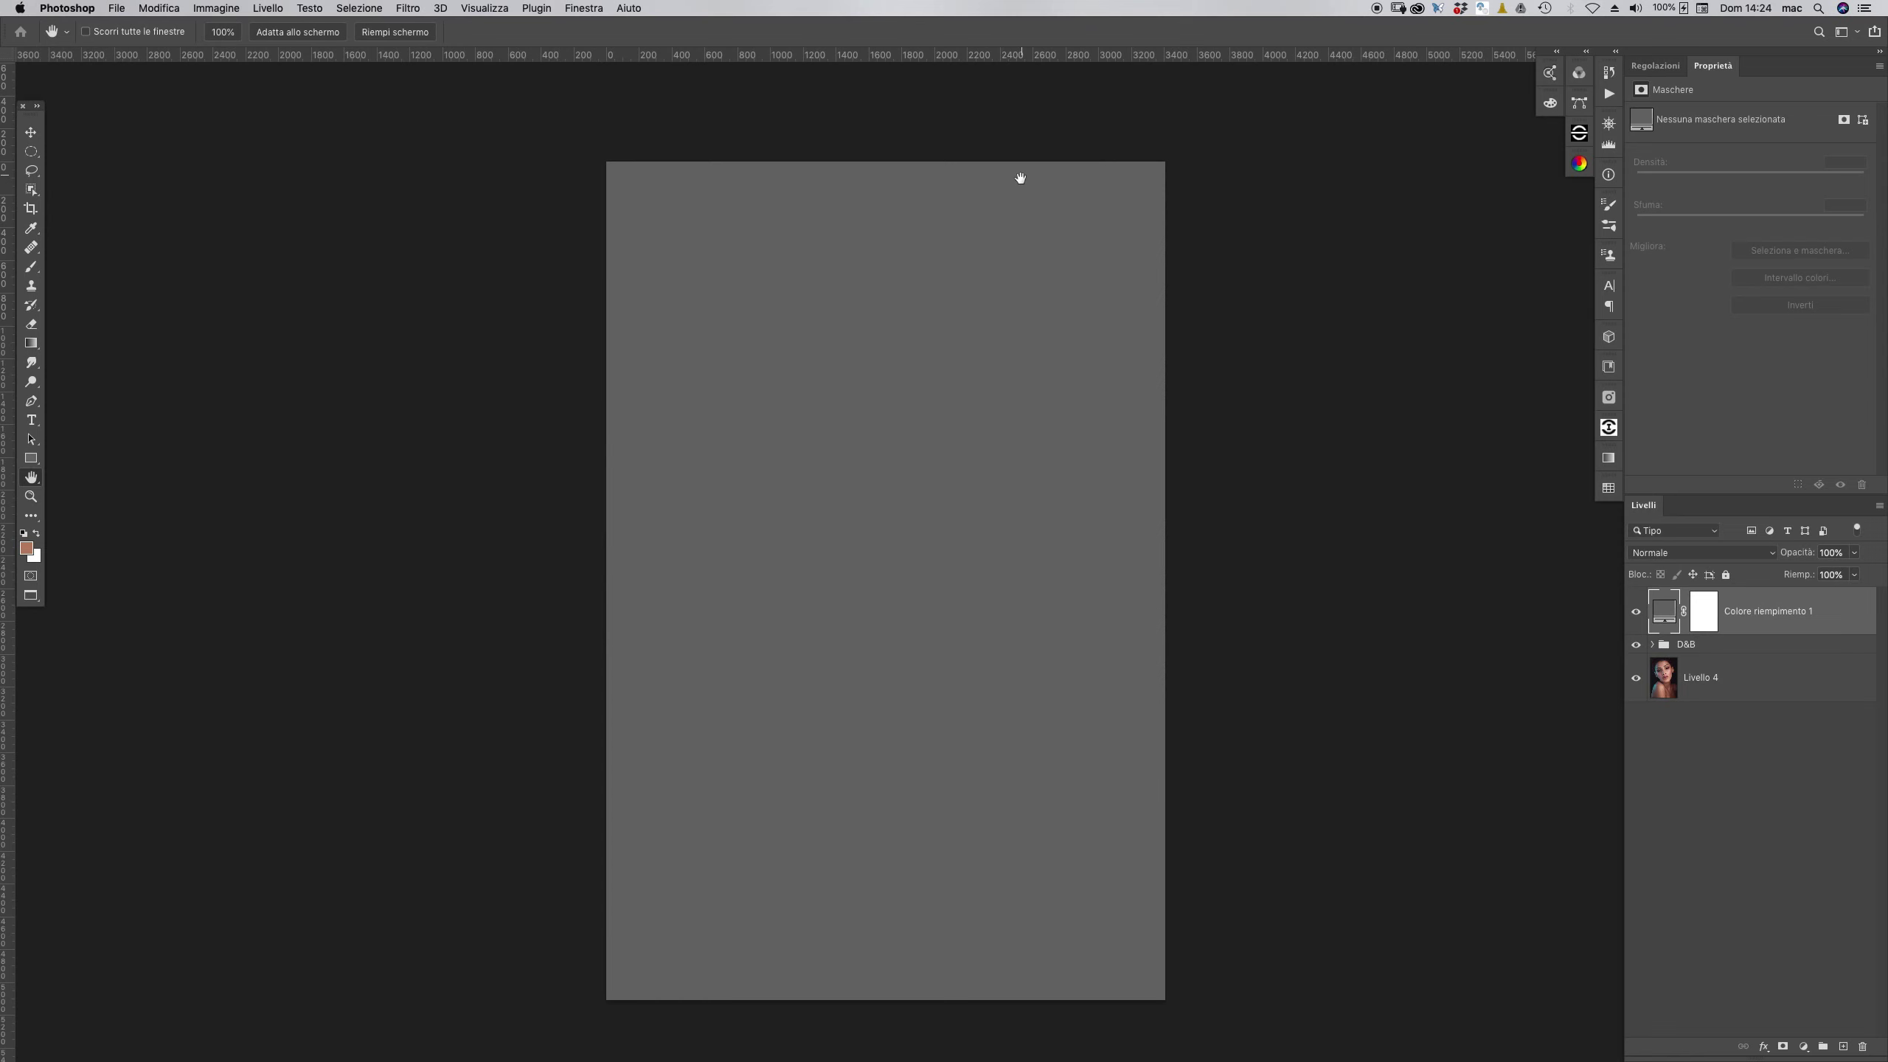
{"action": "left_click", "coordinate": [1692, 553]}
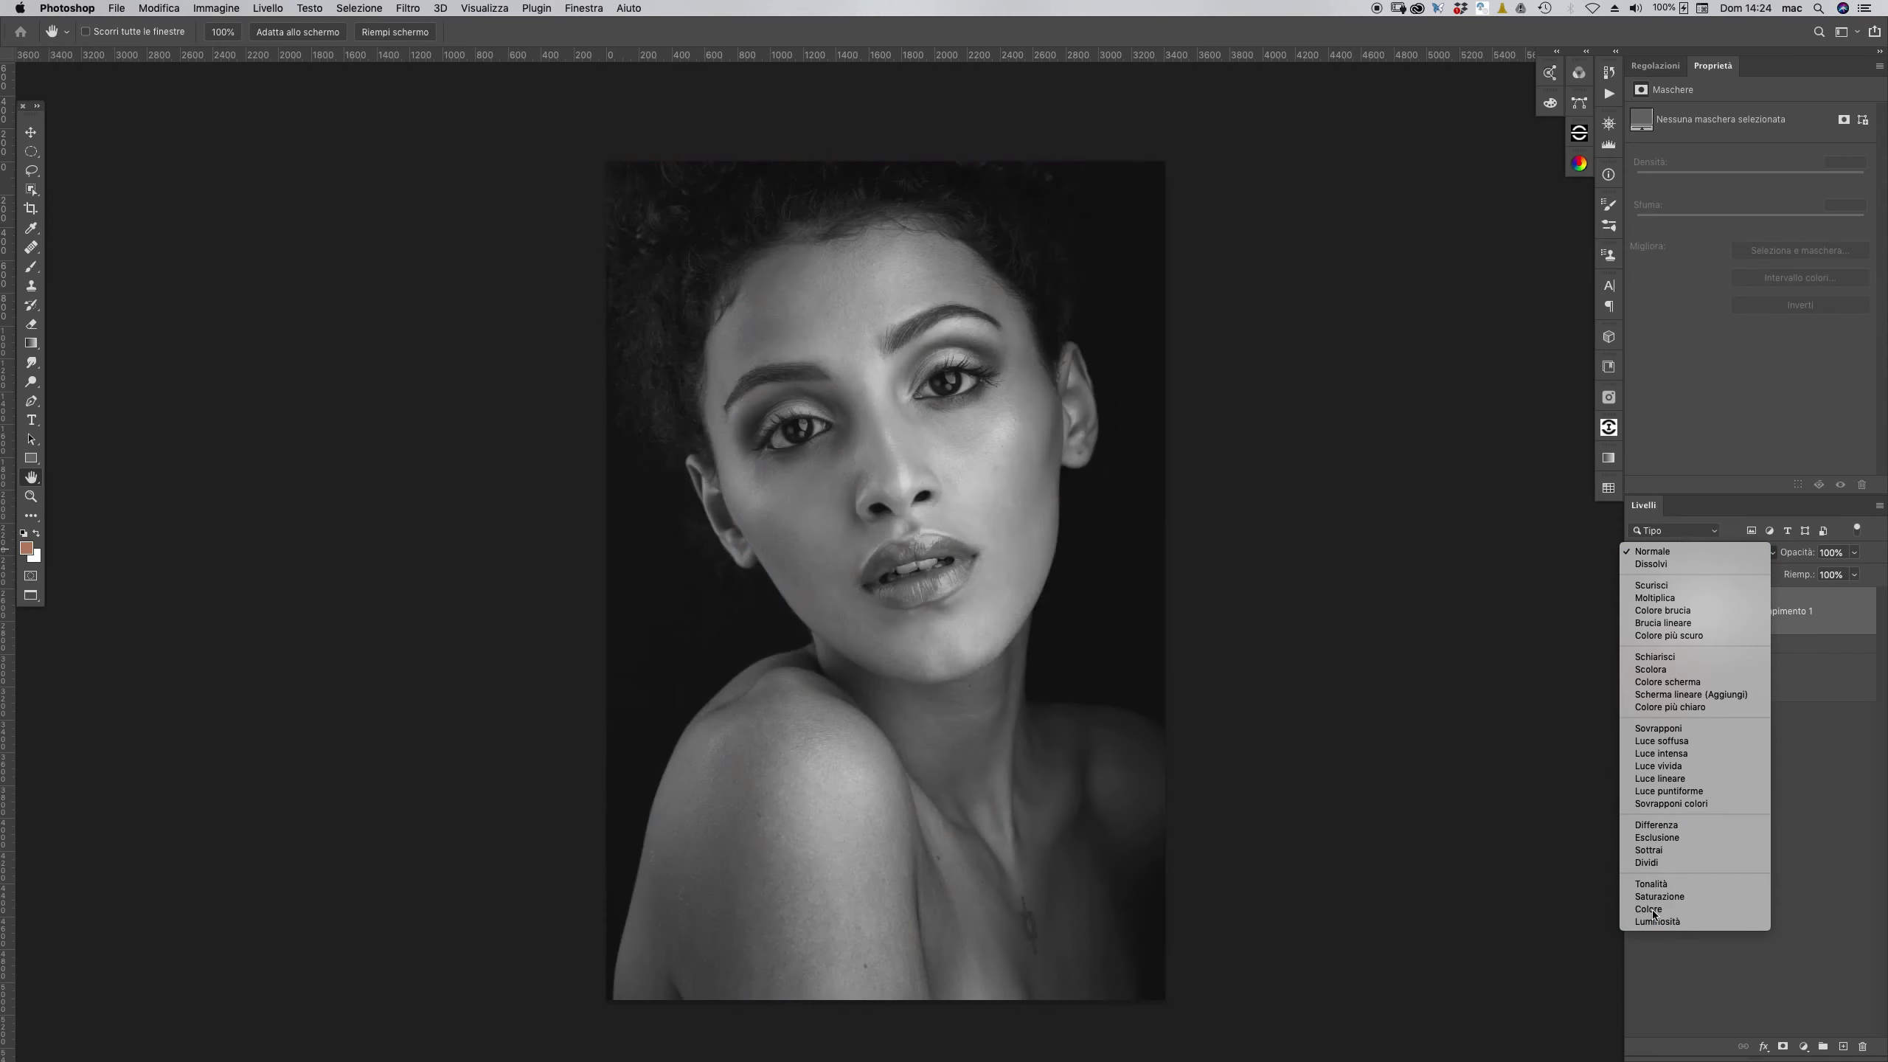
{"action": "left_click", "coordinate": [1648, 909]}
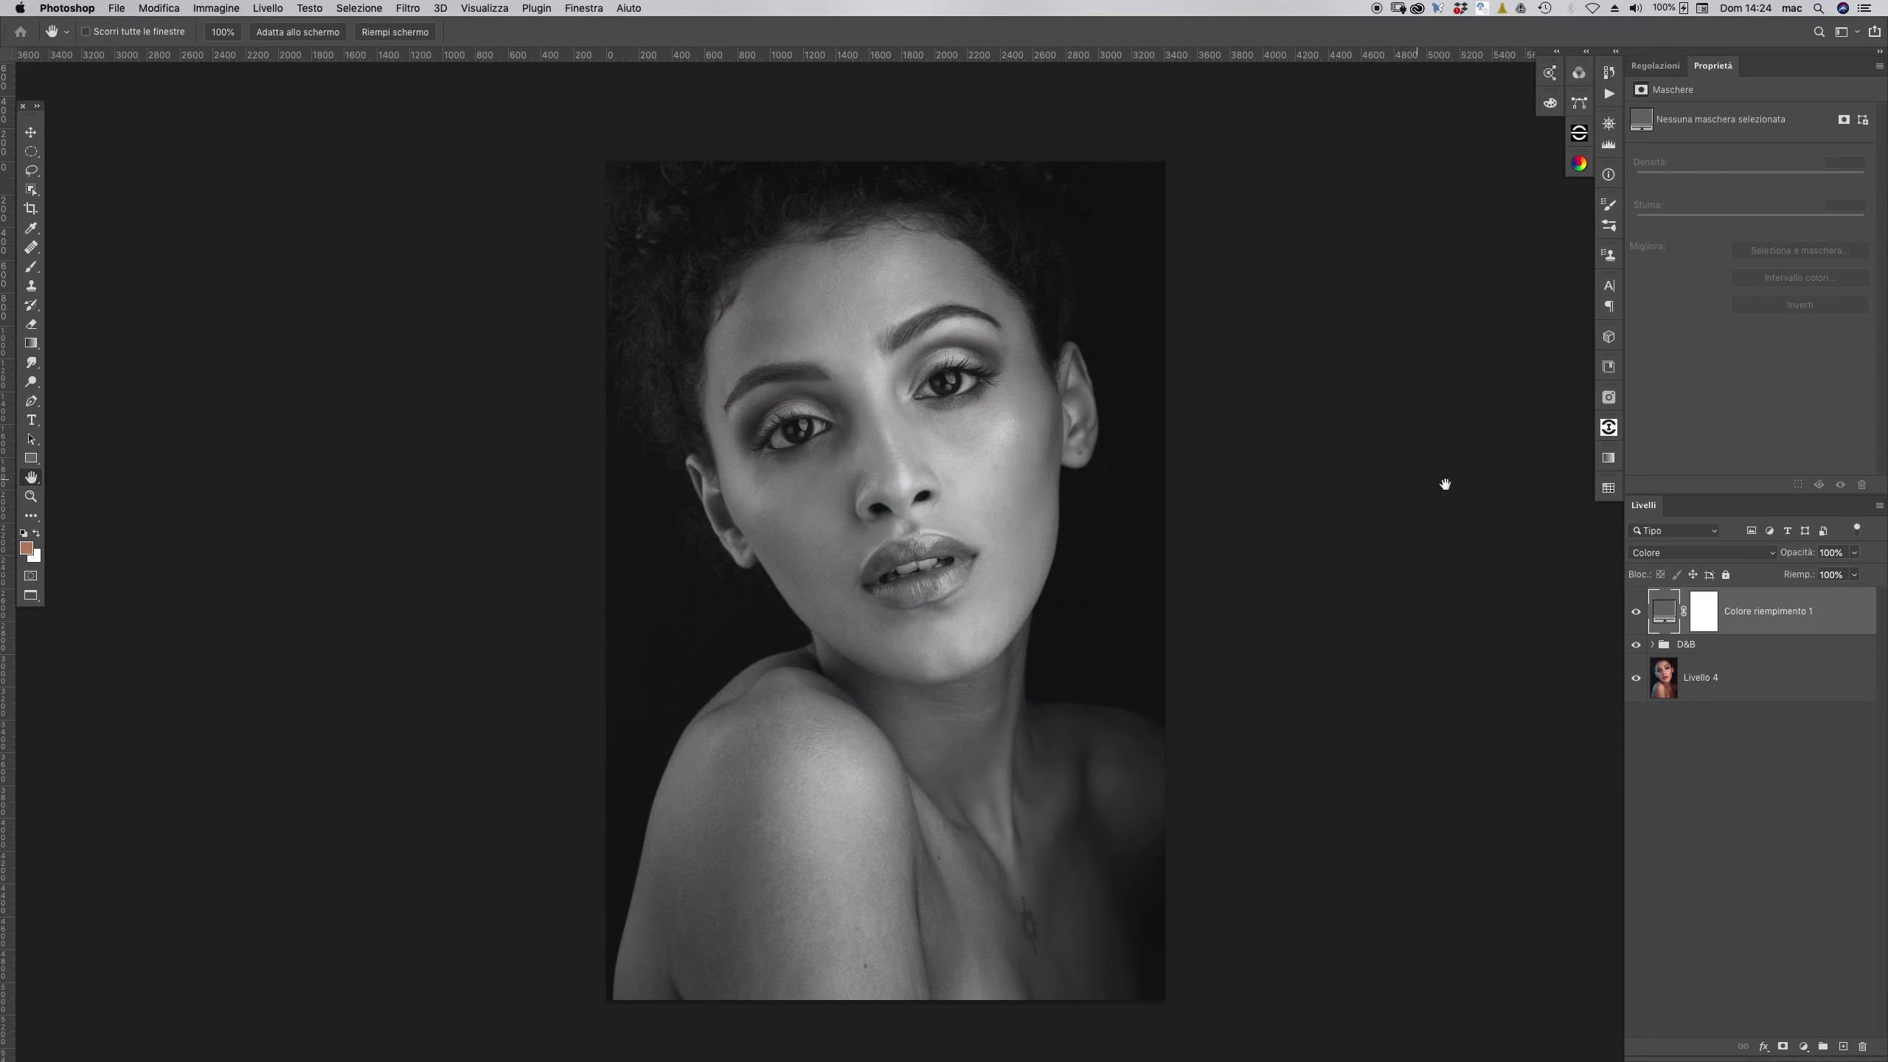
- Add a Curves layer above D&B and shape it into a gentle contrast S-curve
{"action": "left_click", "coordinate": [1792, 648]}
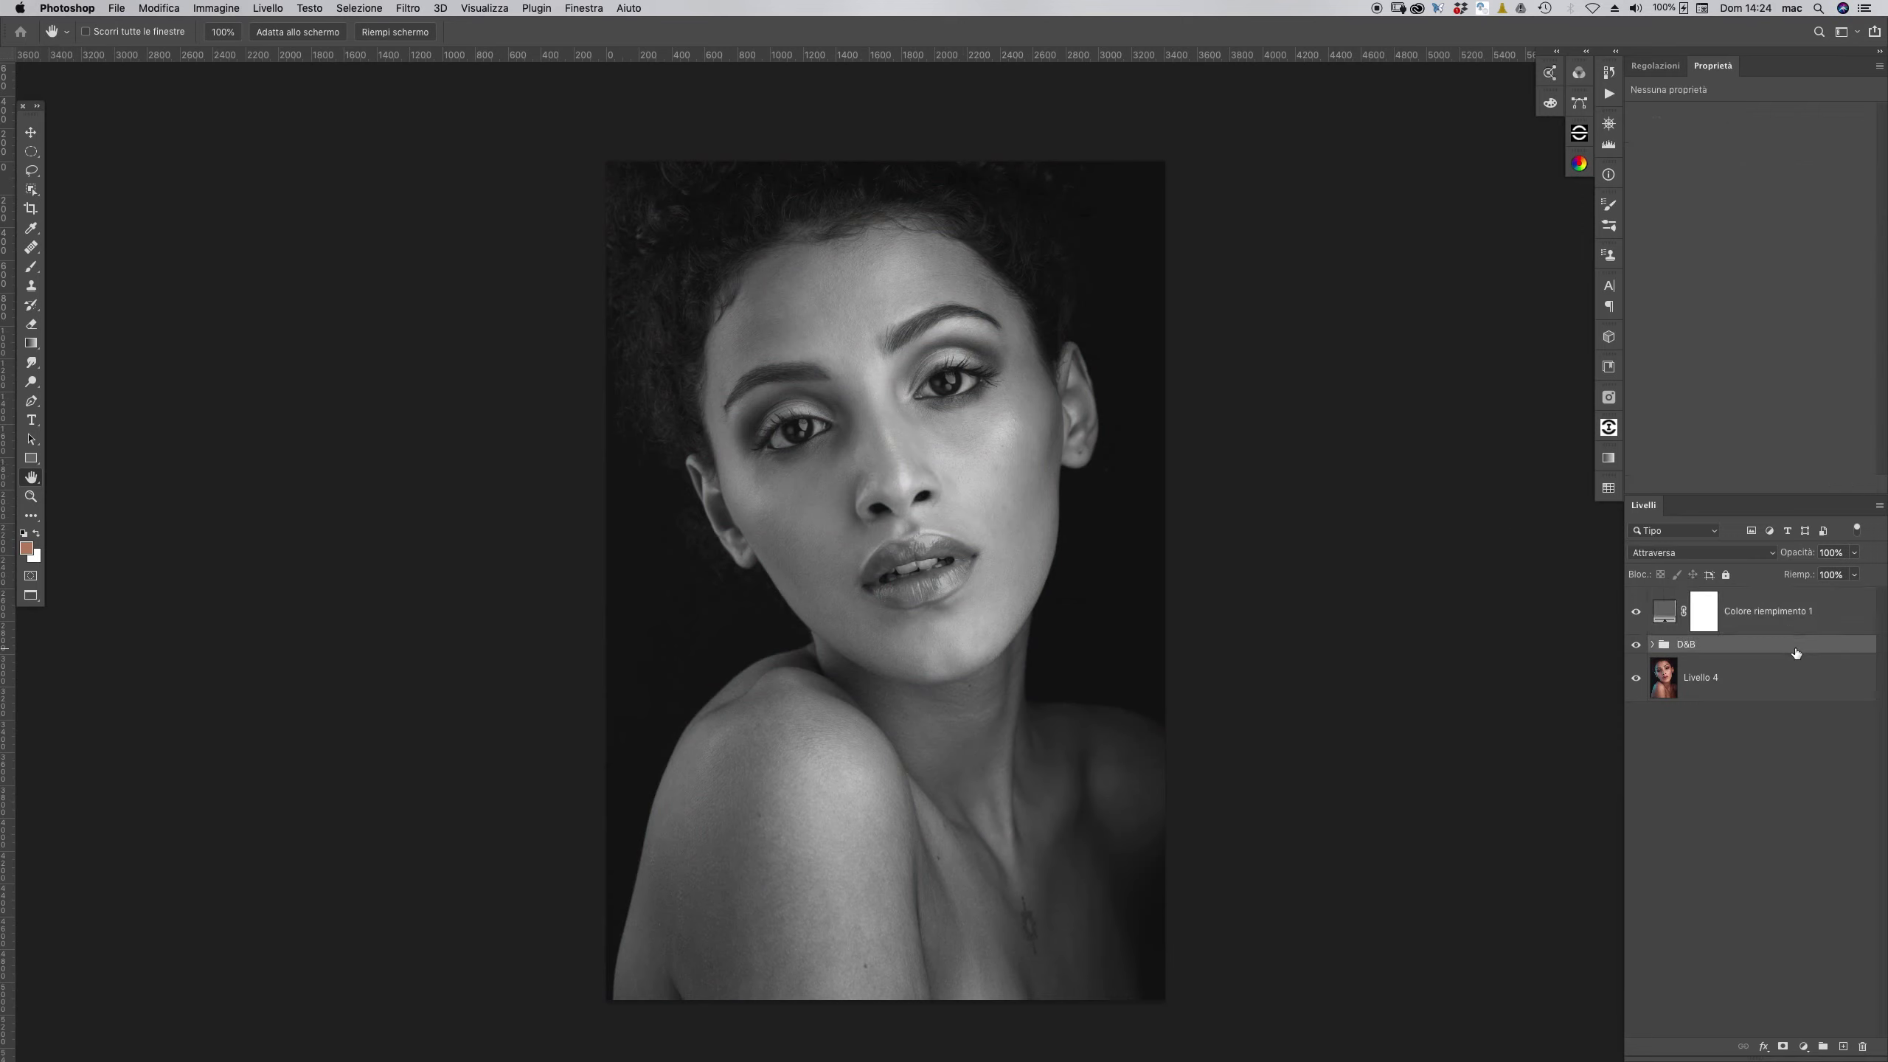
{"action": "left_click", "coordinate": [1656, 66]}
{"action": "left_click", "coordinate": [1710, 119]}
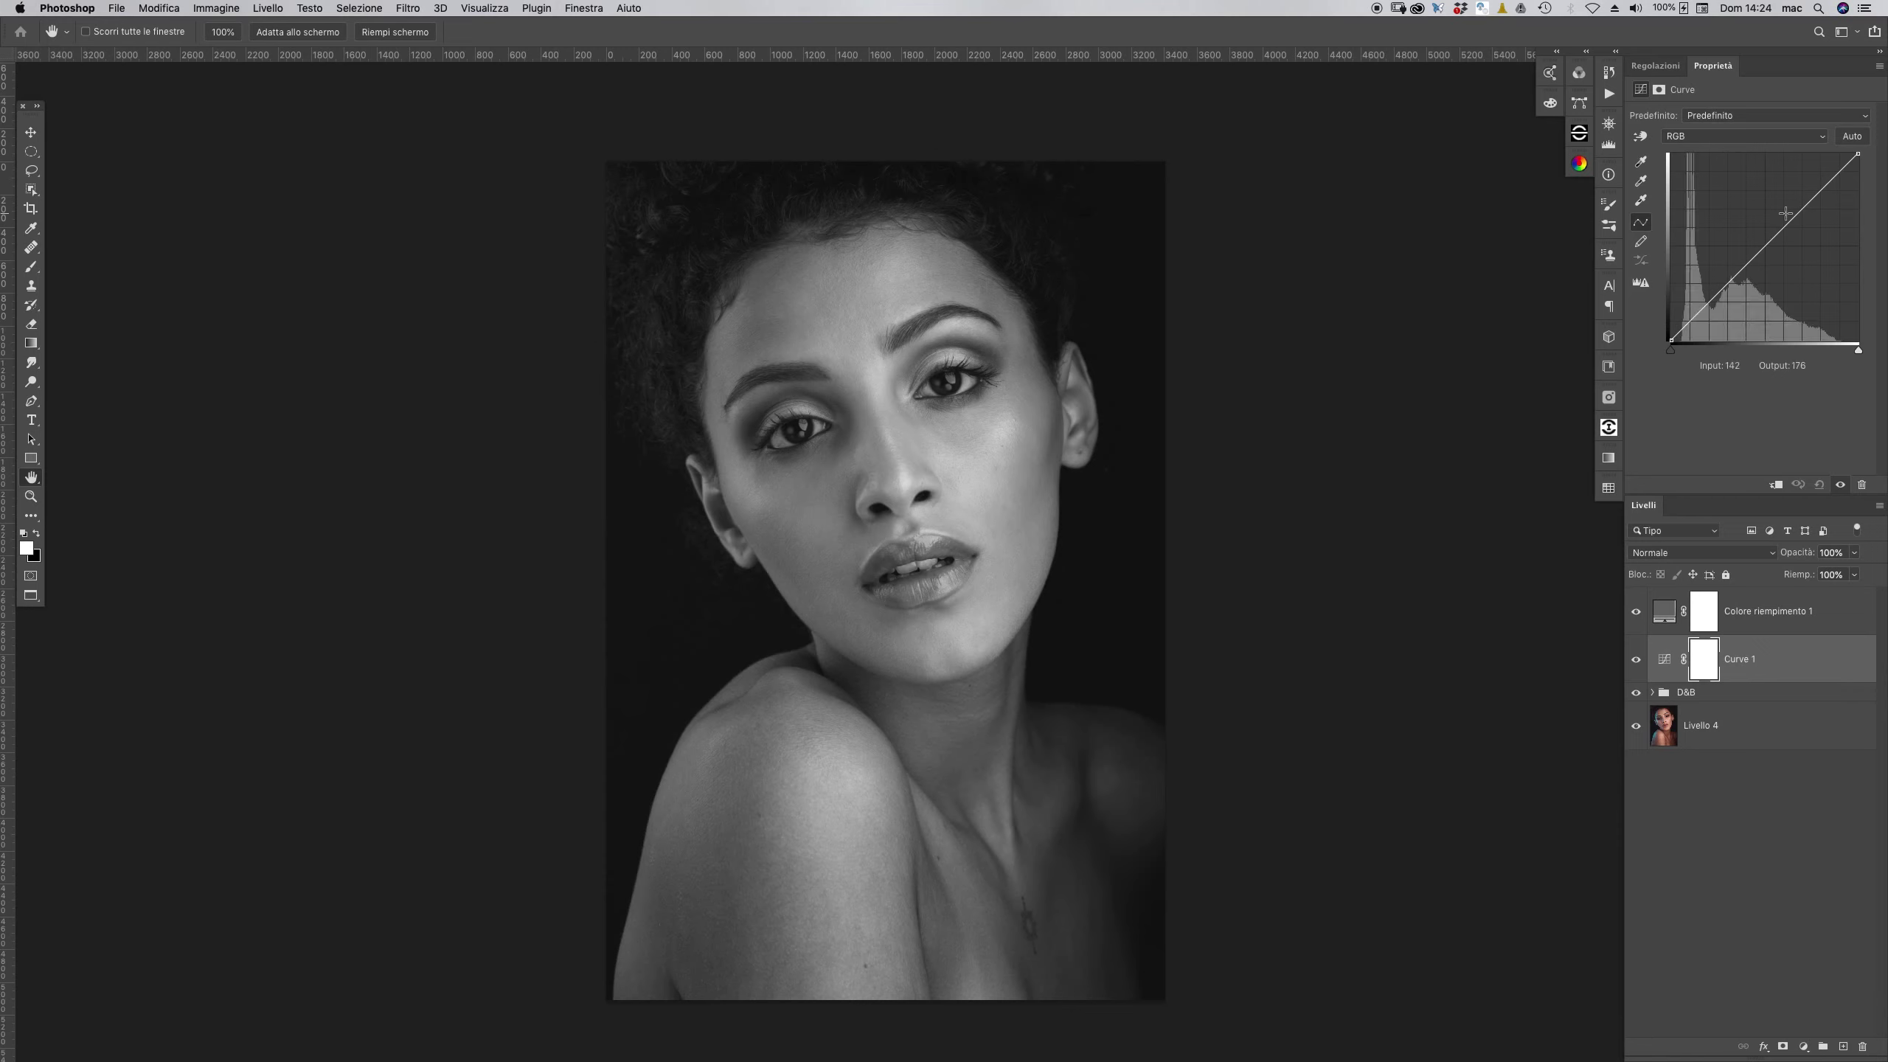
{"action": "left_click_drag", "start_coordinate": [1814, 199], "coordinate": [1815, 207]}
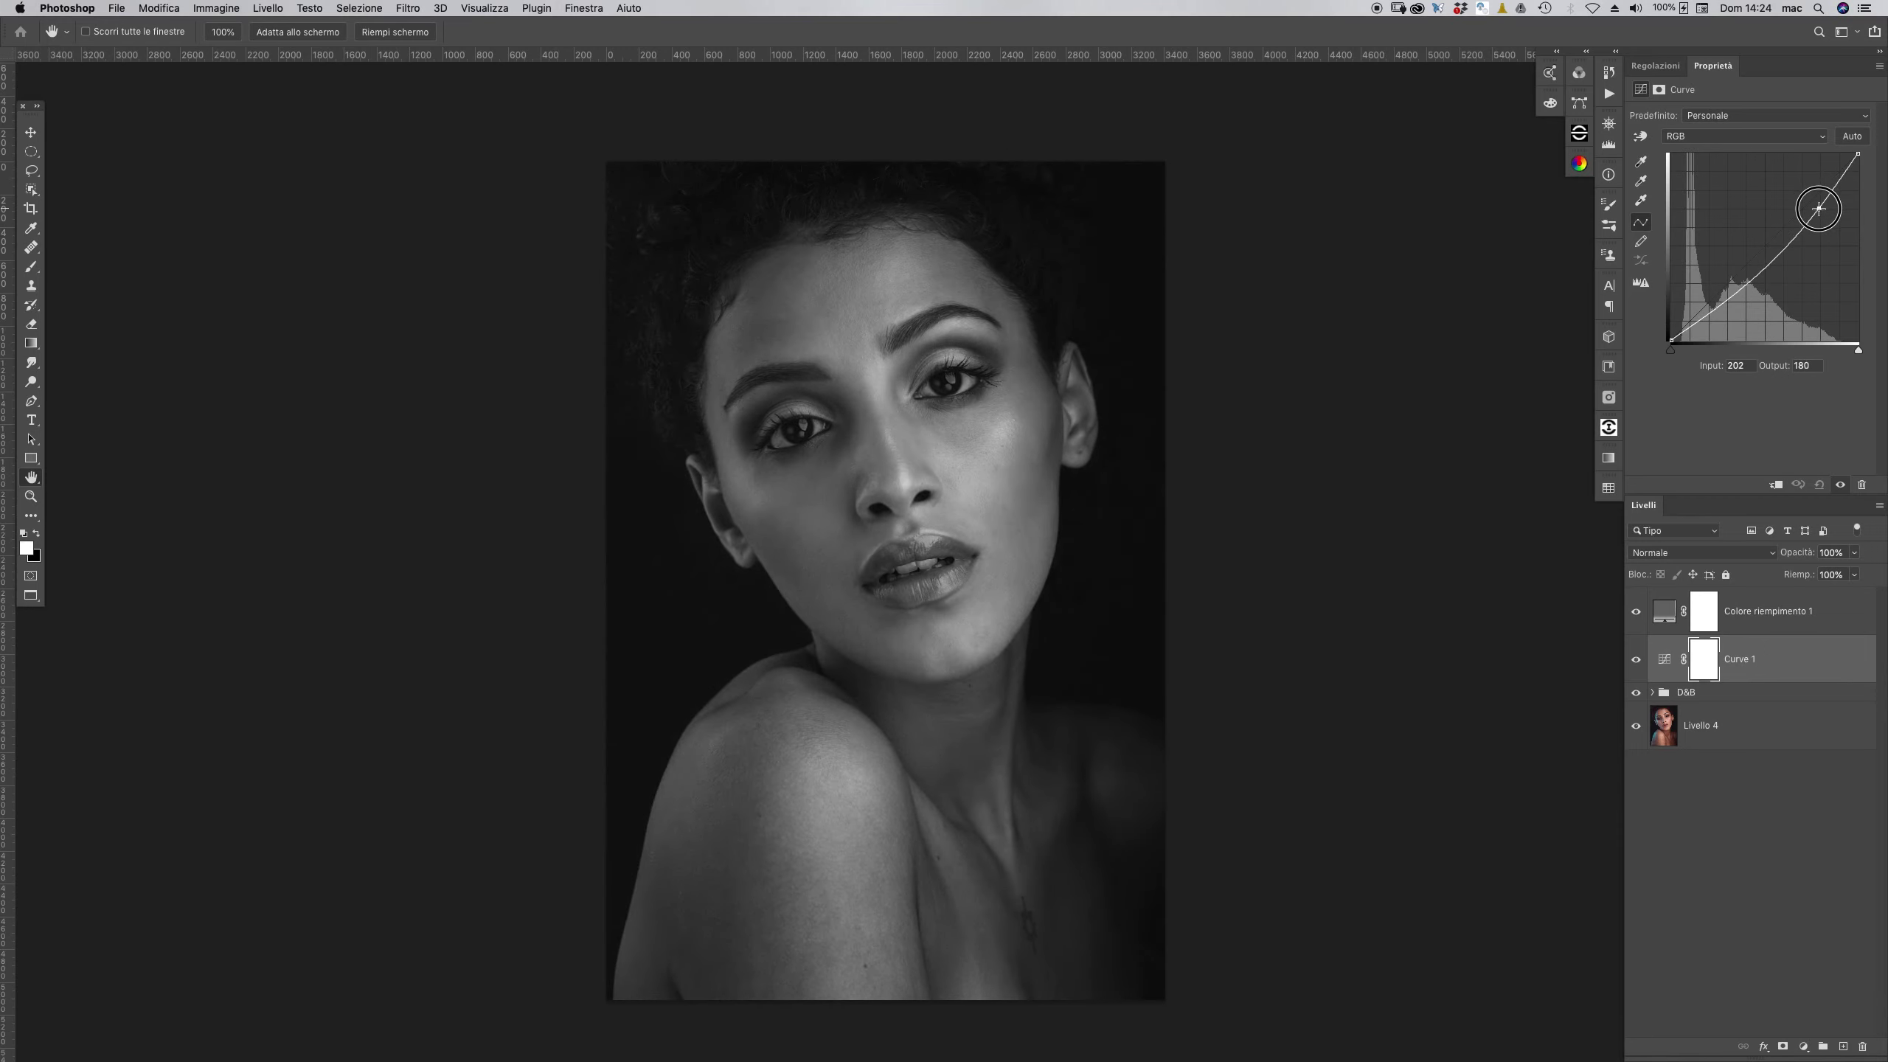
{"action": "left_click_drag", "start_coordinate": [1753, 266], "coordinate": [1752, 281]}
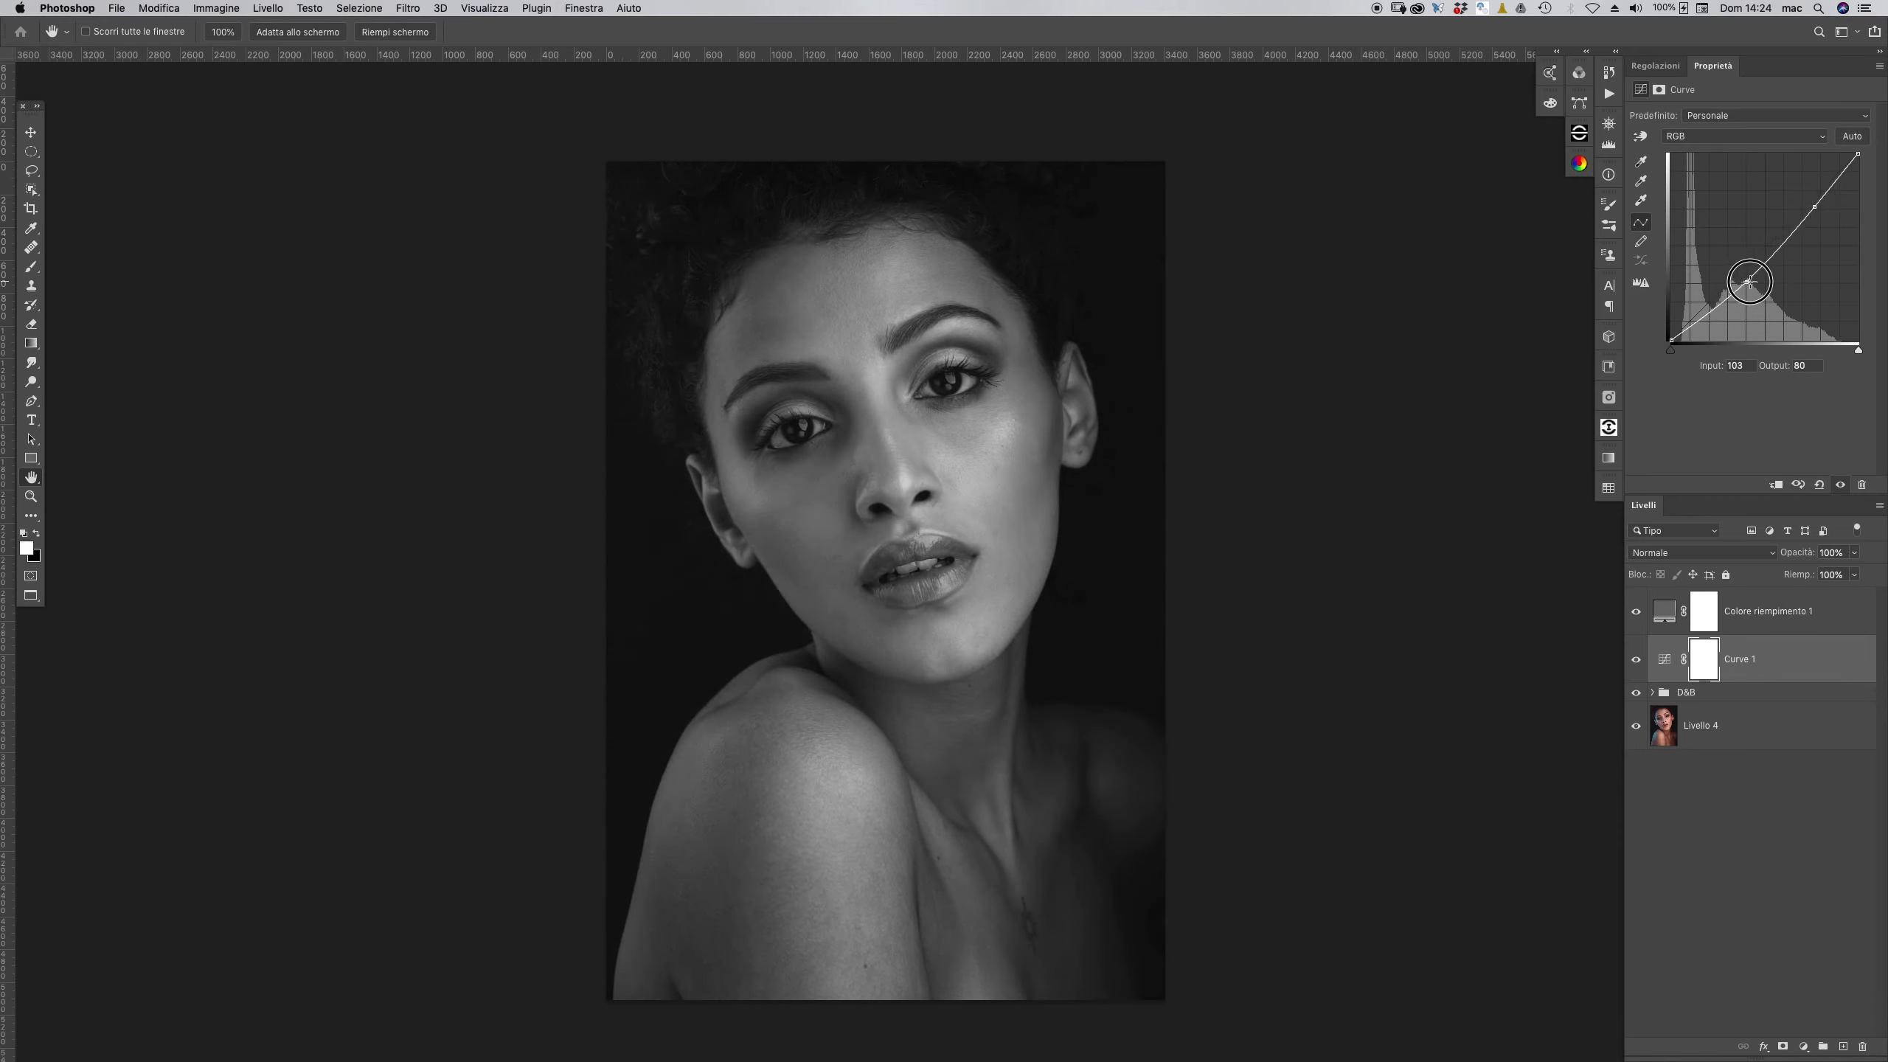
{"action": "left_click_drag", "start_coordinate": [1814, 207], "coordinate": [1812, 194]}
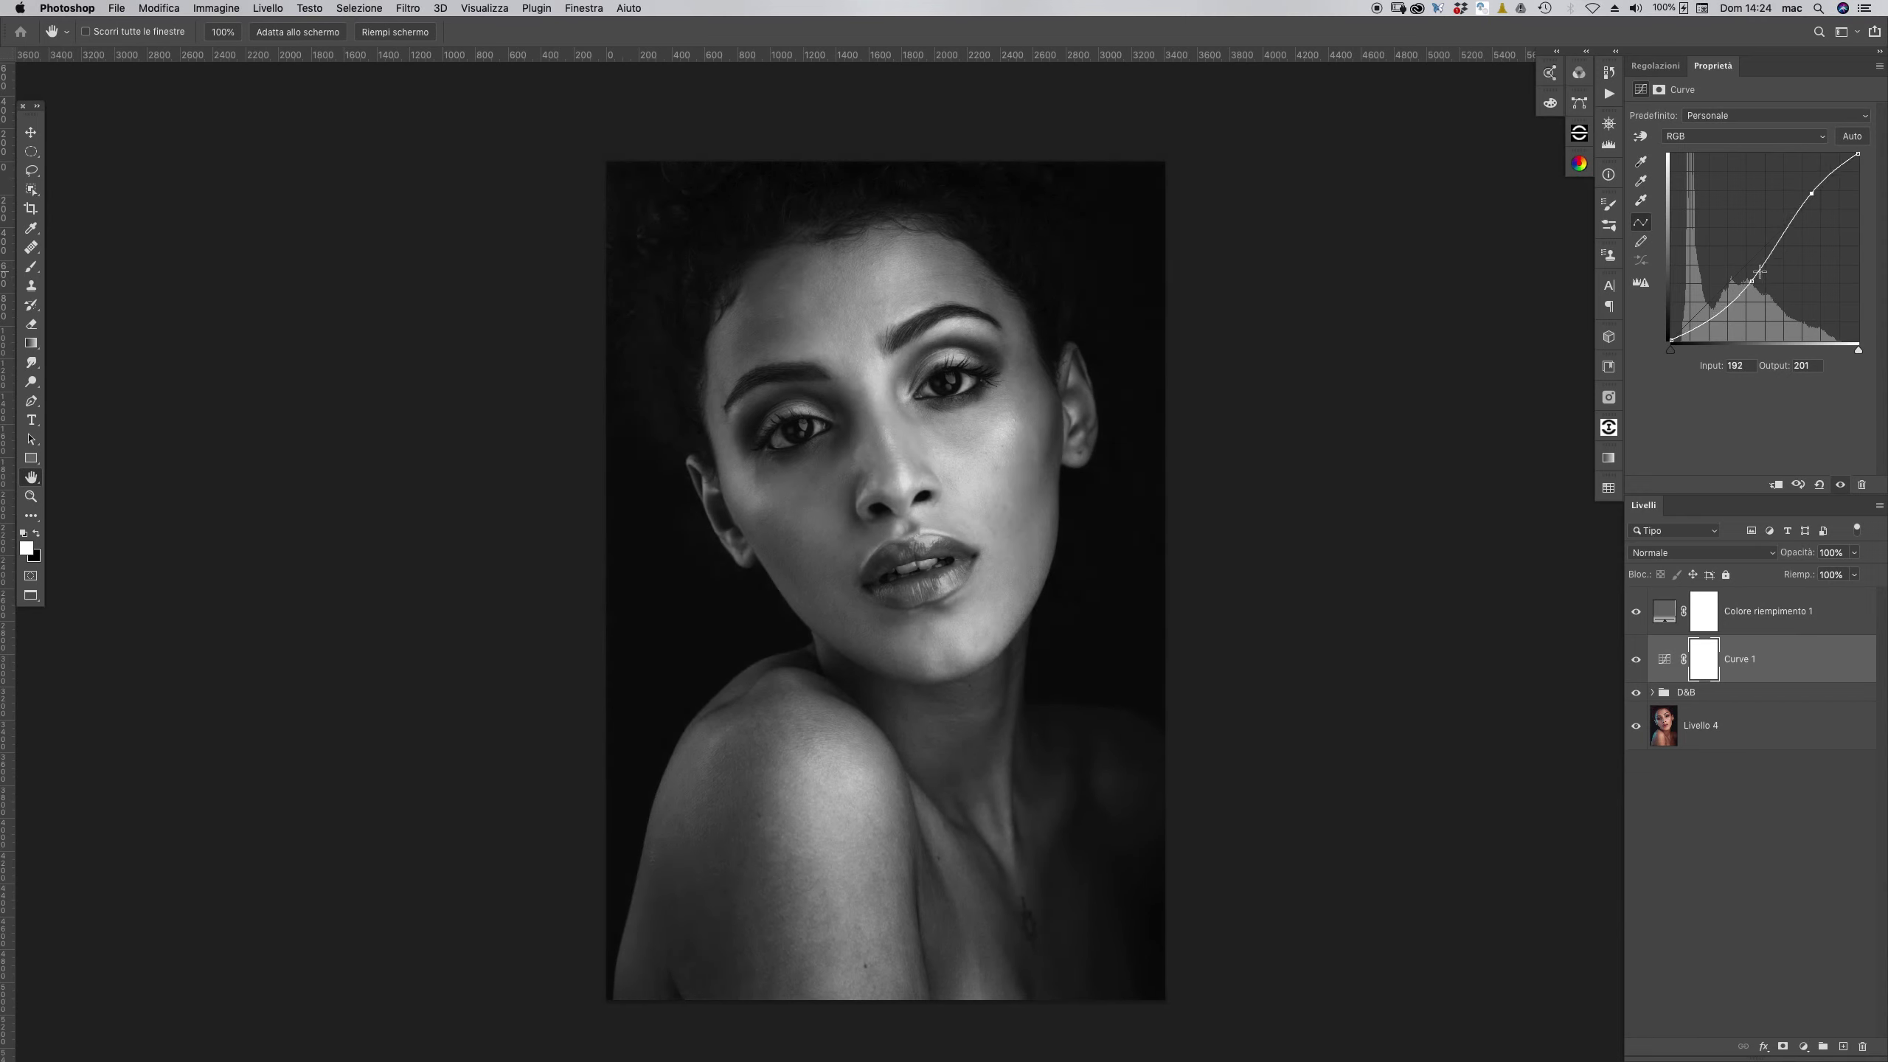
{"action": "left_click_drag", "start_coordinate": [1752, 281], "coordinate": [1752, 272]}
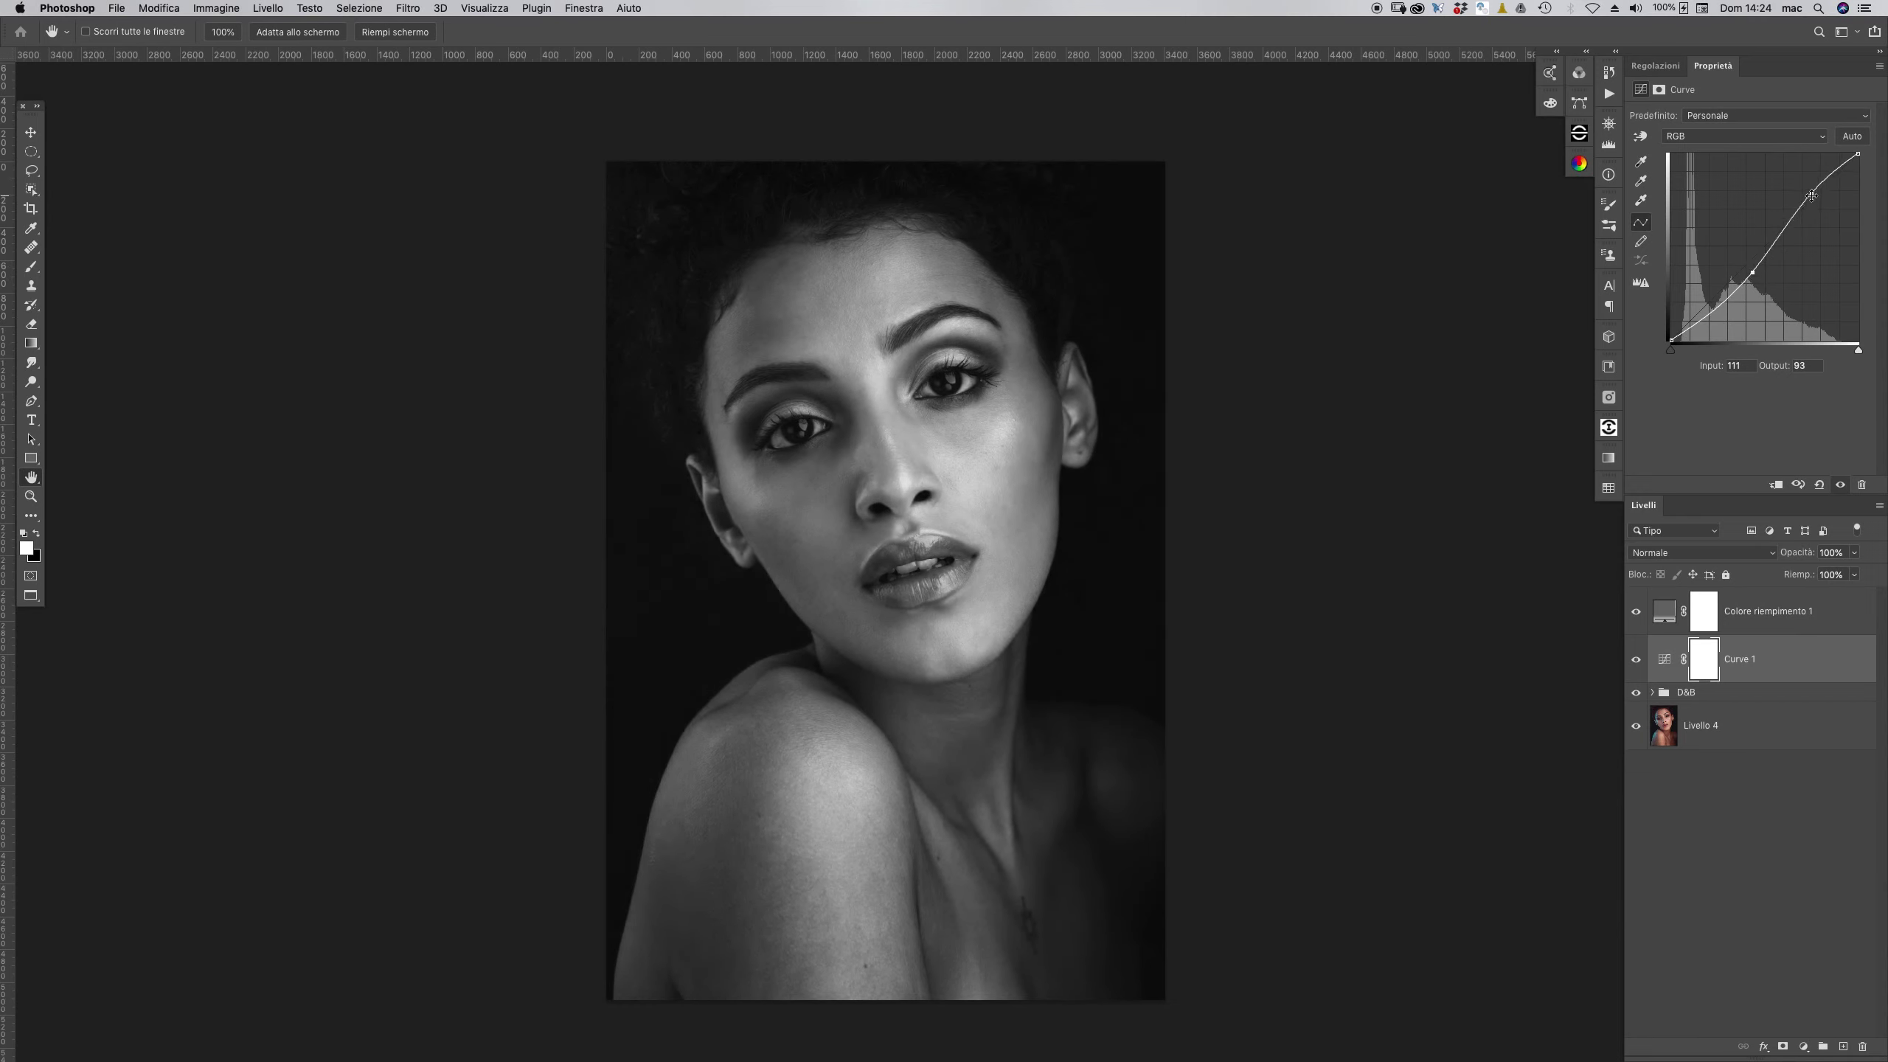
{"action": "left_click_drag", "start_coordinate": [1813, 195], "coordinate": [1810, 191]}
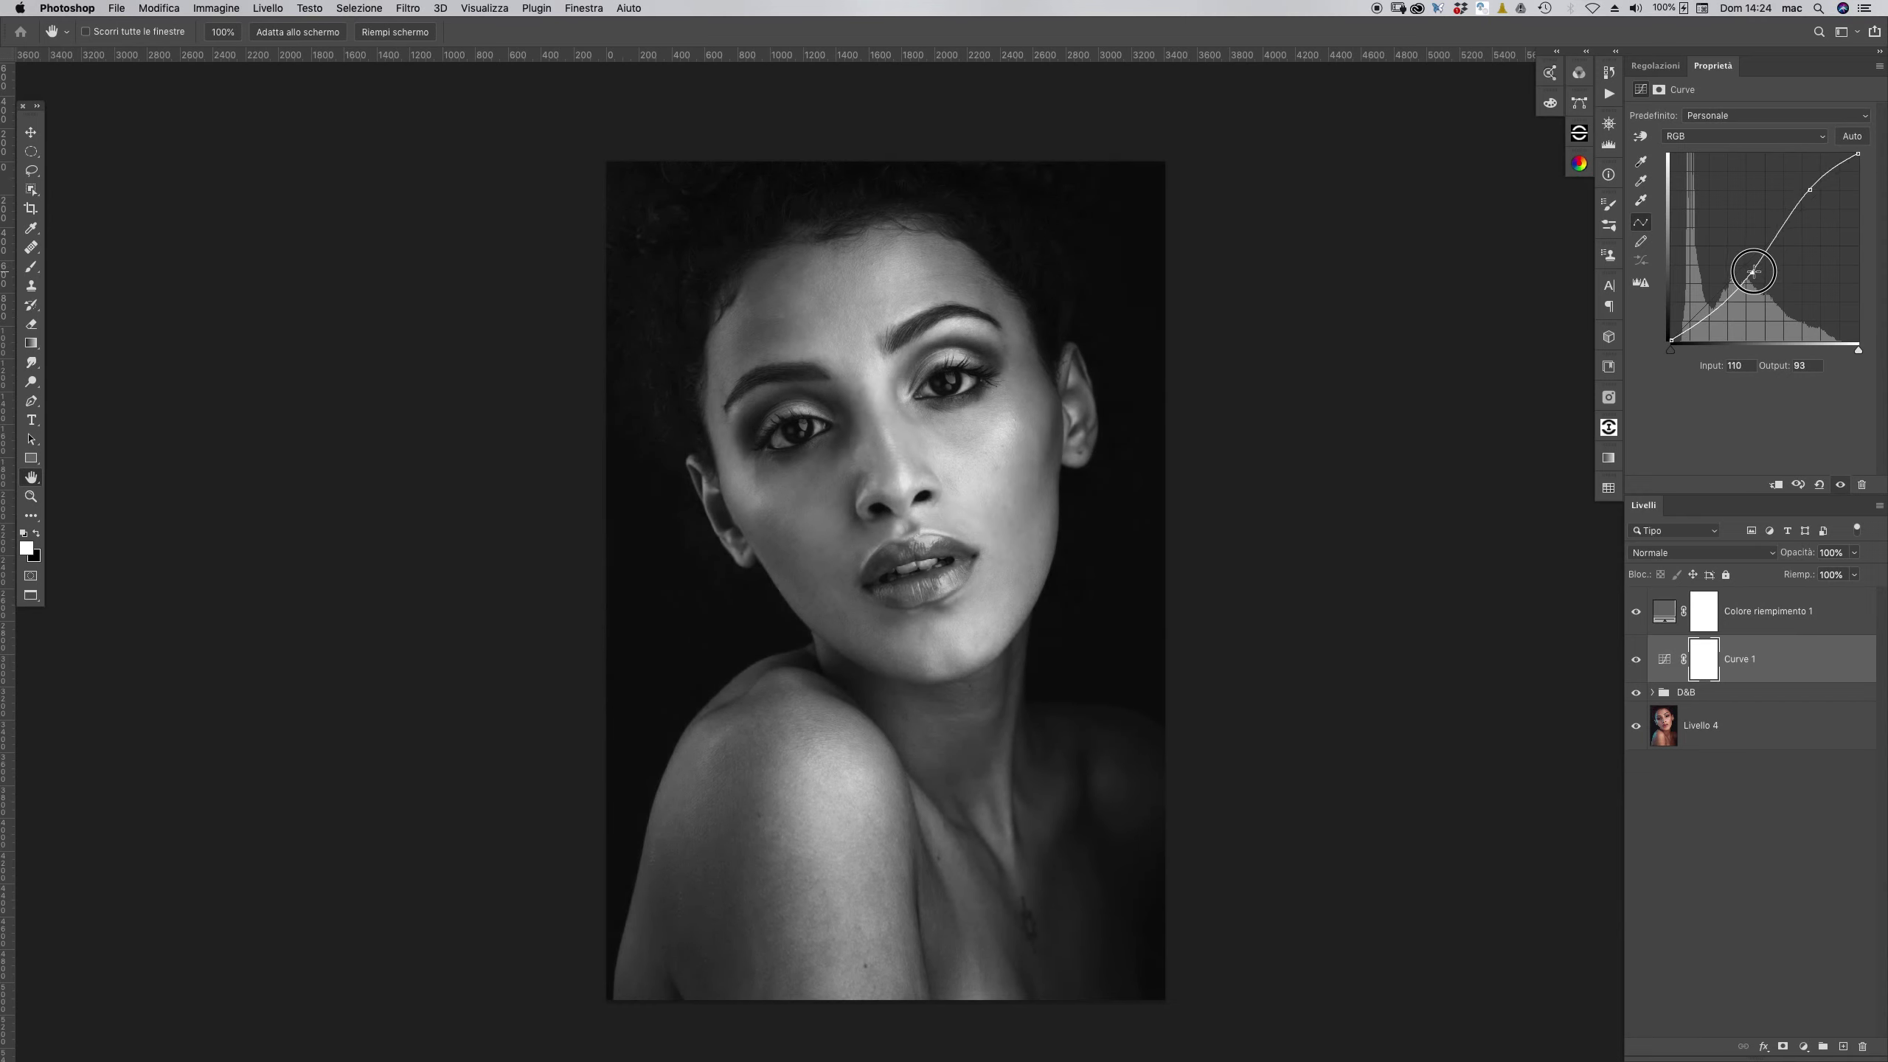
{"action": "left_click_drag", "start_coordinate": [1756, 270], "coordinate": [1750, 275]}
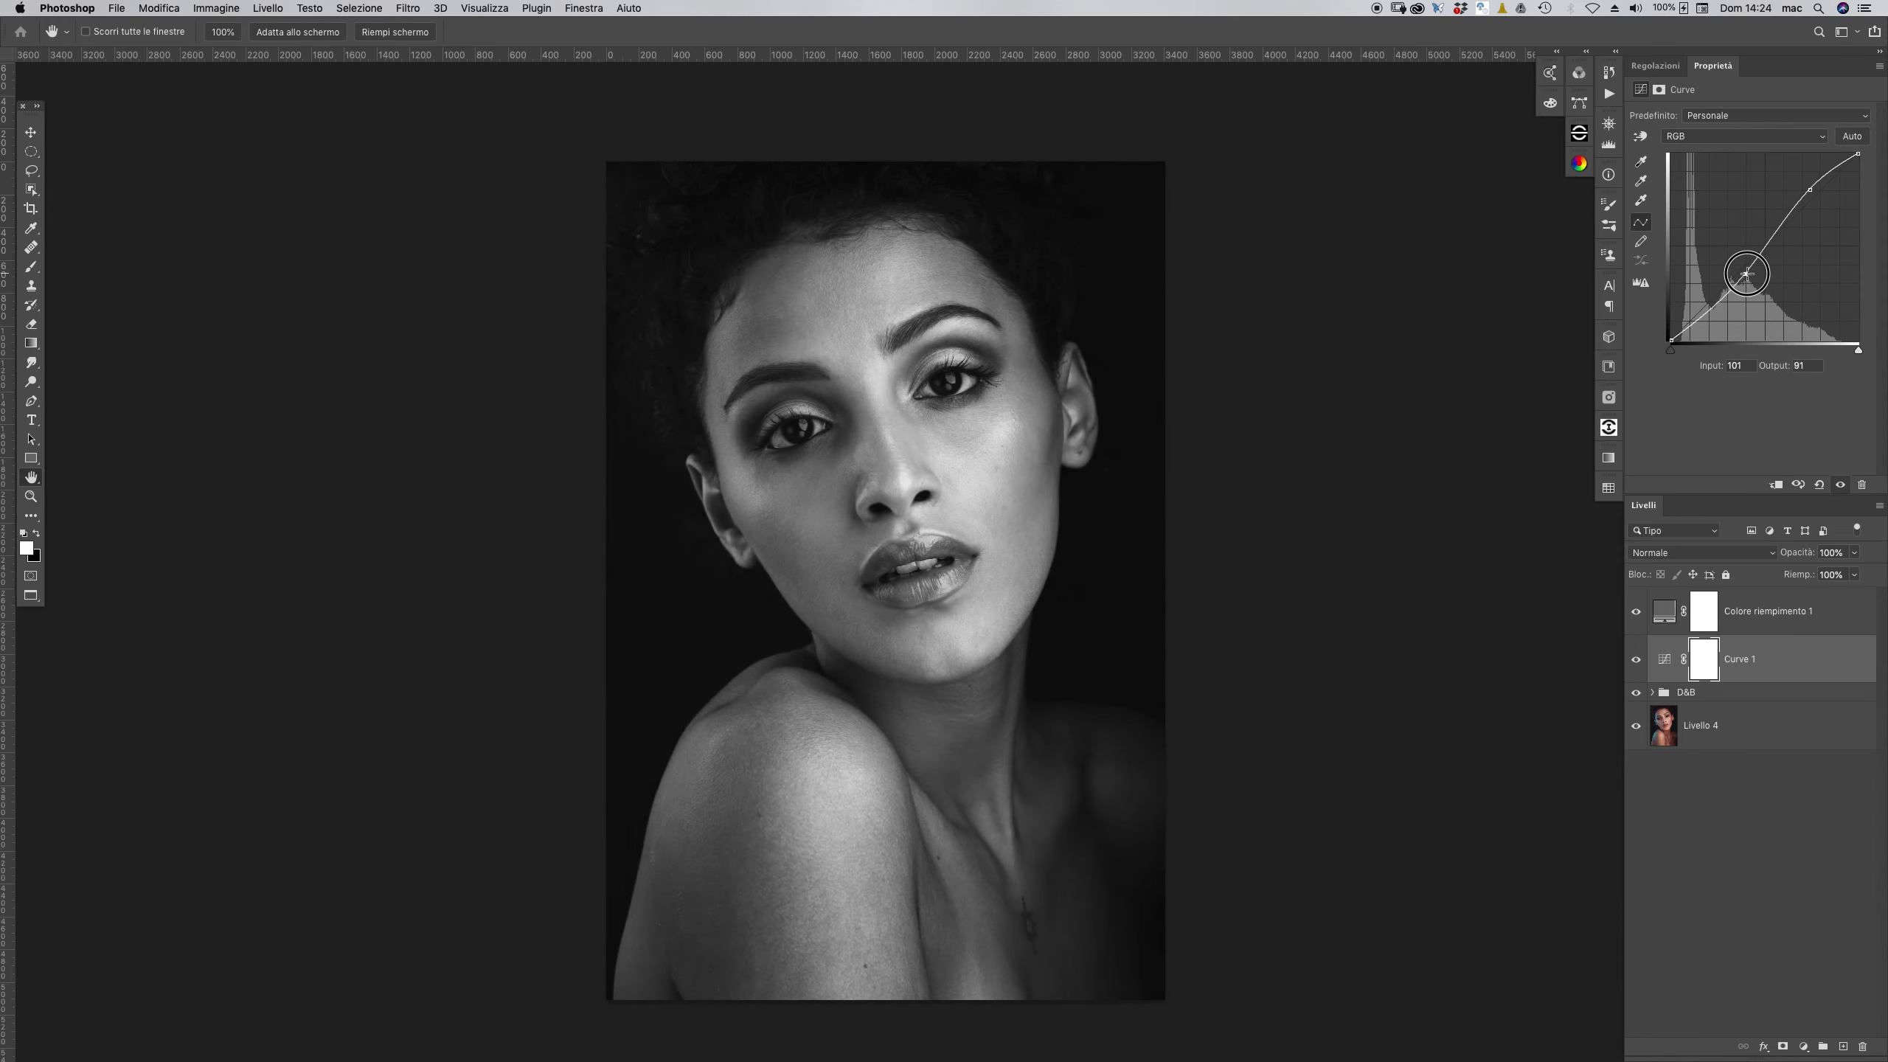
{"action": "left_click_drag", "start_coordinate": [1811, 190], "coordinate": [1800, 197]}
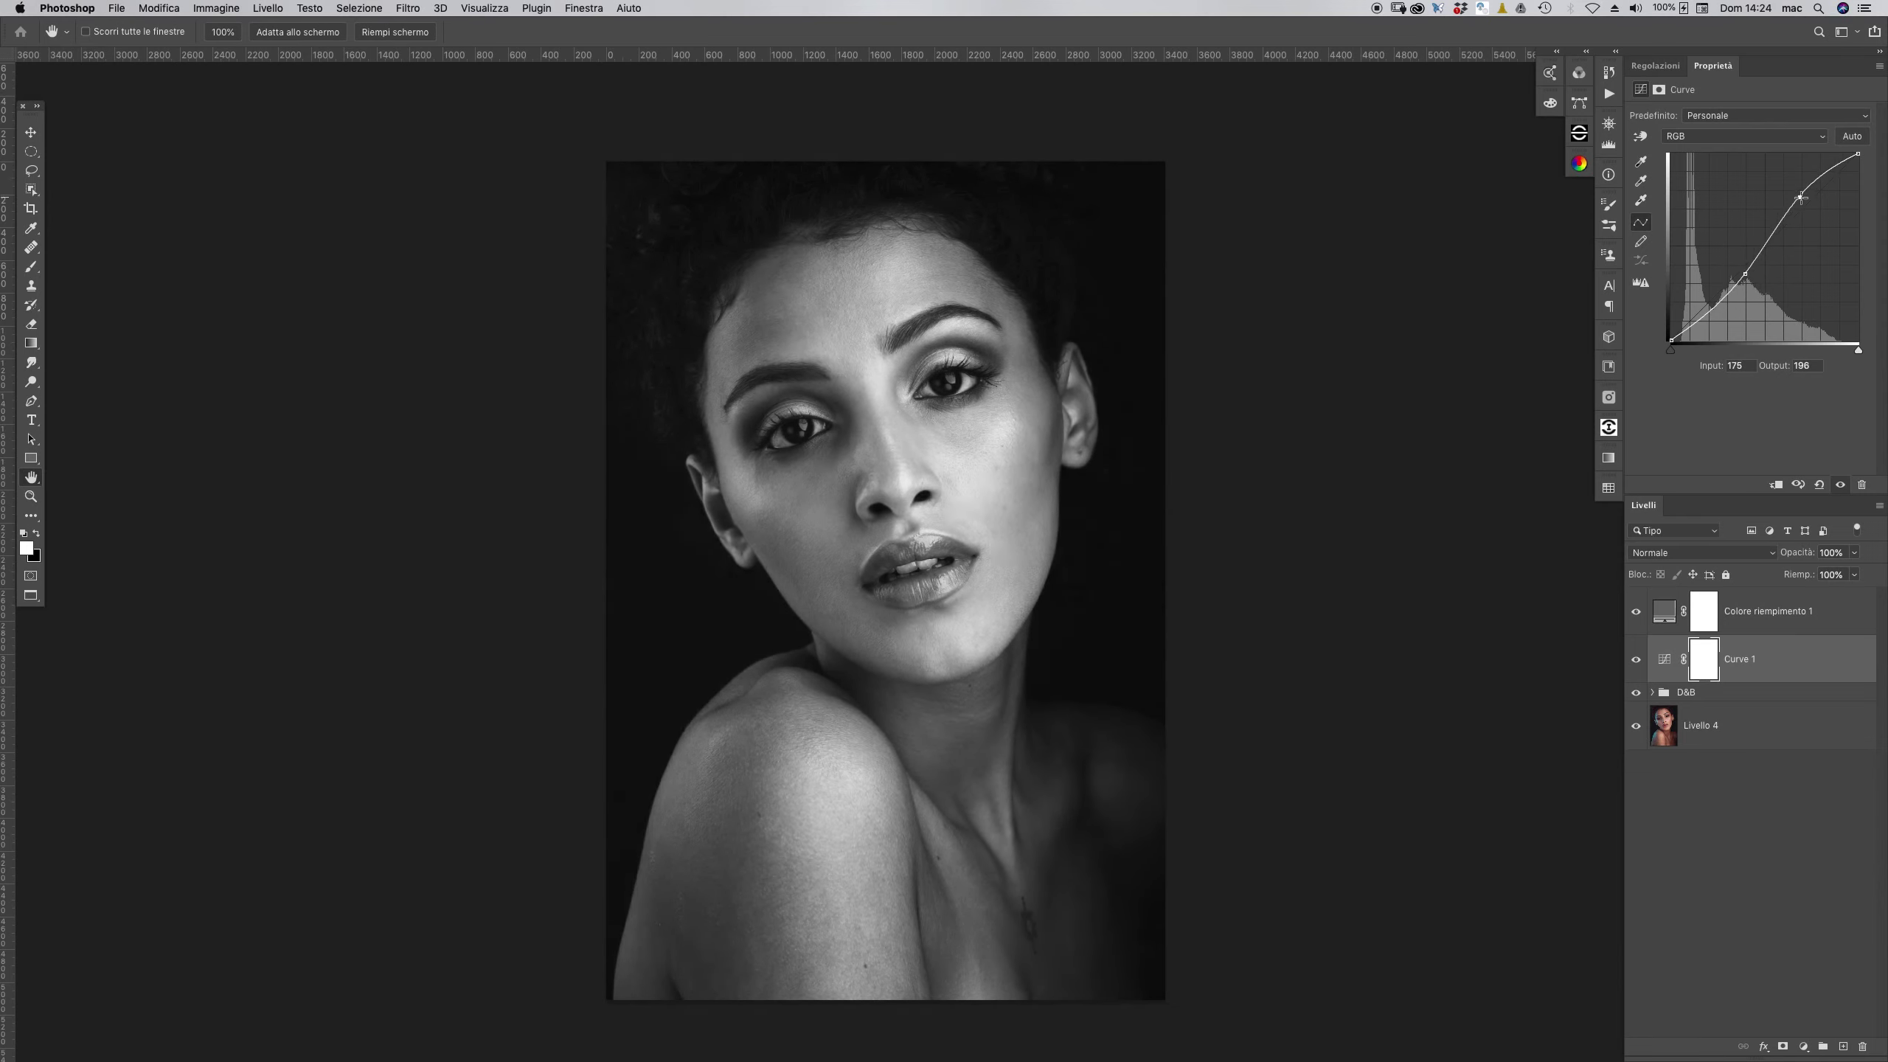
{"action": "left_click", "coordinate": [1770, 247]}
{"action": "left_click", "coordinate": [1749, 277]}
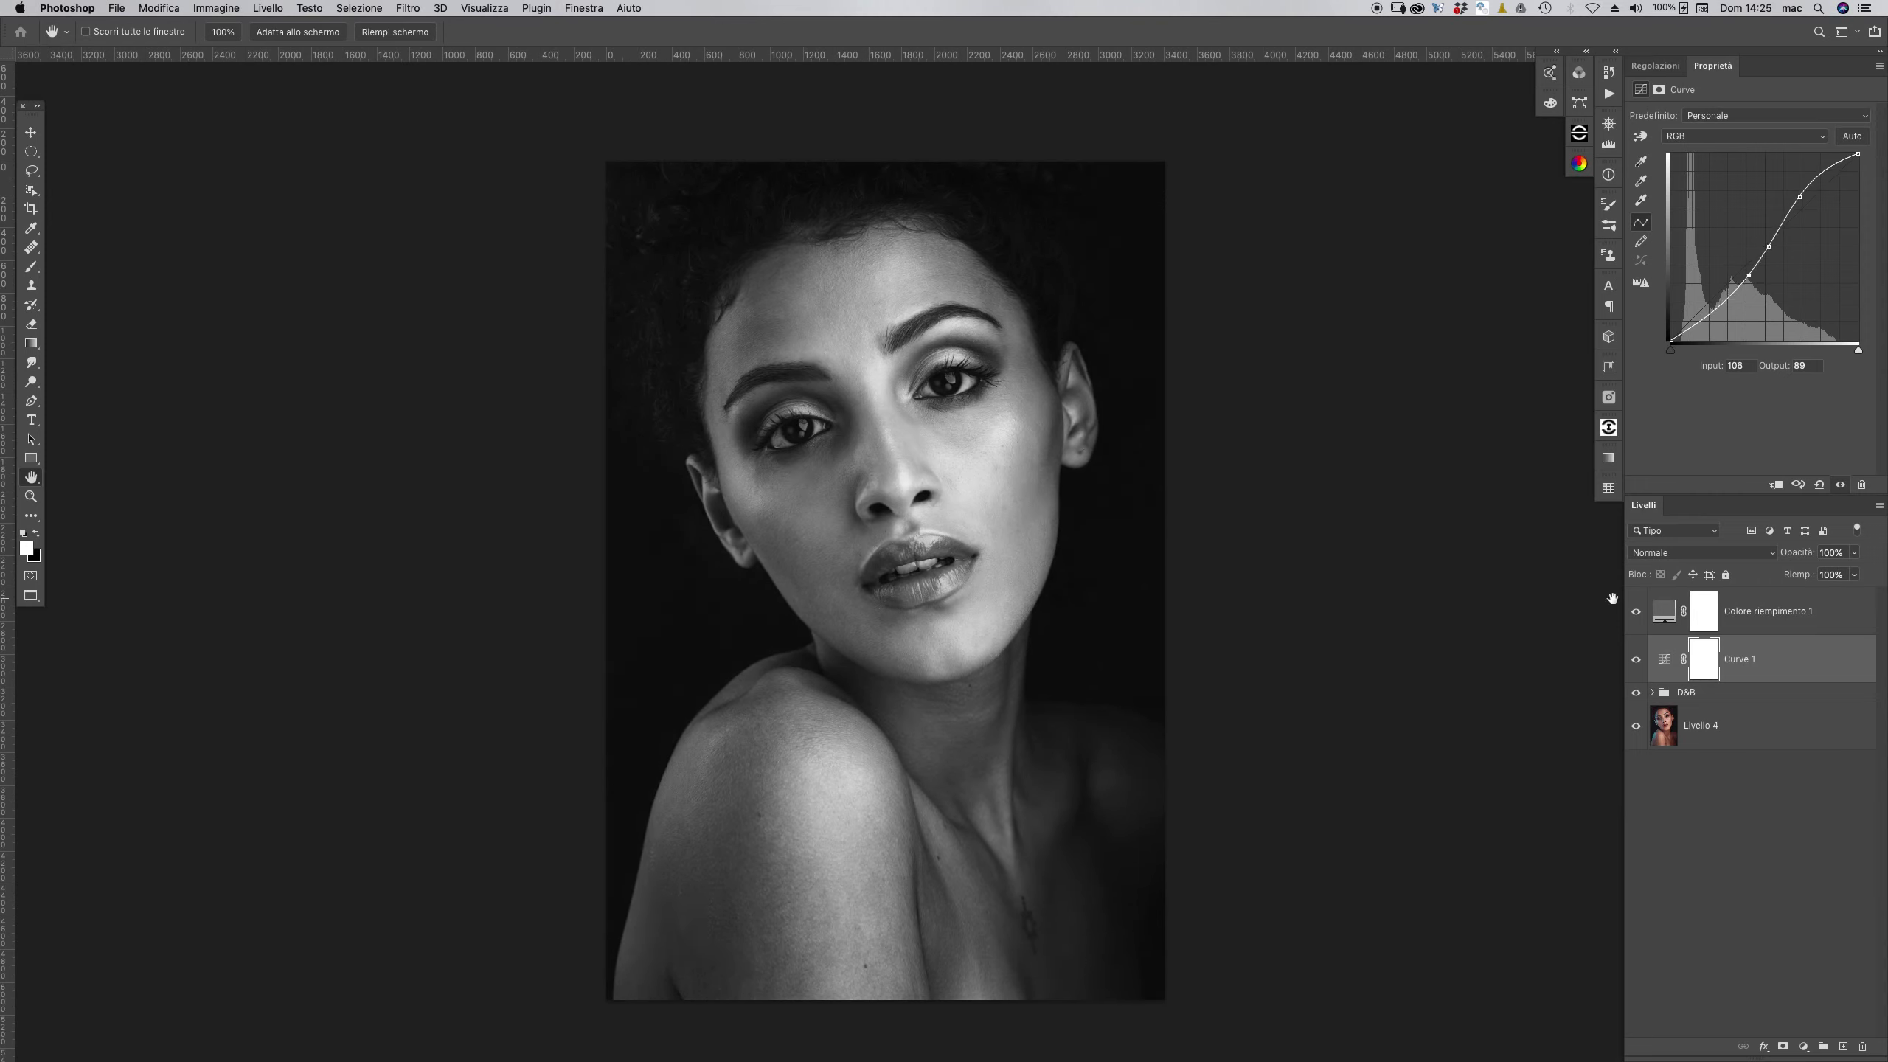
- Group the fill layer and Curve 1 into a group named TEMP
{"action": "left_click", "coordinate": [1799, 613]}
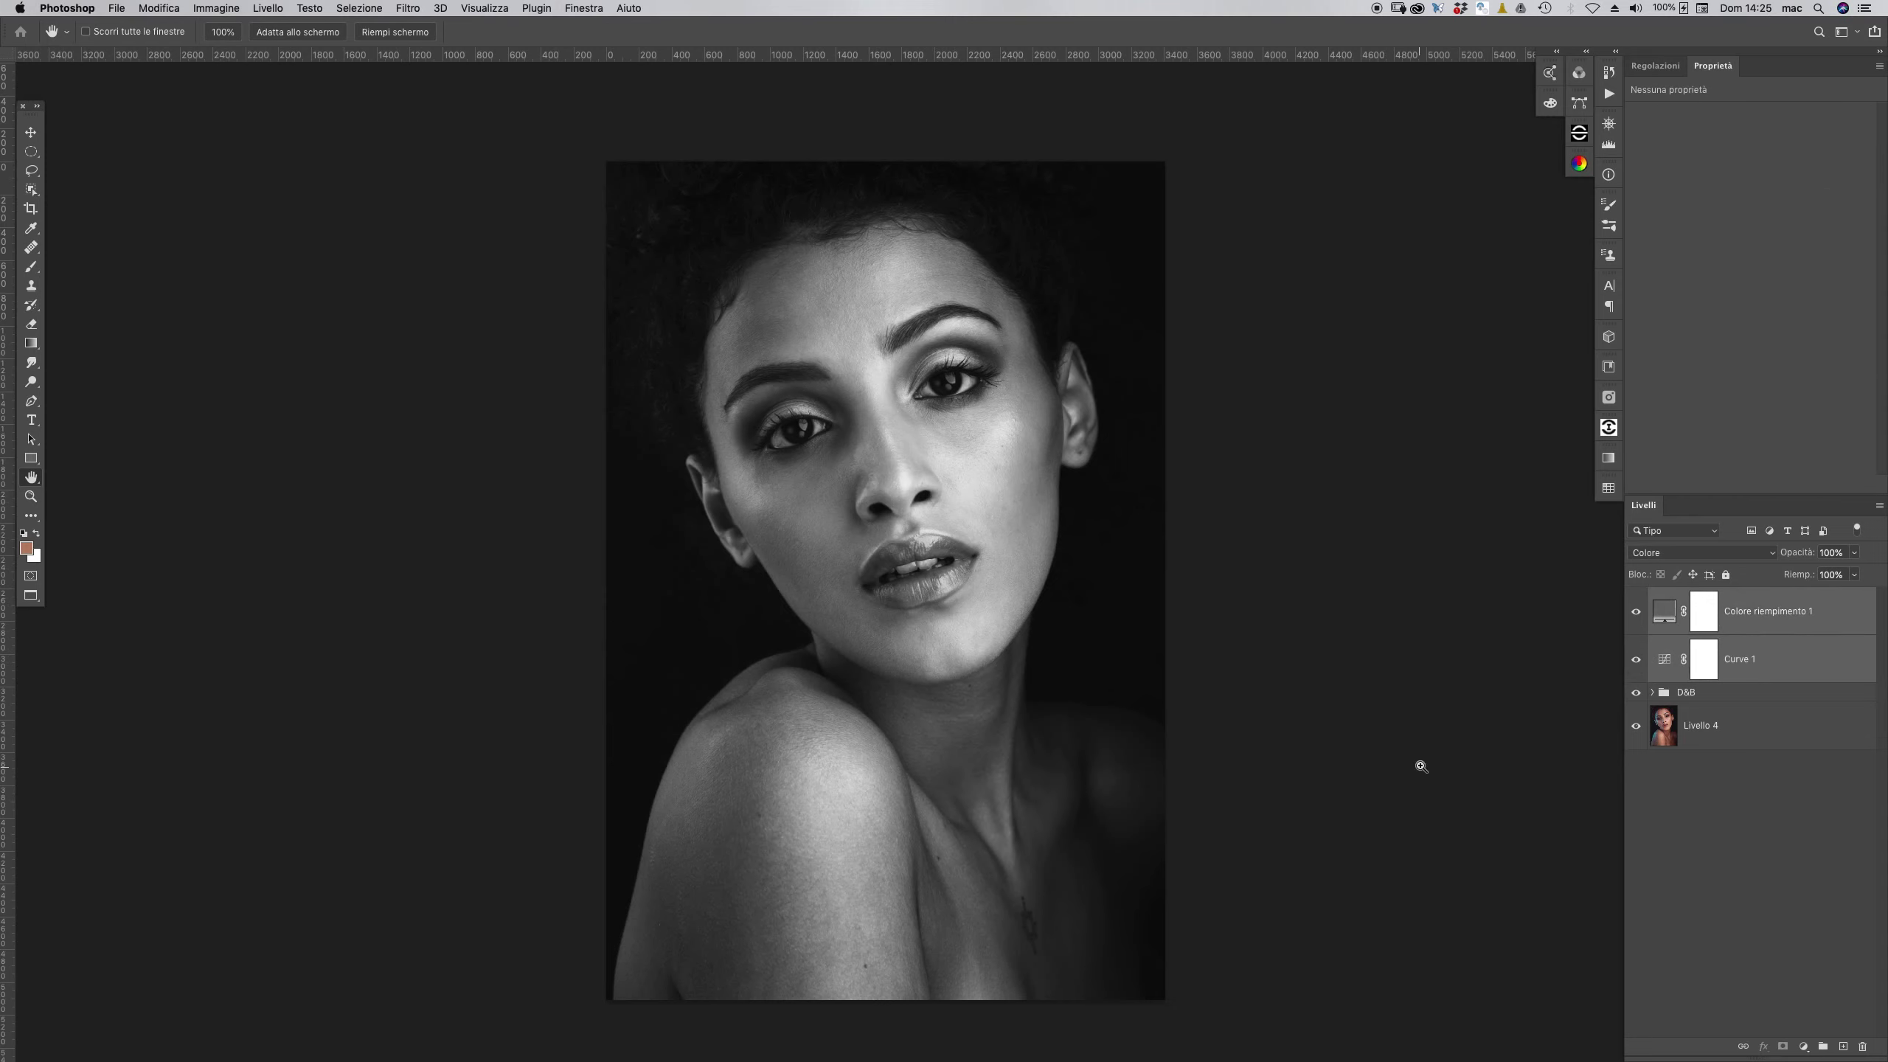
{"action": "key", "text": "super+g"}
{"action": "double_click", "coordinate": [1684, 596]}
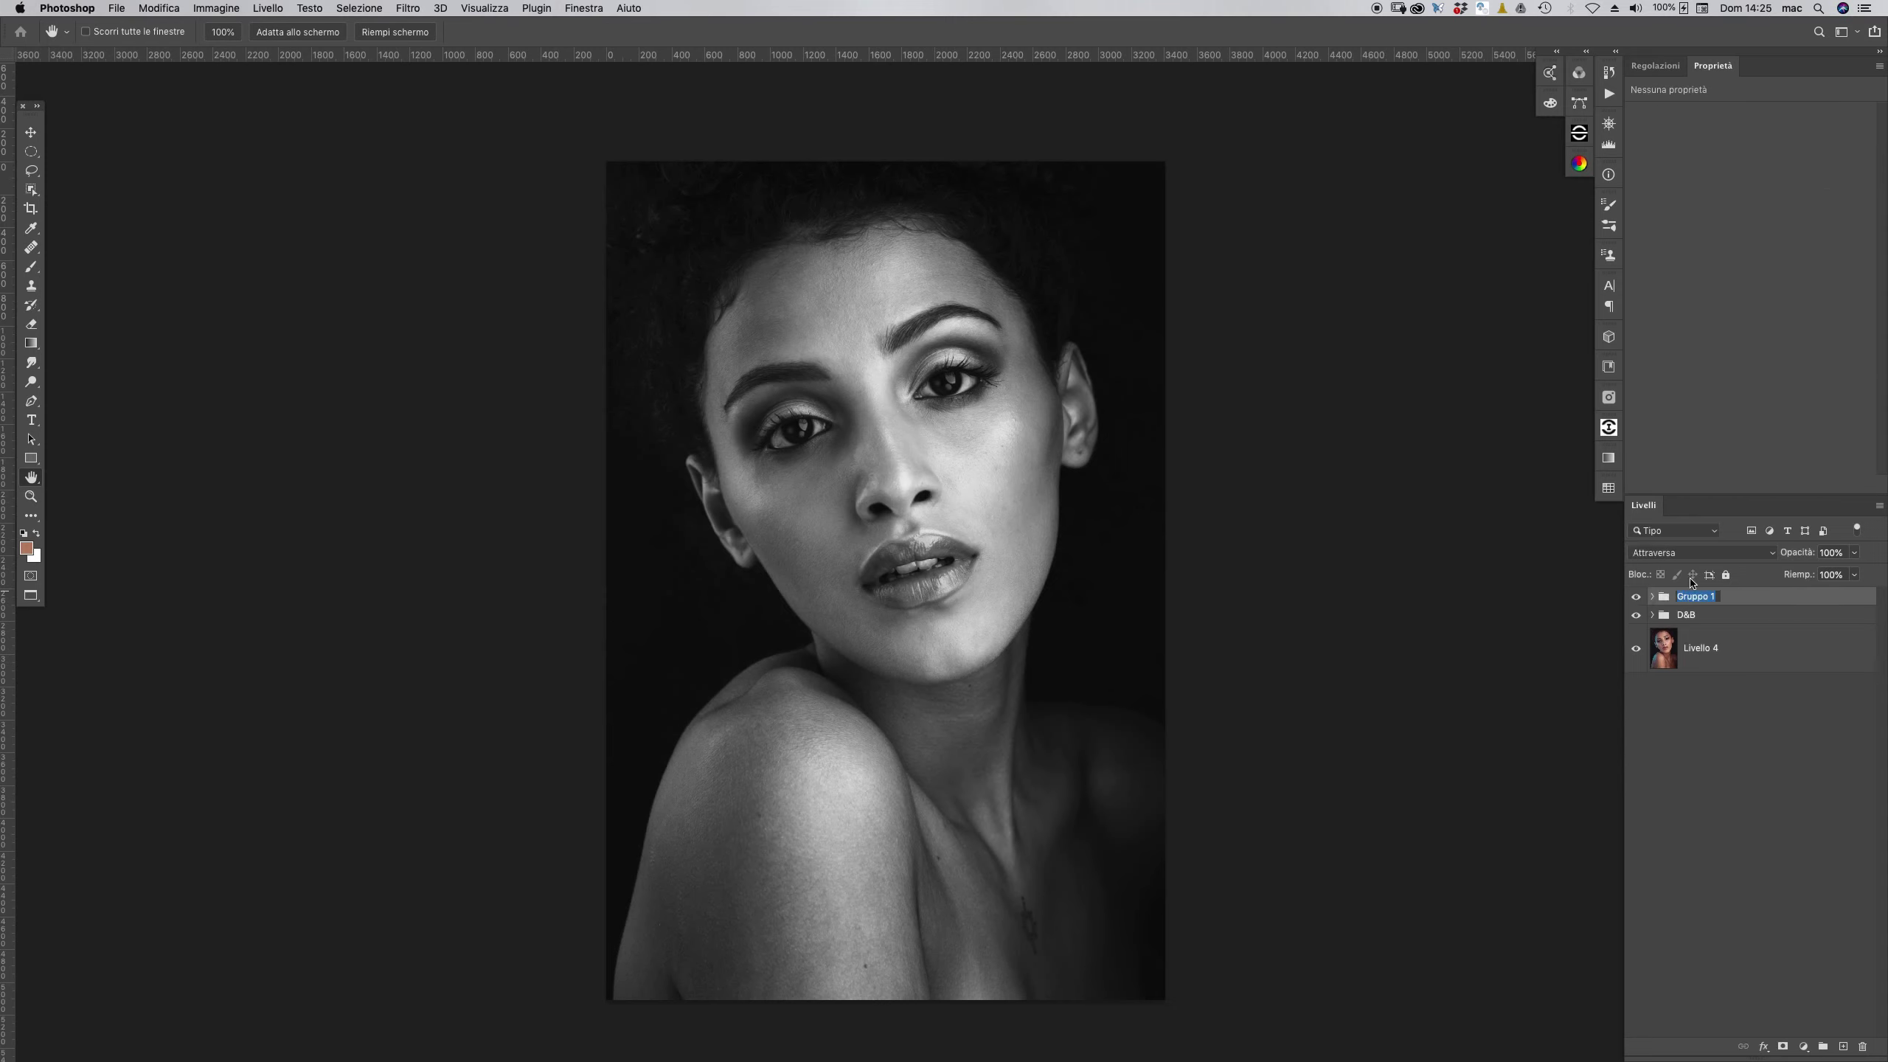
{"action": "type", "text": "TEMP"}
{"action": "key", "text": "Return"}
- Check TEMP's effect, set Curve 1 inside it to 50% opacity, and collapse TEMP
{"action": "left_click", "coordinate": [1635, 597]}
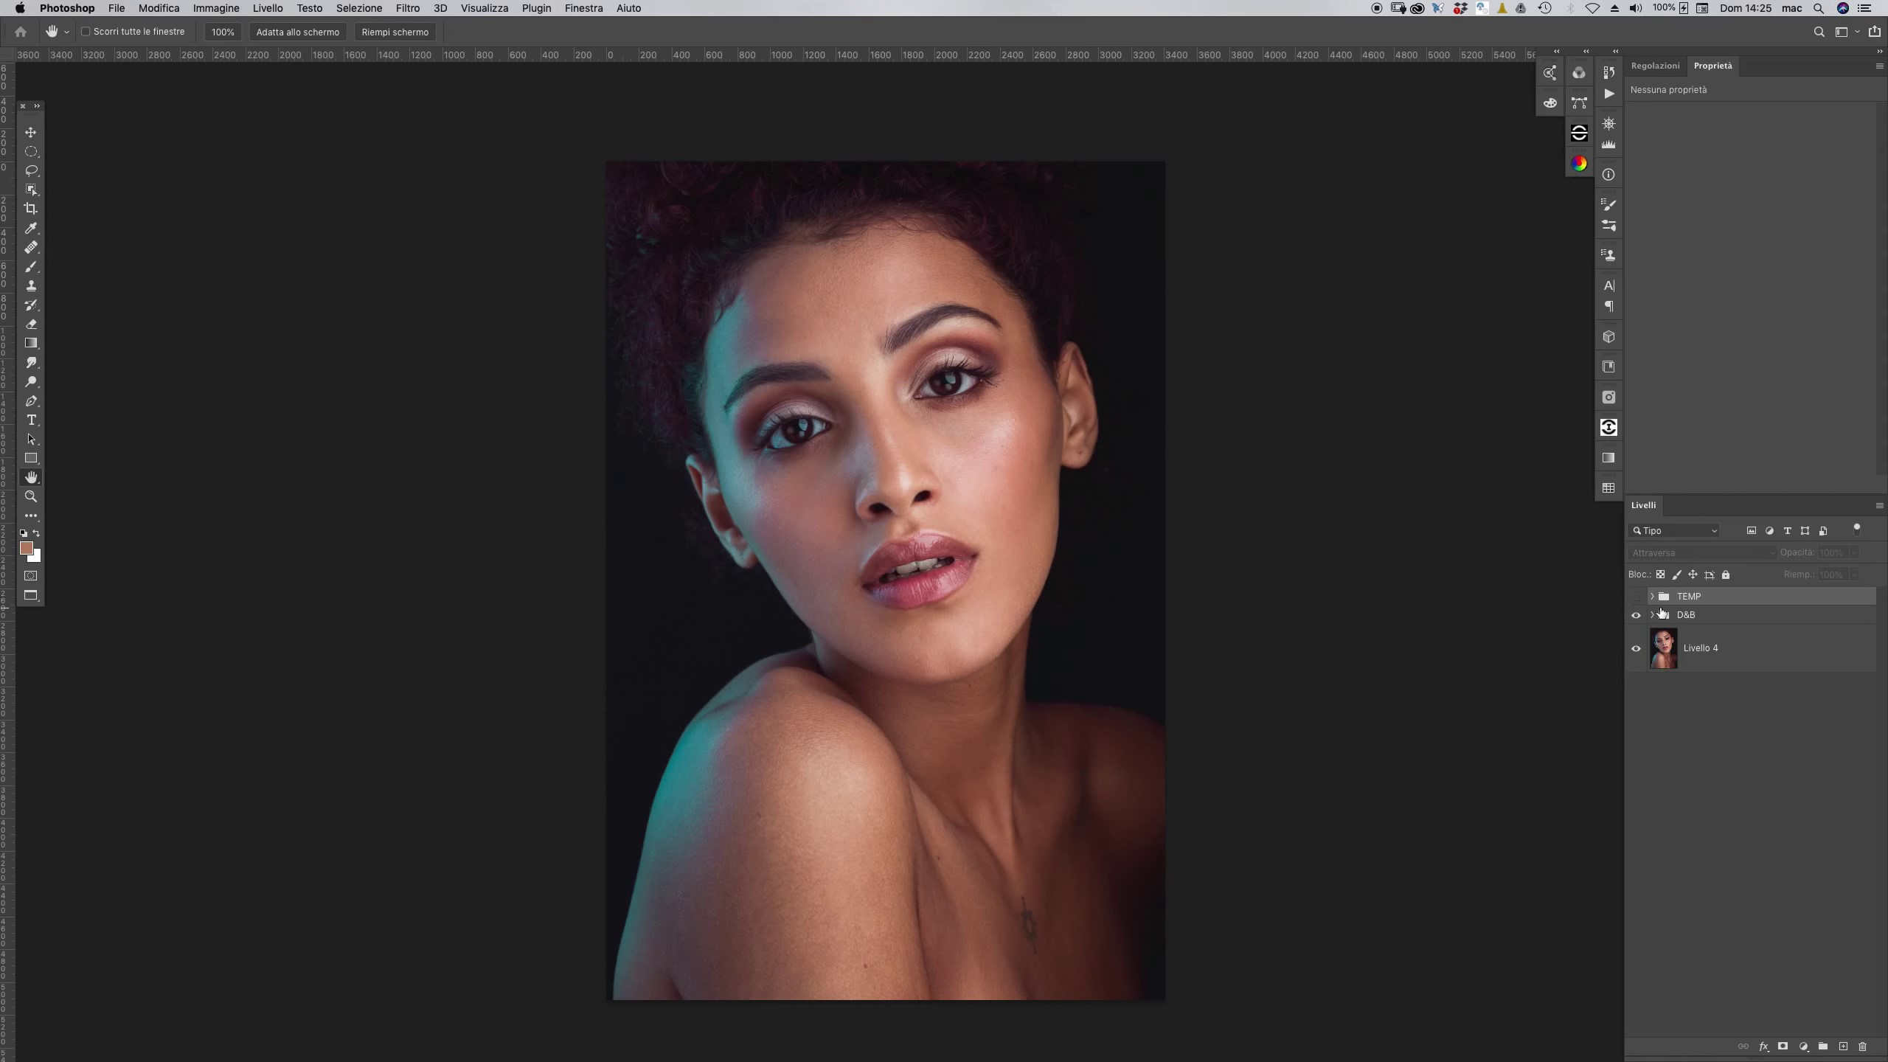
{"action": "left_click", "coordinate": [1636, 599]}
{"action": "left_click", "coordinate": [1653, 596]}
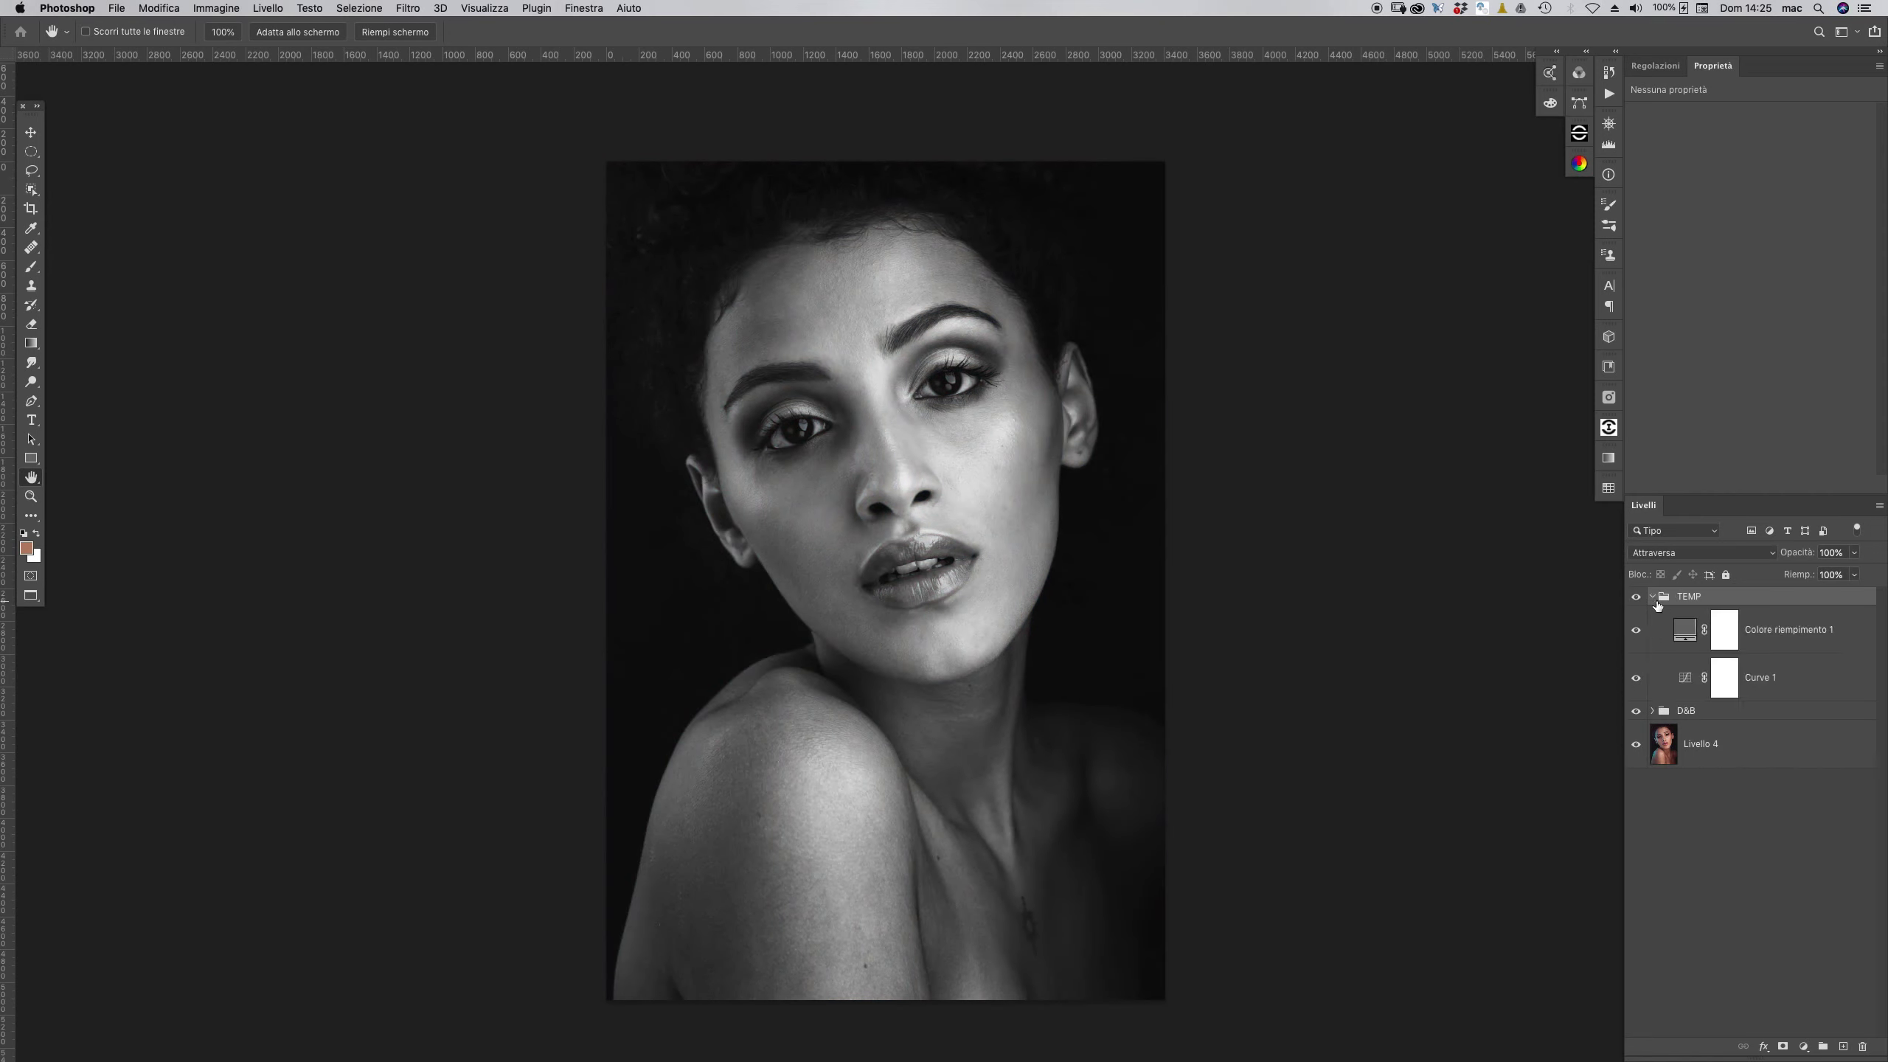
{"action": "left_click", "coordinate": [1796, 682]}
{"action": "key", "text": "5"}
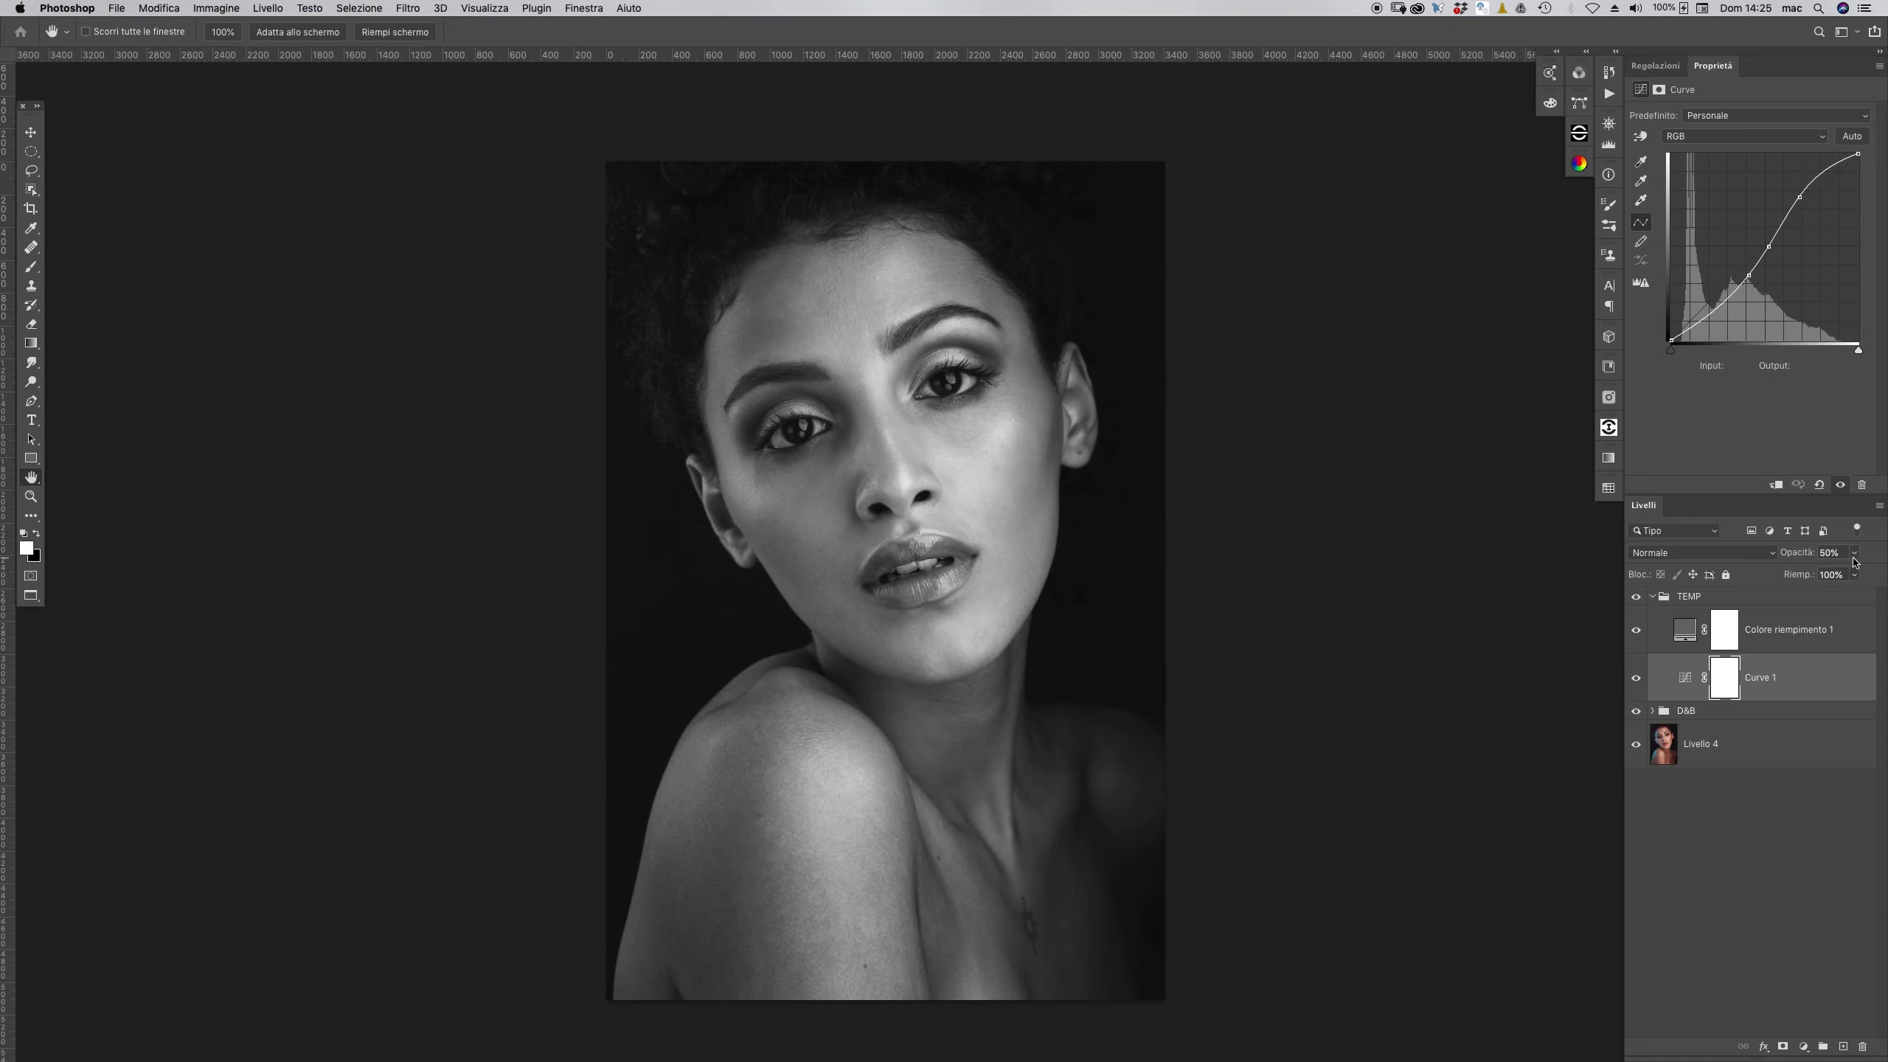
{"action": "left_click", "coordinate": [1795, 644]}
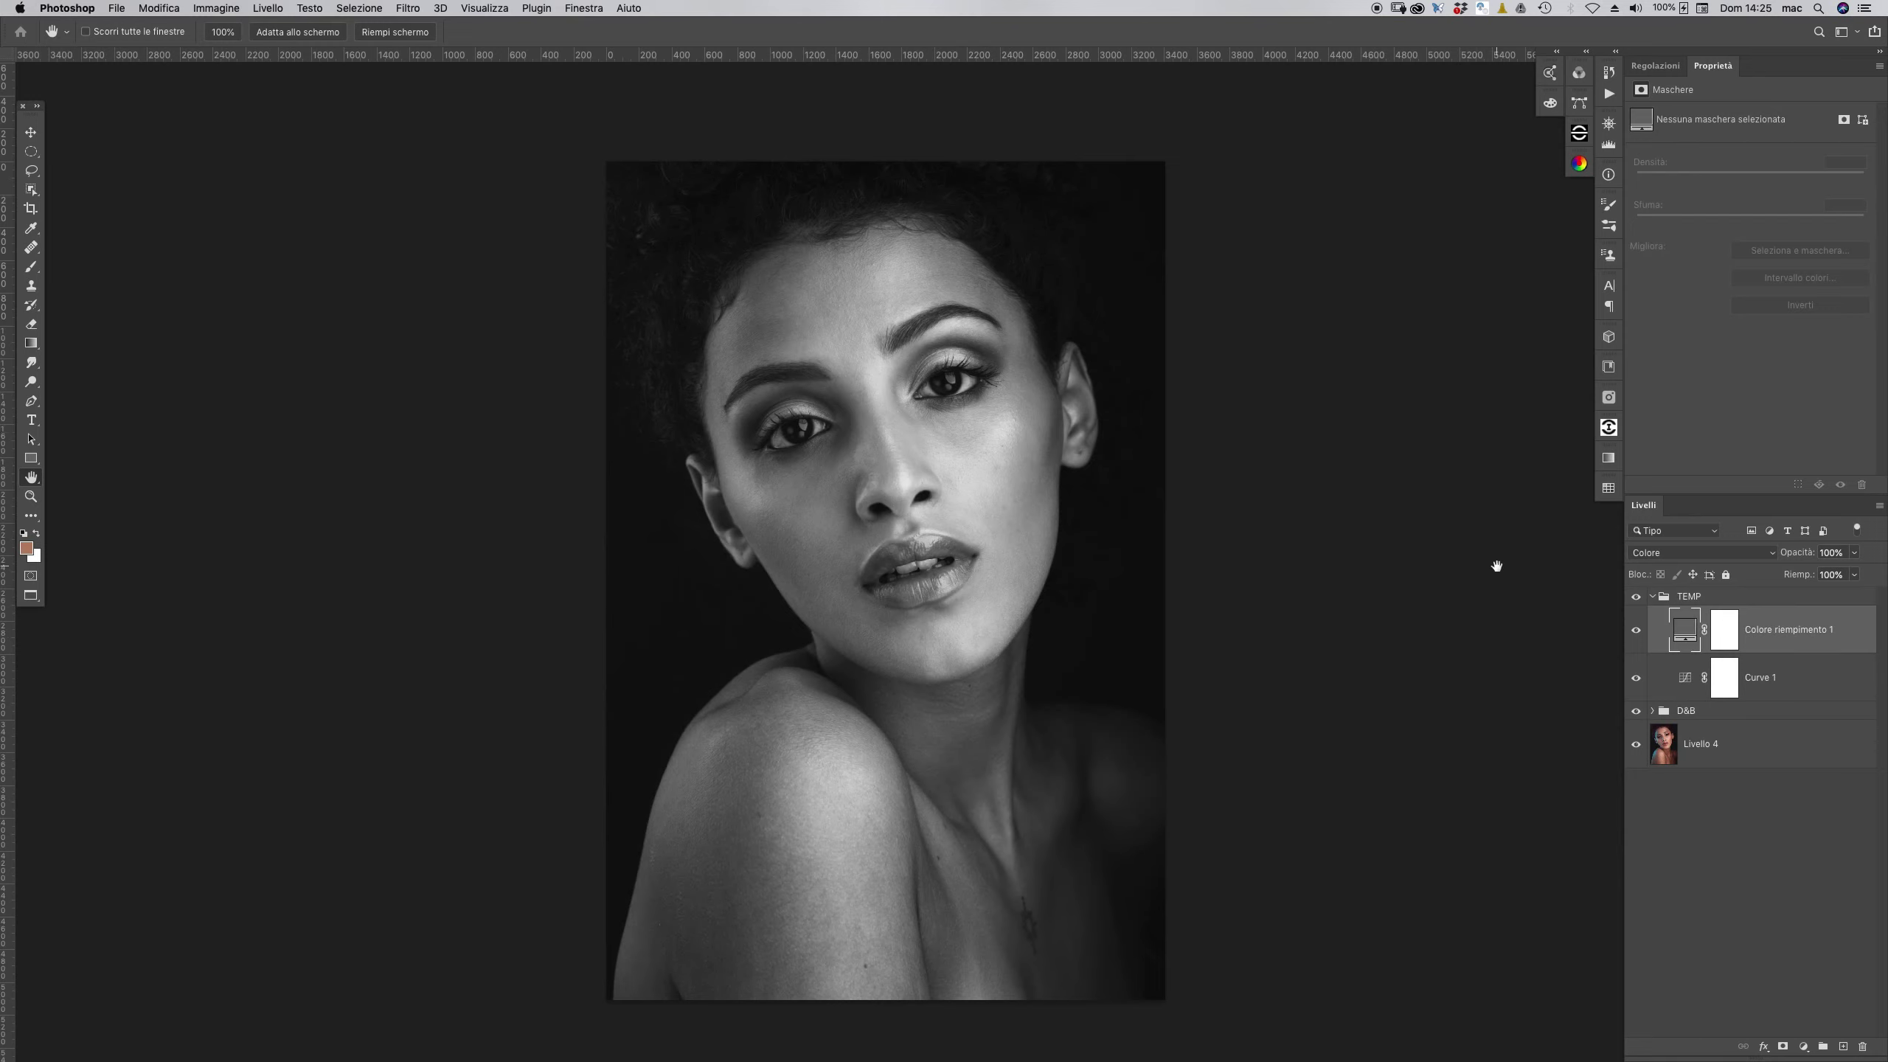
{"action": "left_click", "coordinate": [1653, 598]}
- Expand the D&B group, zoom around the portrait, and tilt the view to 53°
{"action": "left_click", "coordinate": [1652, 616]}
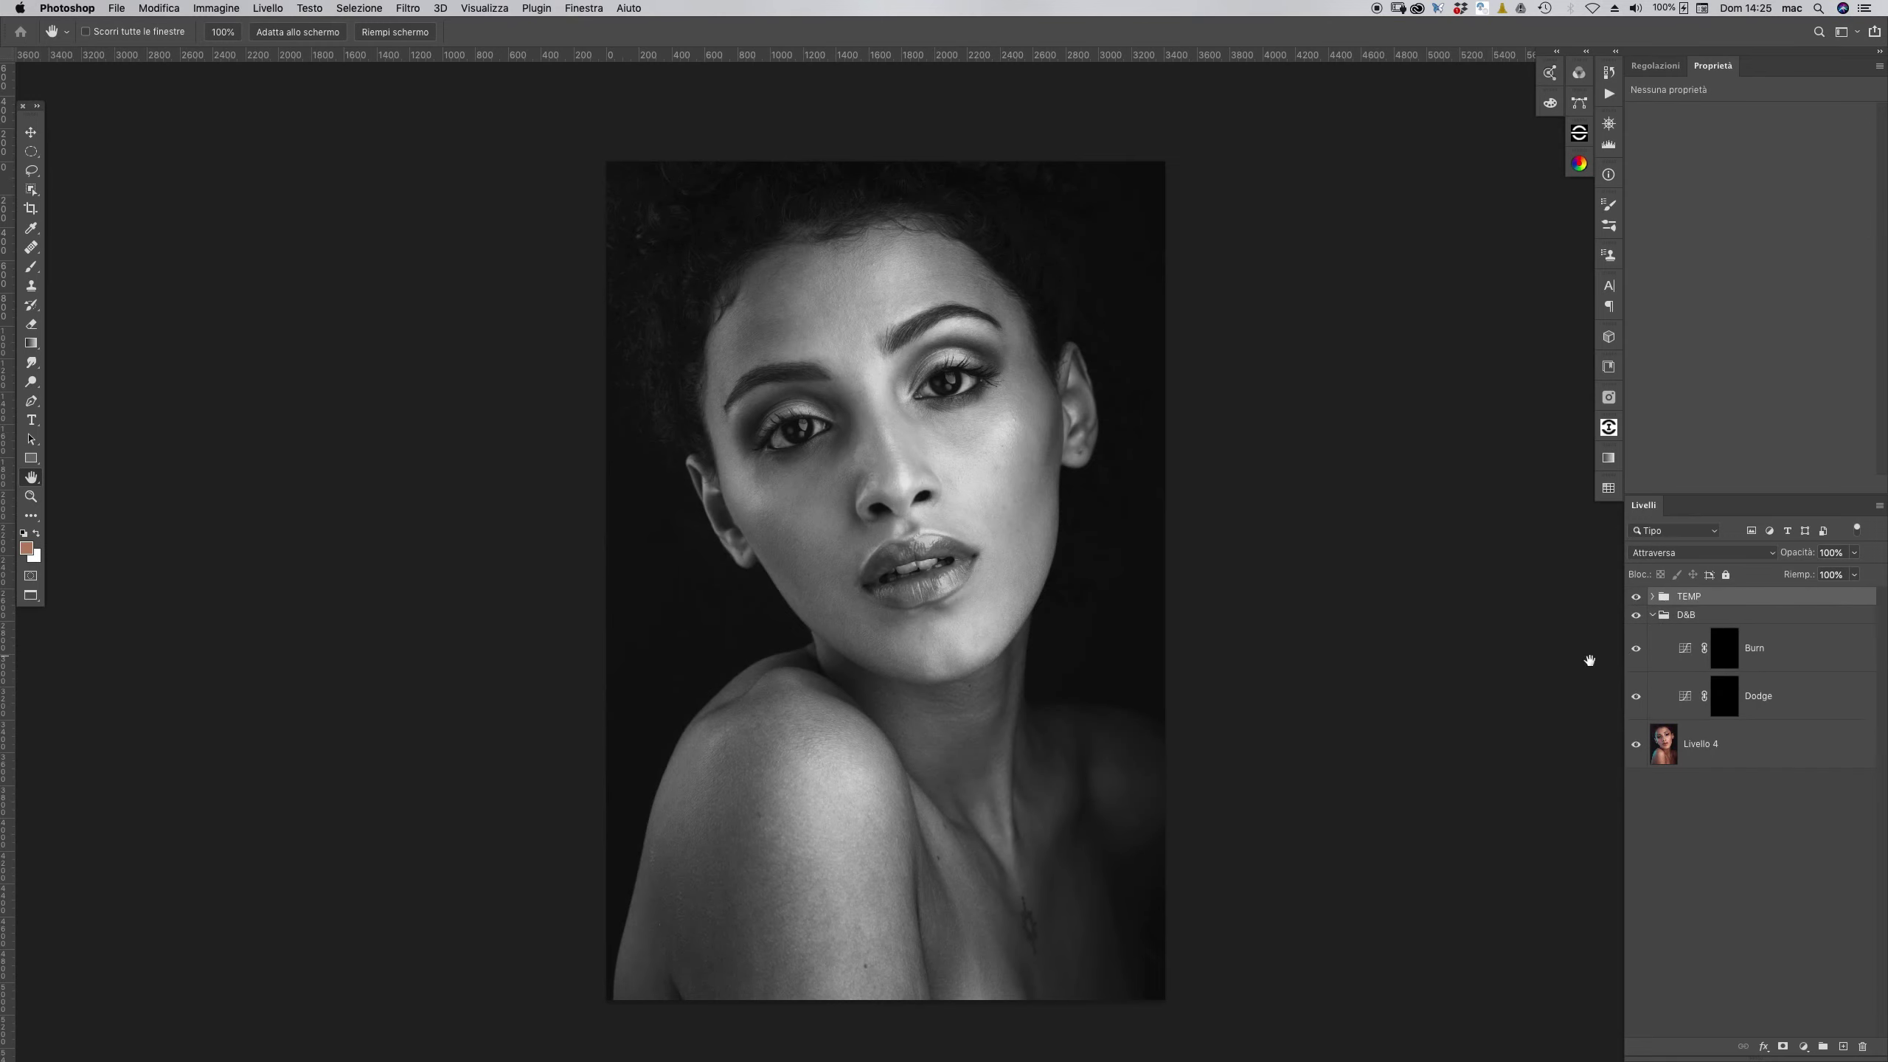
{"action": "scroll", "coordinate": [840, 804], "scroll_direction": "down", "scroll_amount": 3}
{"action": "scroll", "coordinate": [840, 803], "scroll_direction": "right", "scroll_amount": 3}
{"action": "left_click", "coordinate": [913, 818], "text": "alt"}
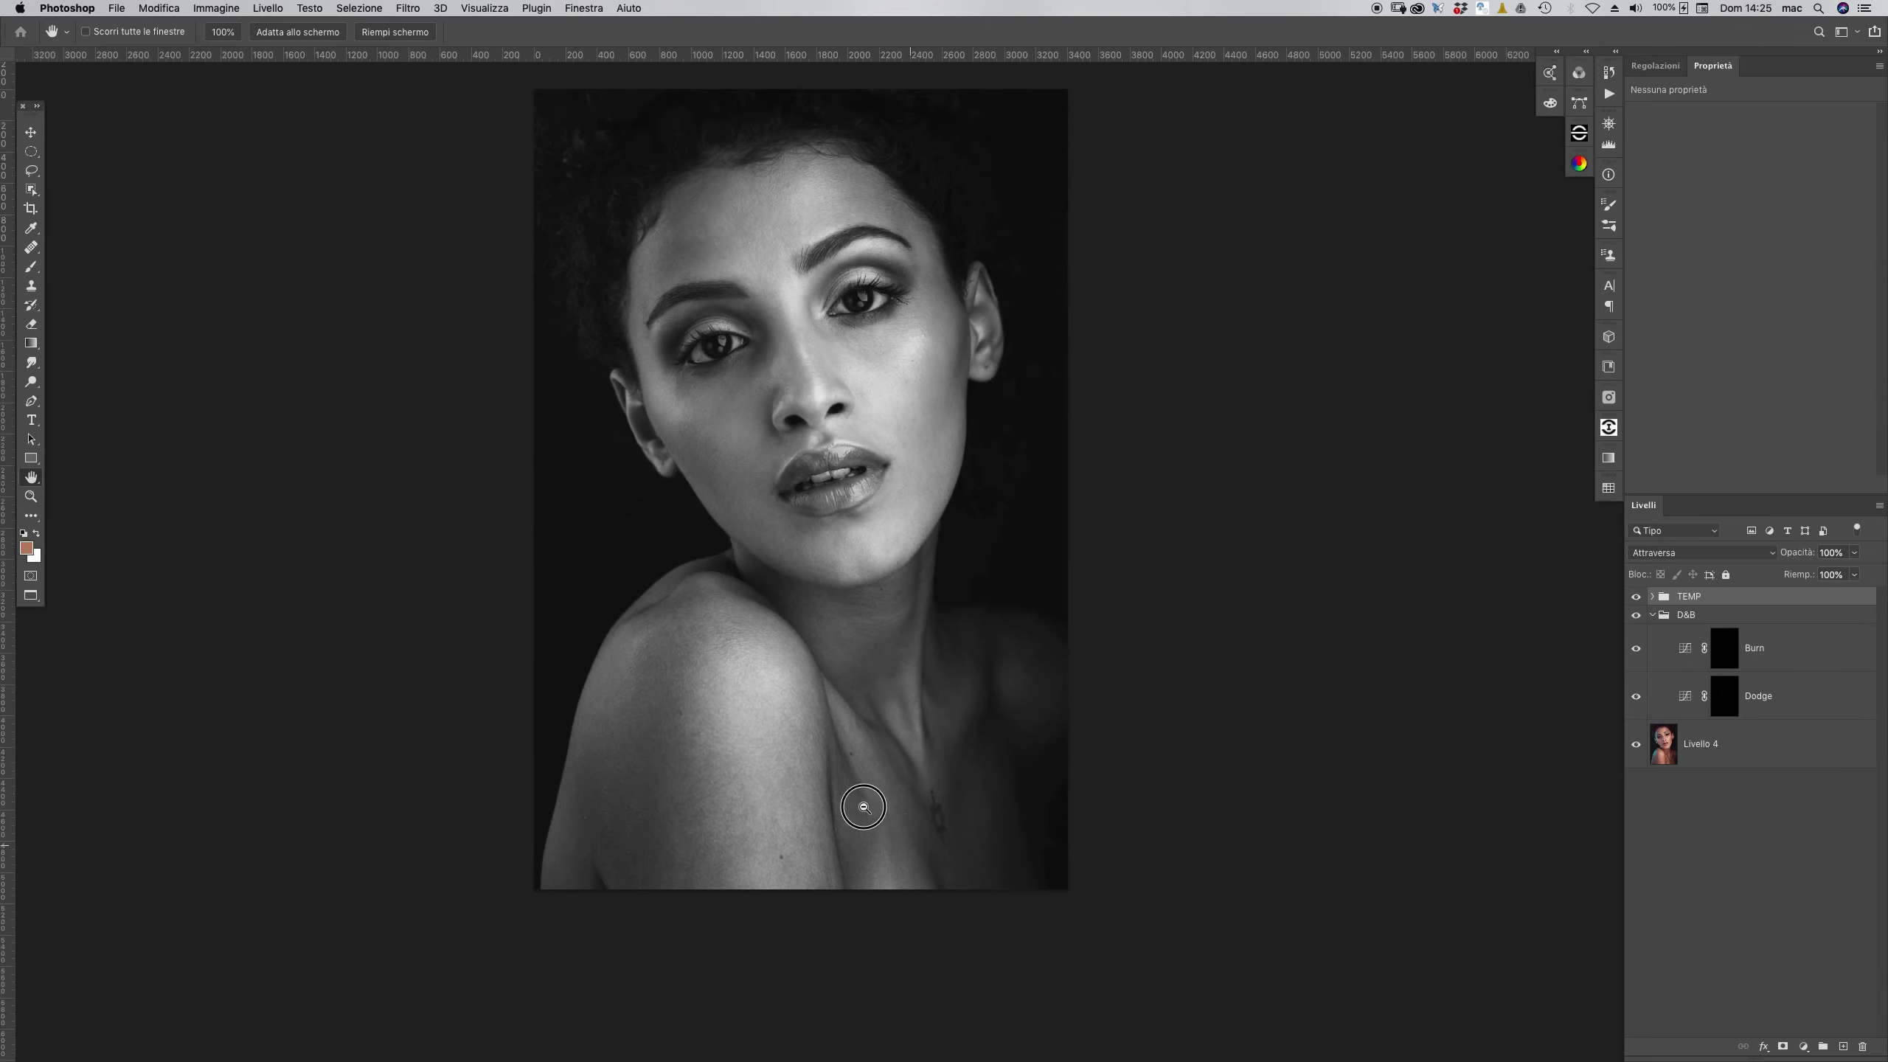
{"action": "left_click", "coordinate": [941, 854]}
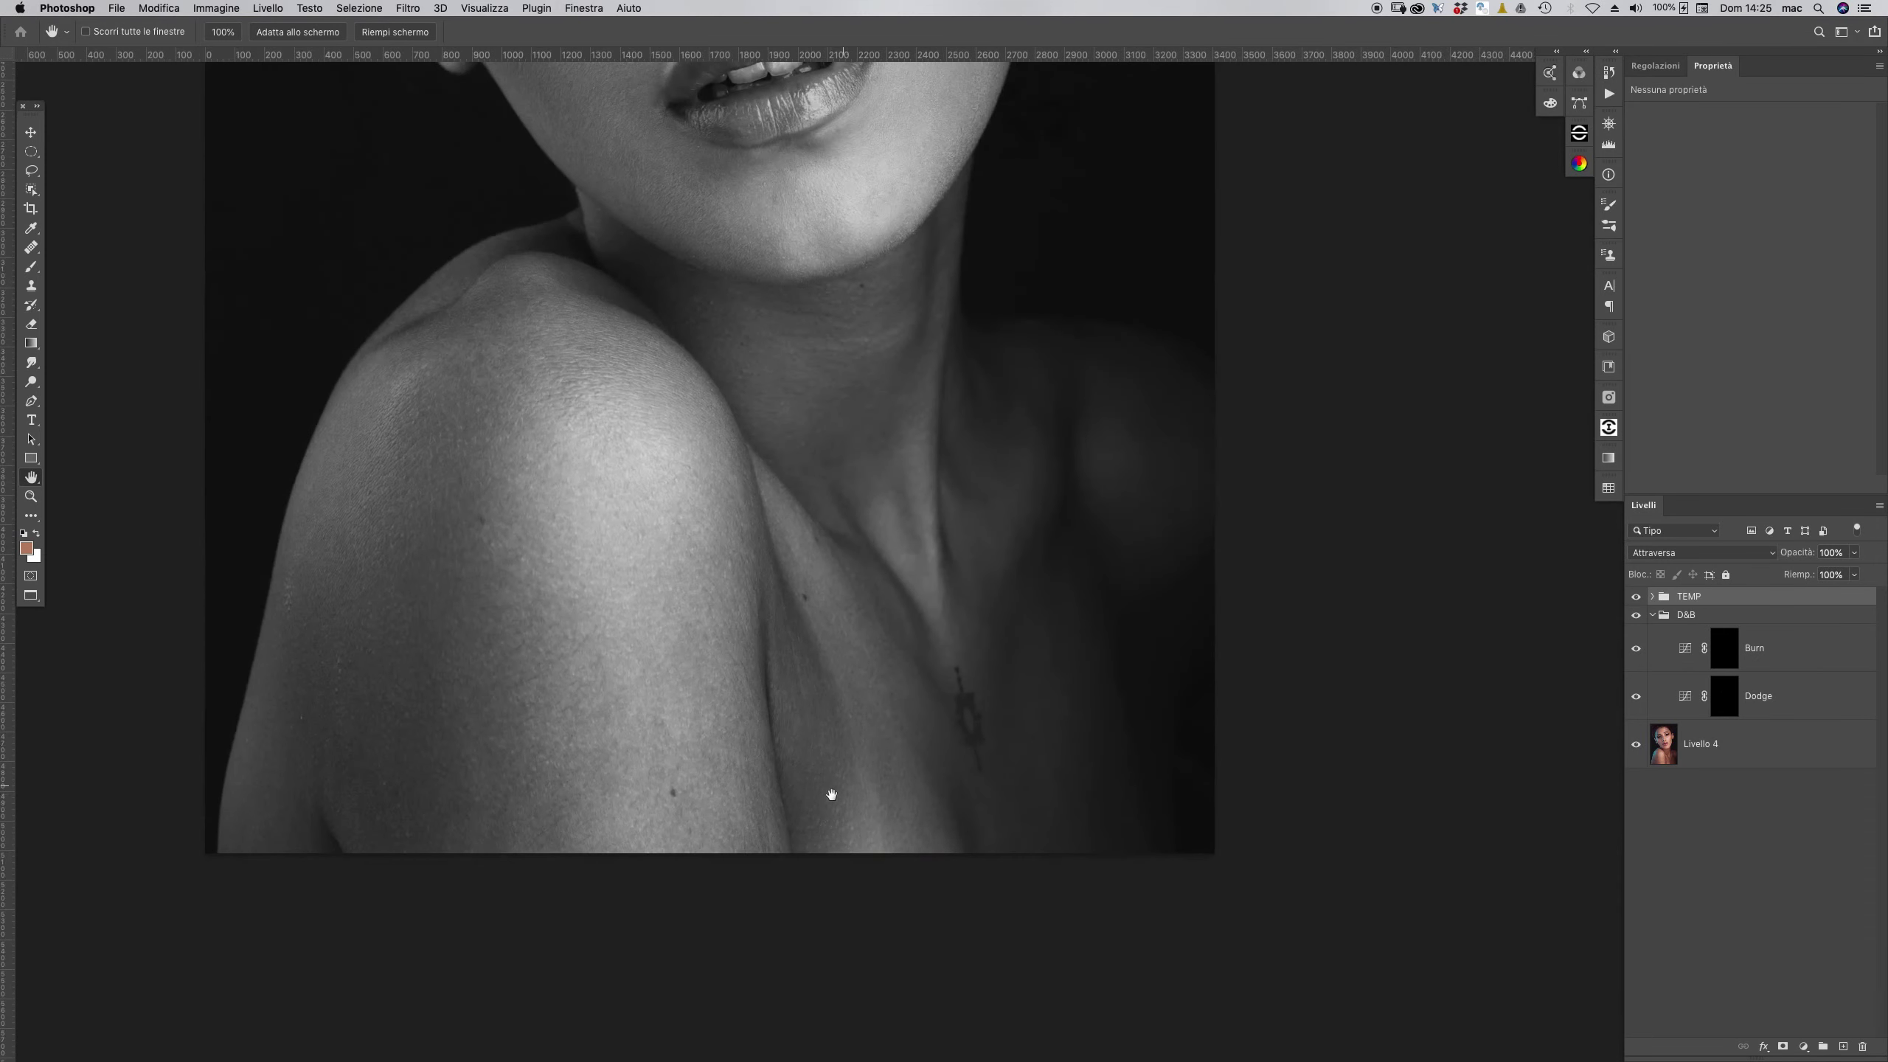
{"action": "left_click", "coordinate": [818, 740], "text": "alt"}
{"action": "key", "text": "r"}
{"action": "left_click_drag", "start_coordinate": [452, 716], "coordinate": [636, 357]}
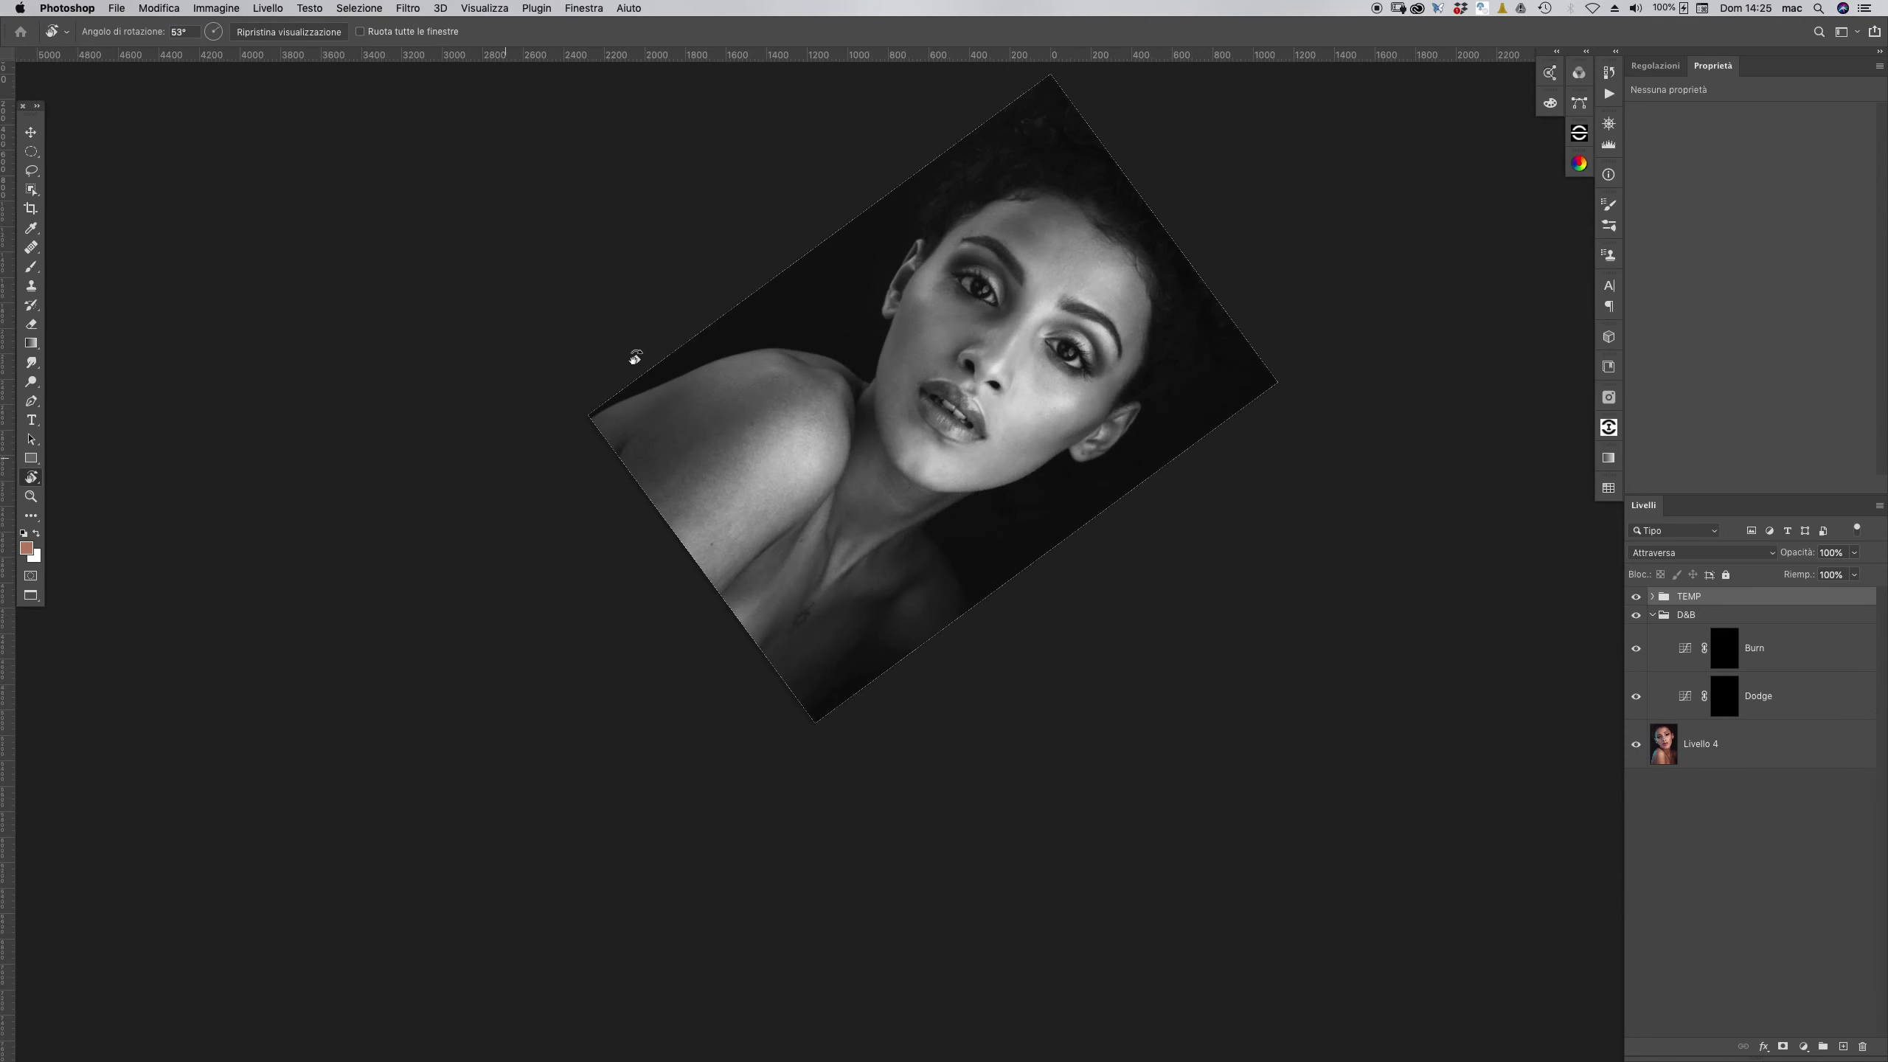
- Resize the soft brush across the Dodge and Burn masks, ending on Burn's mask, view upright
{"action": "left_click", "coordinate": [1718, 714]}
{"action": "key", "text": "b"}
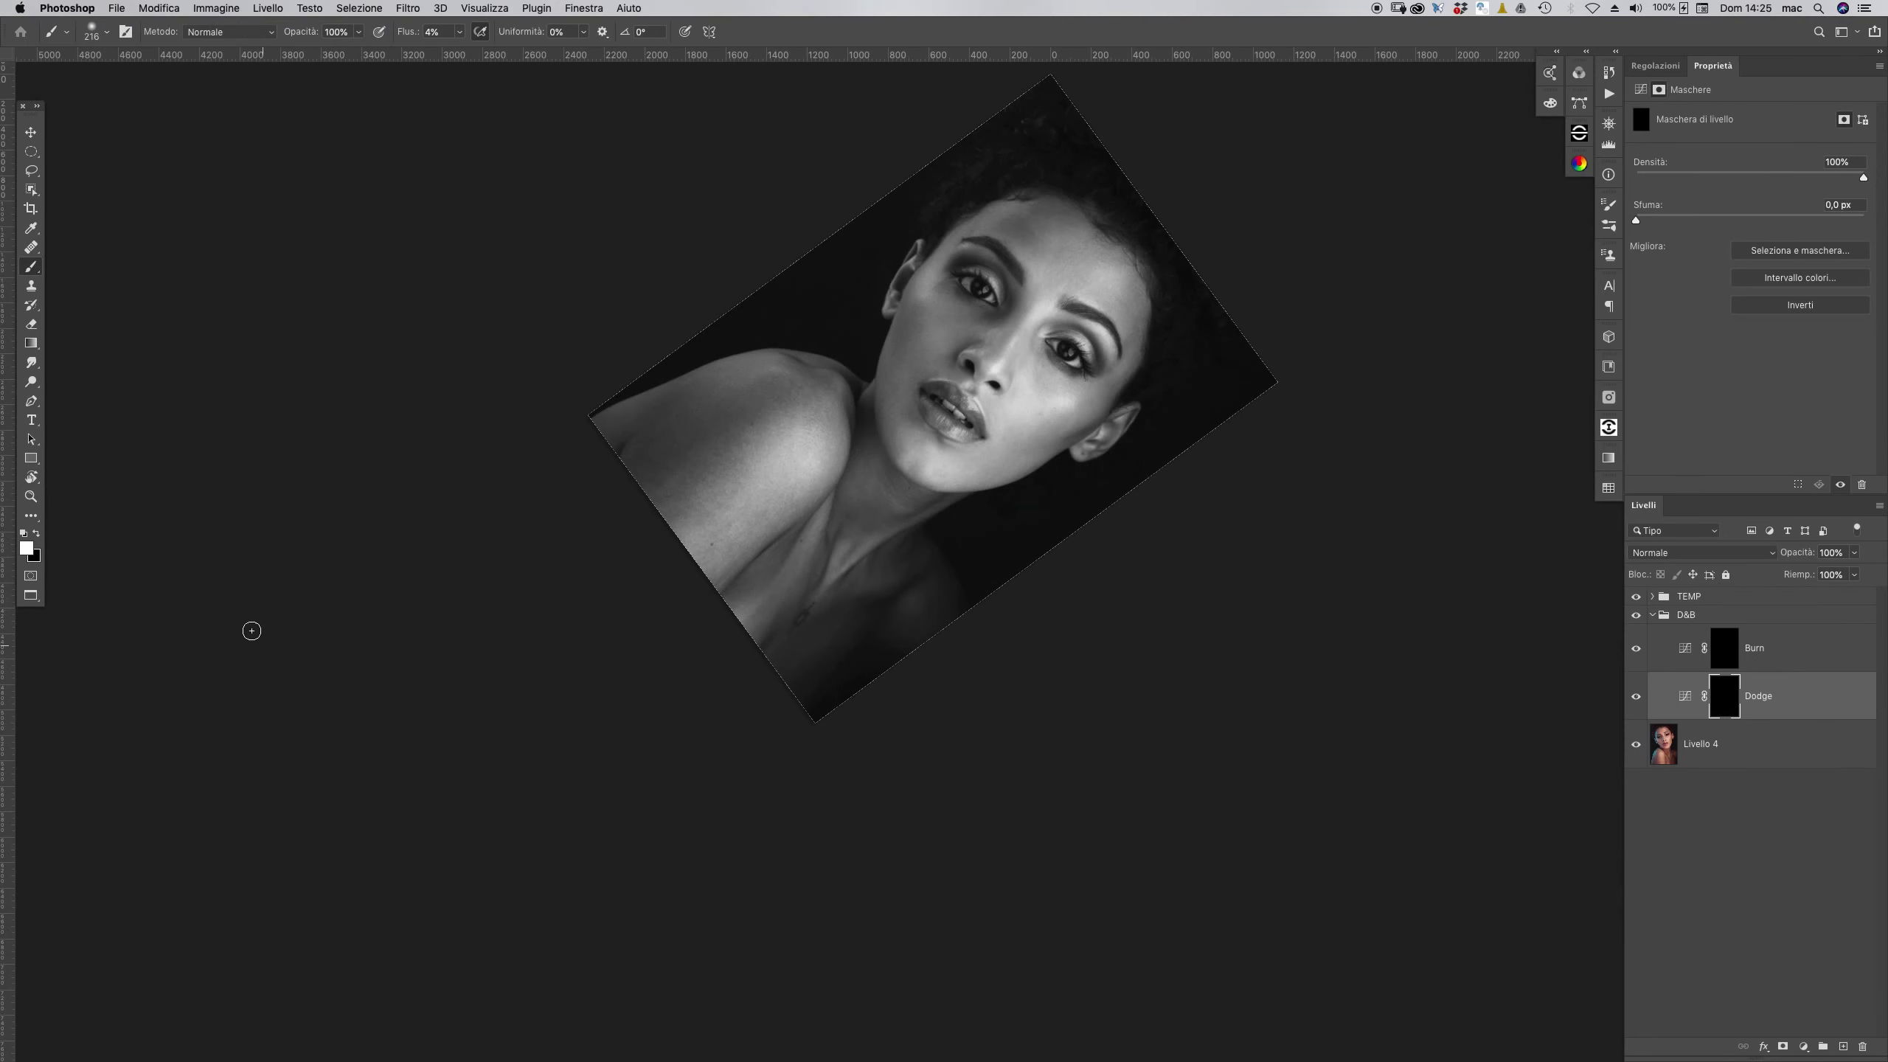
{"action": "left_click_drag", "start_coordinate": [792, 601], "coordinate": [788, 604]}
{"action": "left_click", "coordinate": [1717, 647]}
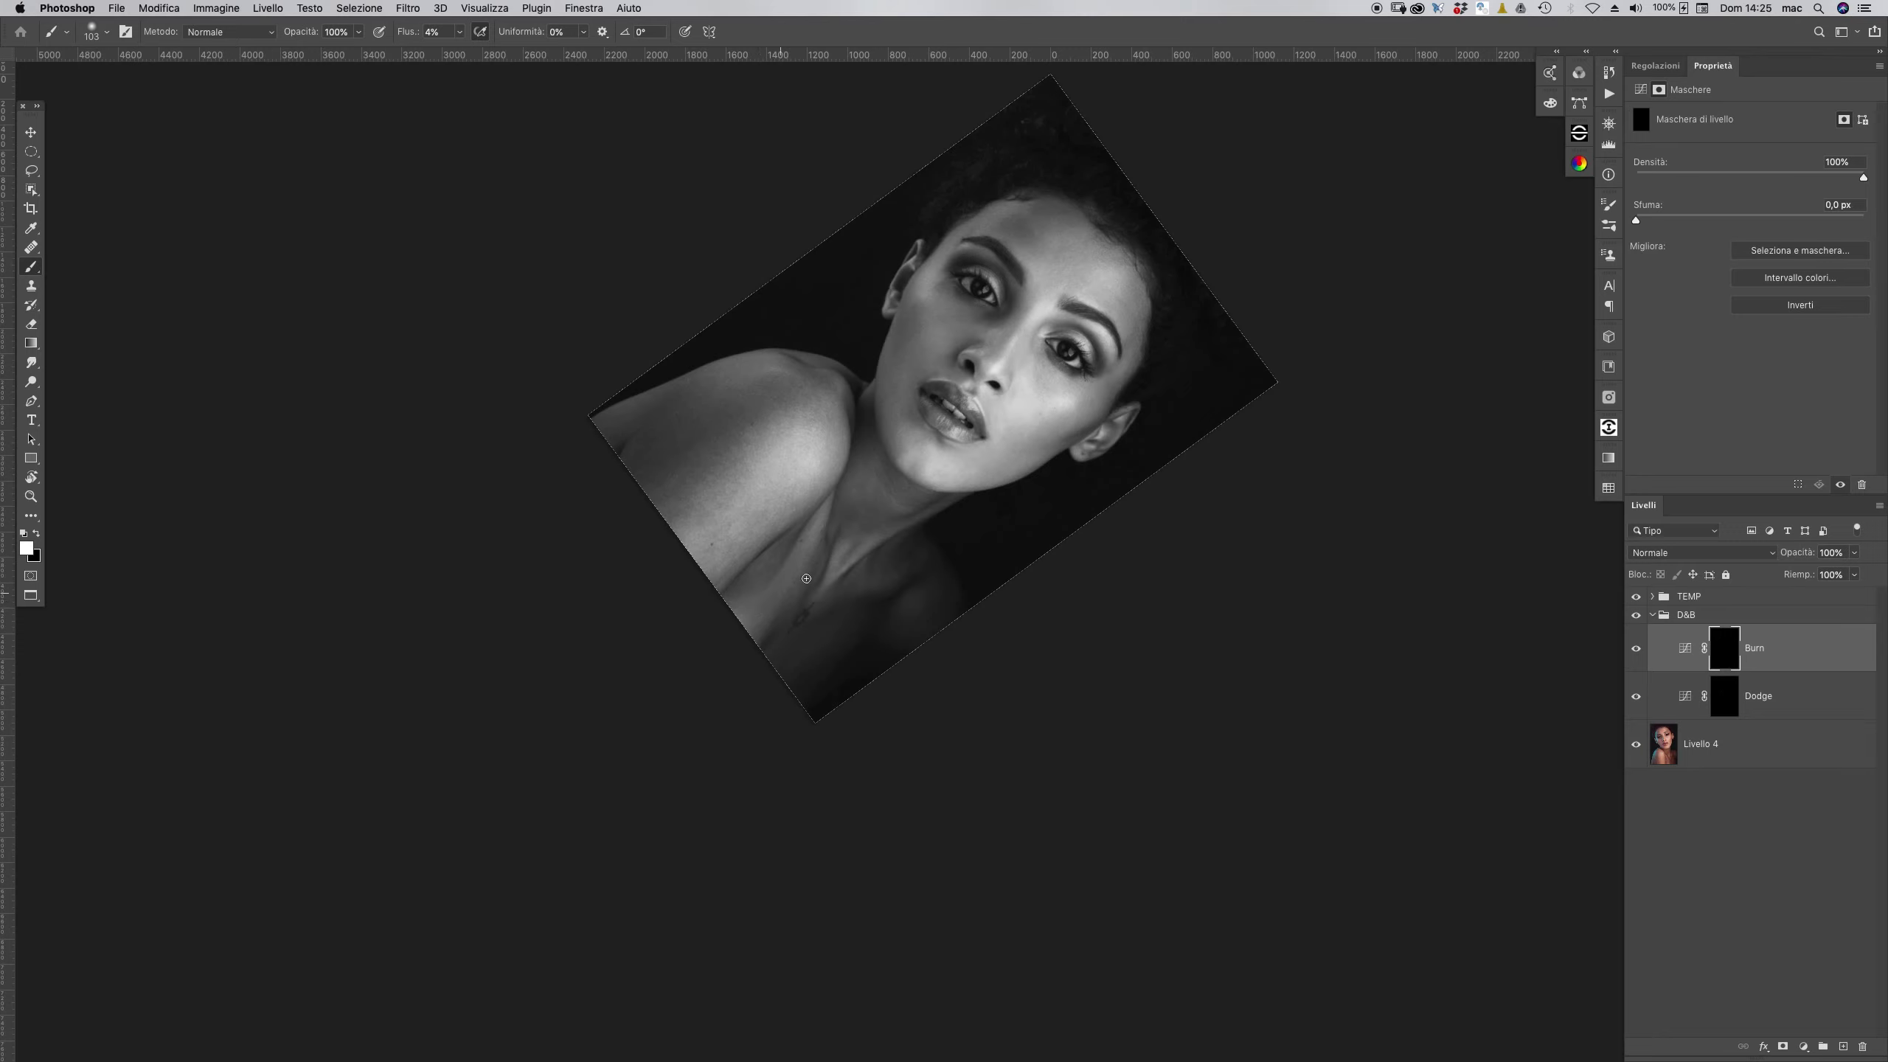
{"action": "key", "text": "alt+bracketleft"}
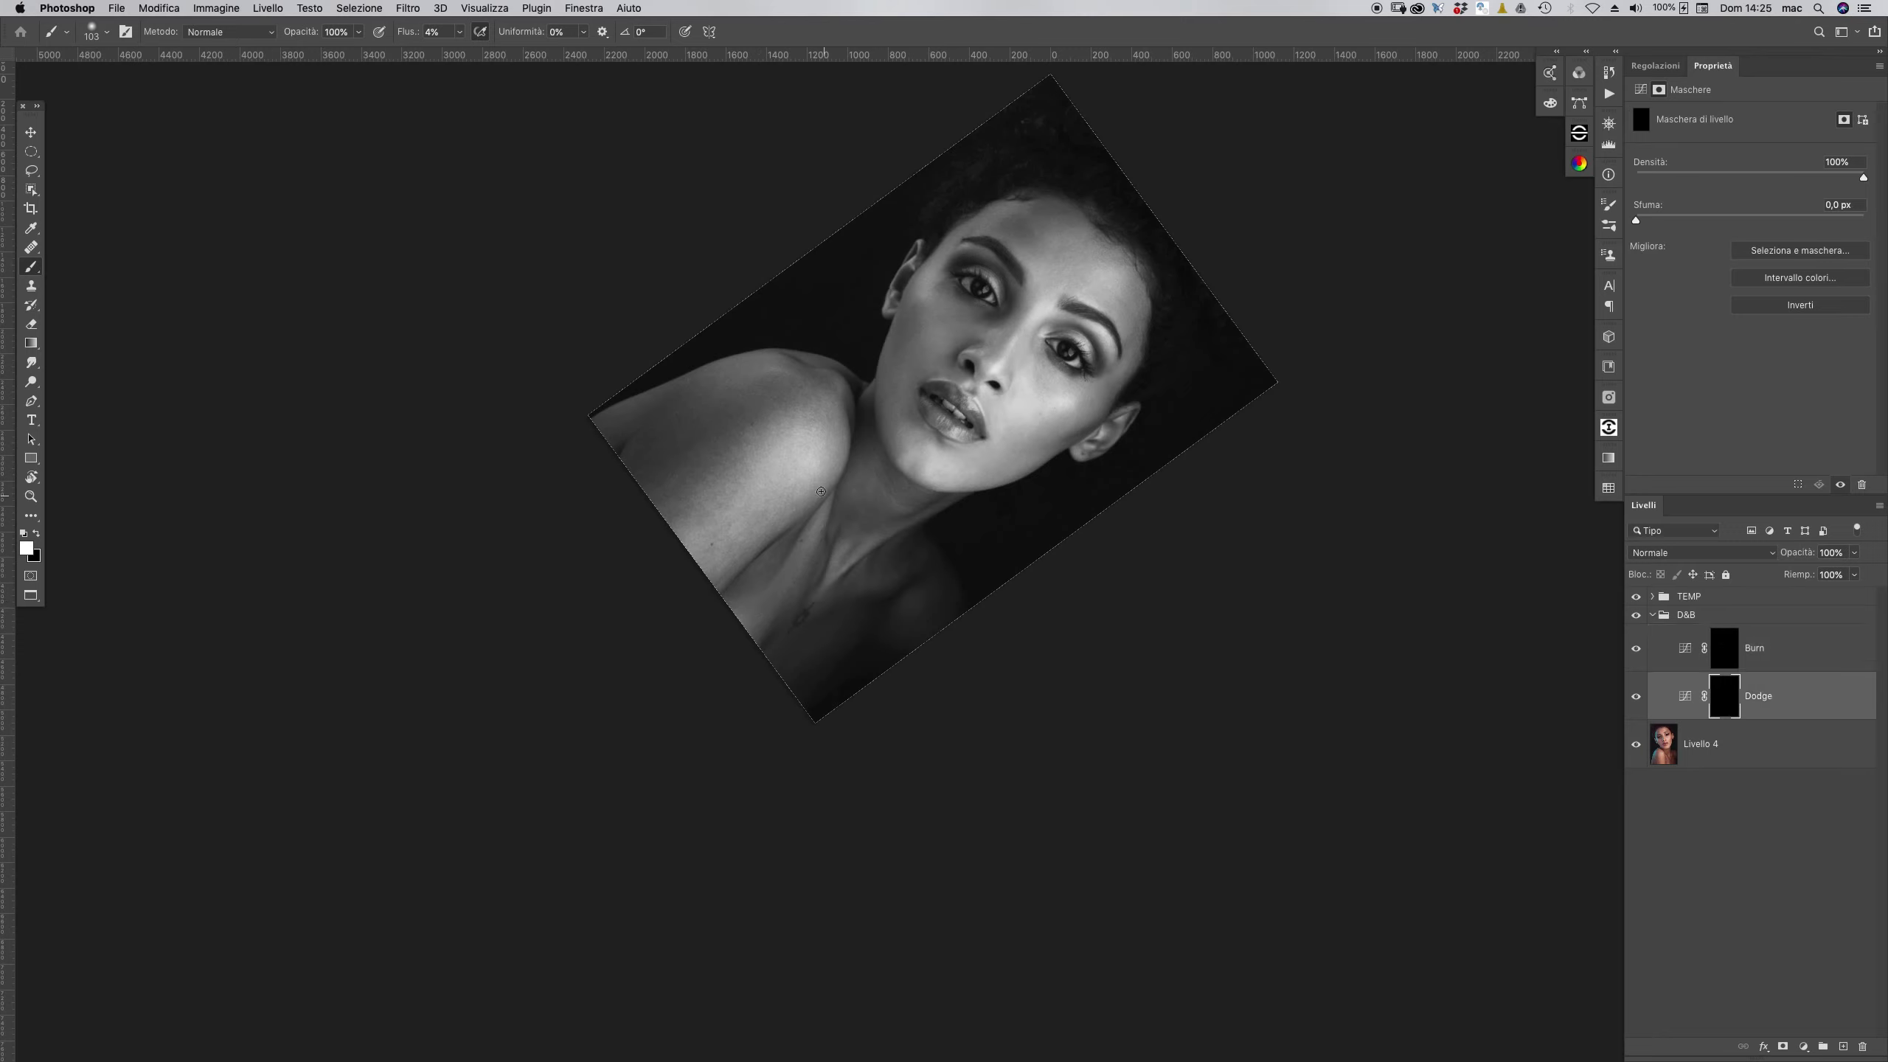
{"action": "left_click_drag", "start_coordinate": [776, 594], "coordinate": [771, 600]}
{"action": "left_click", "coordinate": [1724, 654]}
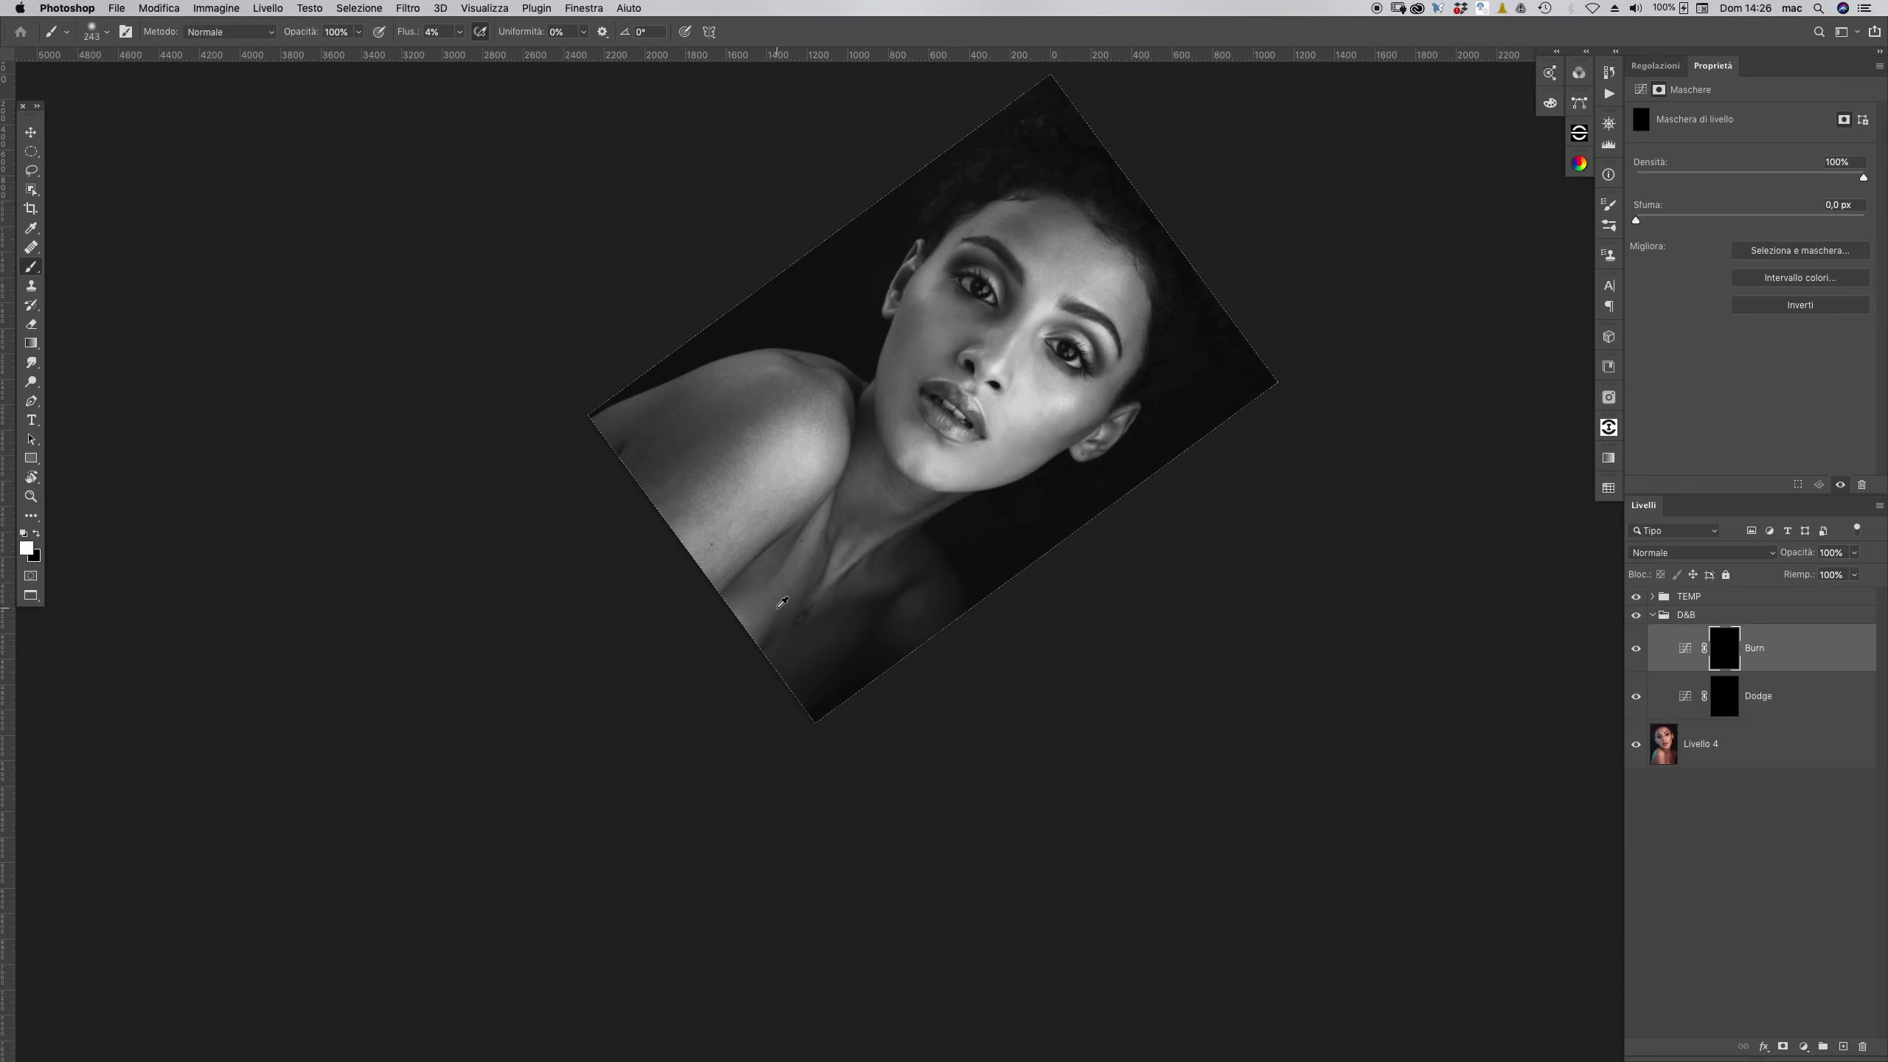
{"action": "left_click_drag", "start_coordinate": [725, 623], "coordinate": [728, 623]}
{"action": "left_click_drag", "start_coordinate": [773, 604], "coordinate": [776, 558]}
{"action": "left_click_drag", "start_coordinate": [877, 401], "coordinate": [1305, 423]}
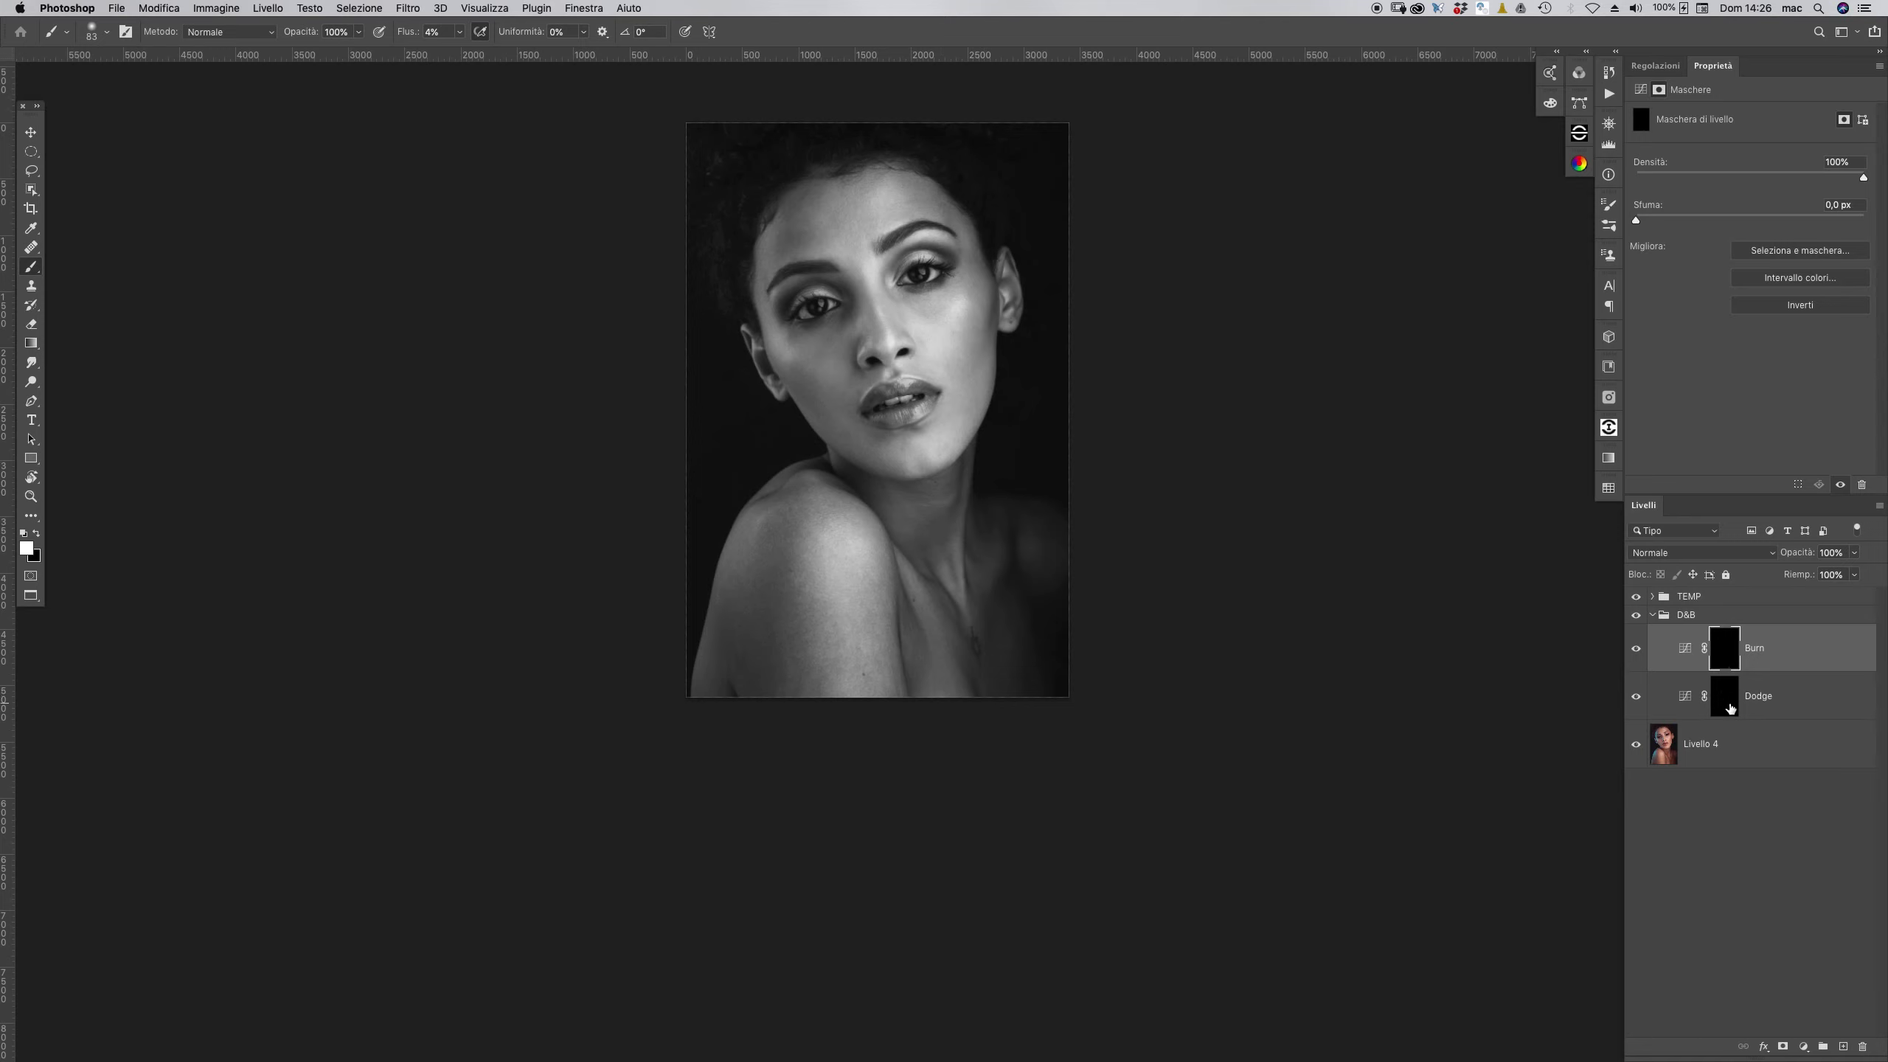
- Target the Burn layer's mask and shrink the brush to 31 px
{"action": "left_click", "coordinate": [1726, 699]}
{"action": "left_click", "coordinate": [1729, 632]}
{"action": "scroll", "coordinate": [961, 463], "scroll_direction": "up", "scroll_amount": 3}
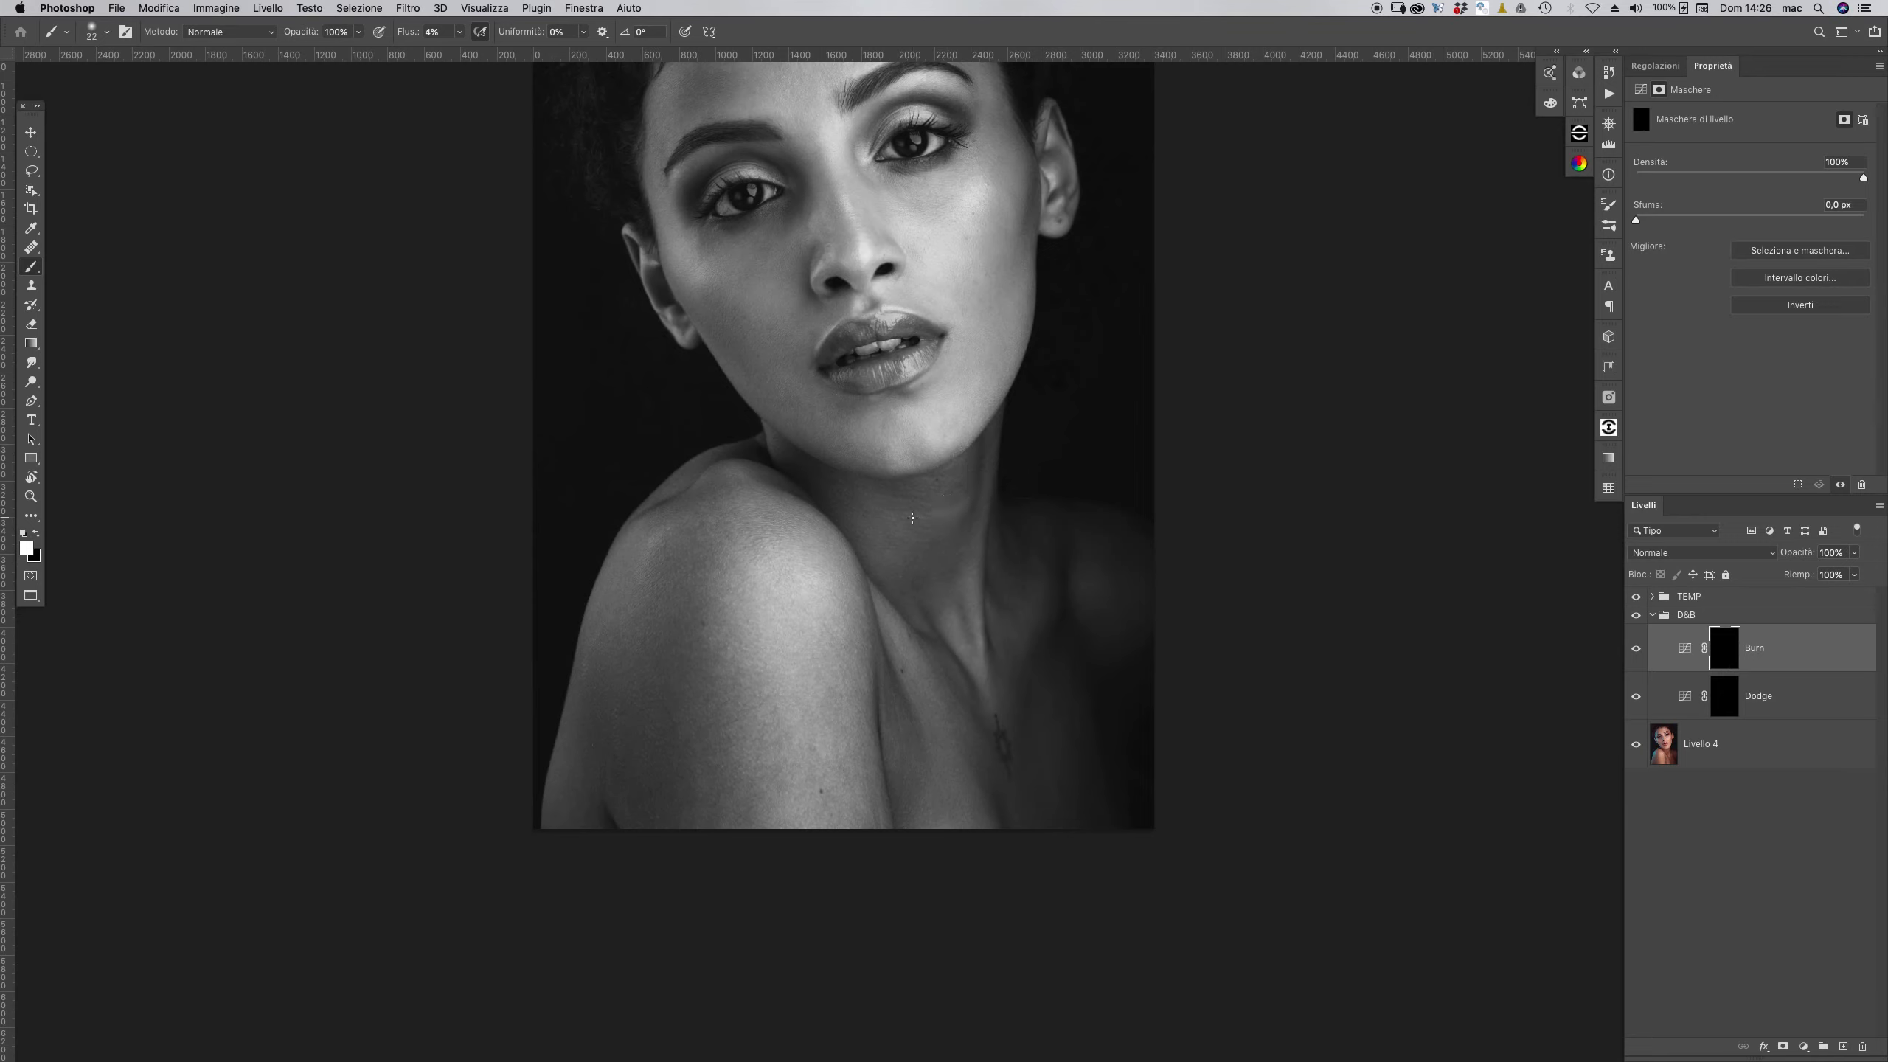
{"action": "left_click_drag", "start_coordinate": [948, 514], "coordinate": [950, 512]}
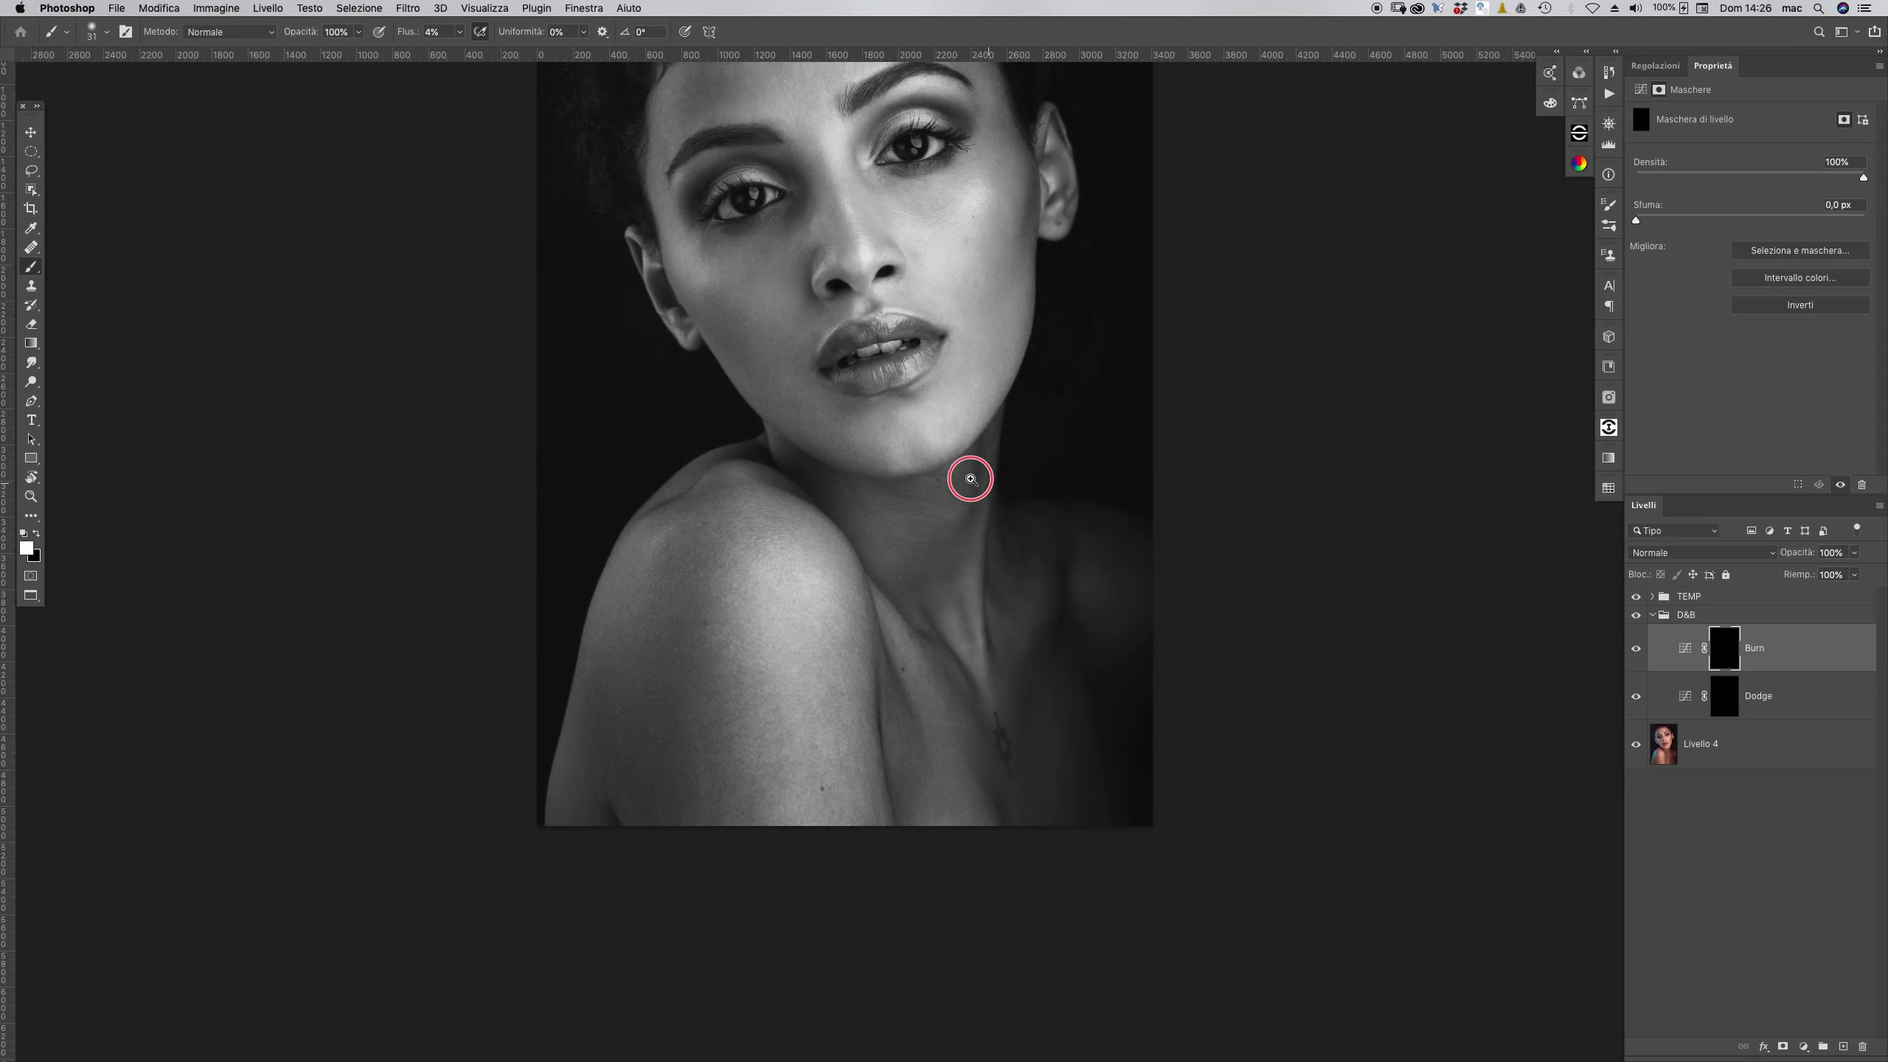
{"action": "scroll", "coordinate": [970, 503], "scroll_direction": "down", "scroll_amount": 2}
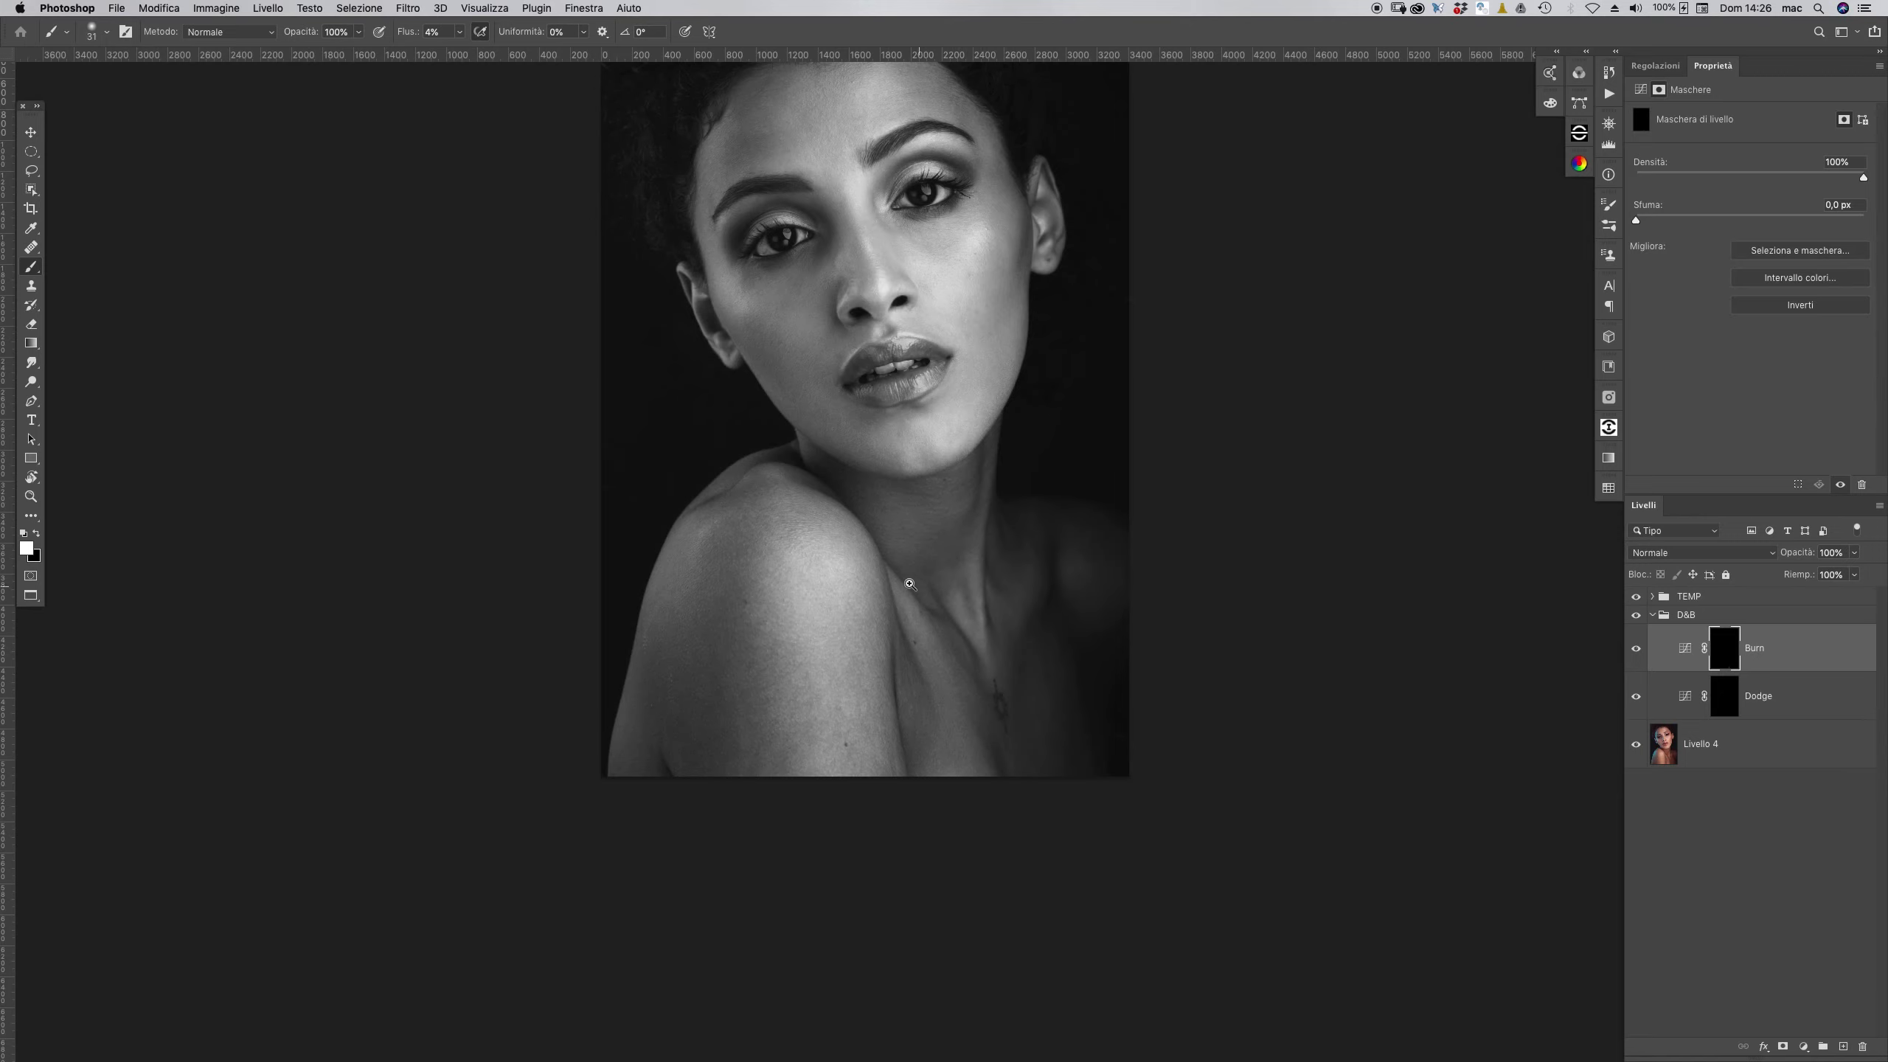
- Inspect the shoulder, cheek and eye up close, then frame the lower face and neck
{"action": "left_click_drag", "start_coordinate": [785, 705], "coordinate": [767, 729]}
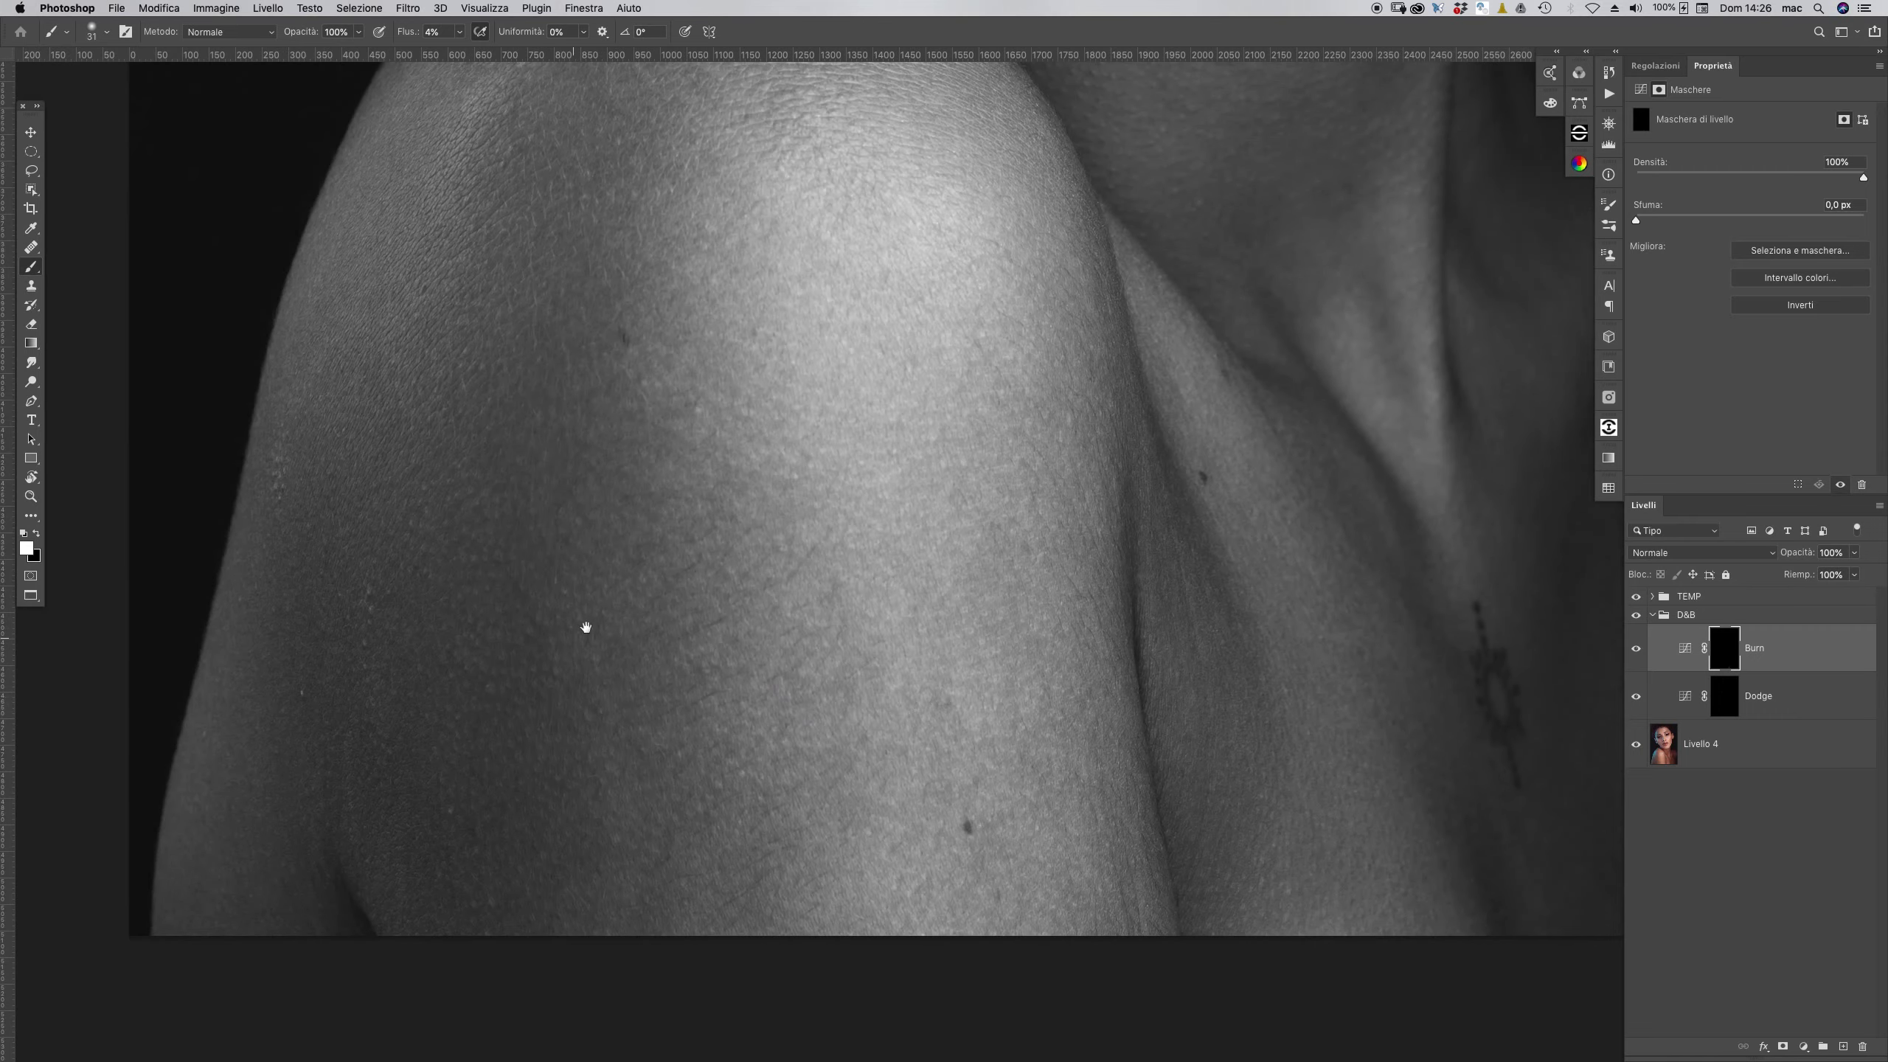
{"action": "left_click_drag", "start_coordinate": [628, 459], "coordinate": [789, 633]}
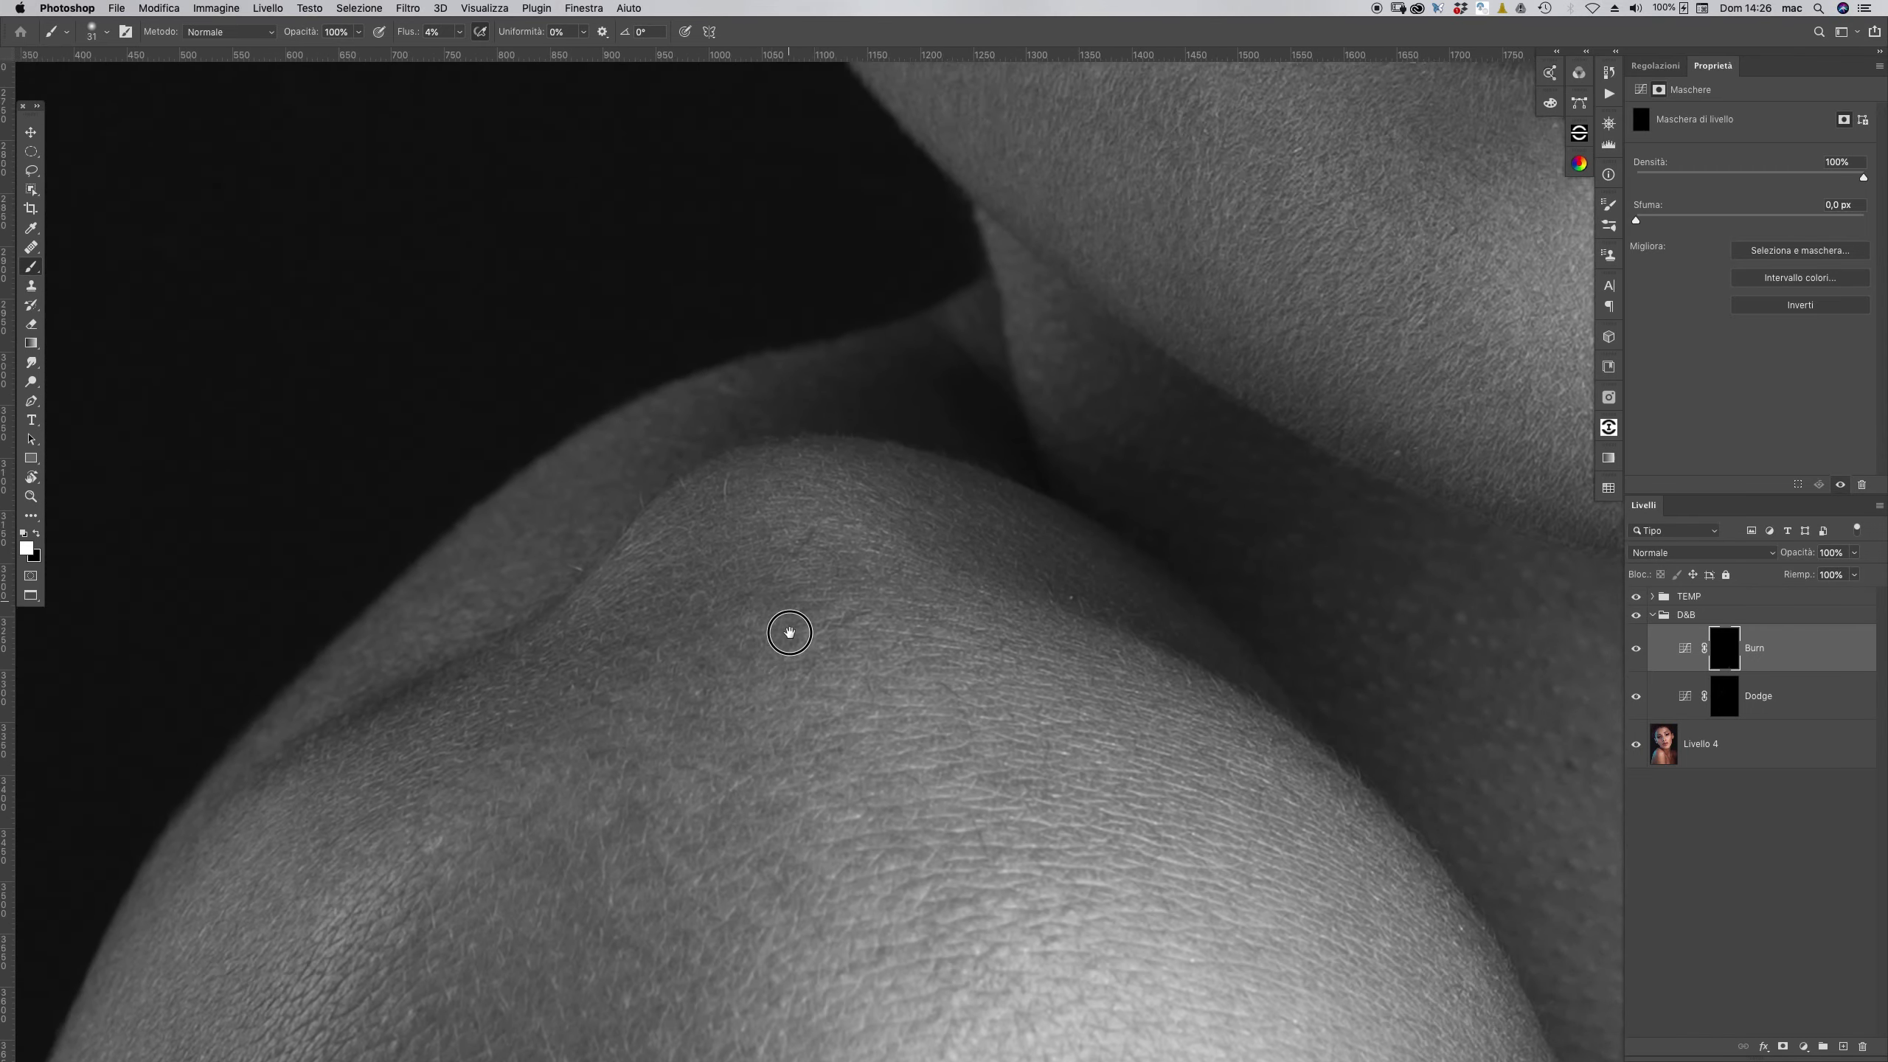
{"action": "mouse_move", "coordinate": [789, 632]}
{"action": "left_mouse_down"}
{"action": "mouse_move", "coordinate": [853, 722]}
{"action": "mouse_move", "coordinate": [884, 904]}
{"action": "left_mouse_up"}
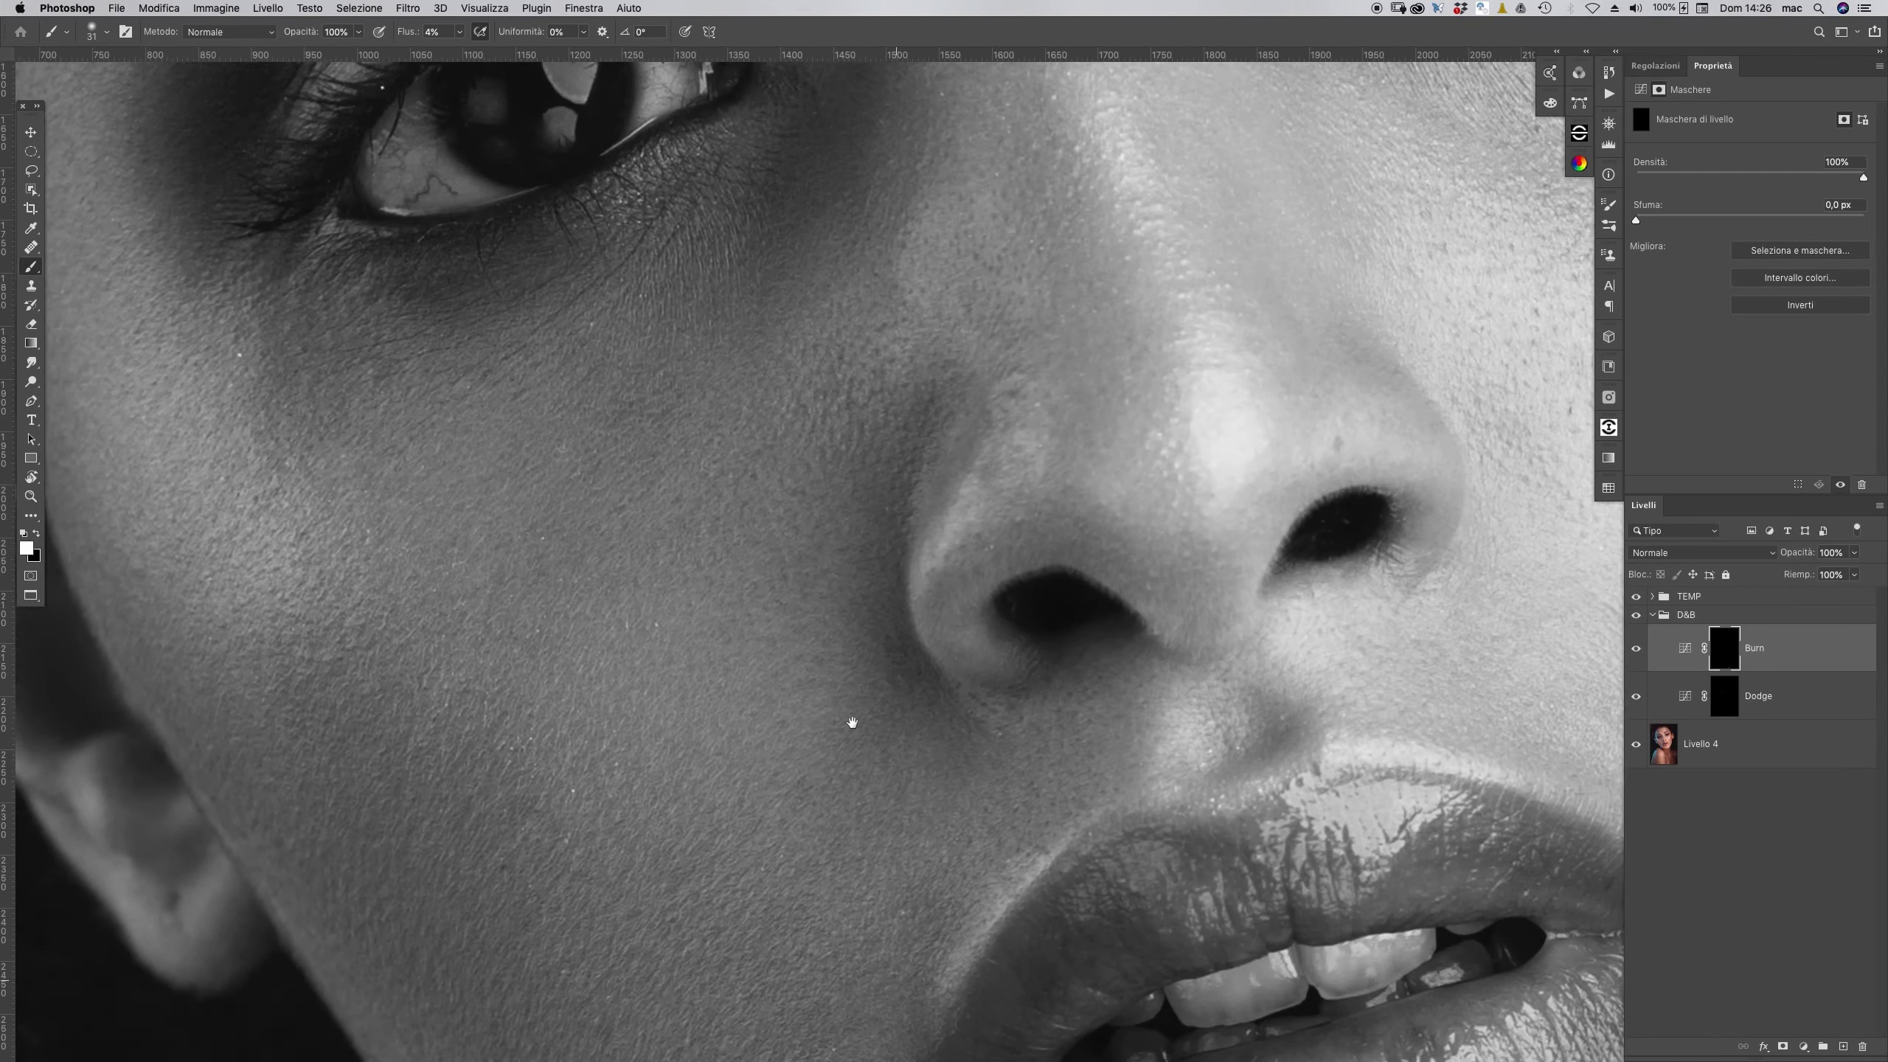
{"action": "left_click_drag", "start_coordinate": [806, 506], "coordinate": [856, 654]}
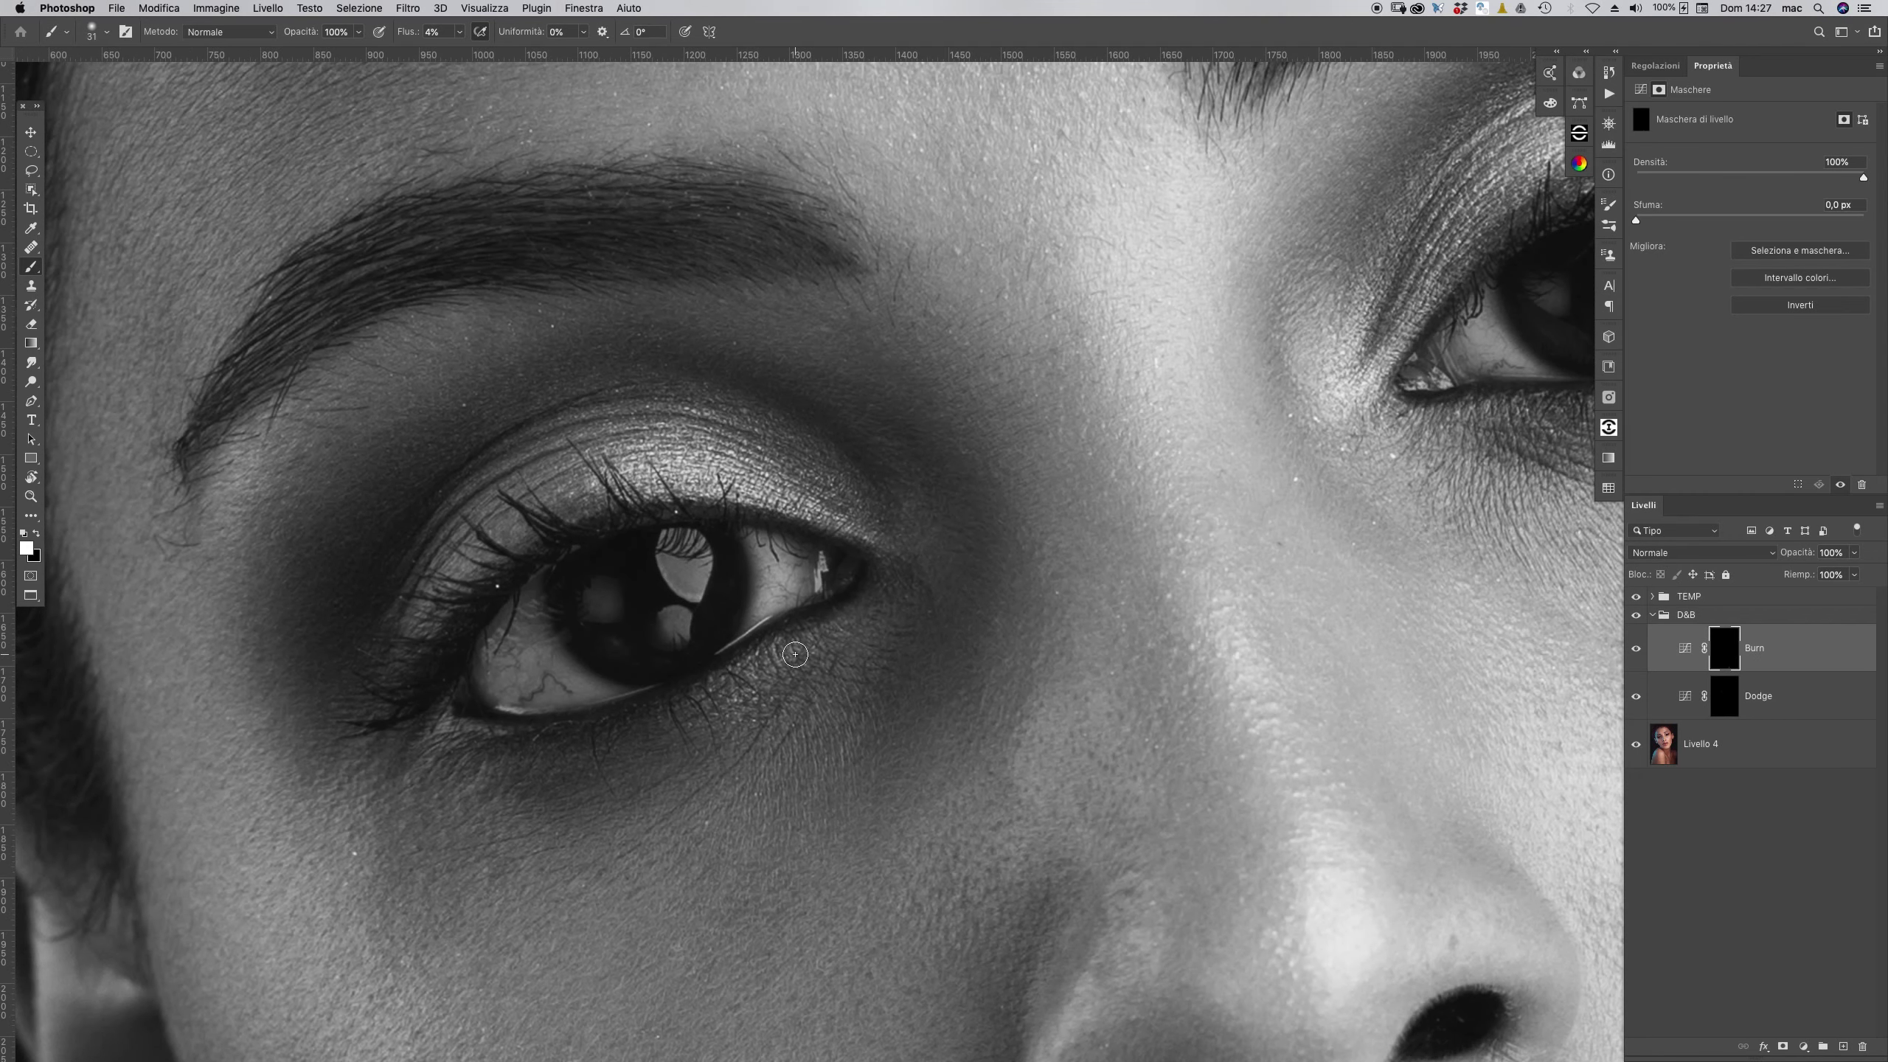
{"action": "left_click", "coordinate": [988, 567], "text": "alt"}
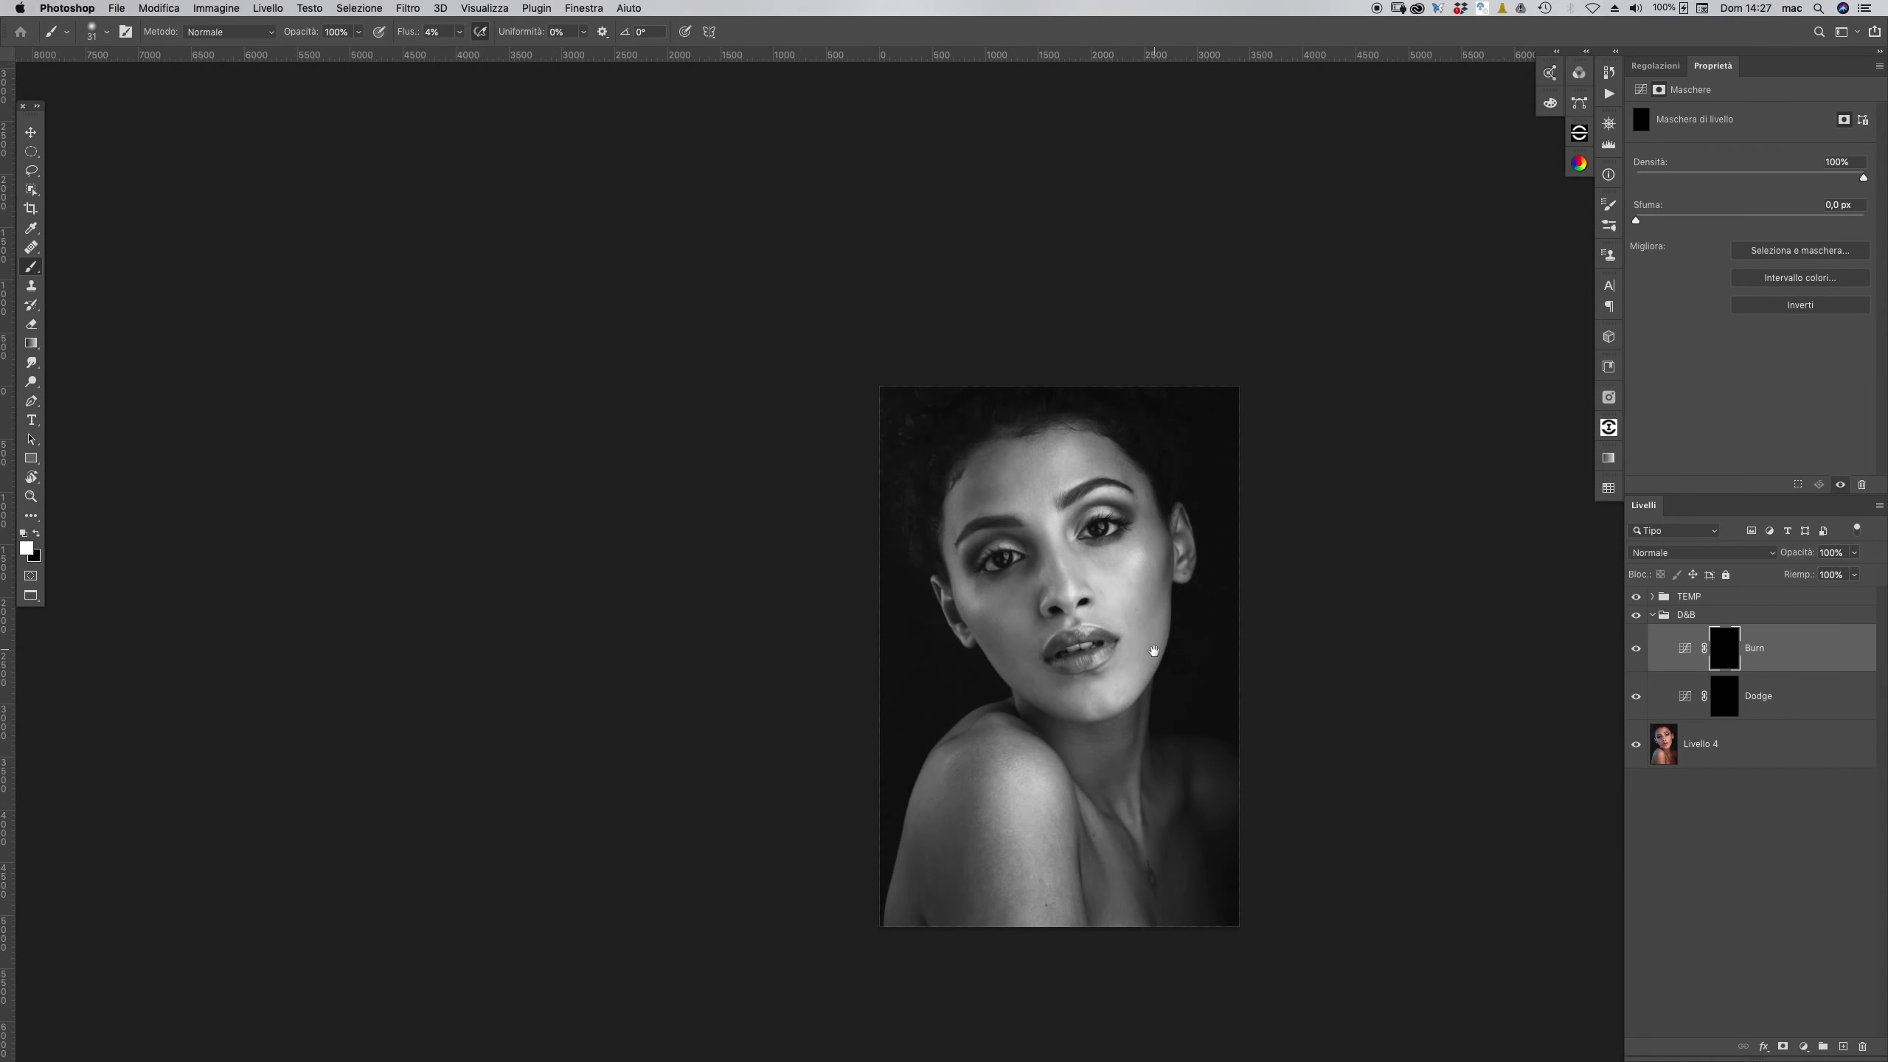
{"action": "left_click_drag", "start_coordinate": [1090, 592], "coordinate": [833, 566]}
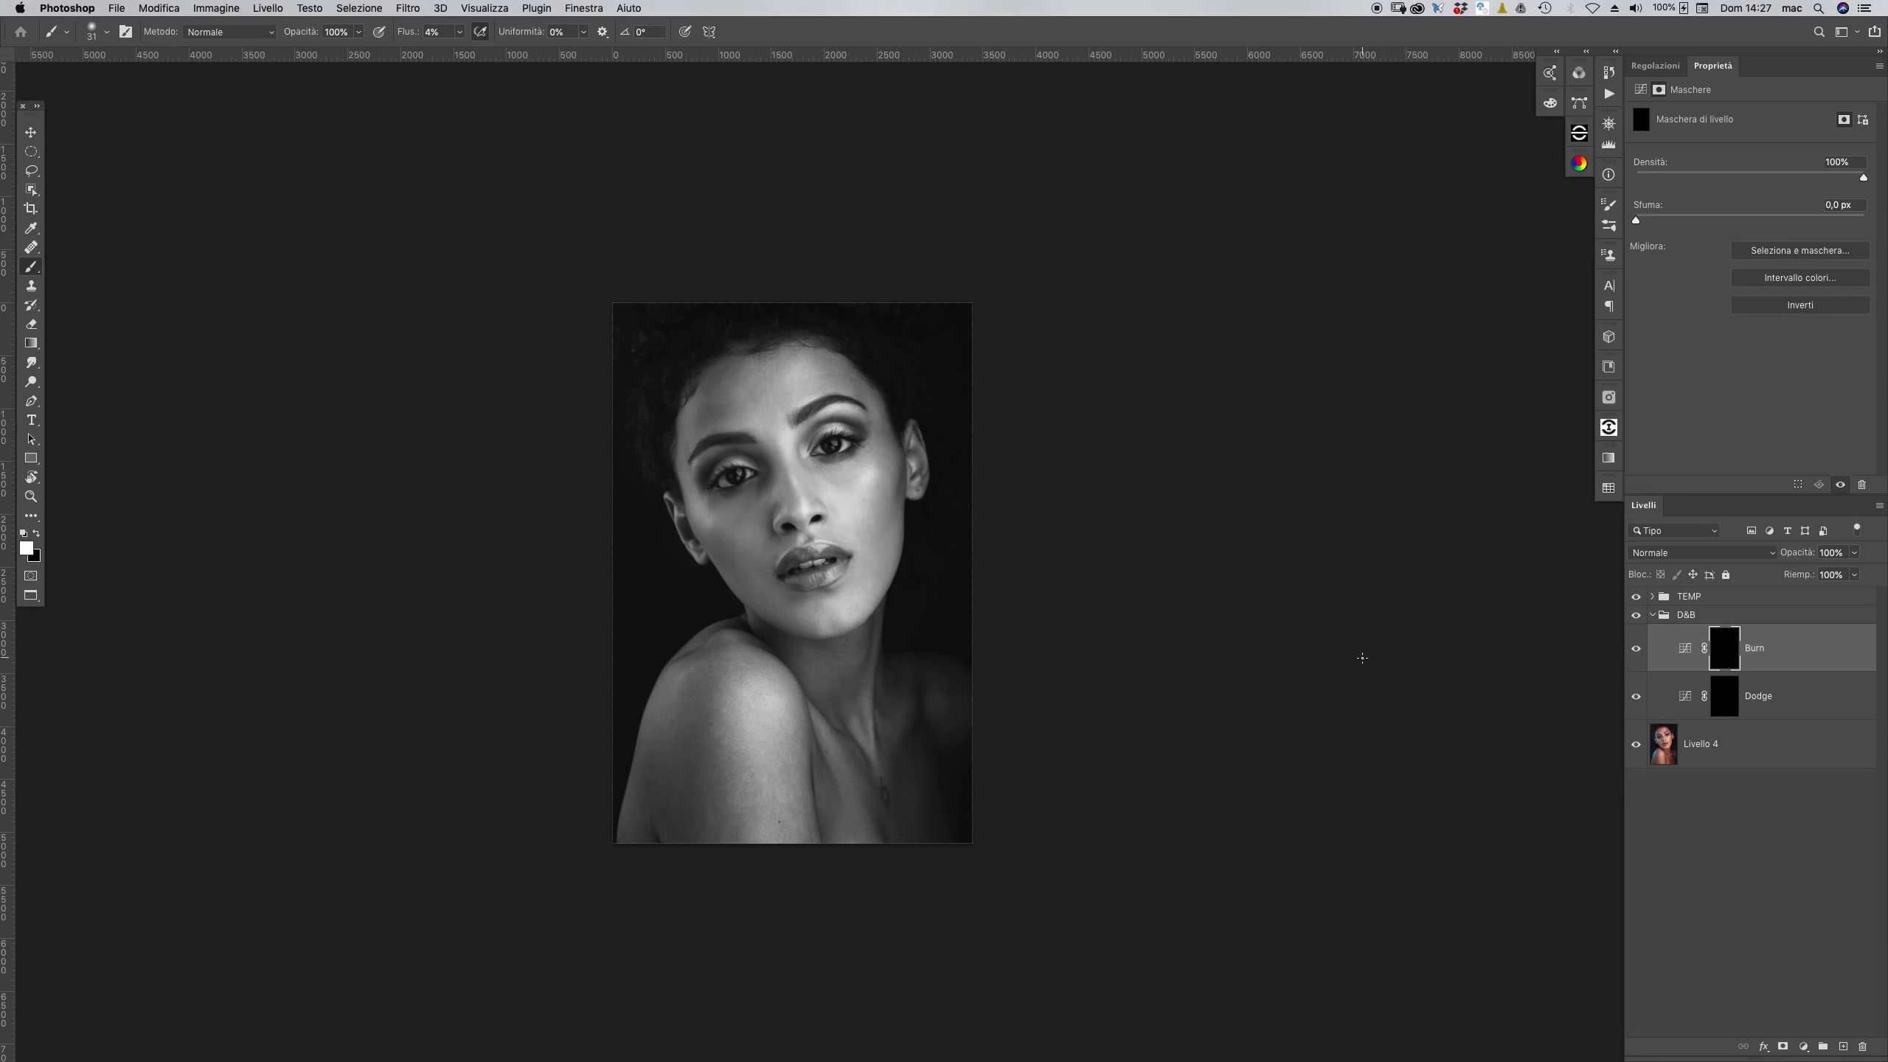
{"action": "left_click", "coordinate": [894, 703], "text": "super"}
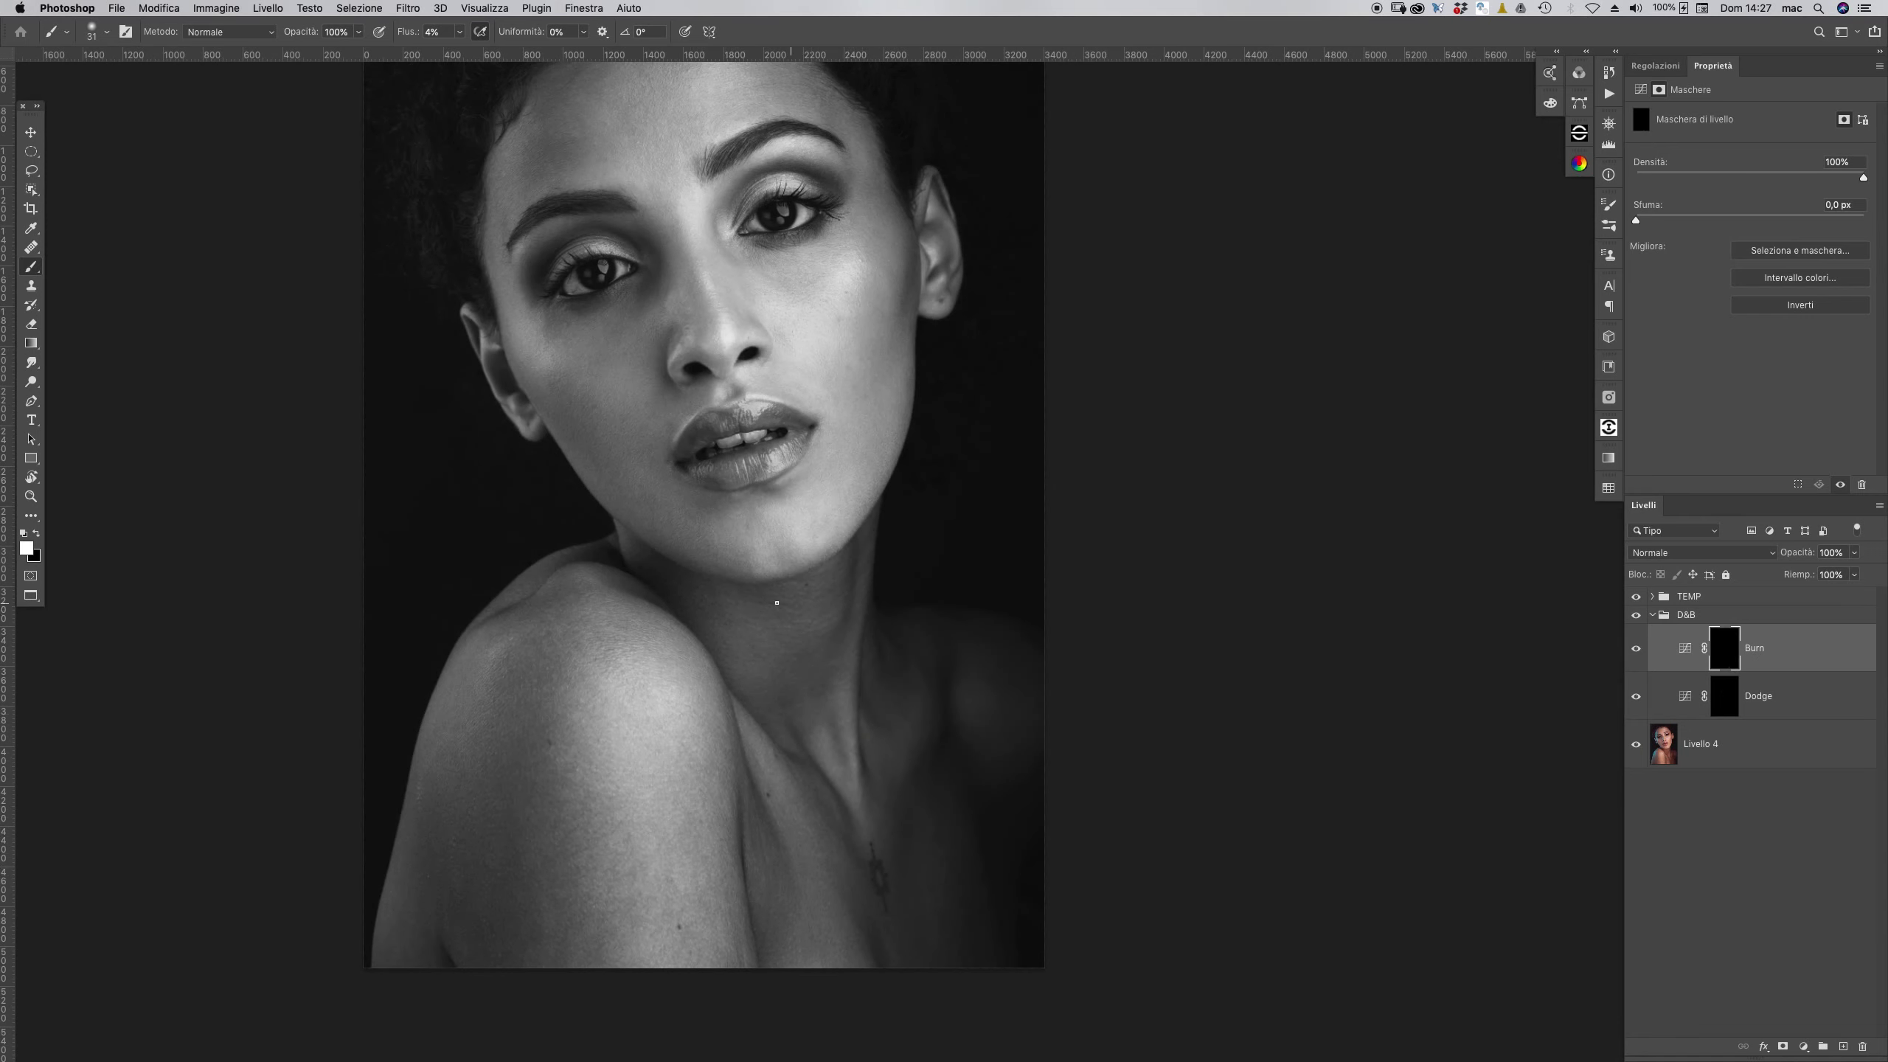
- Target the Dodge mask, enlarge the brush to 67, and hide the TEMP grayscale group
{"action": "key", "text": "alt+bracketleft"}
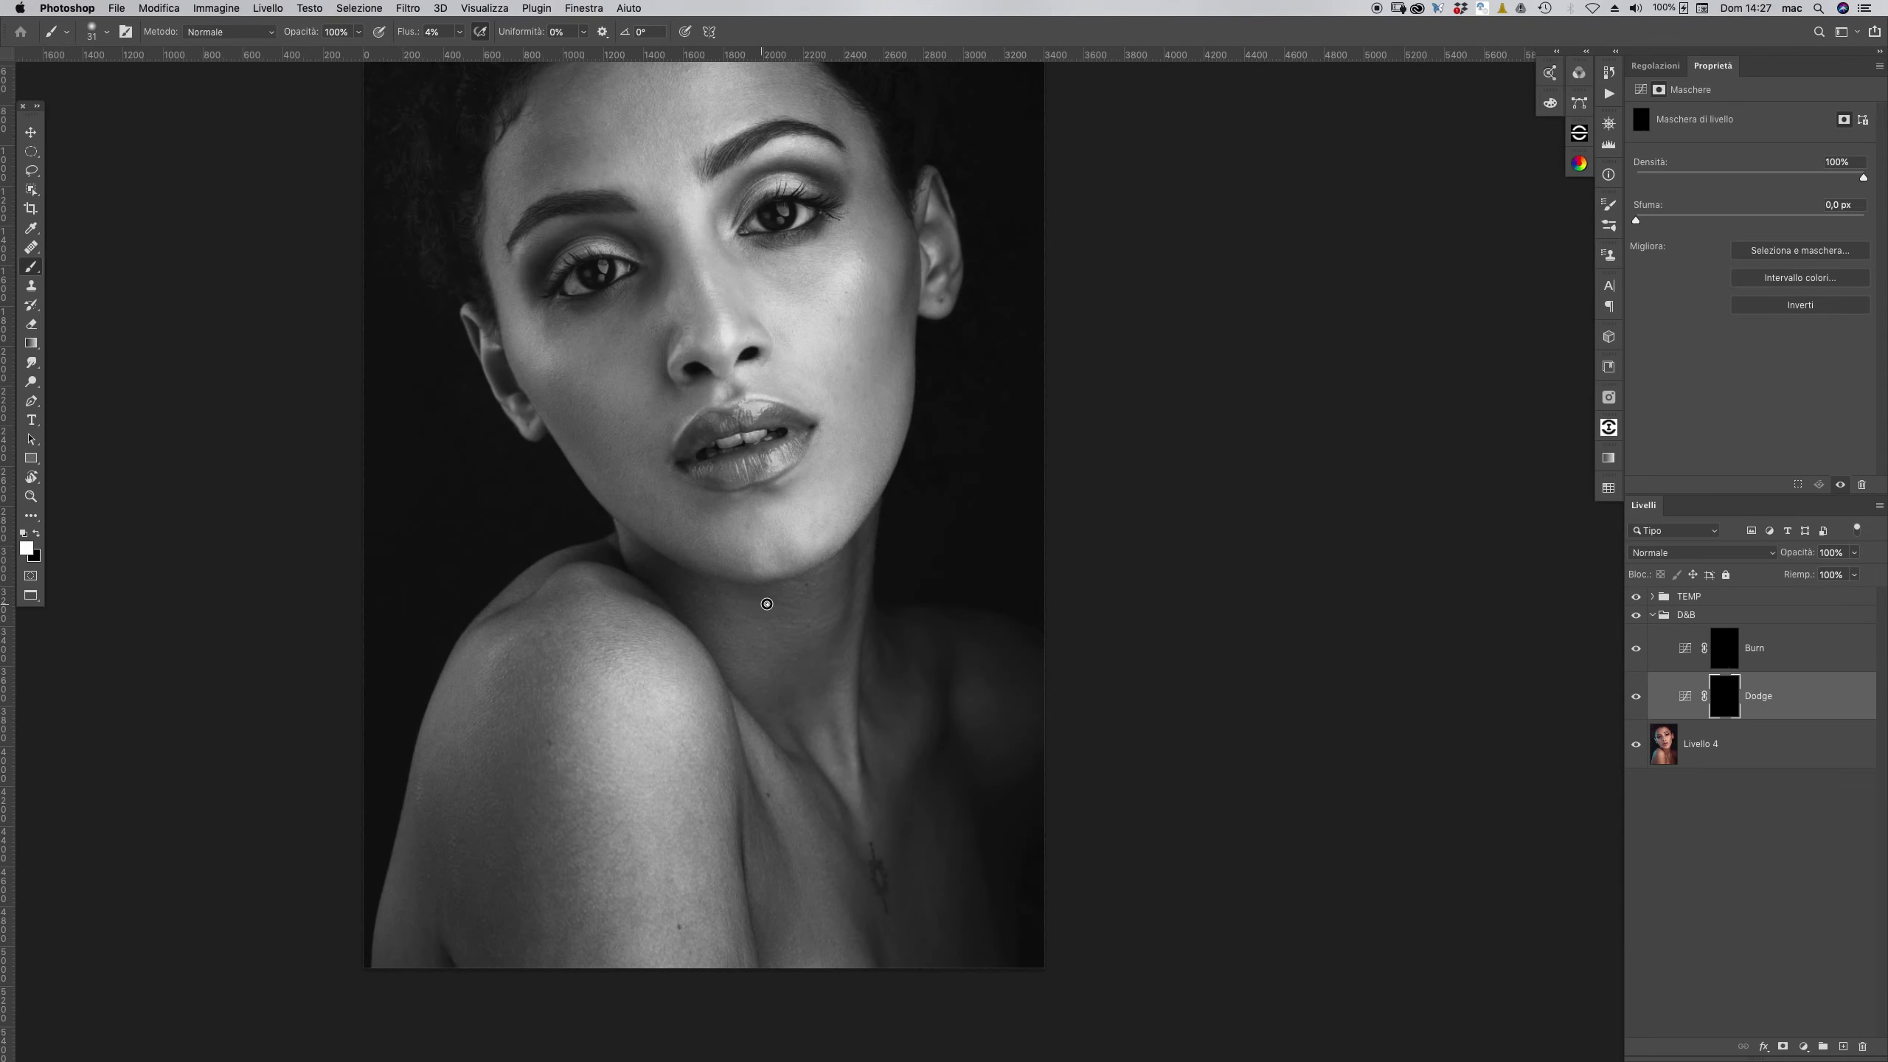
{"action": "key", "text": "h"}
{"action": "left_click_drag", "start_coordinate": [1114, 145], "coordinate": [1226, 330]}
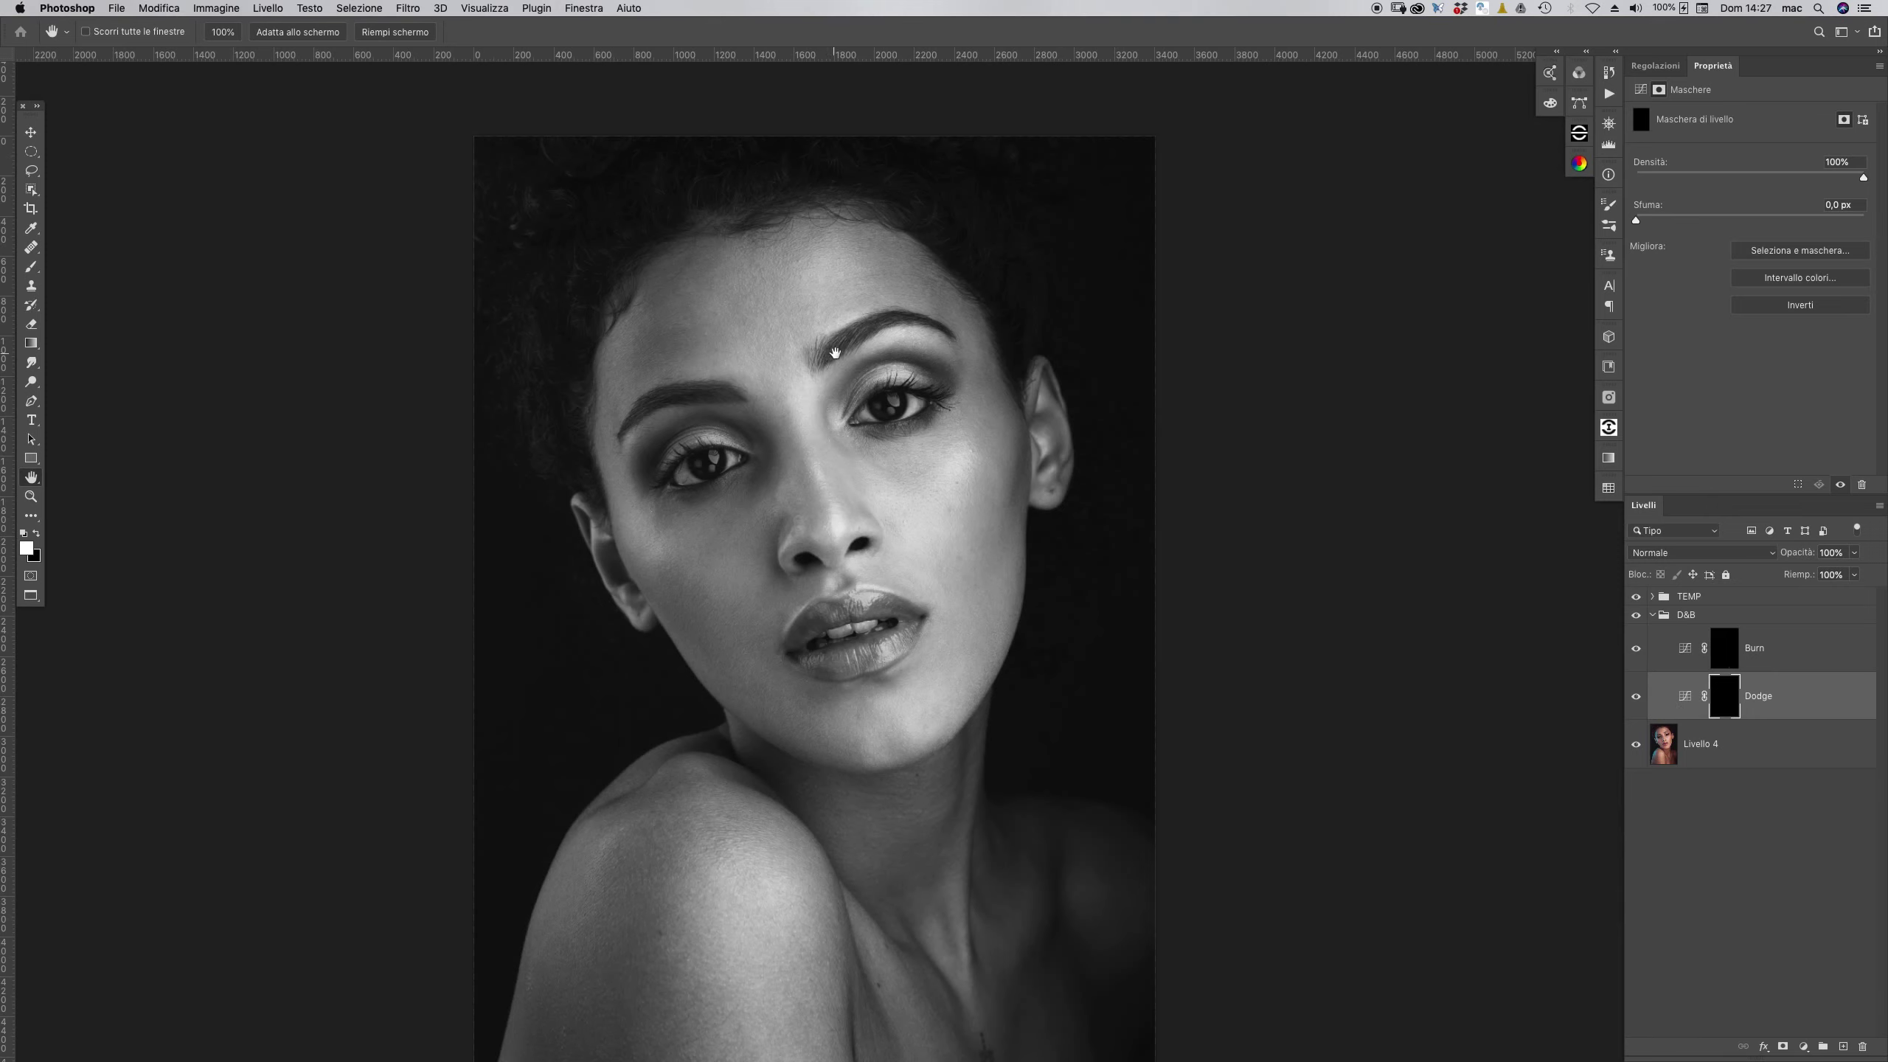
{"action": "key", "text": "b"}
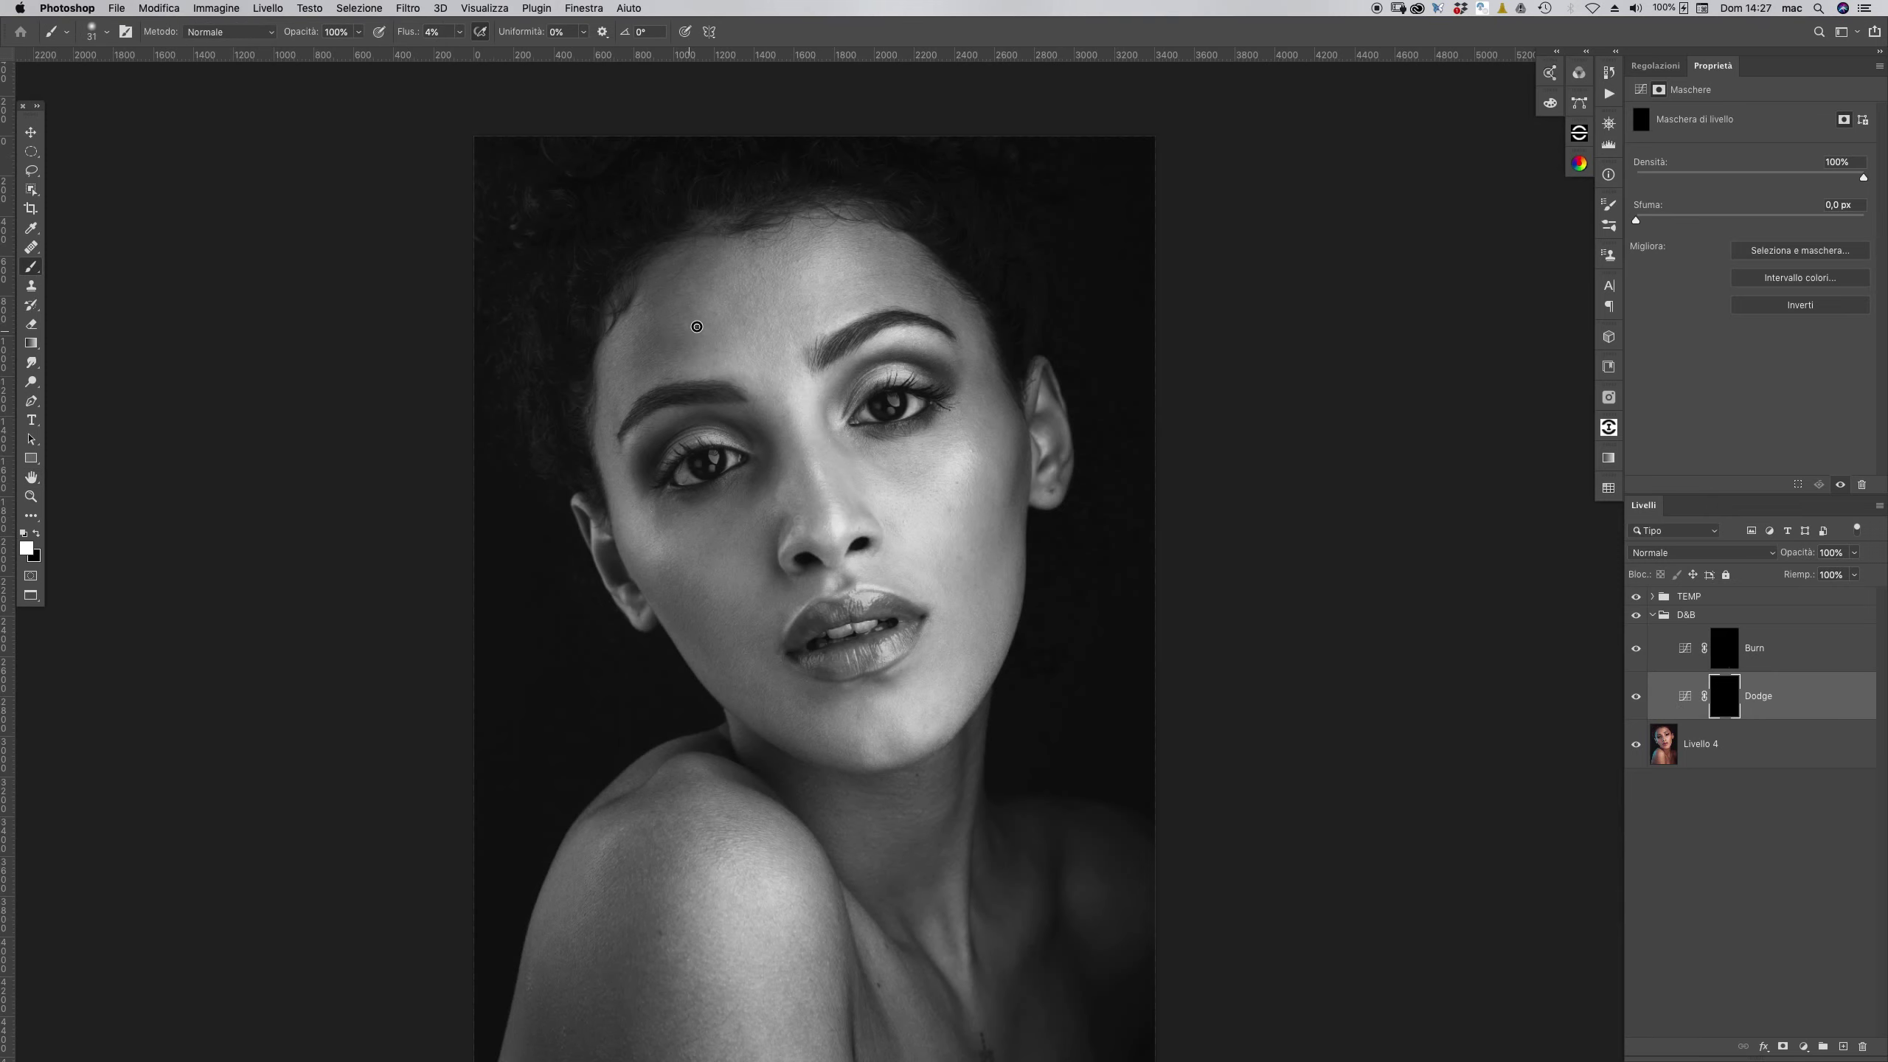
{"action": "left_click_drag", "start_coordinate": [826, 360], "coordinate": [815, 356]}
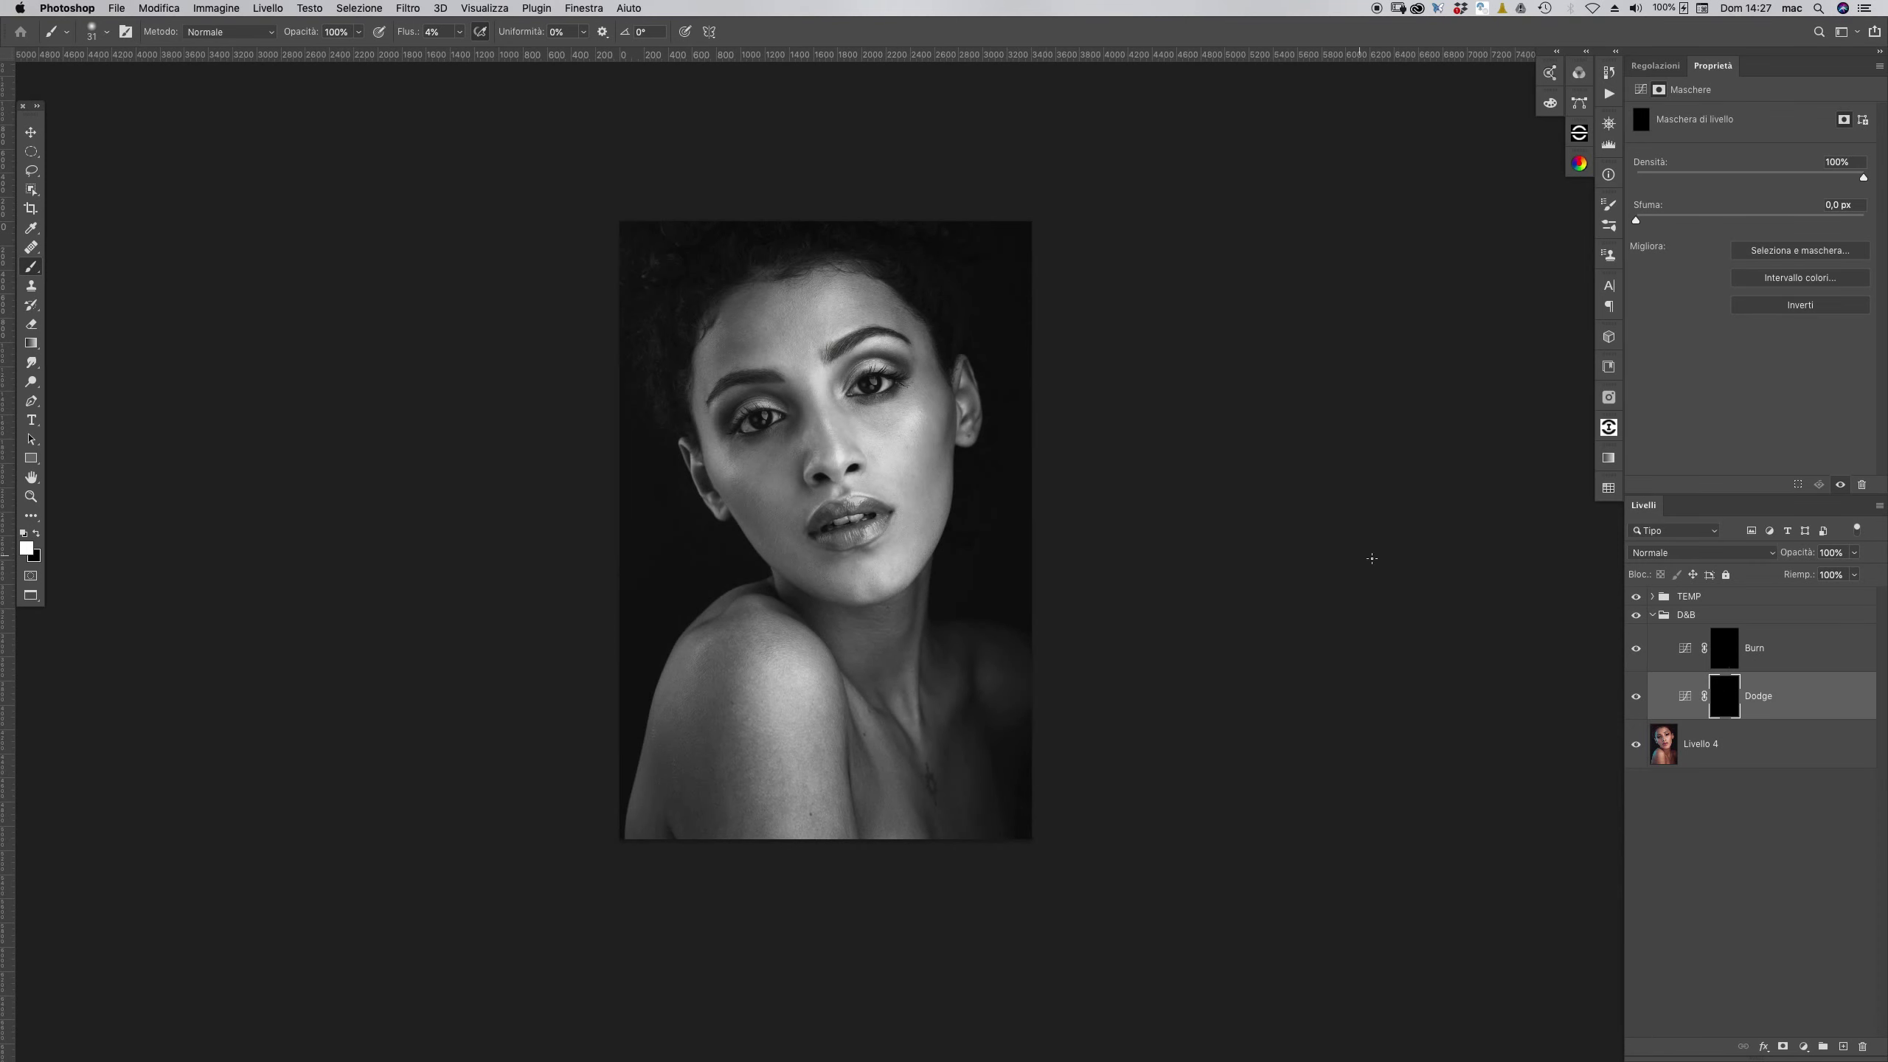
{"action": "left_click_drag", "start_coordinate": [862, 420], "coordinate": [885, 424]}
{"action": "left_click", "coordinate": [1636, 597]}
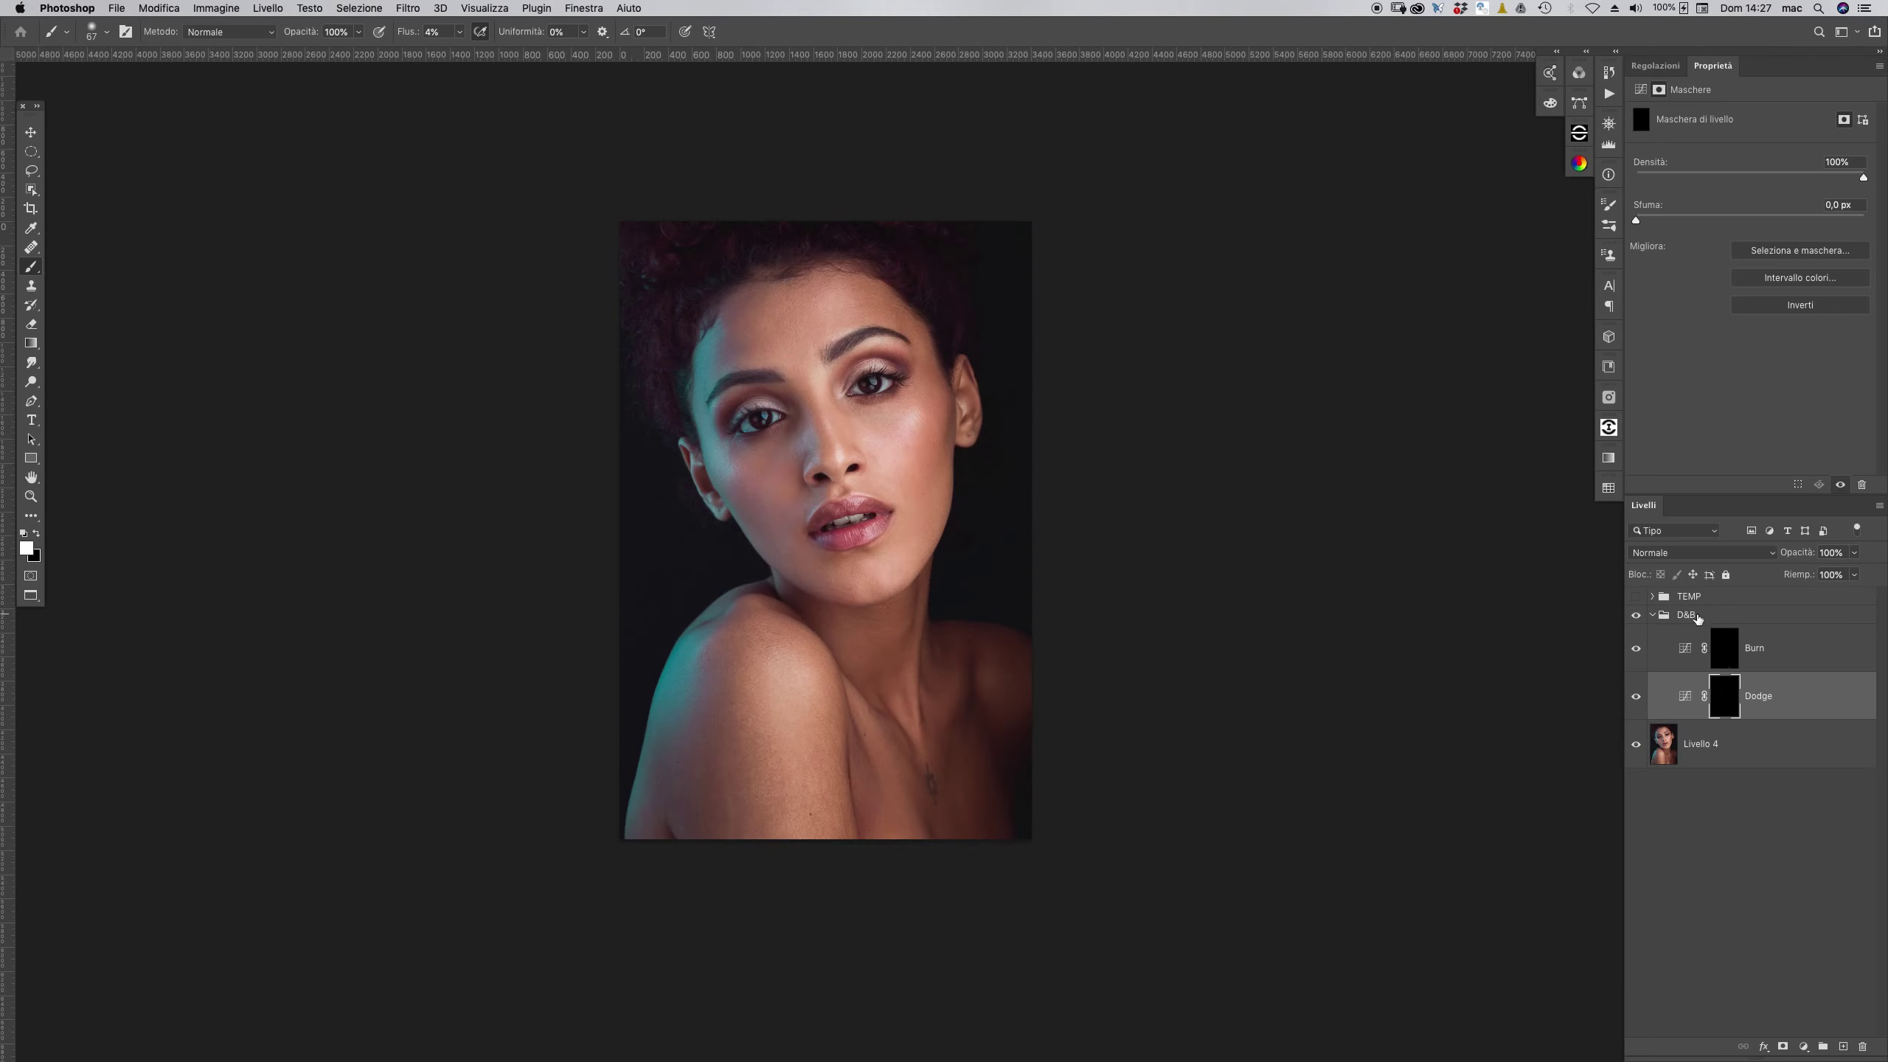
- With Burn active, compare the face with D&B toggled, then add empty Livello 5 above Burn
{"action": "left_click", "coordinate": [1776, 651]}
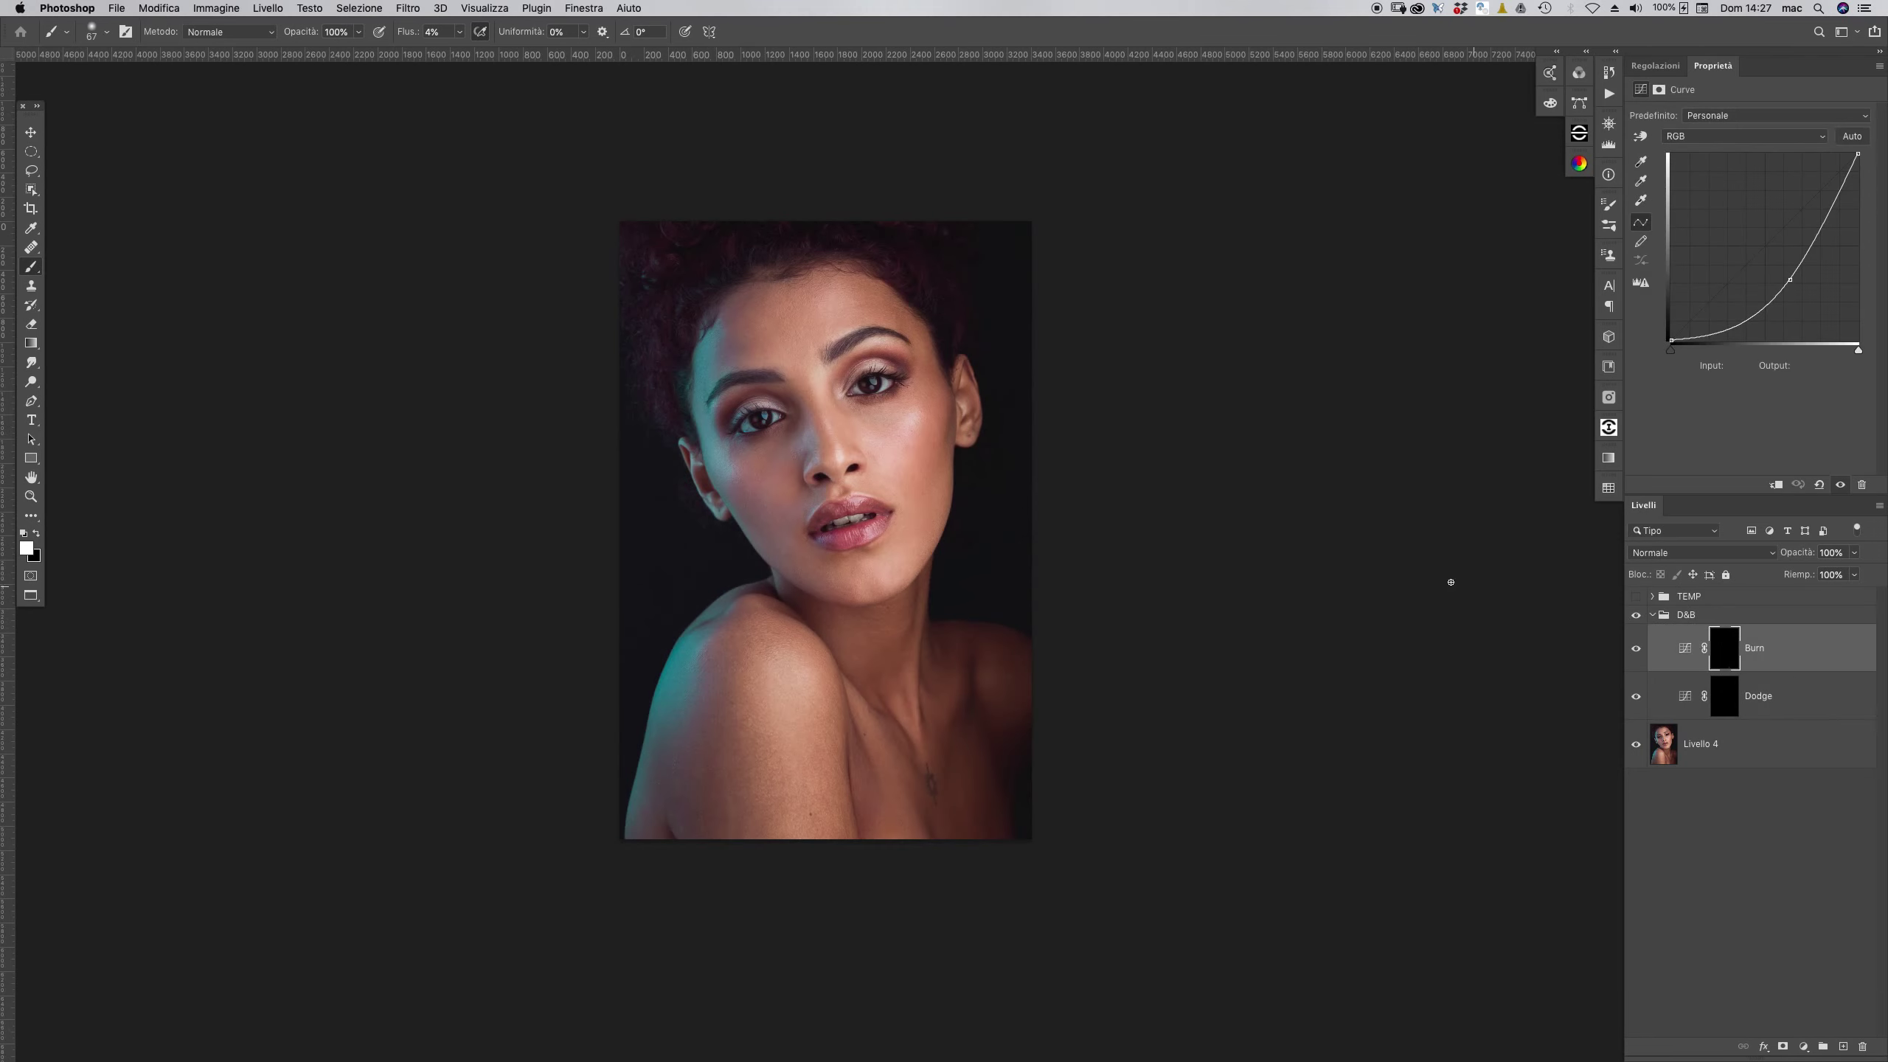
{"action": "left_click", "coordinate": [887, 396]}
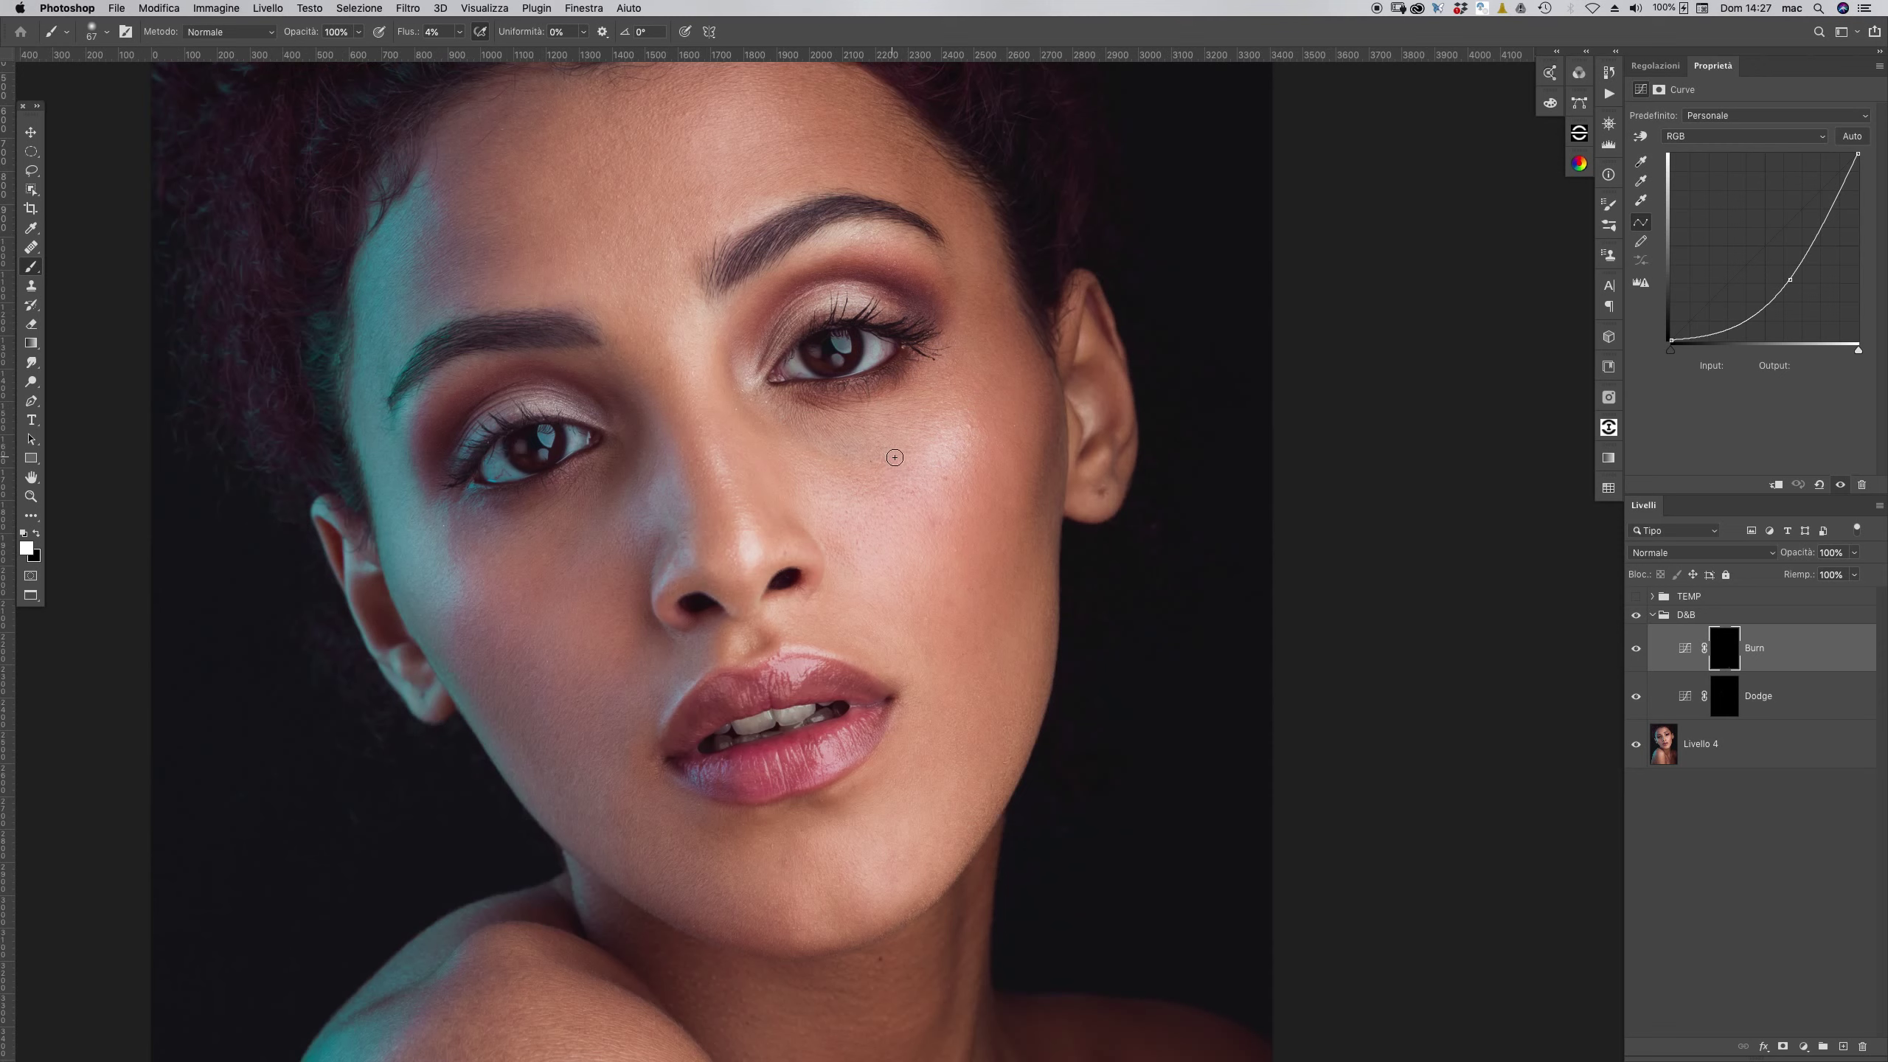
{"action": "left_click", "coordinate": [1636, 616]}
{"action": "left_click", "coordinate": [1844, 1046]}
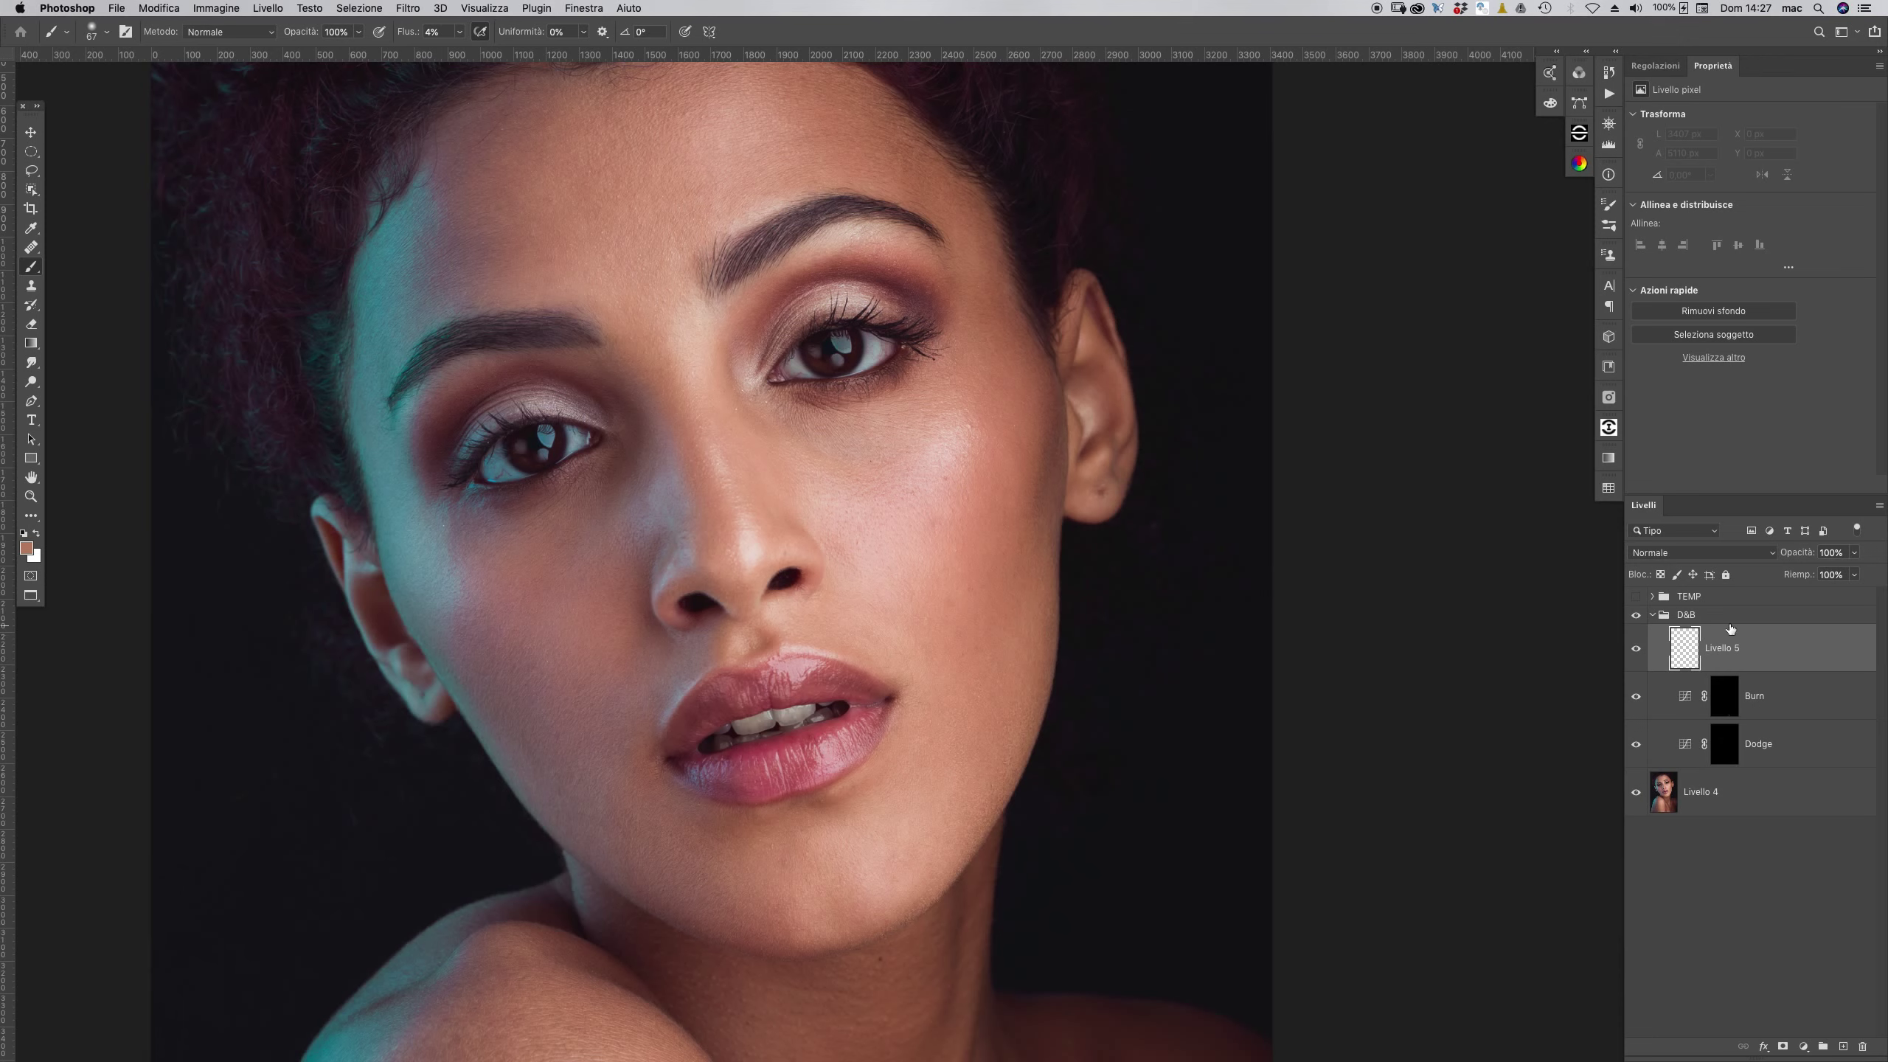
- Set Livello 5 to Colore blend mode, sample light pink from the cheek, and use brush size 197
{"action": "left_click", "coordinate": [1710, 553]}
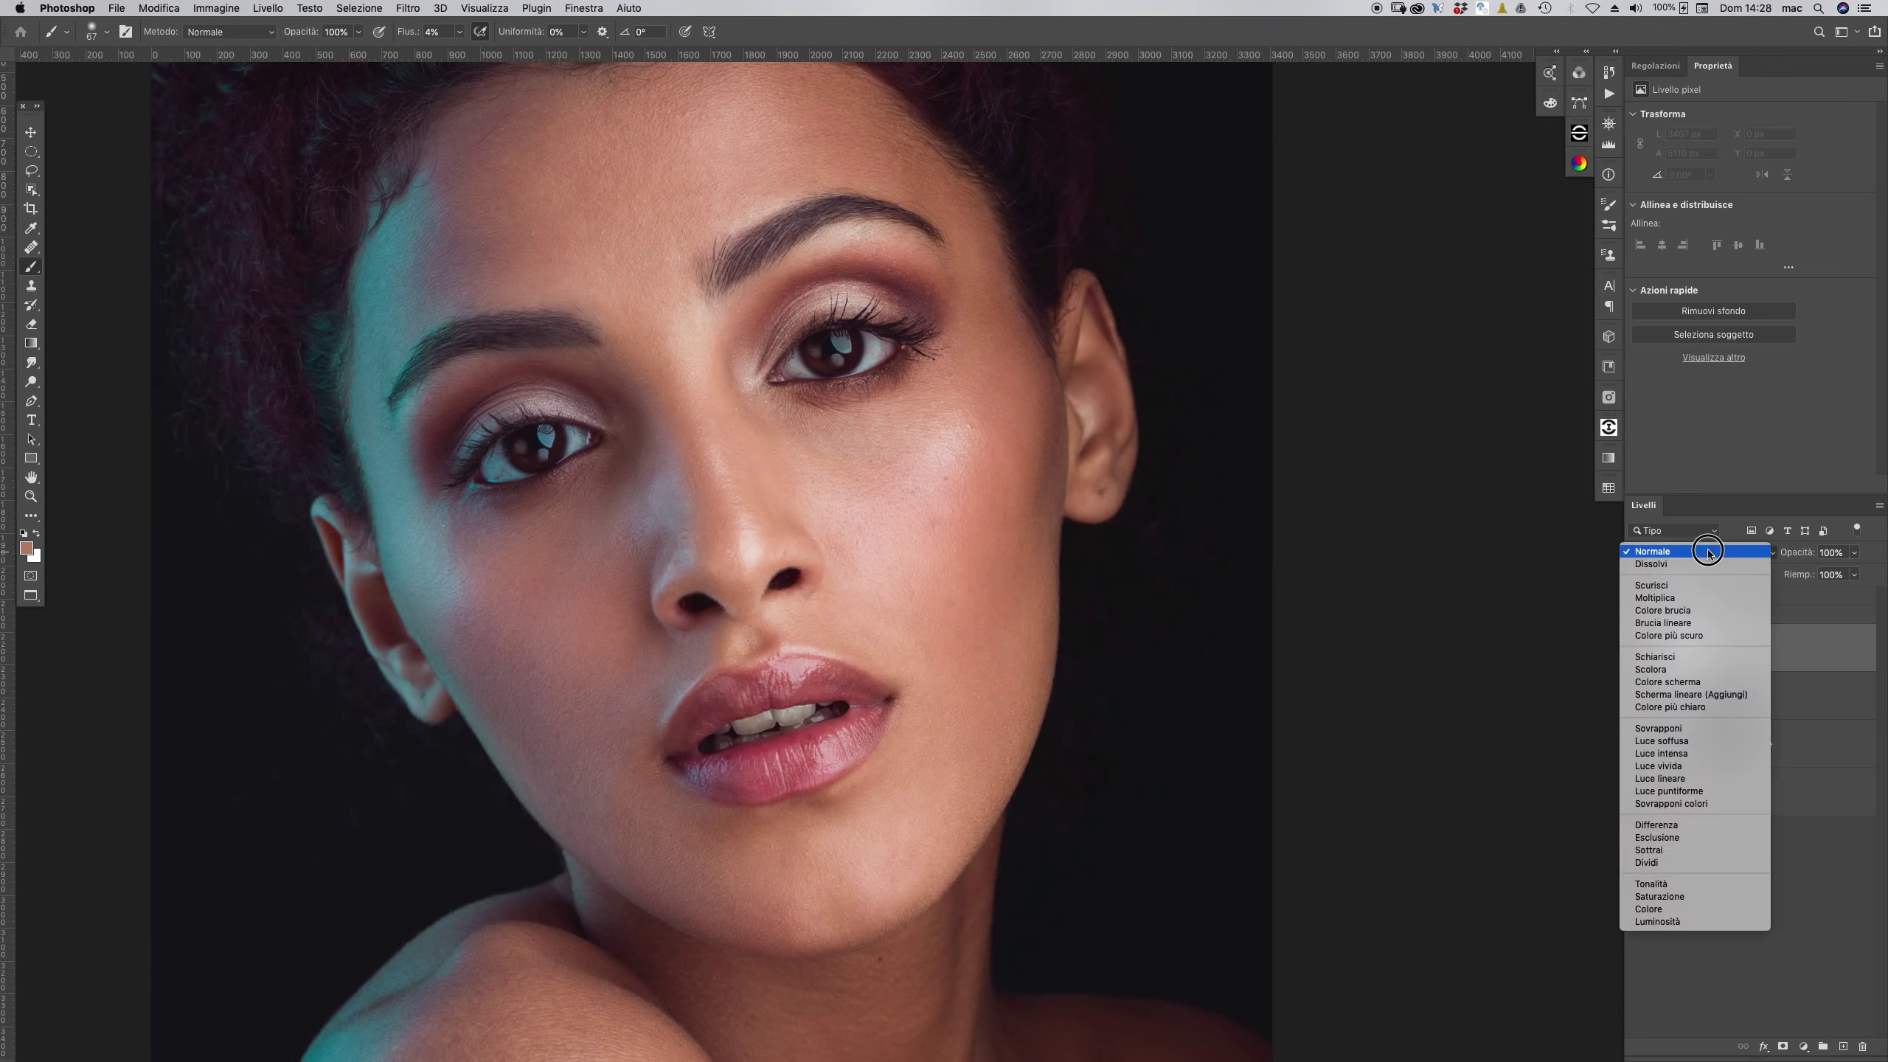
{"action": "left_click", "coordinate": [1651, 909]}
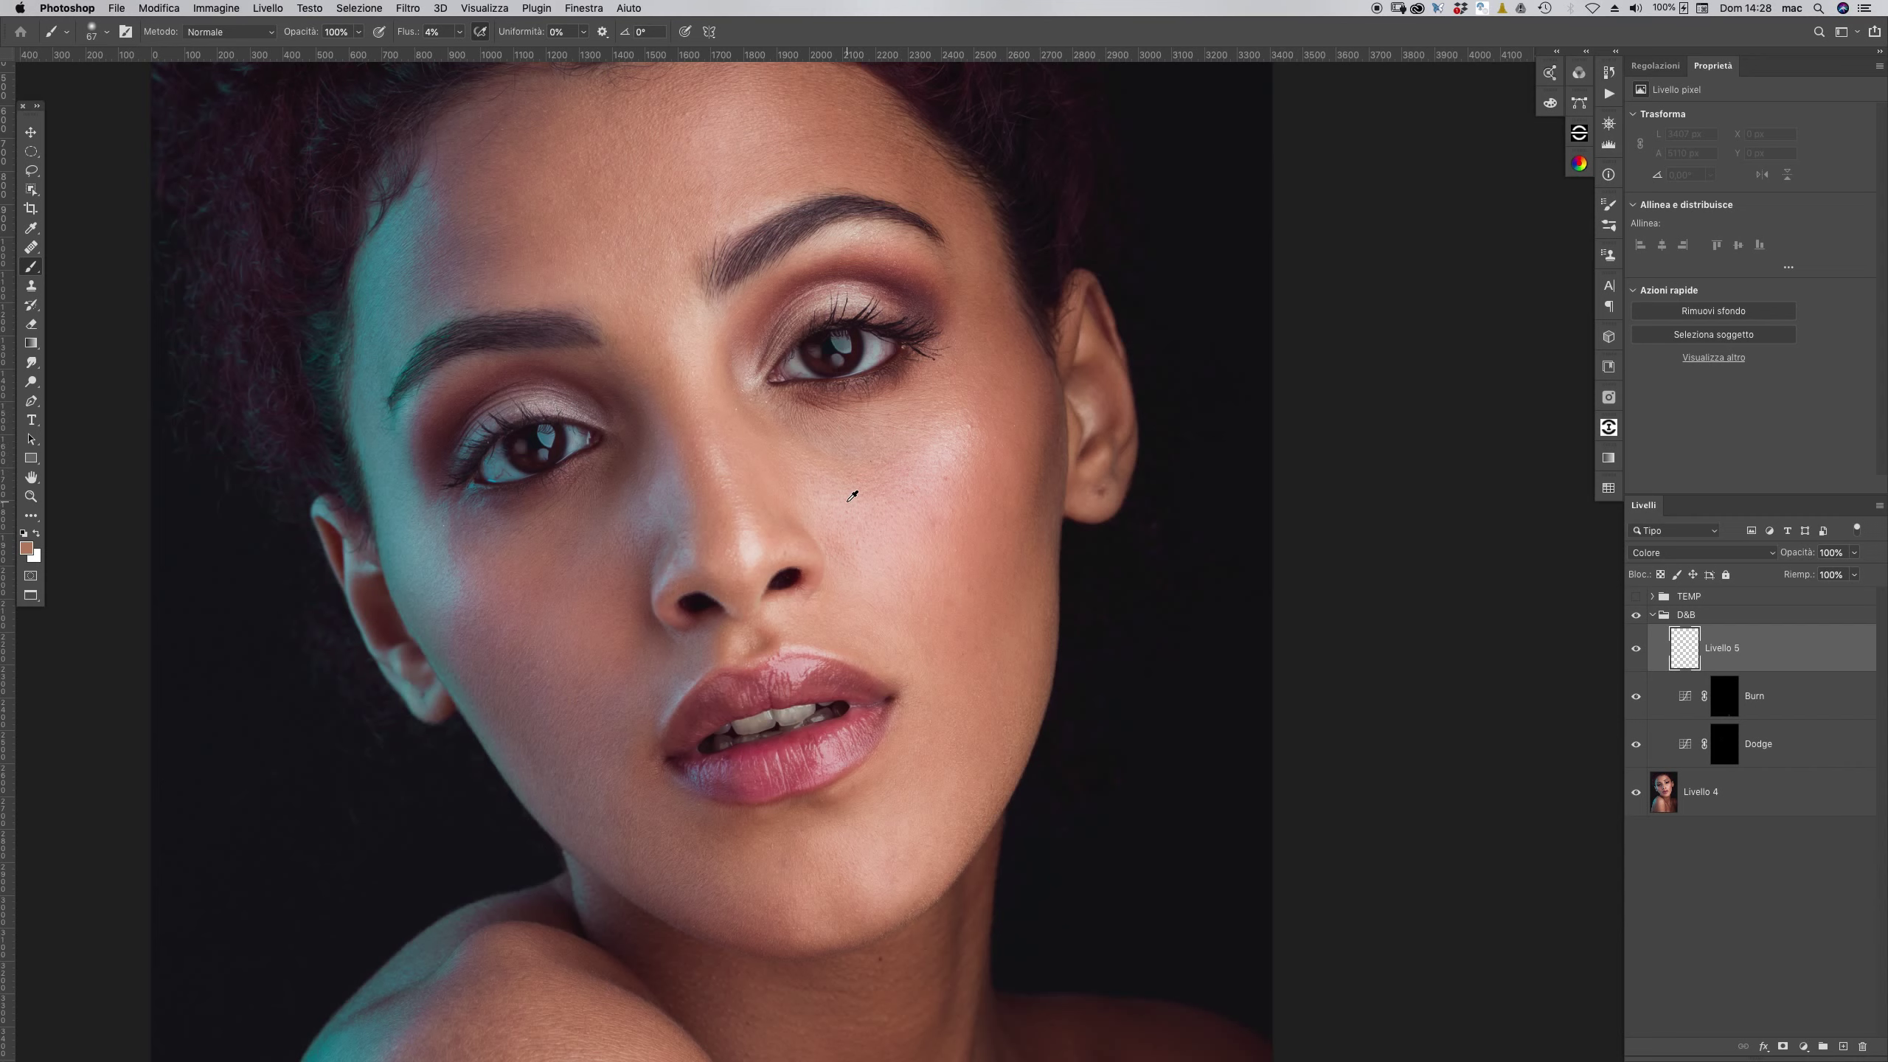
{"action": "left_click", "coordinate": [830, 490], "text": "alt"}
{"action": "mouse_move", "coordinate": [839, 476]}
{"action": "left_mouse_down"}
{"action": "mouse_move", "coordinate": [877, 476]}
{"action": "mouse_move", "coordinate": [881, 447]}
{"action": "mouse_move", "coordinate": [884, 490]}
{"action": "left_mouse_up"}
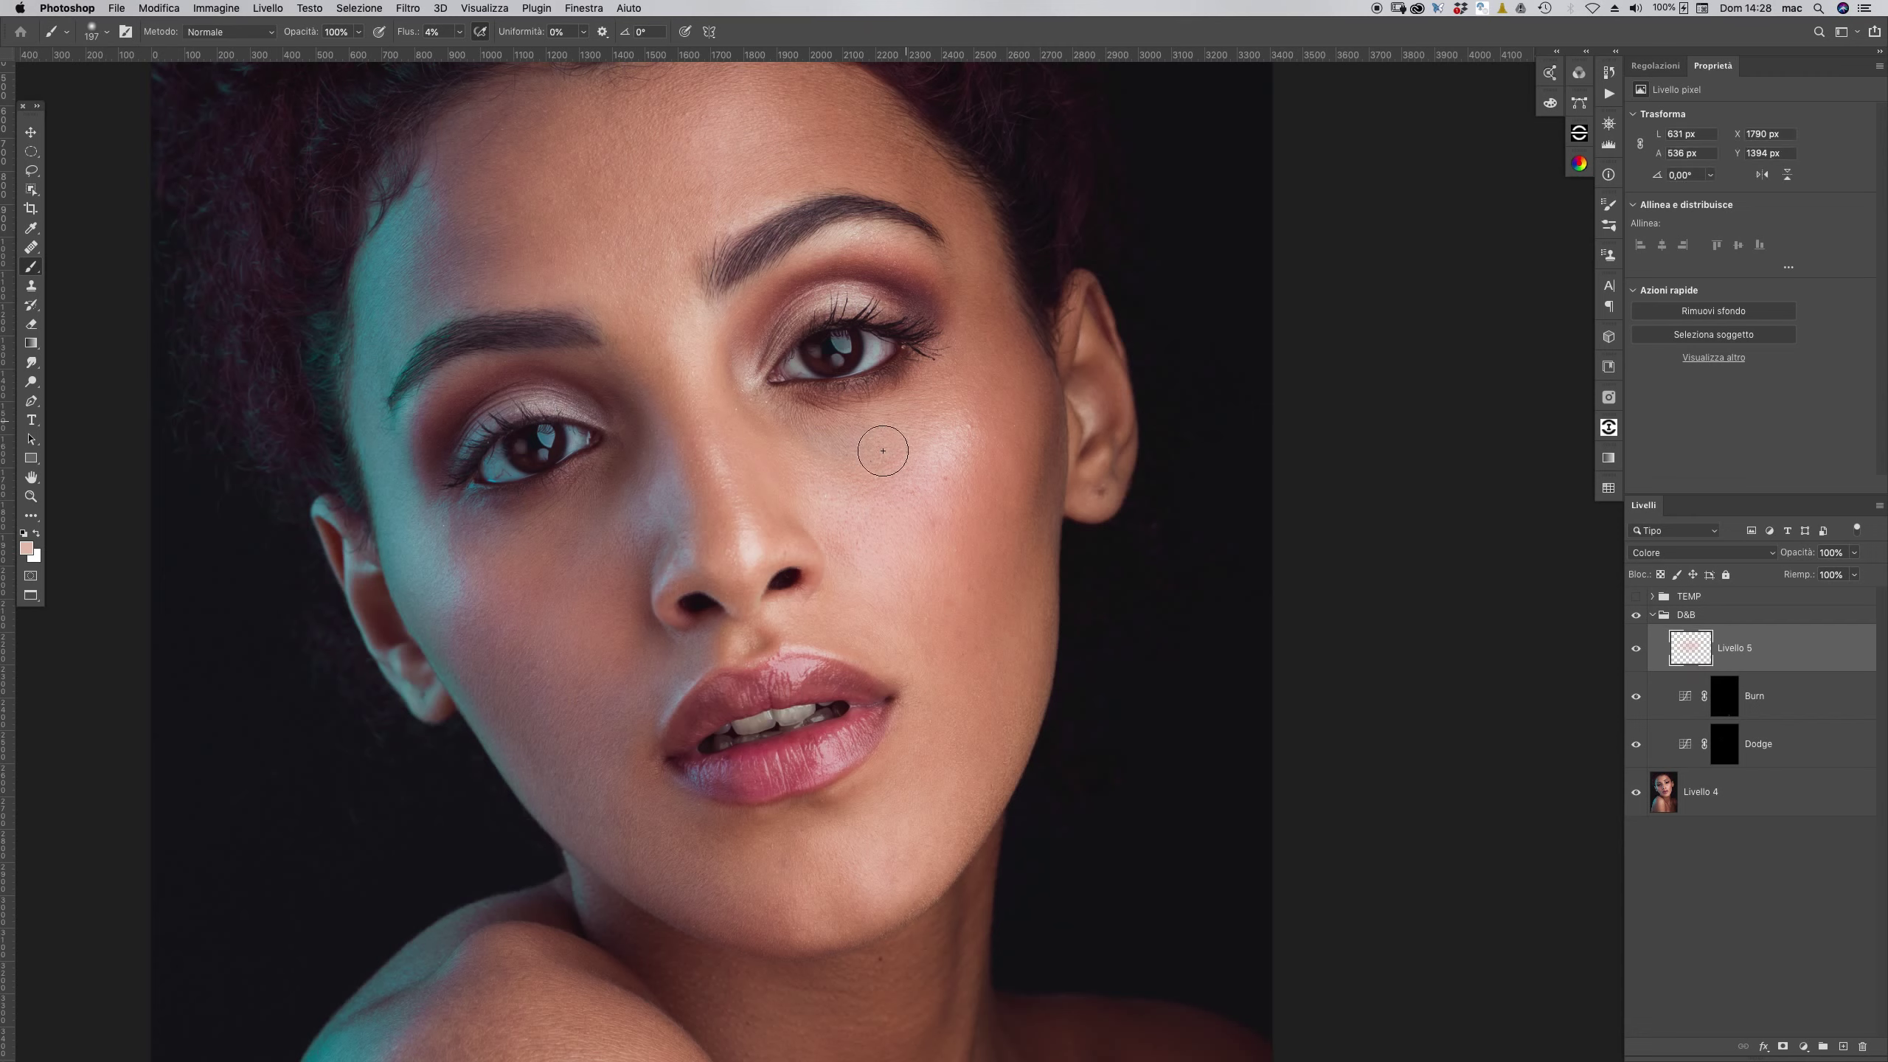
- Paint the sampled skin pink over the cheek below the eye
{"action": "key", "text": "ctrl+z"}
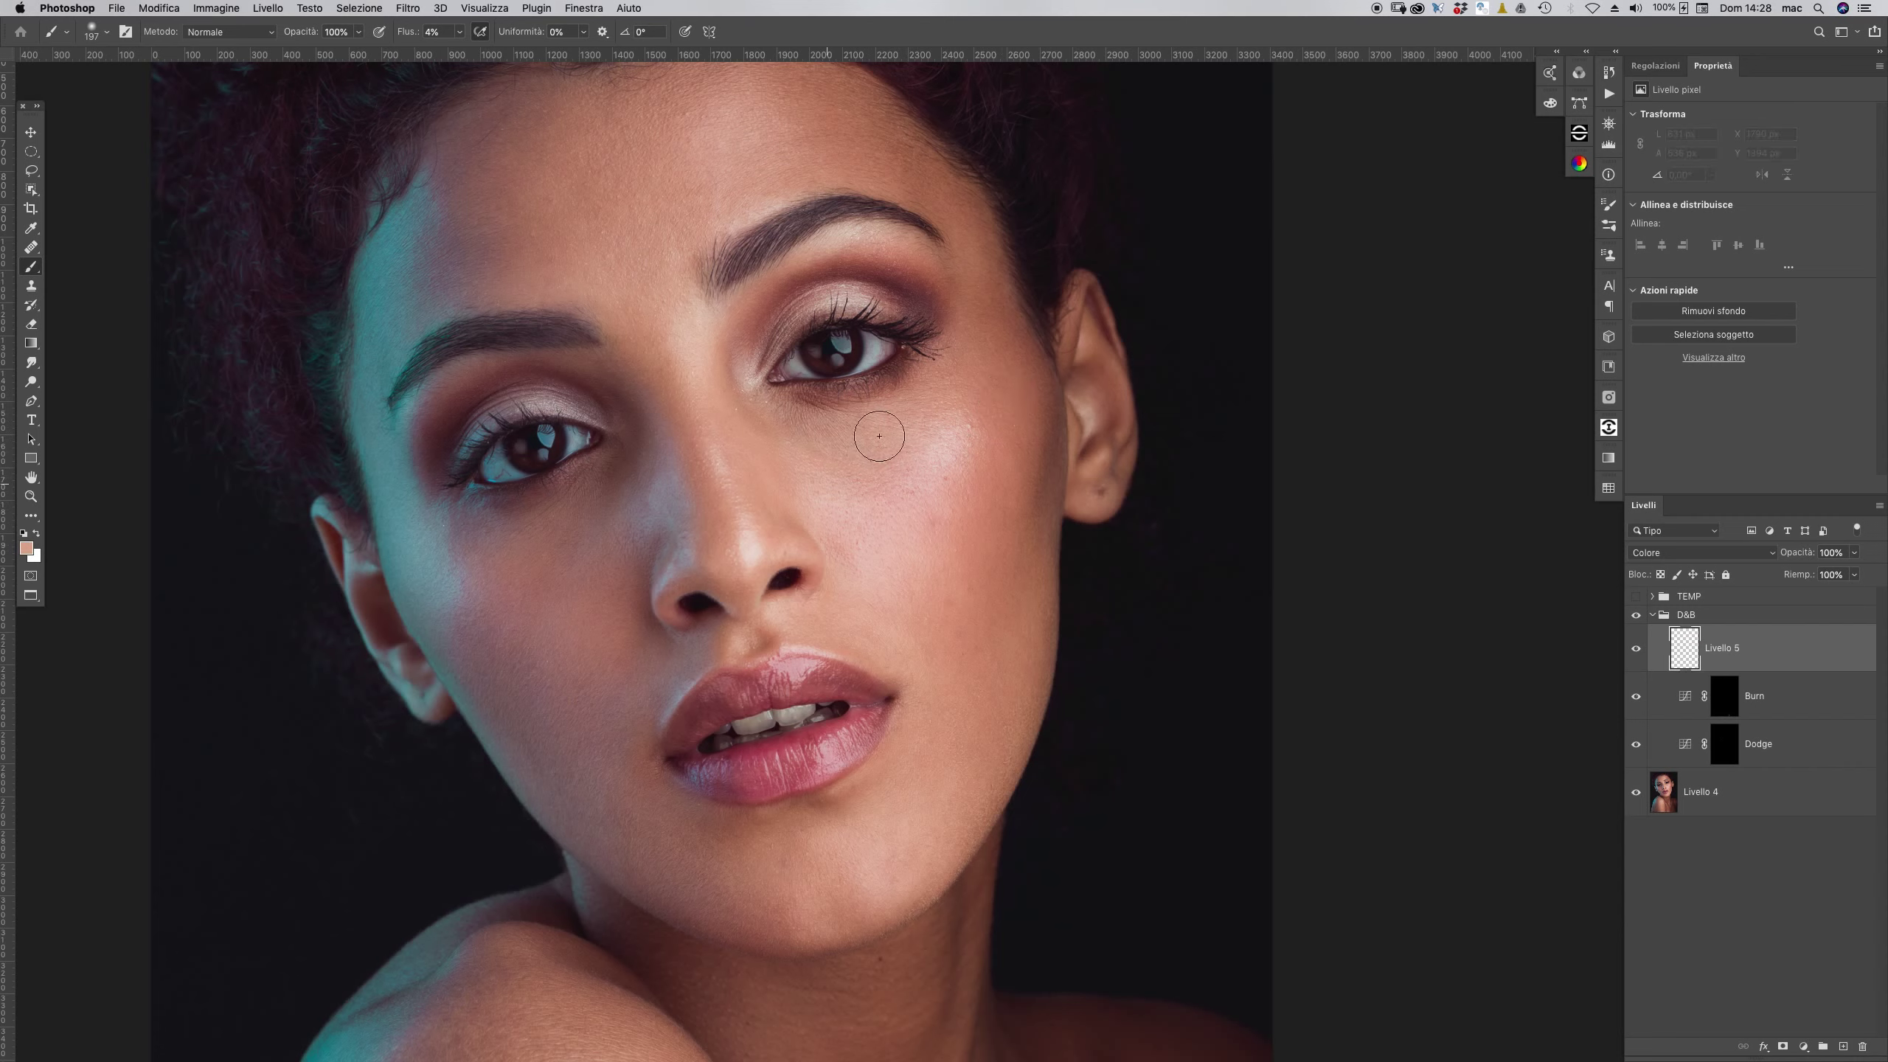
{"action": "left_click_drag", "start_coordinate": [864, 401], "coordinate": [843, 455]}
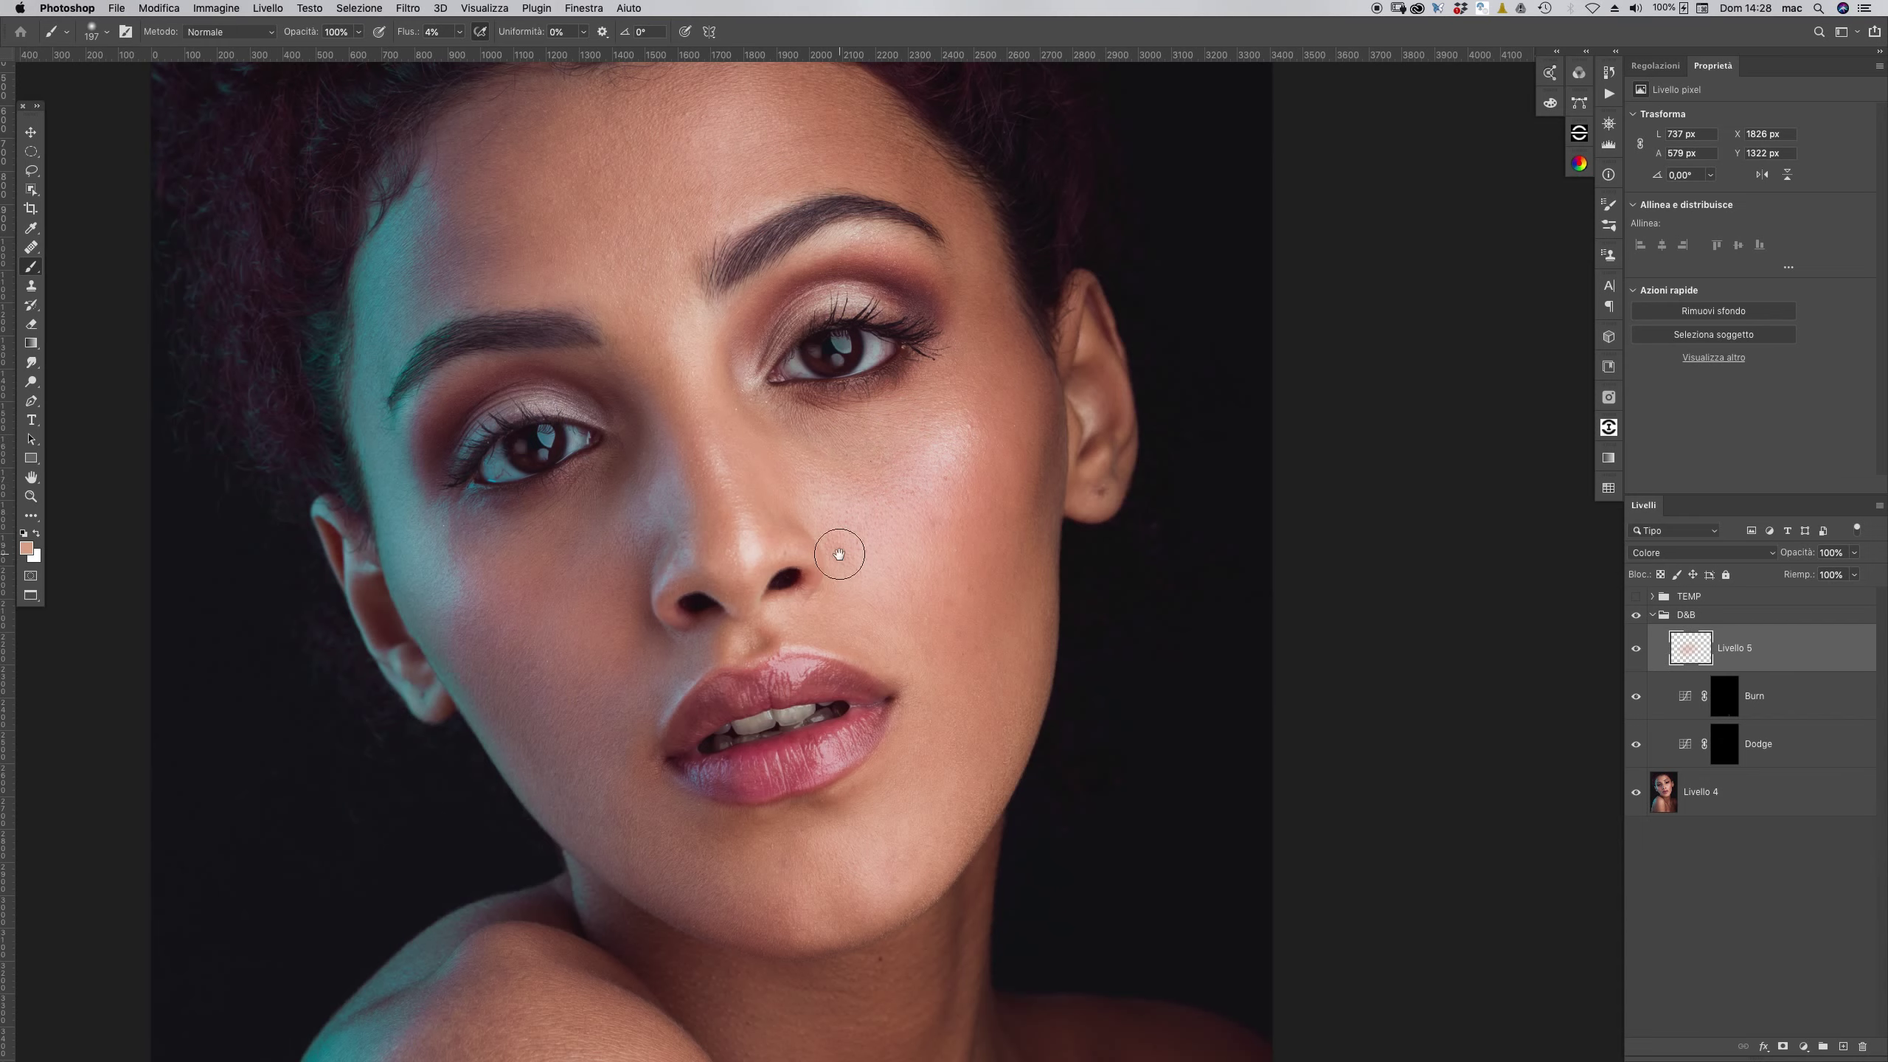
{"action": "key", "text": "h"}
{"action": "scroll", "coordinate": [843, 548], "scroll_direction": "down", "scroll_amount": 2}
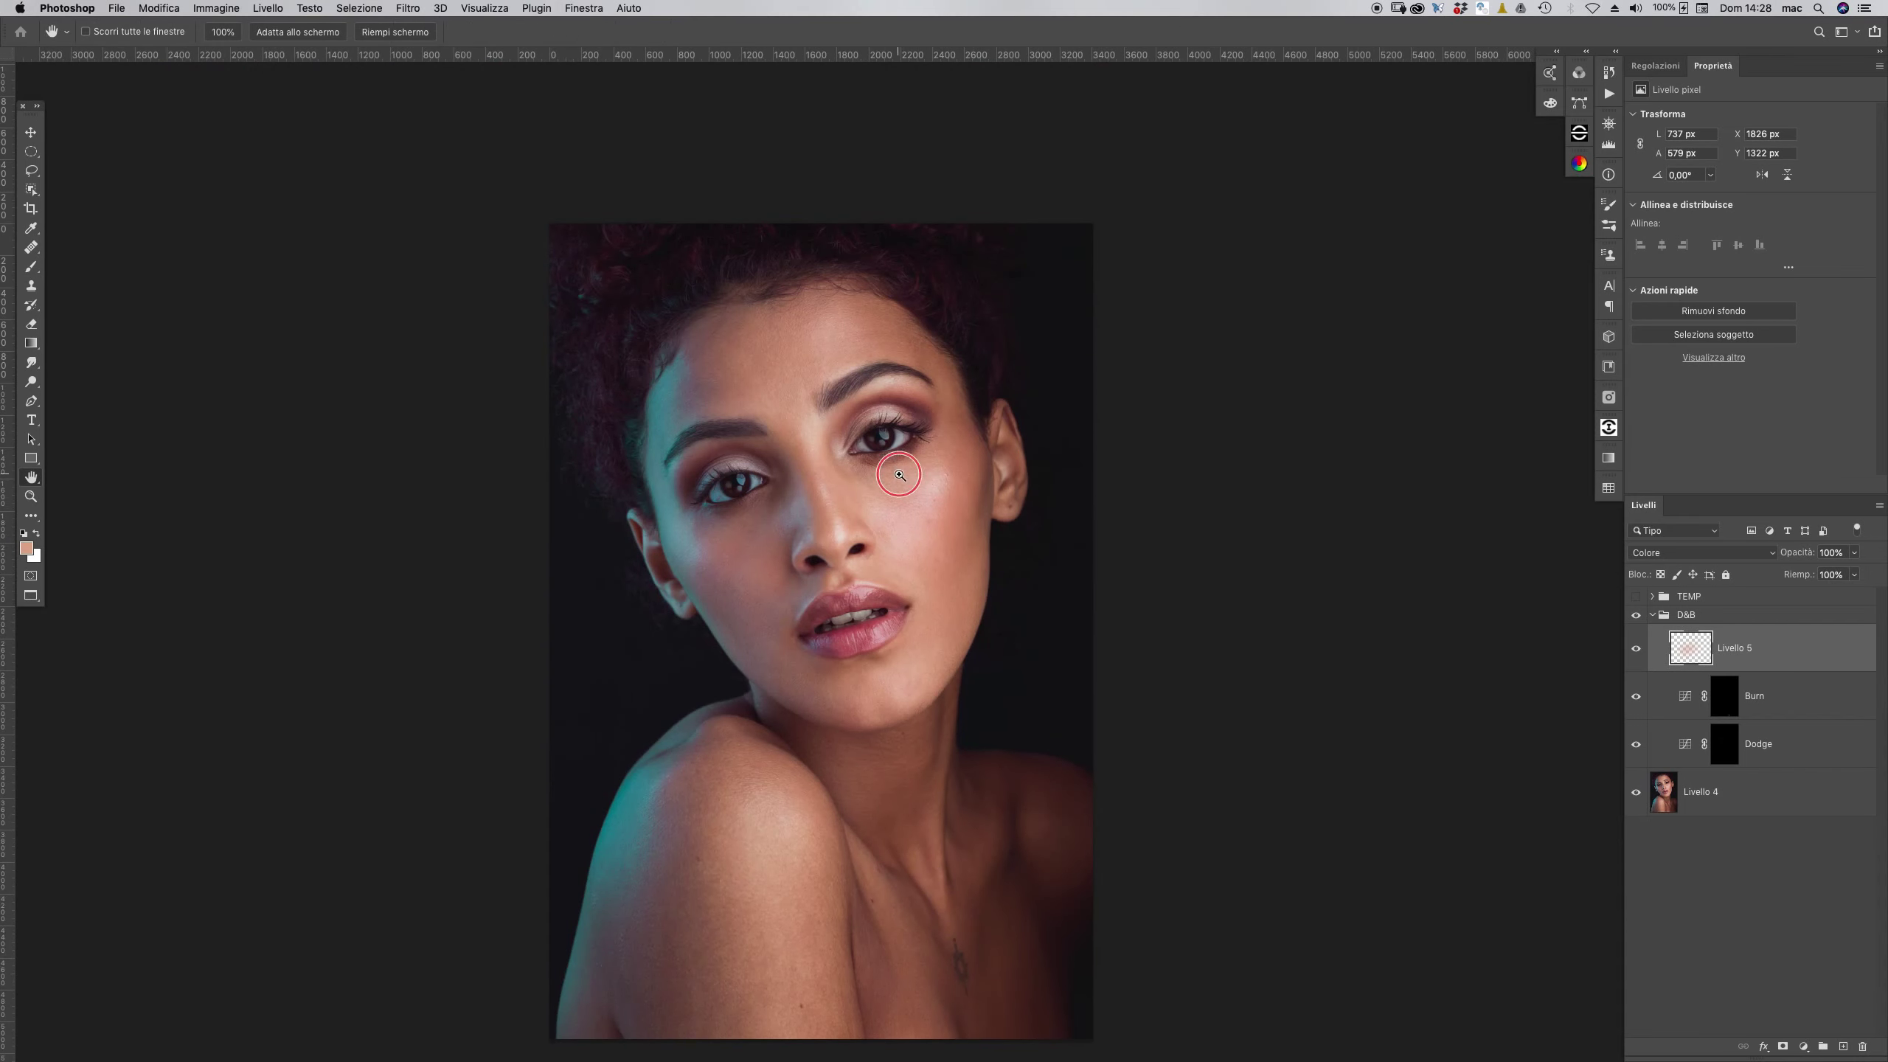
{"action": "scroll", "coordinate": [898, 474], "scroll_direction": "up", "scroll_amount": 2}
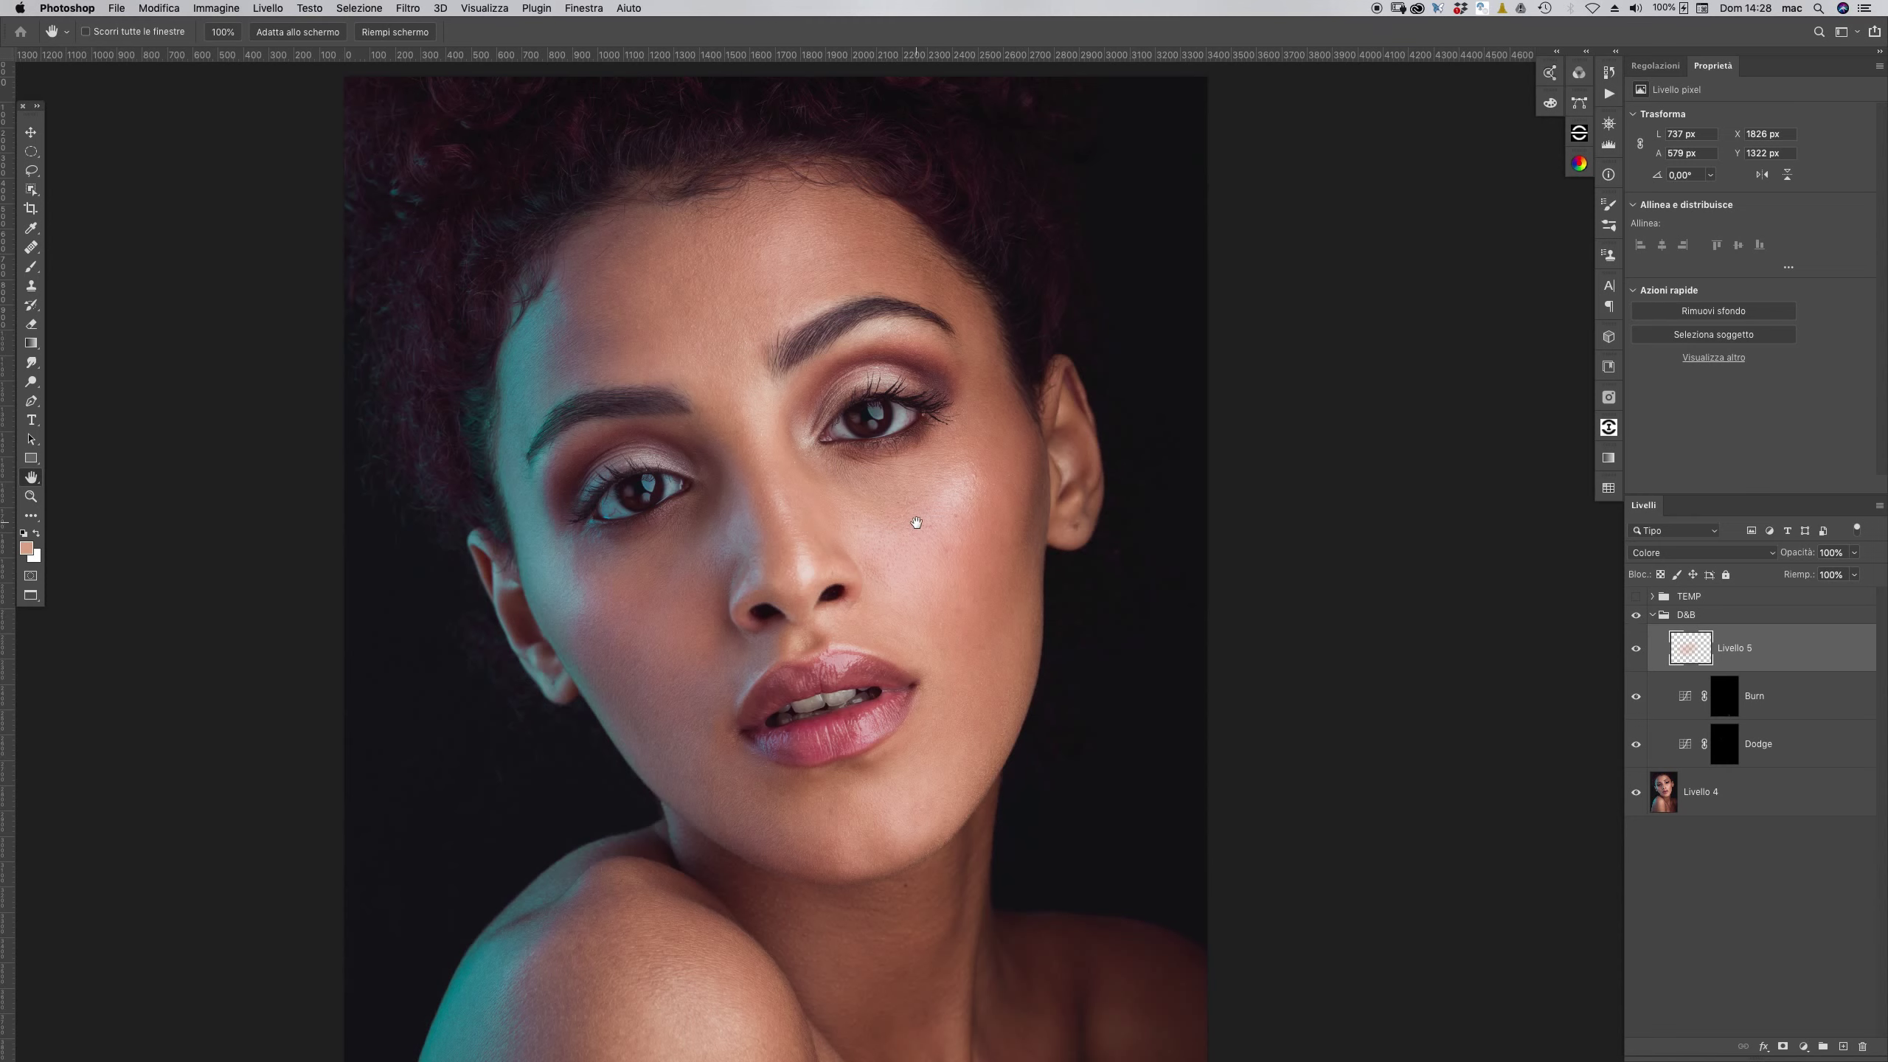
- Compare with D&B toggled, select the TEMP group, and collapse the D&B group
{"action": "left_click", "coordinate": [1636, 616]}
{"action": "scroll", "coordinate": [869, 480], "scroll_direction": "down", "scroll_amount": 3}
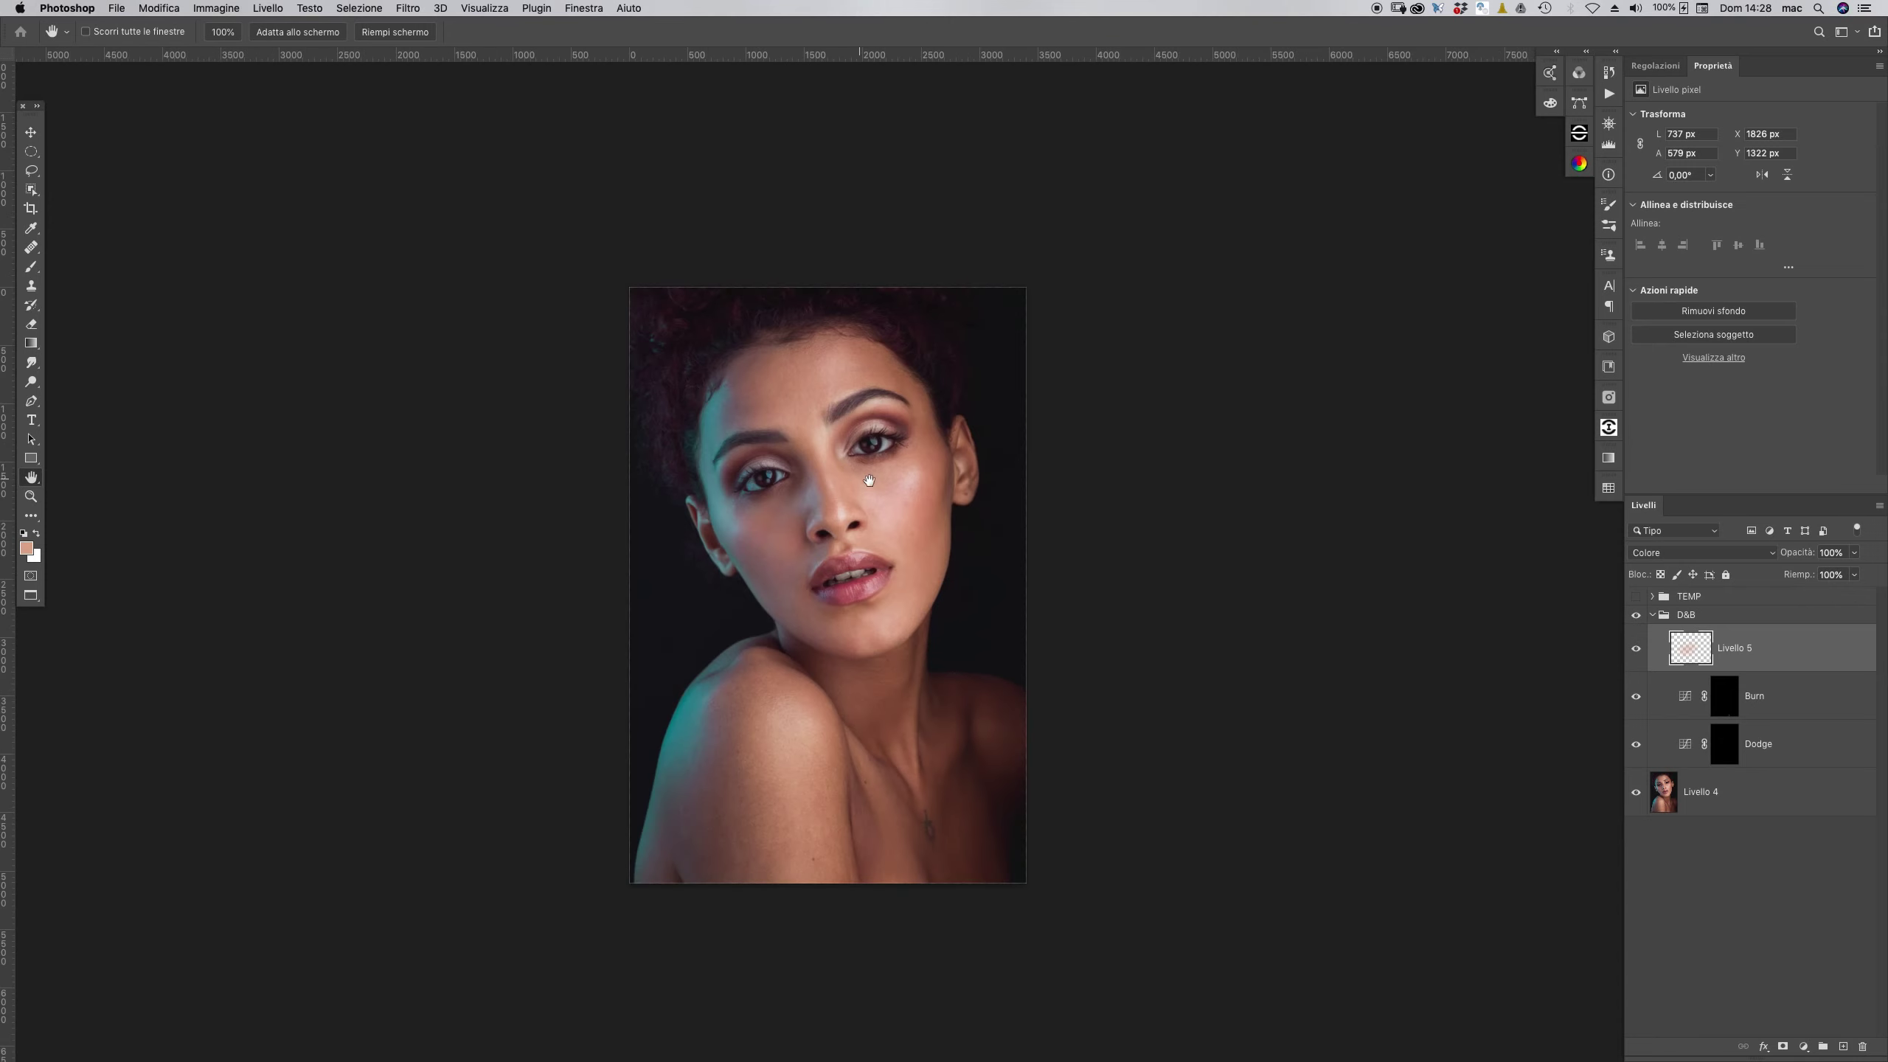
{"action": "left_click", "coordinate": [1710, 600]}
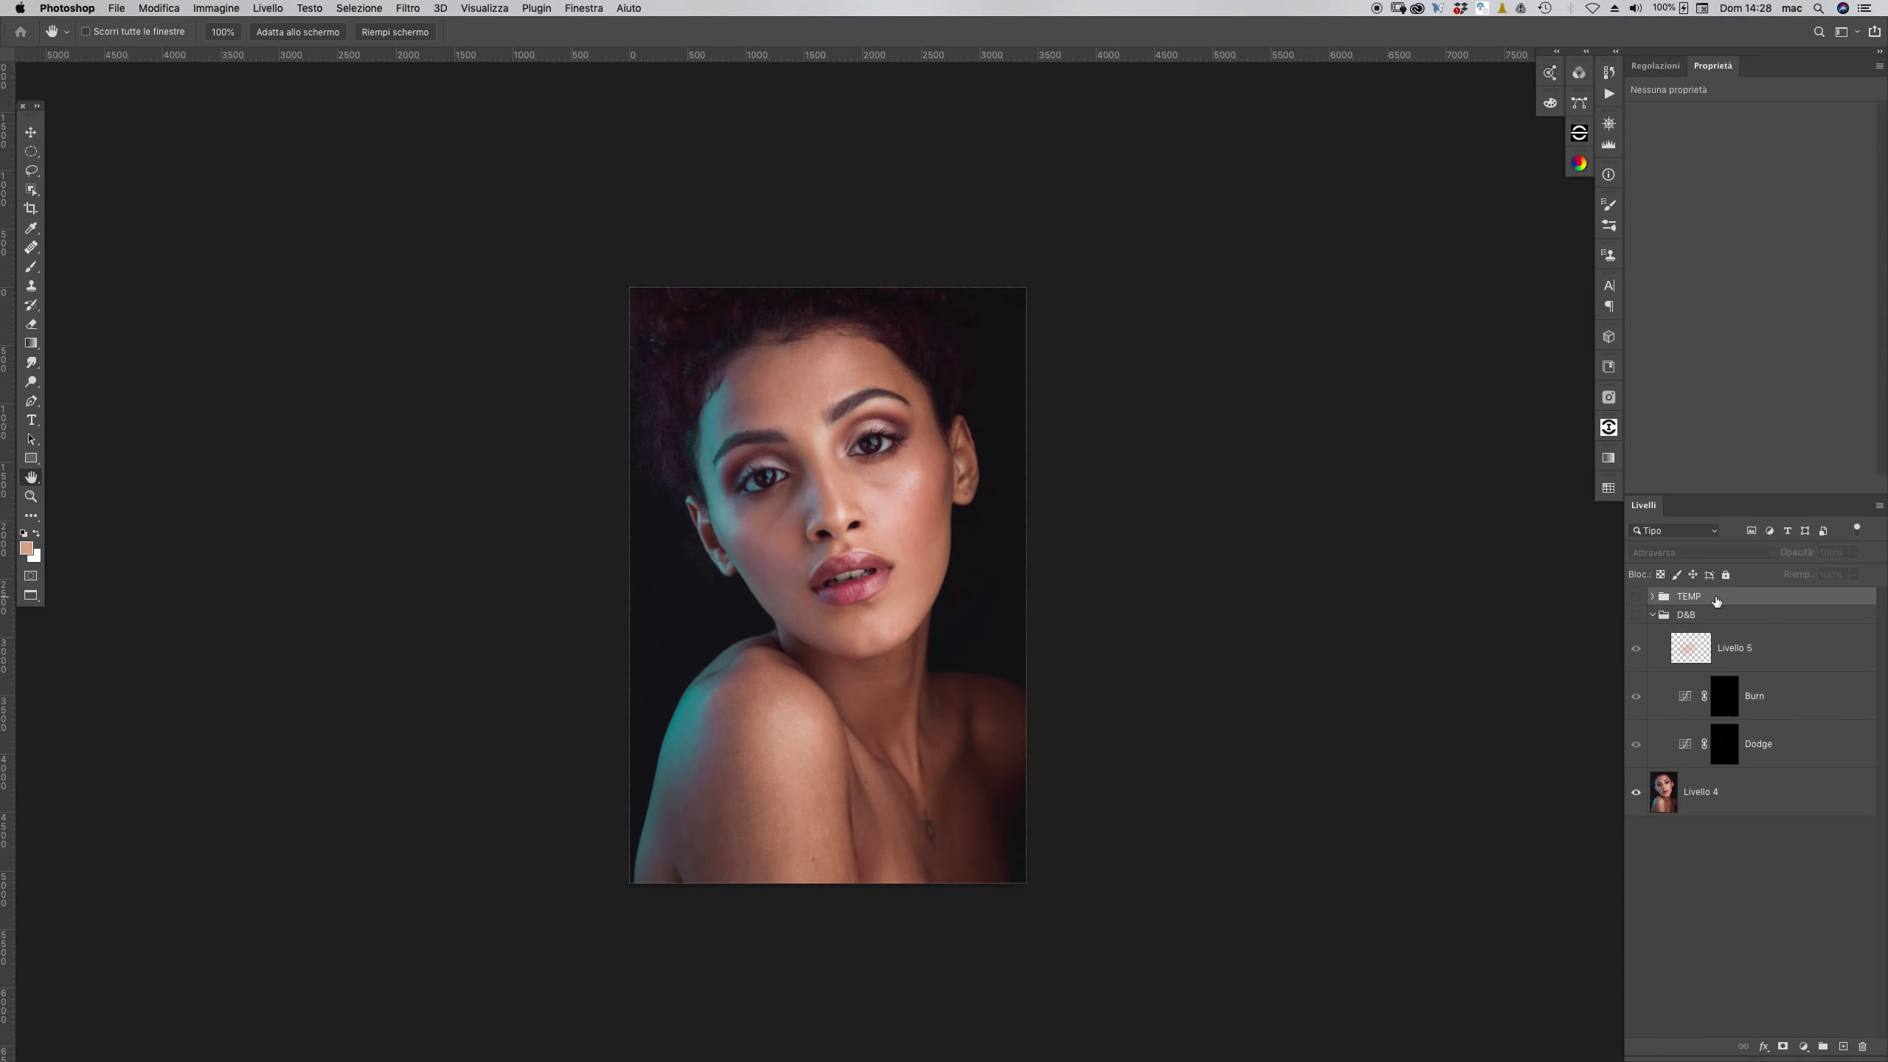
{"action": "left_click", "coordinate": [1654, 614]}
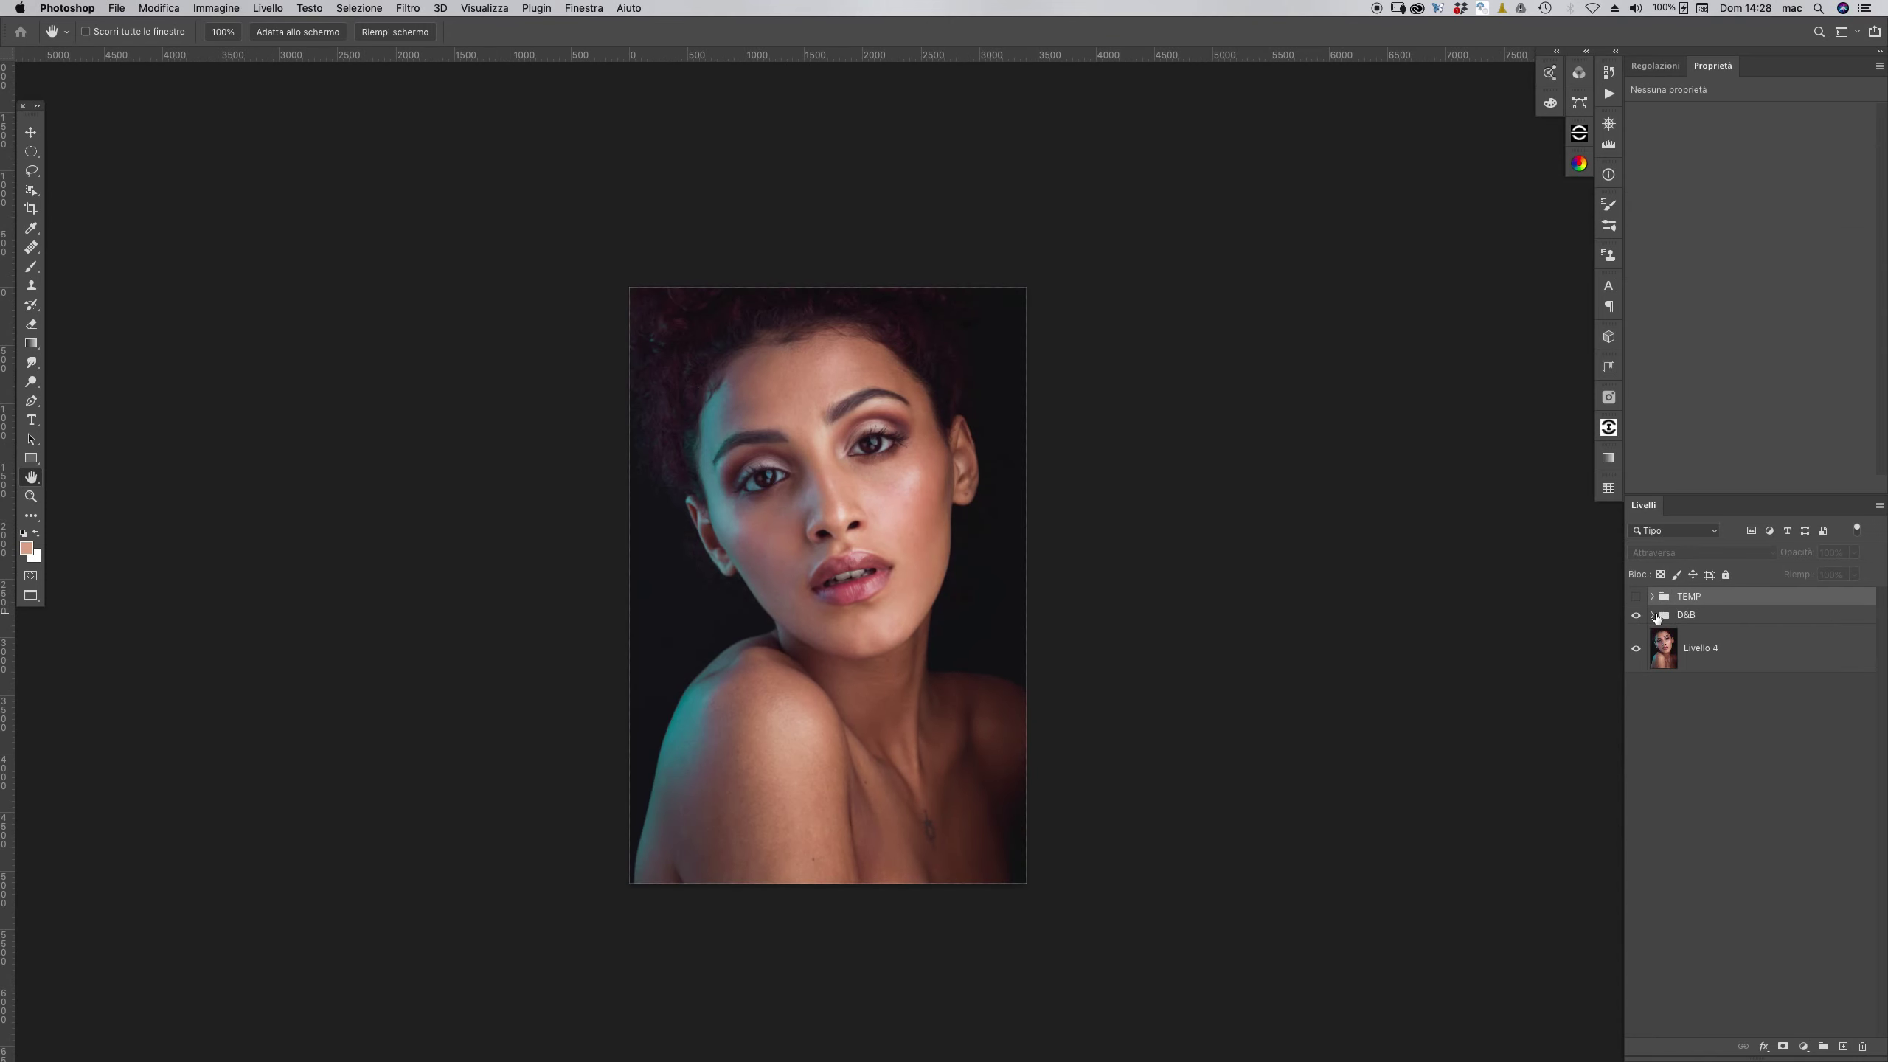
{"action": "left_click", "coordinate": [1636, 596]}
- Zoom out to view the whole colour portrait
{"action": "scroll", "coordinate": [920, 589], "scroll_direction": "down", "scroll_amount": 2}
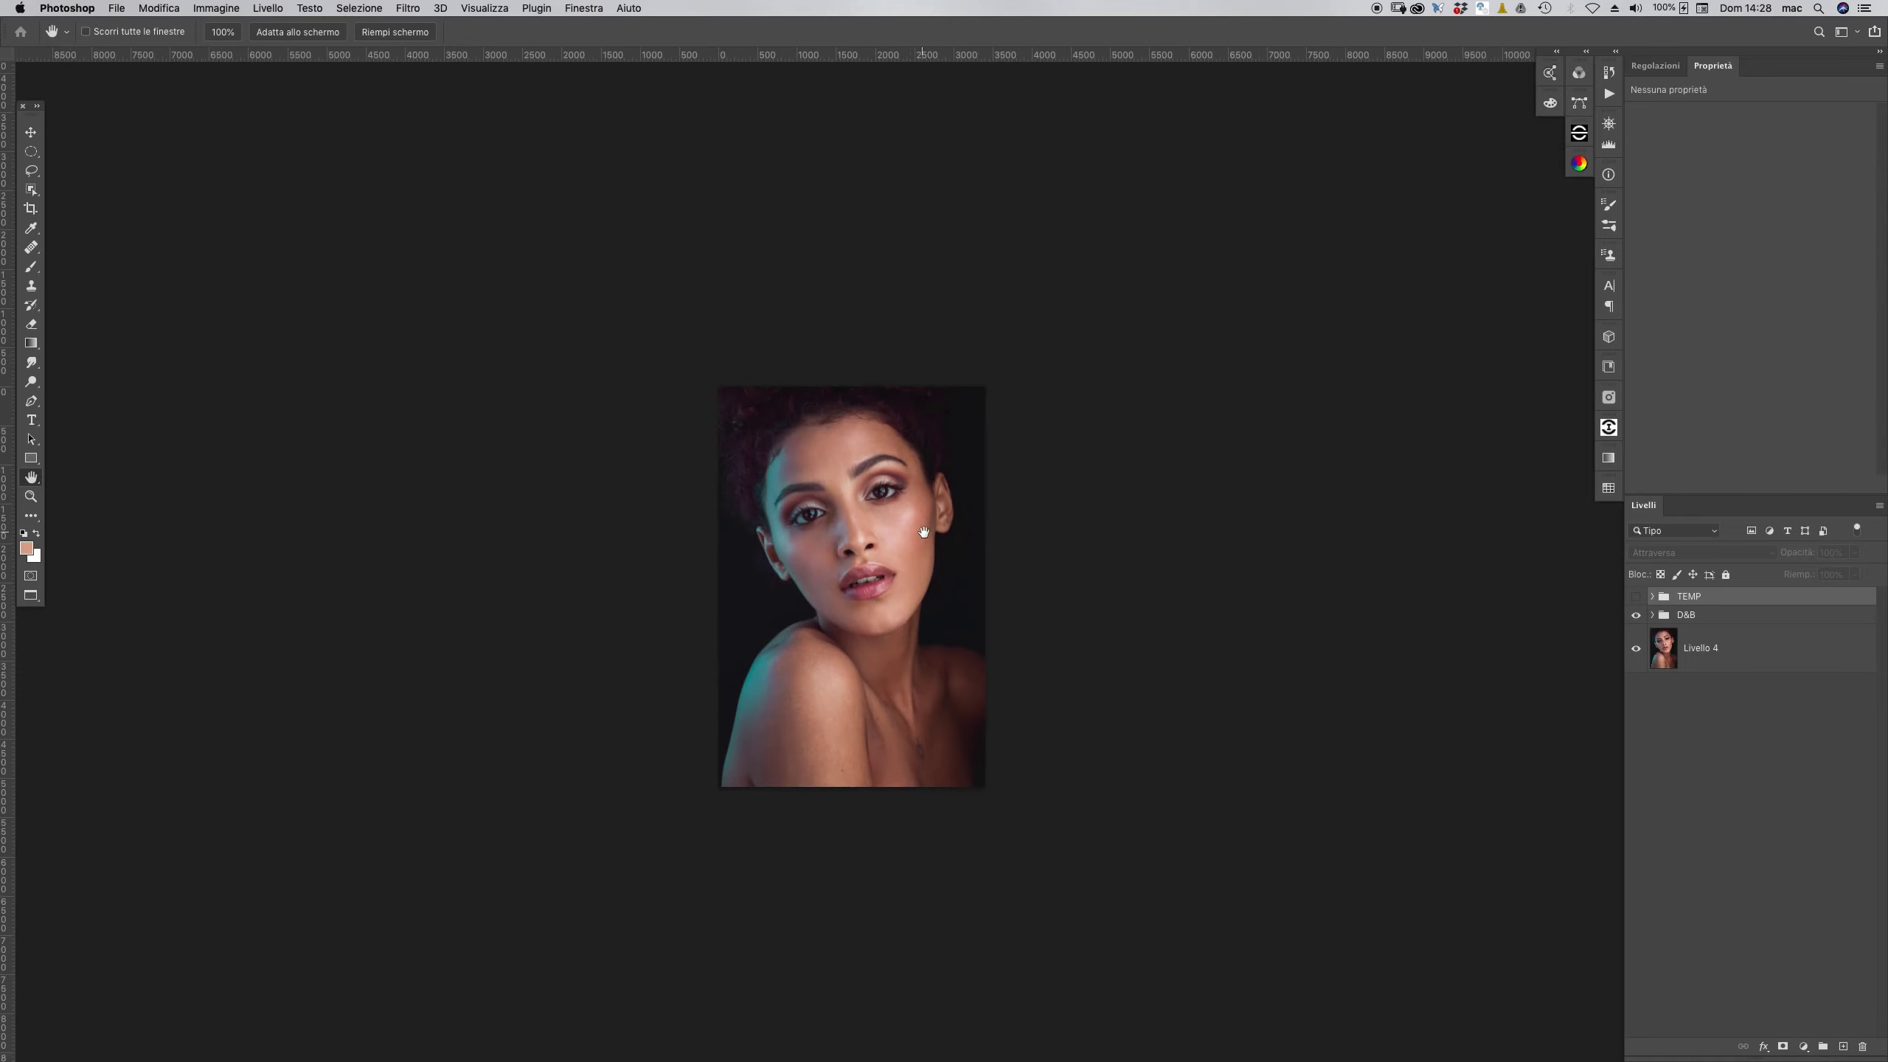
{"action": "scroll", "coordinate": [924, 531], "scroll_direction": "down", "scroll_amount": 1}
{"action": "scroll", "coordinate": [929, 548], "scroll_direction": "down", "scroll_amount": 1}
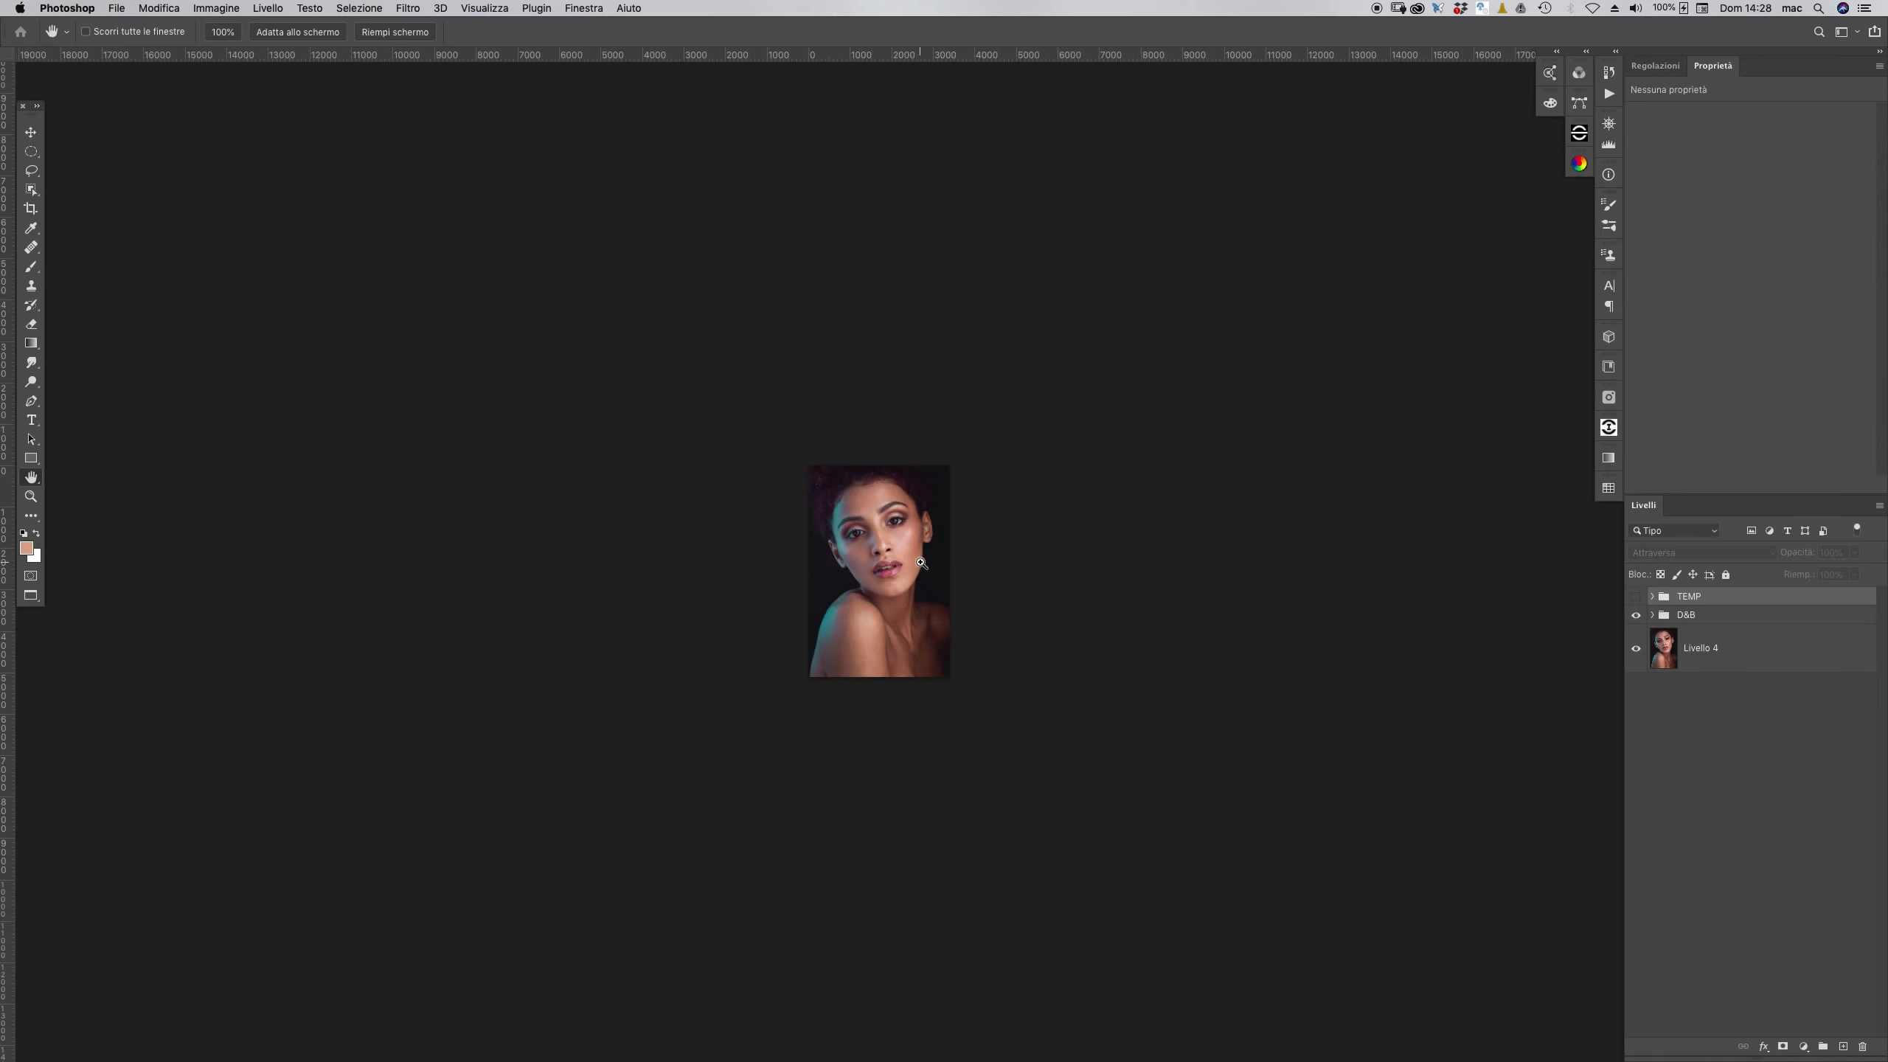
{"action": "scroll", "coordinate": [920, 558], "scroll_direction": "down", "scroll_amount": 1}
{"action": "scroll", "coordinate": [907, 554], "scroll_direction": "up", "scroll_amount": 3}
{"action": "scroll", "coordinate": [895, 560], "scroll_direction": "down", "scroll_amount": 1}
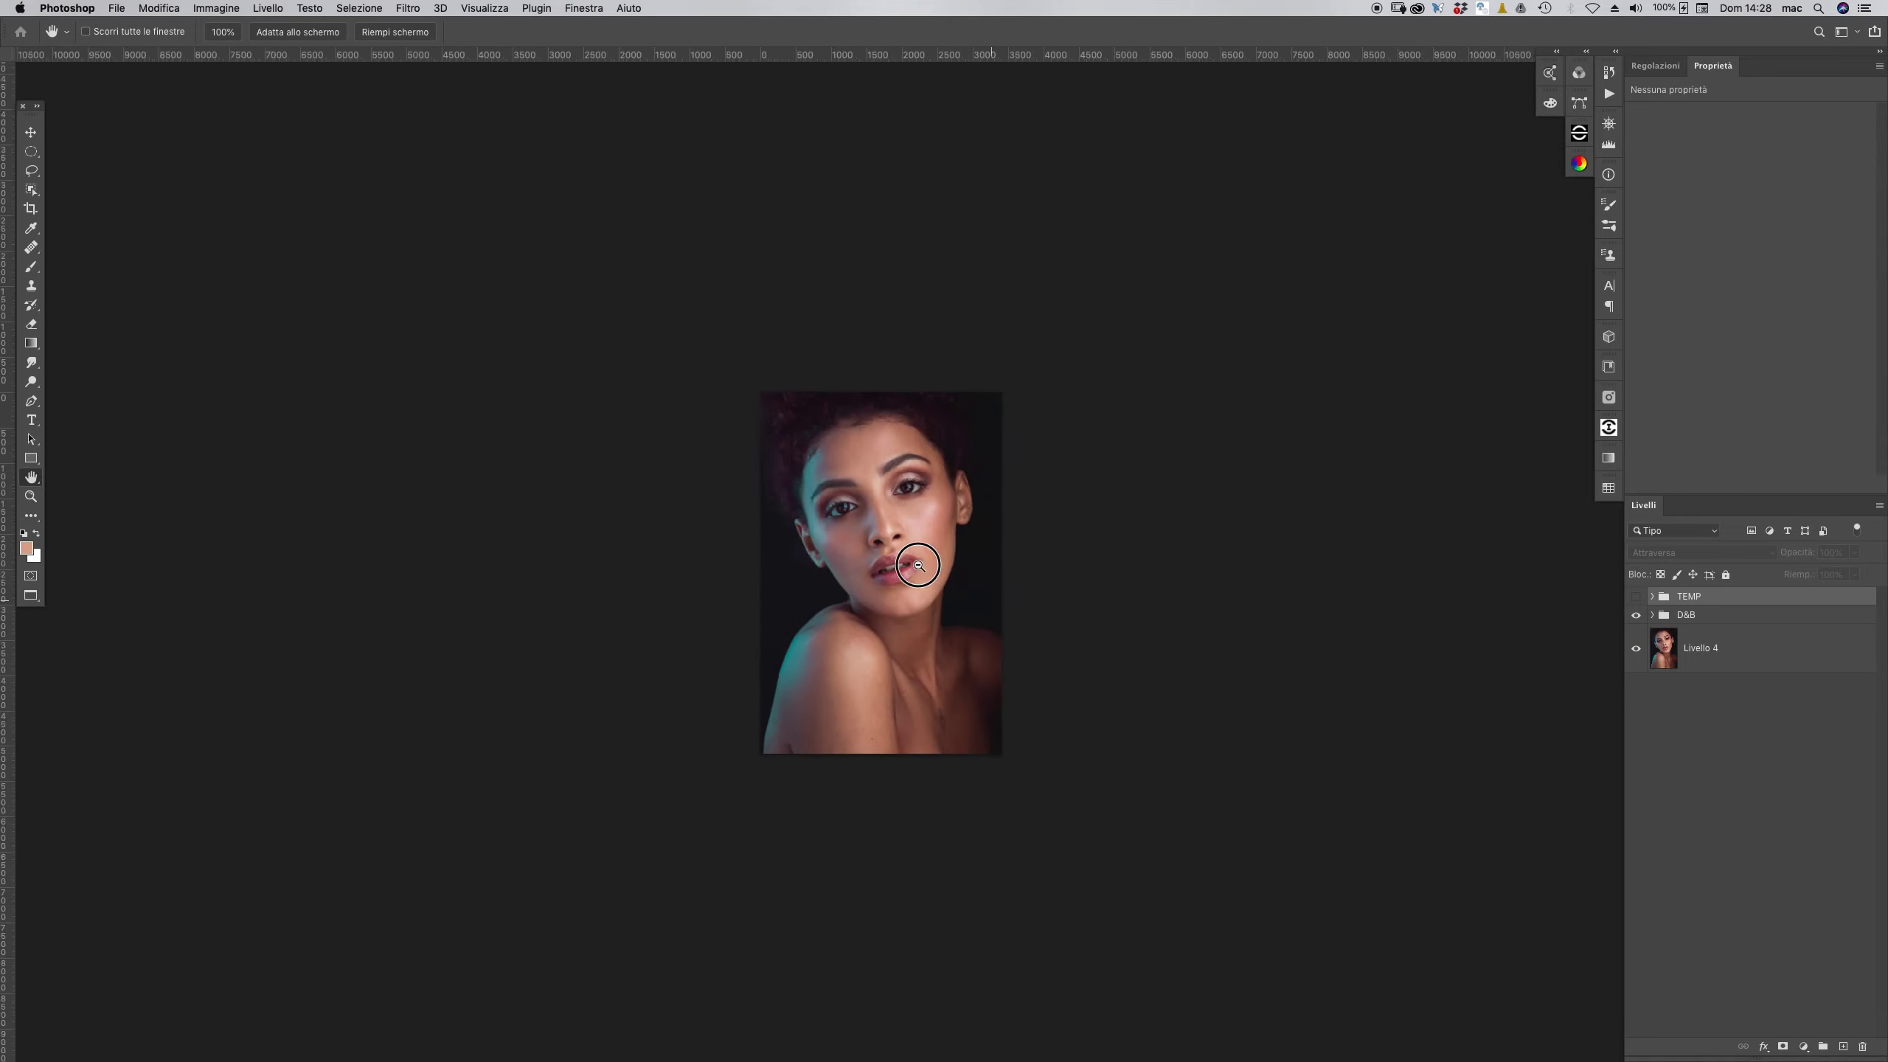
{"action": "scroll", "coordinate": [890, 537], "scroll_direction": "down", "scroll_amount": 1}
{"action": "scroll", "coordinate": [958, 520], "scroll_direction": "up", "scroll_amount": 2}
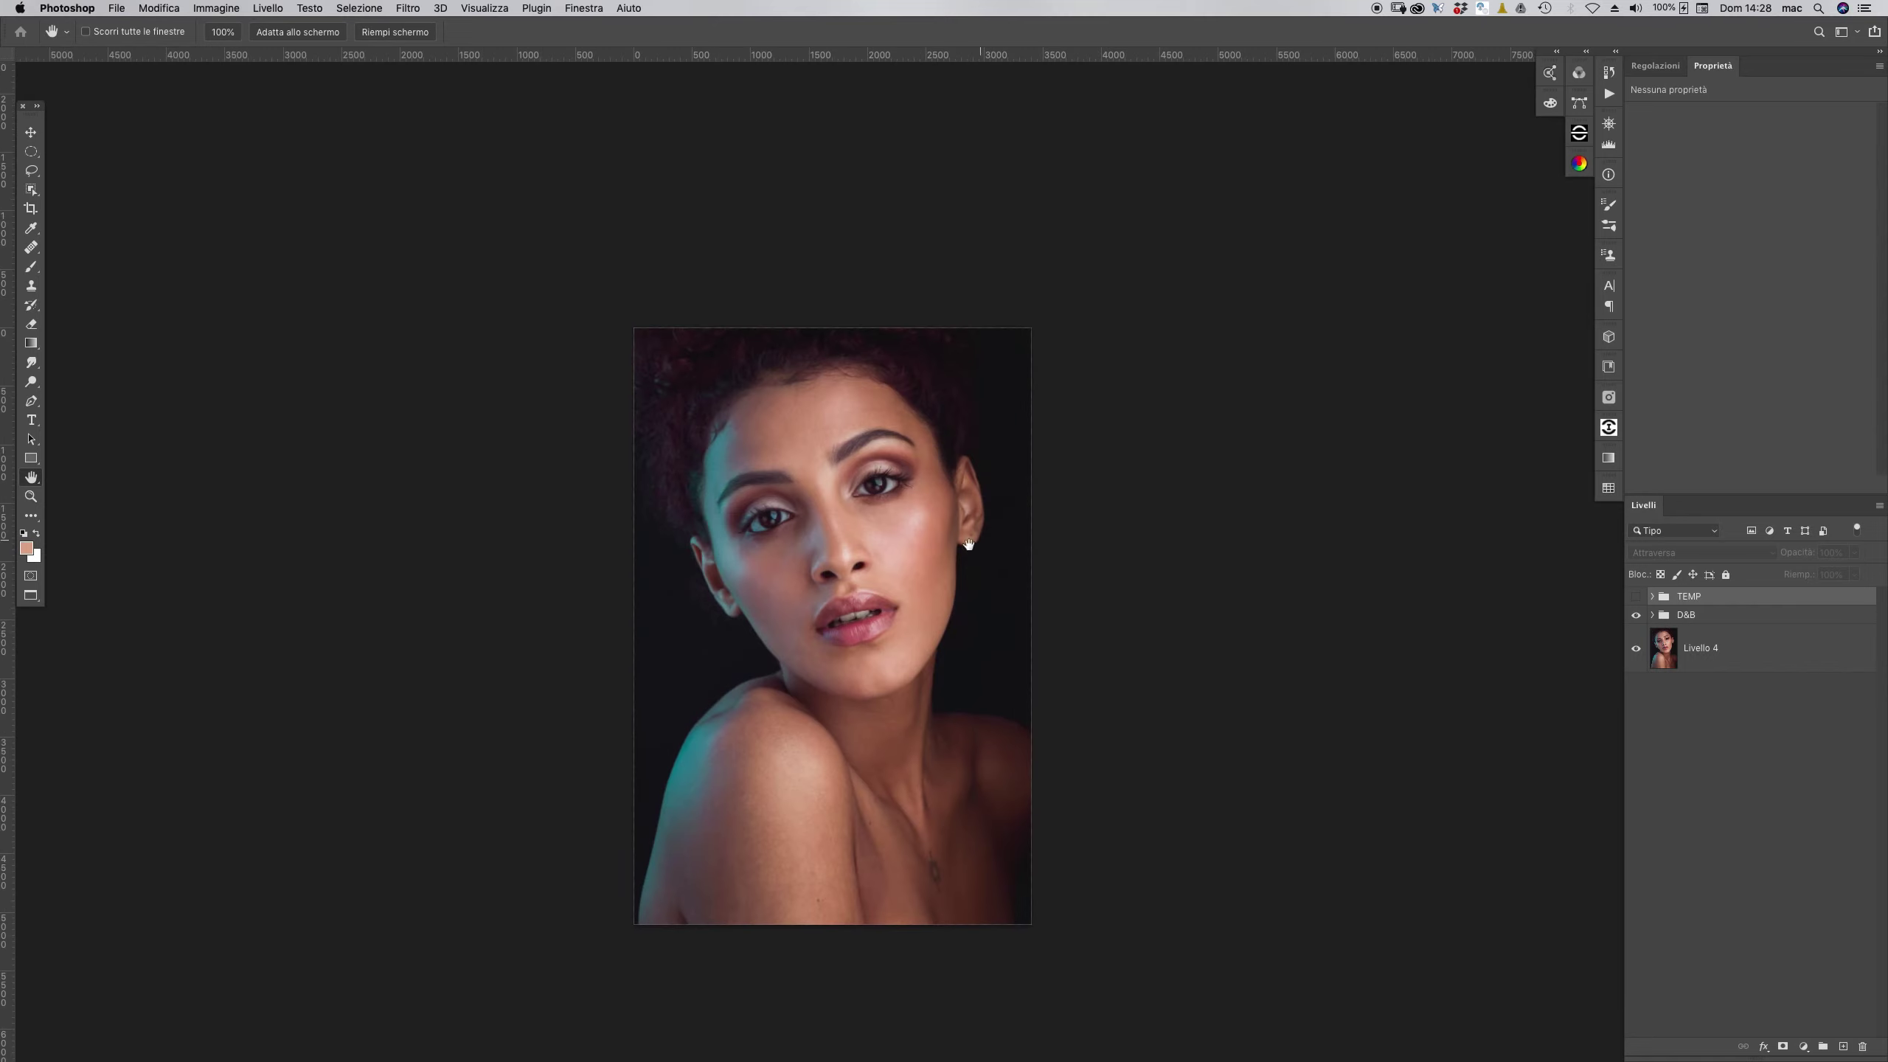